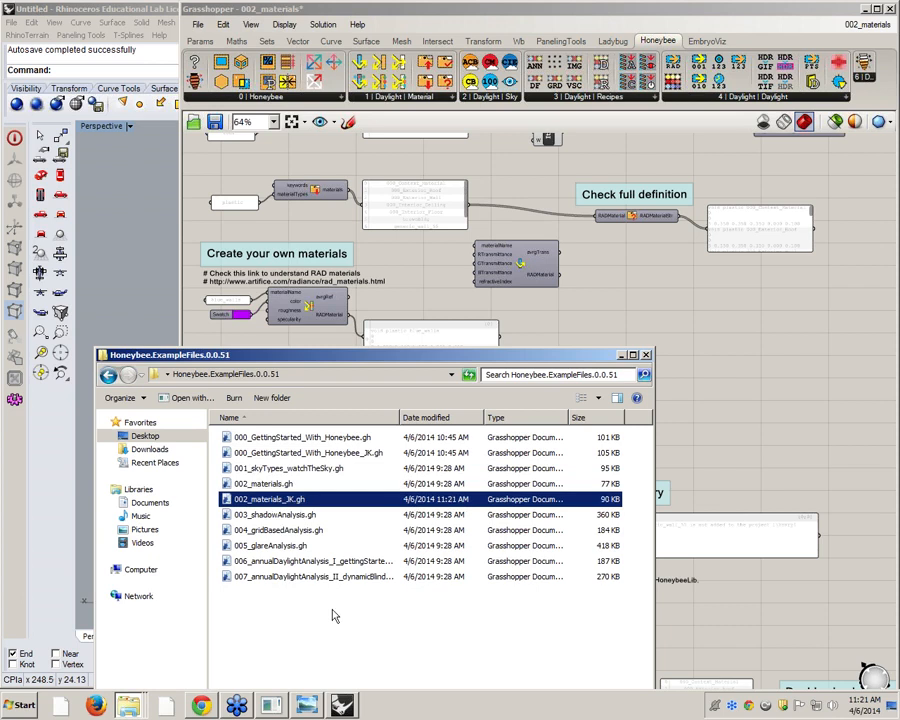
# Create a folder named JK among the Honeybee example files and move 002_materials_JK.gh into it.
pyautogui.press('Down')
pyautogui.press('Down')
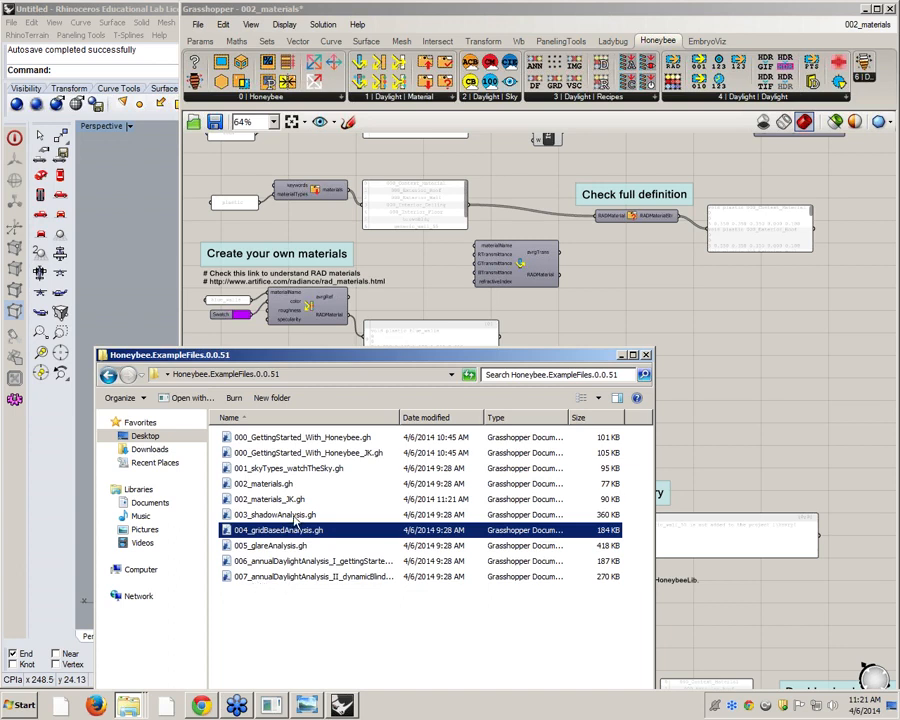
pyautogui.click(297, 648)
pyautogui.hotkey('ctrl', 'shift', 'n')
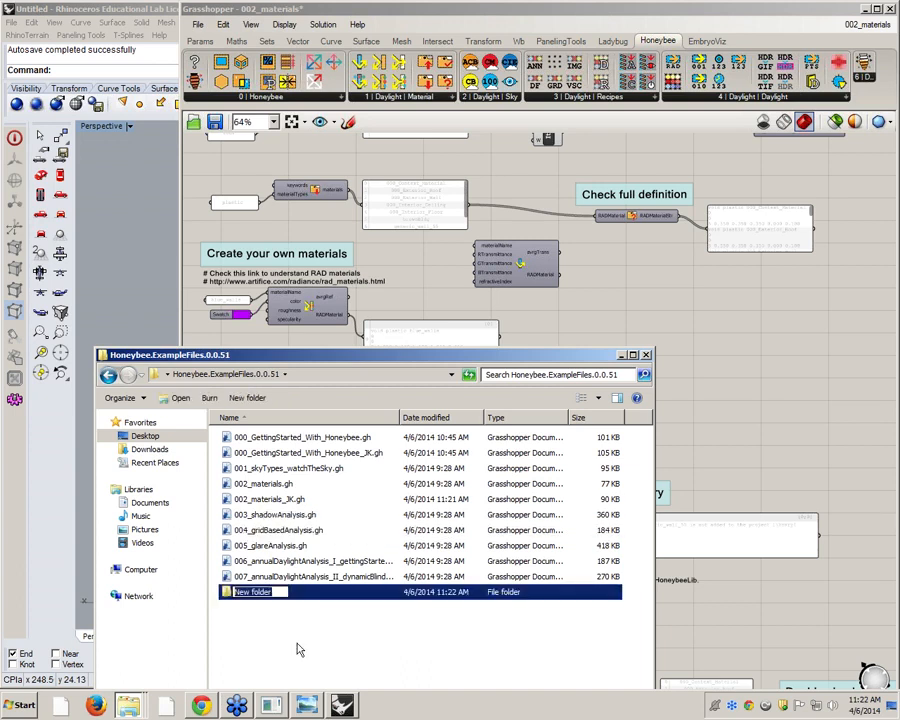
pyautogui.write('3K')
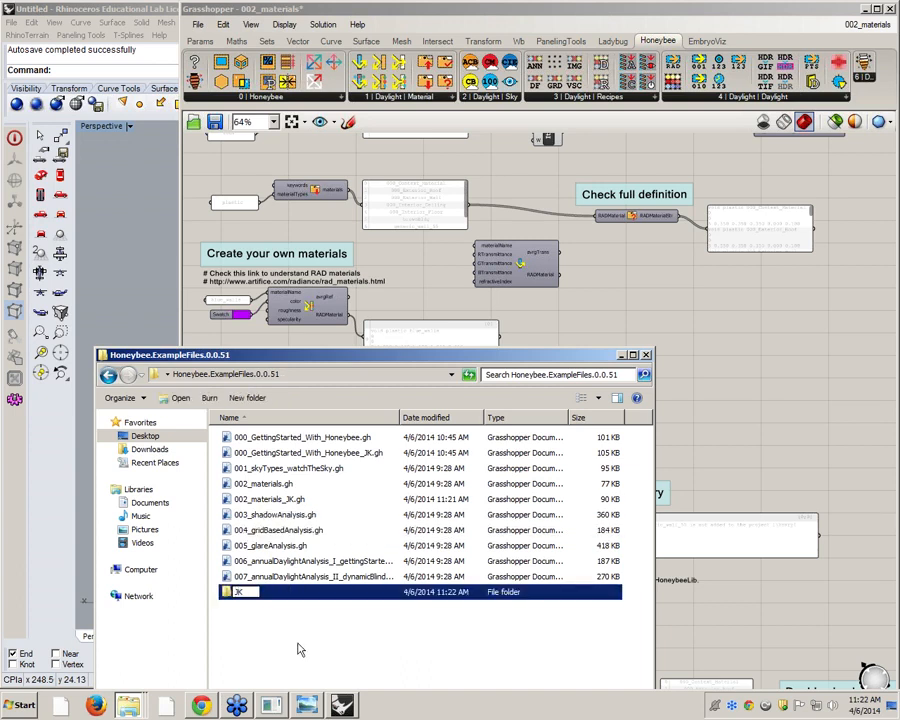
pyautogui.press('Return')
pyautogui.moveTo(297, 512); pyautogui.dragTo(236, 600)
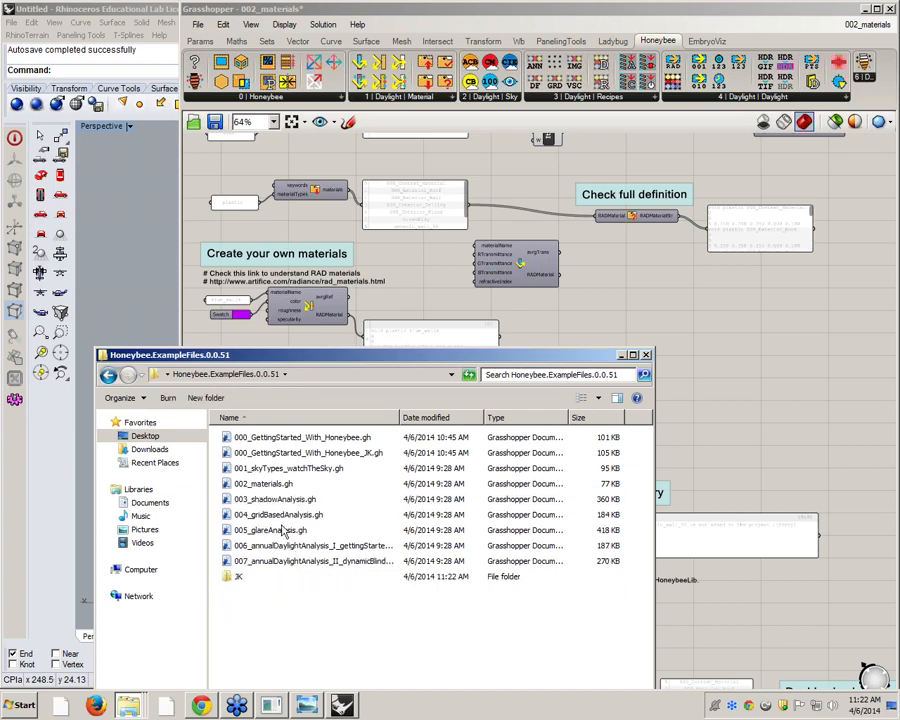
# Open the example file 004_gridBasedAnalysis.gh in Grasshopper.
pyautogui.click(285, 515)
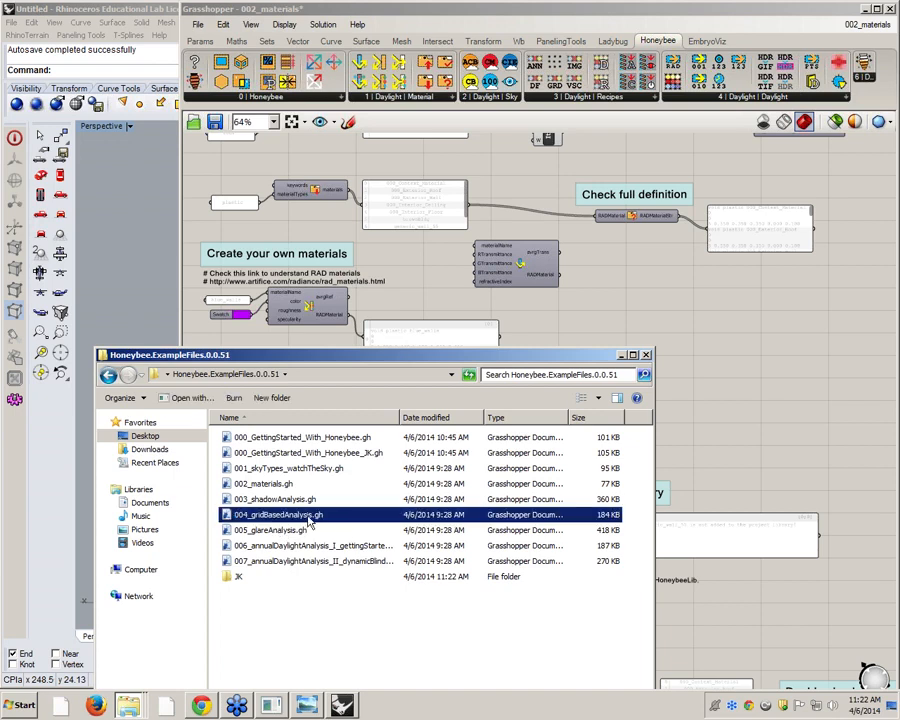
pyautogui.moveTo(315, 518); pyautogui.dragTo(750, 374)
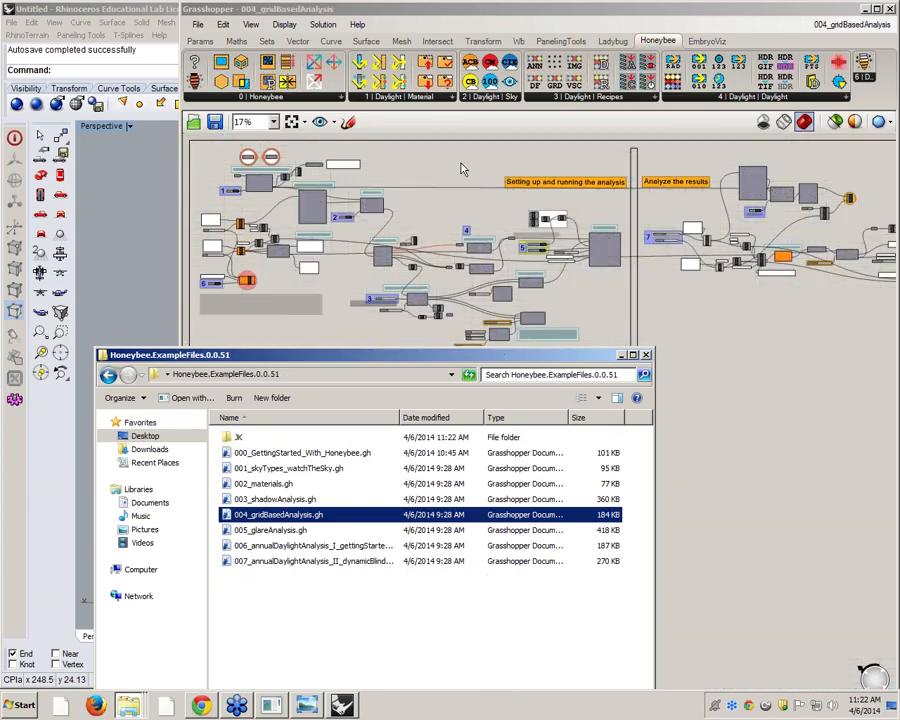
pyautogui.click(464, 167)
# Look over the grid-based analysis definition, ending at the section that converts the geometry to a Honeybee zone.
pyautogui.moveTo(424, 388)
pyautogui.mouseDown(button='right')
pyautogui.moveTo(442, 394)
pyautogui.moveTo(470, 428)
pyautogui.moveTo(418, 386)
pyautogui.moveTo(424, 397)
pyautogui.mouseUp(button='right')
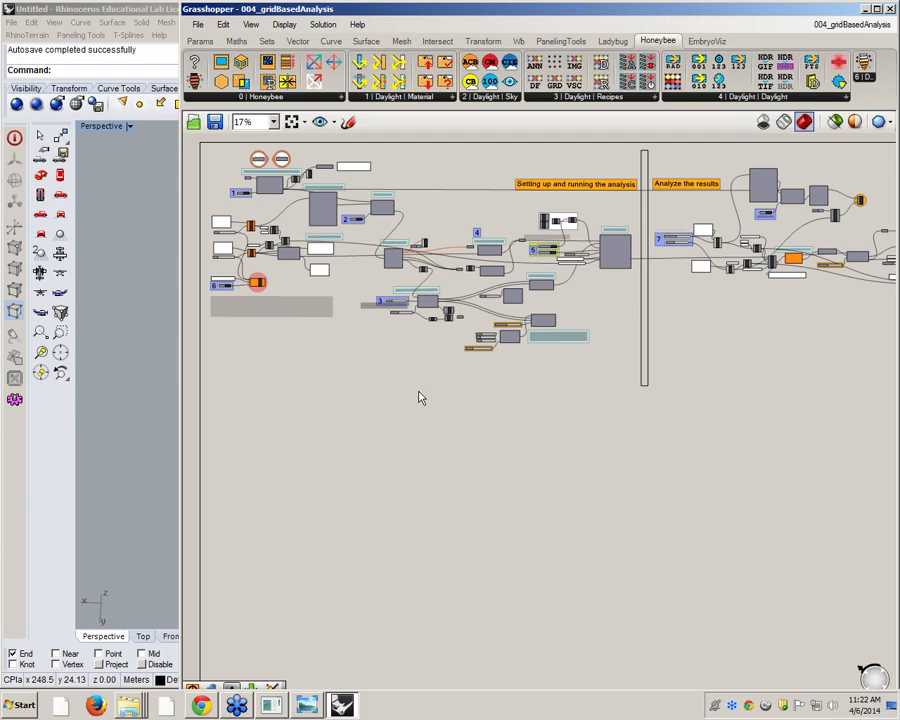
pyautogui.moveTo(305, 376); pyautogui.dragTo(434, 432, button='right')
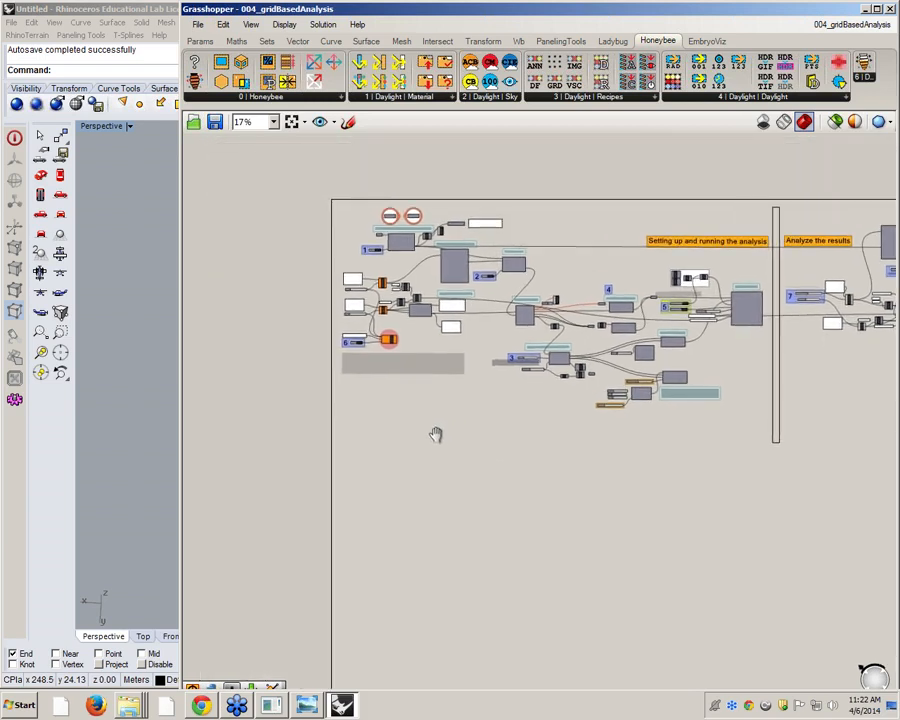
pyautogui.scroll(6, 423, 320)
pyautogui.scroll(-2, 418, 372)
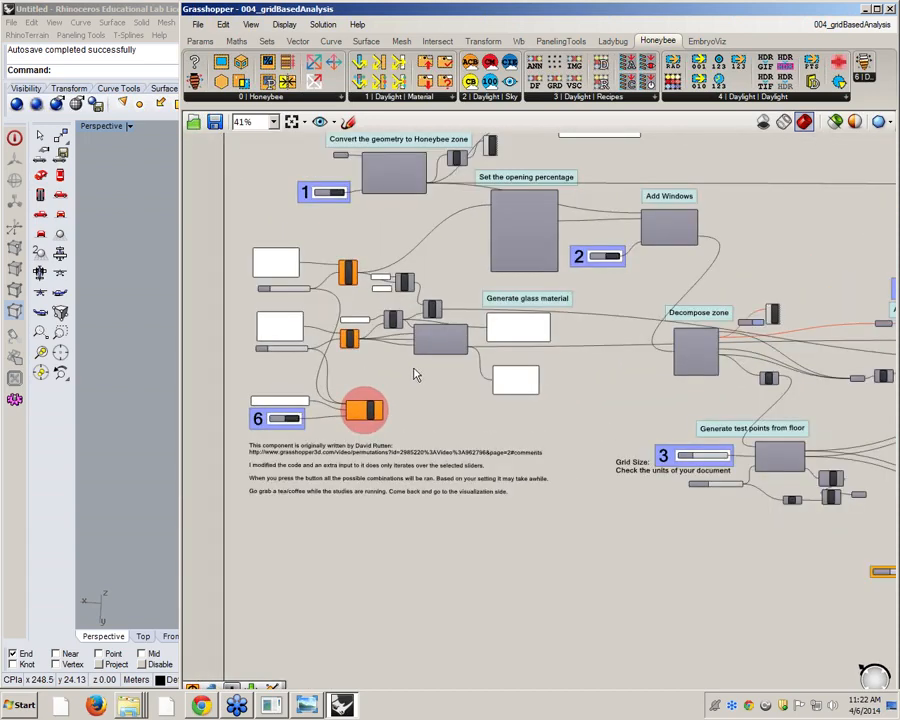
pyautogui.moveTo(438, 386); pyautogui.dragTo(440, 416, button='right')
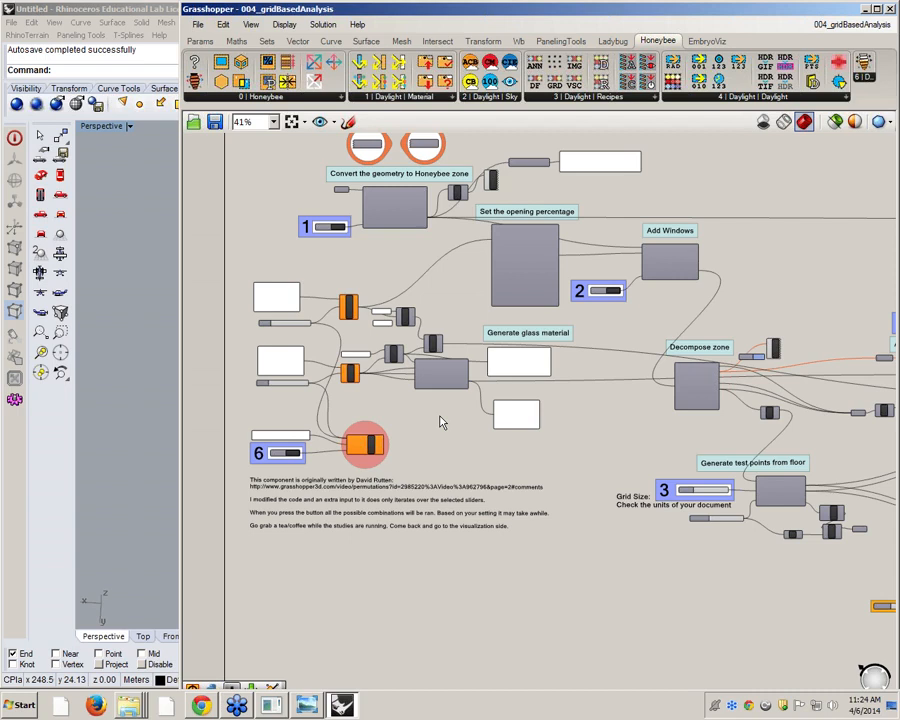
pyautogui.scroll(4, 340, 348)
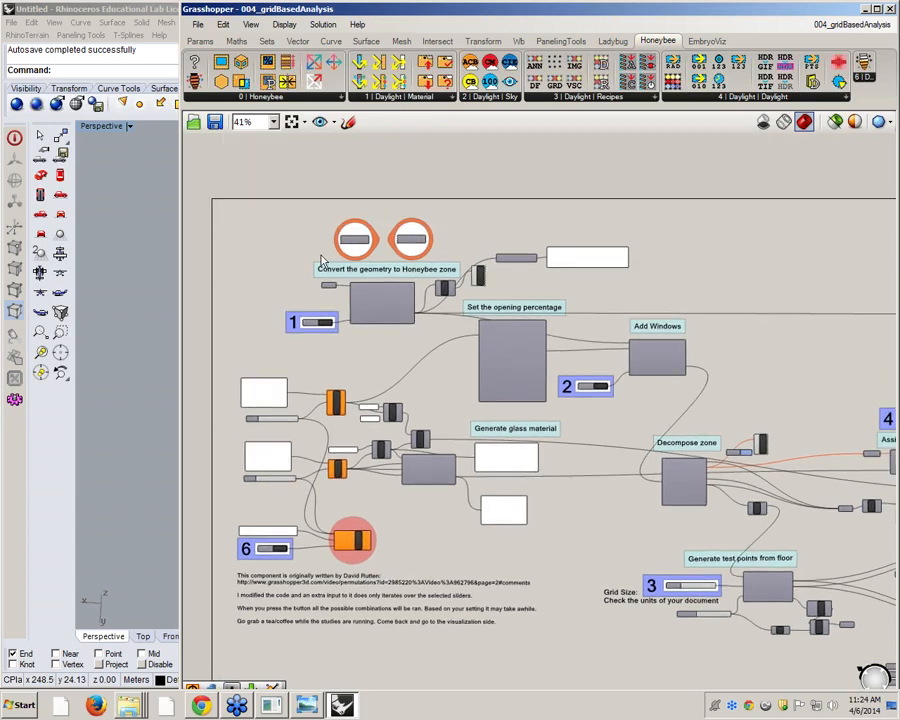
pyautogui.scroll(1, 334, 350)
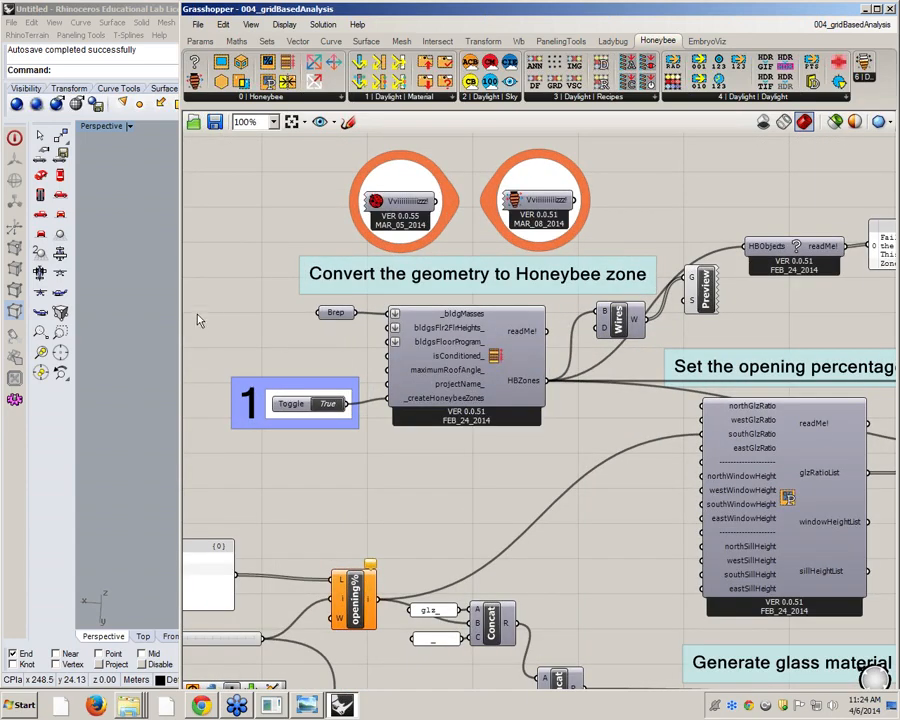
# Enlarge the Rhino area beside Grasshopper and frame the box-shaped room closely in the Perspective viewport.
pyautogui.moveTo(179, 287); pyautogui.dragTo(418, 292)
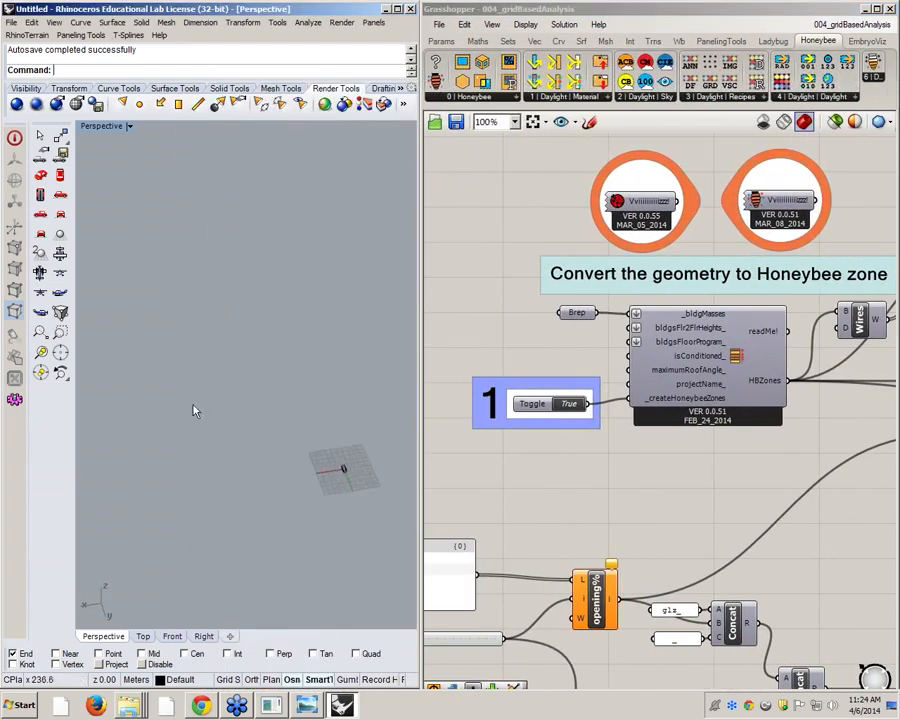
pyautogui.scroll(8, 306, 452)
pyautogui.scroll(-12, 177, 420)
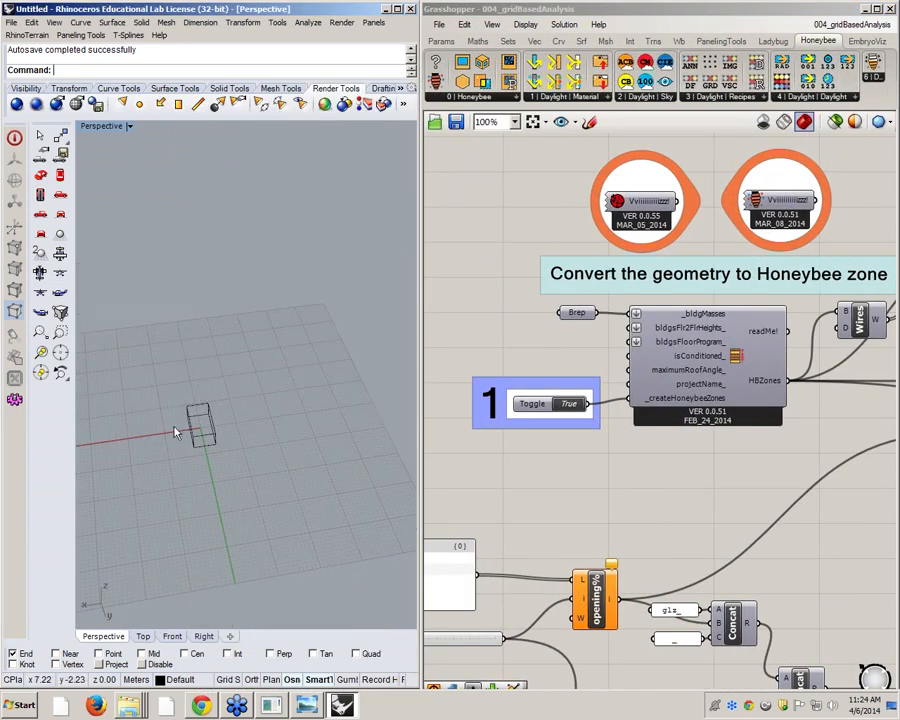
pyautogui.moveTo(177, 430); pyautogui.dragTo(267, 444, button='right')
pyautogui.scroll(5, 311, 364)
pyautogui.moveTo(330, 362); pyautogui.dragTo(207, 342, button='right')
pyautogui.scroll(3, 215, 343)
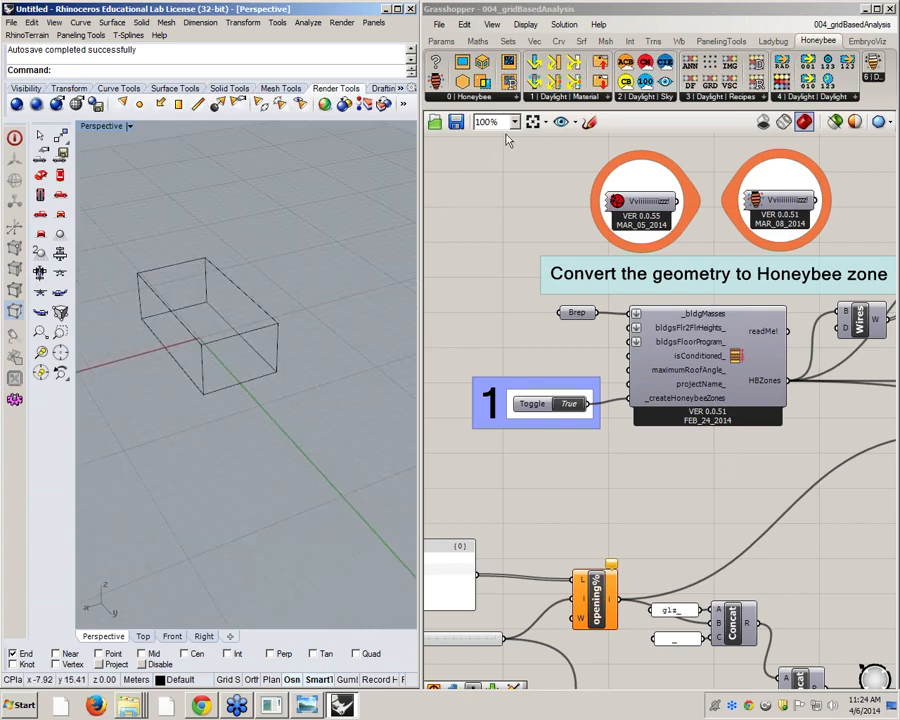
# Place a Honeybee_createHBSrfs component above the definition, review its geometry and material inputs, and delete it.
pyautogui.click(475, 97)
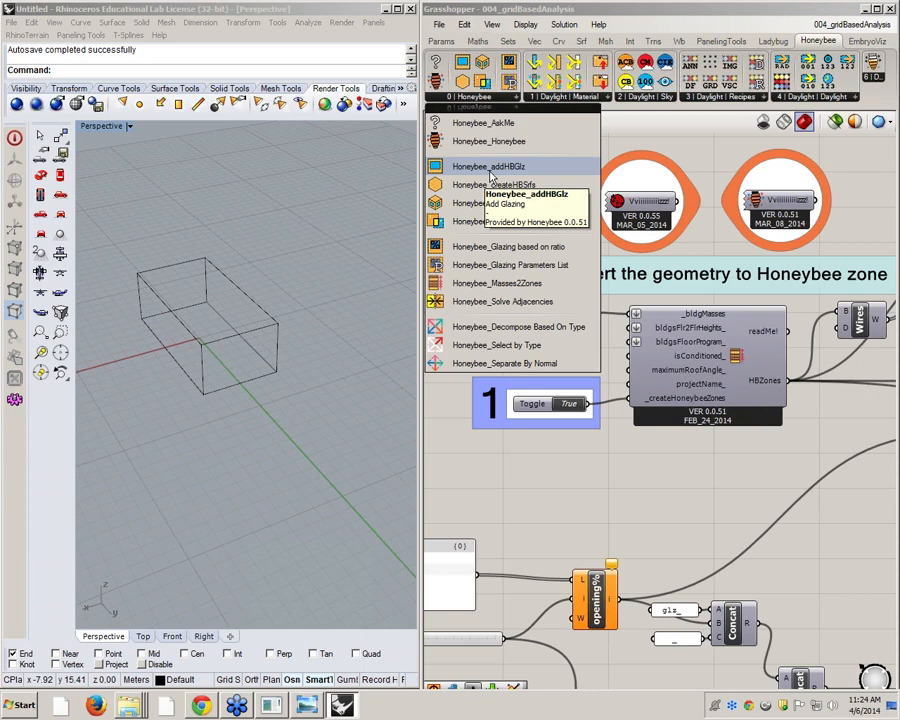
pyautogui.scroll(-3, 689, 486)
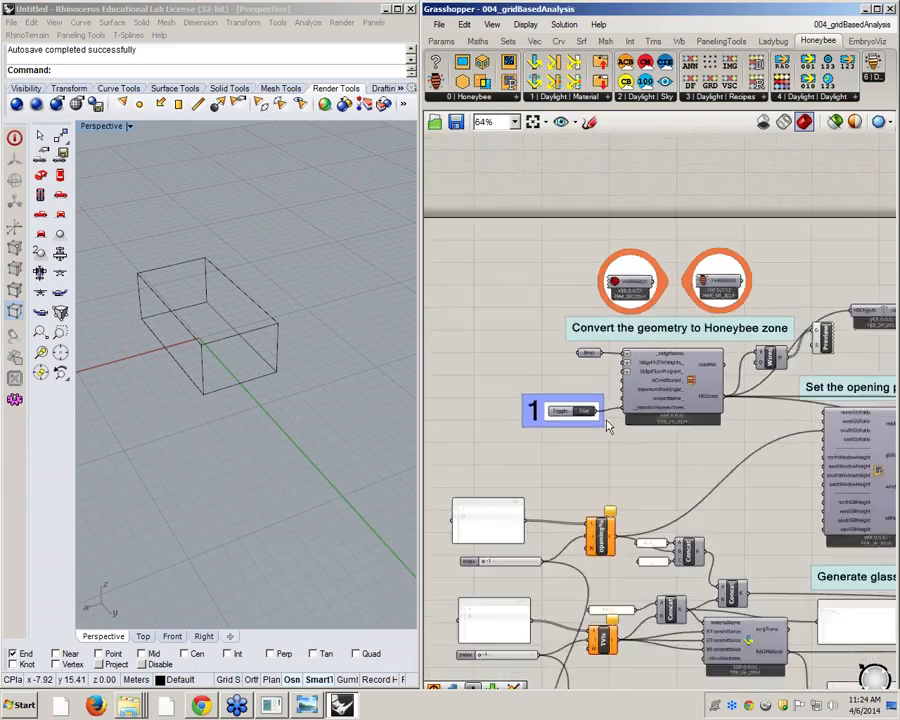
pyautogui.moveTo(700, 446); pyautogui.dragTo(591, 442, button='right')
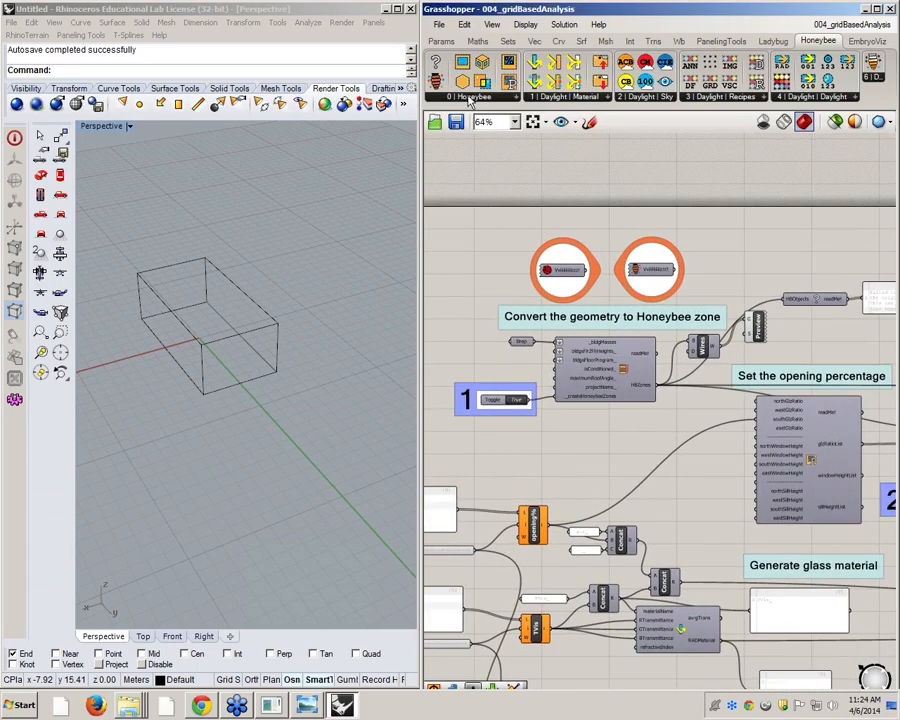
pyautogui.moveTo(468, 90); pyautogui.dragTo(760, 242)
pyautogui.scroll(5, 745, 235)
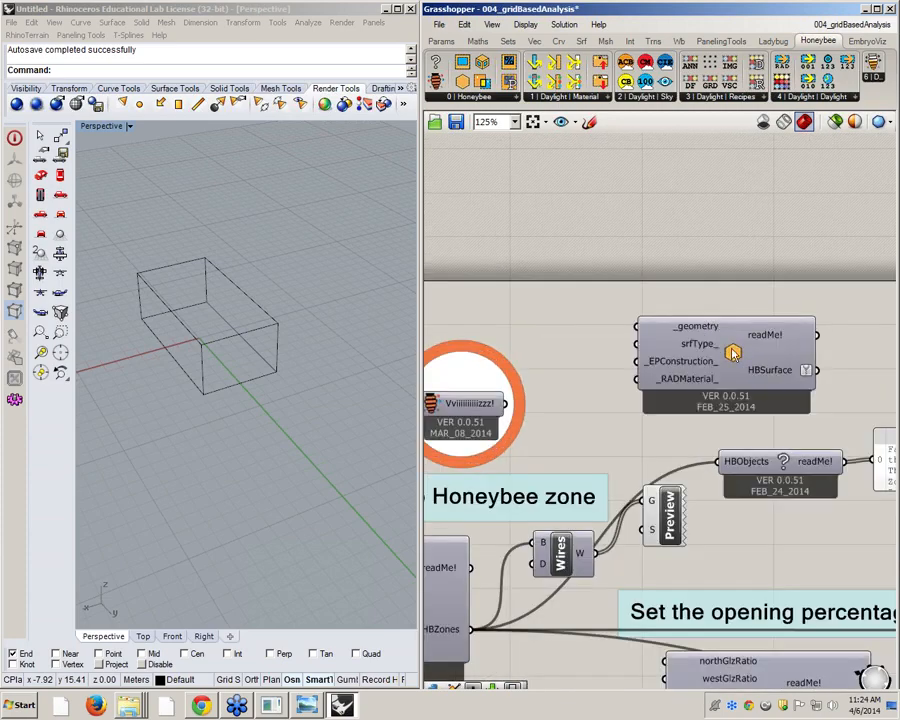
pyautogui.moveTo(721, 202)
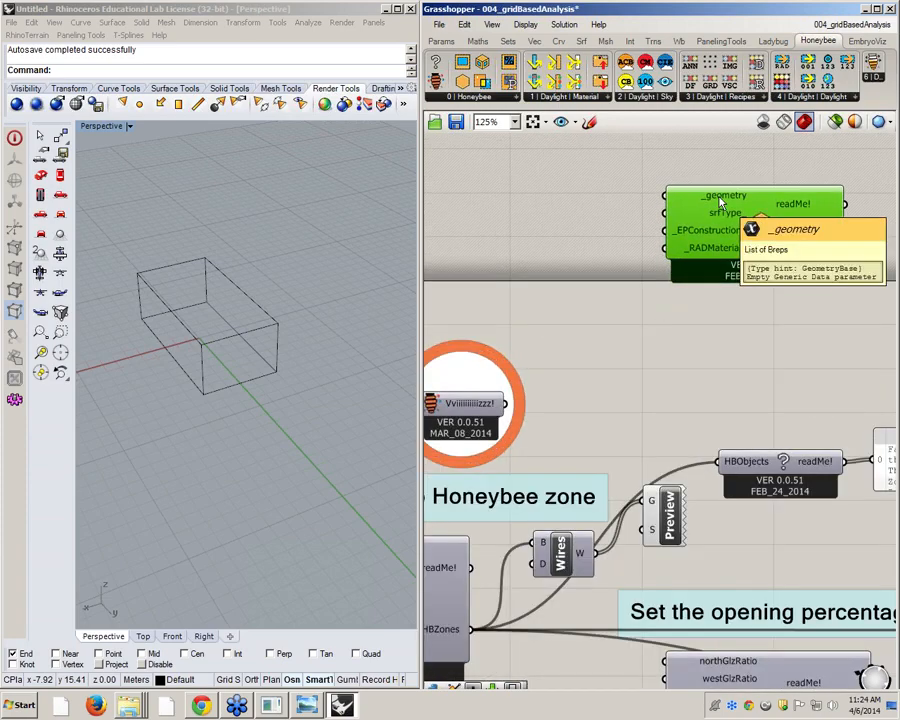
pyautogui.moveTo(716, 253)
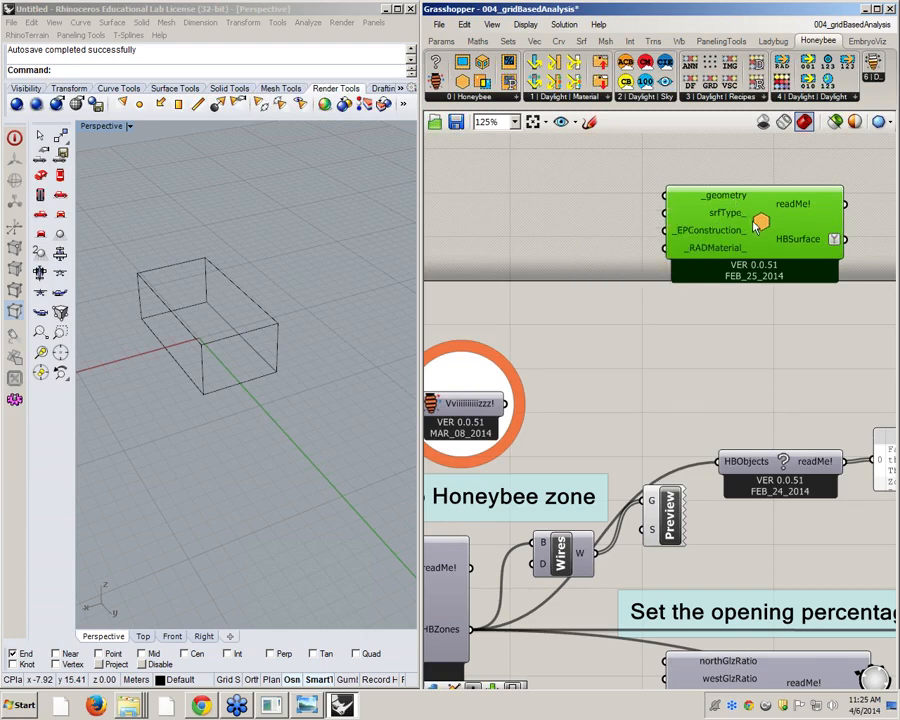
pyautogui.moveTo(770, 221); pyautogui.dragTo(740, 220)
pyautogui.press('Delete')
# Enable the preview of the Brep parameter that feeds _bldgMasses and inspect the box in the Perspective viewport.
pyautogui.moveTo(170, 404); pyautogui.dragTo(201, 408, button='right')
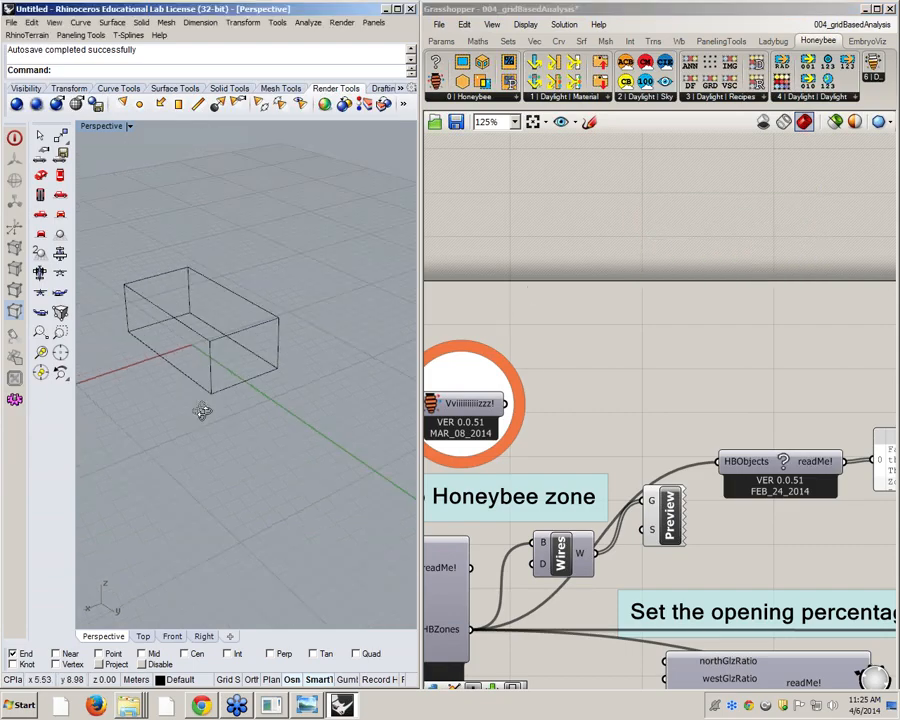
pyautogui.moveTo(608, 402); pyautogui.dragTo(849, 312, button='right')
pyautogui.scroll(-2, 849, 312)
pyautogui.scroll(3, 628, 412)
pyautogui.moveTo(568, 393); pyautogui.dragTo(478, 393)
pyautogui.rightClick(478, 394)
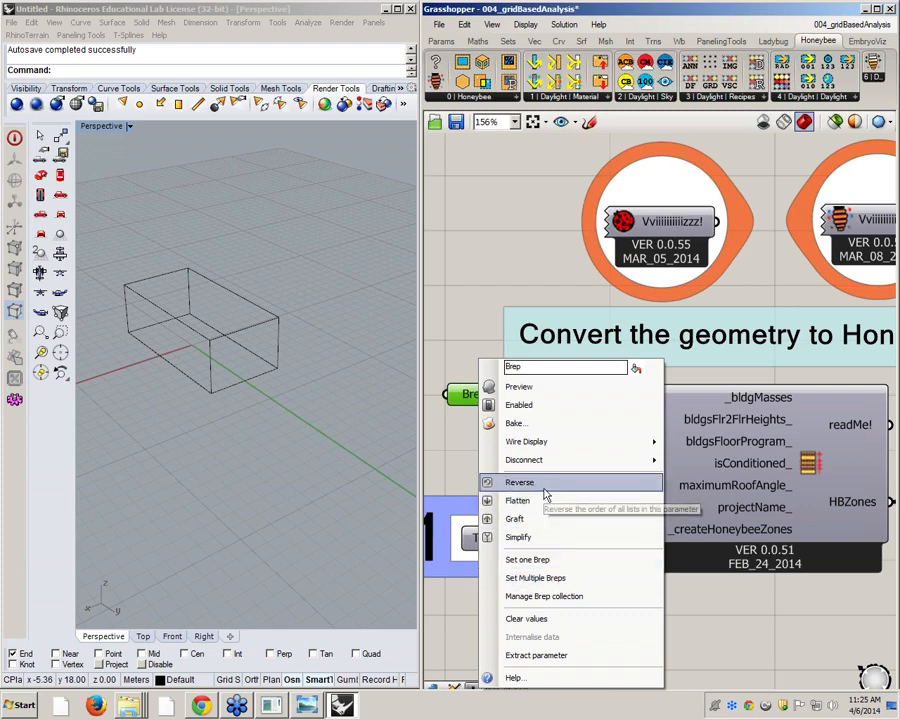
pyautogui.click(519, 387)
pyautogui.moveTo(353, 393); pyautogui.dragTo(348, 449, button='right')
# Turn off the preview of the Brep parameter feeding _bldgMasses.
pyautogui.rightClick(487, 391)
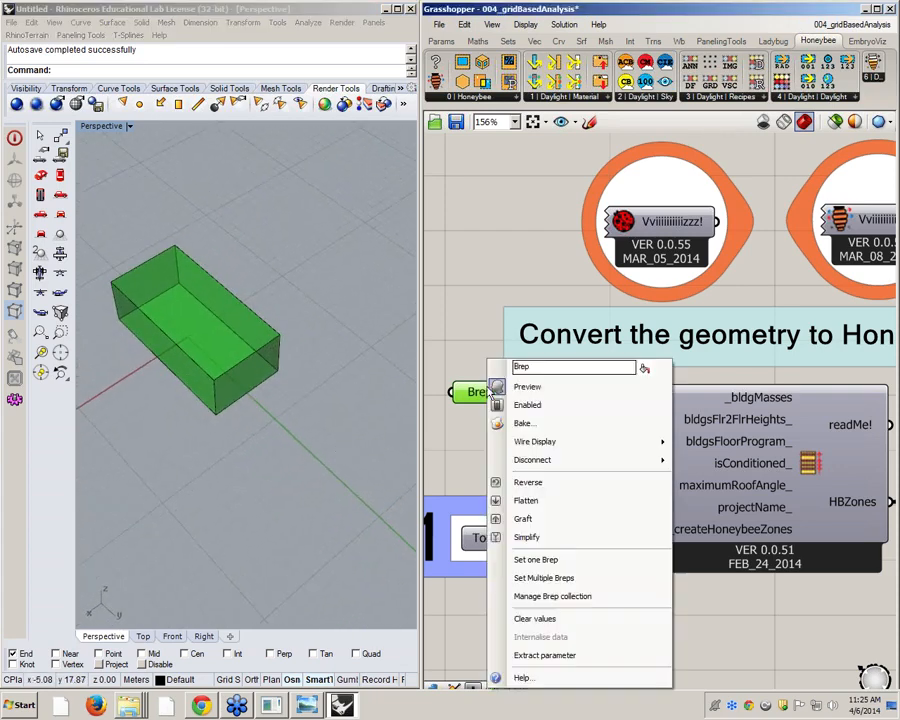
pyautogui.click(543, 390)
pyautogui.scroll(-2, 634, 446)
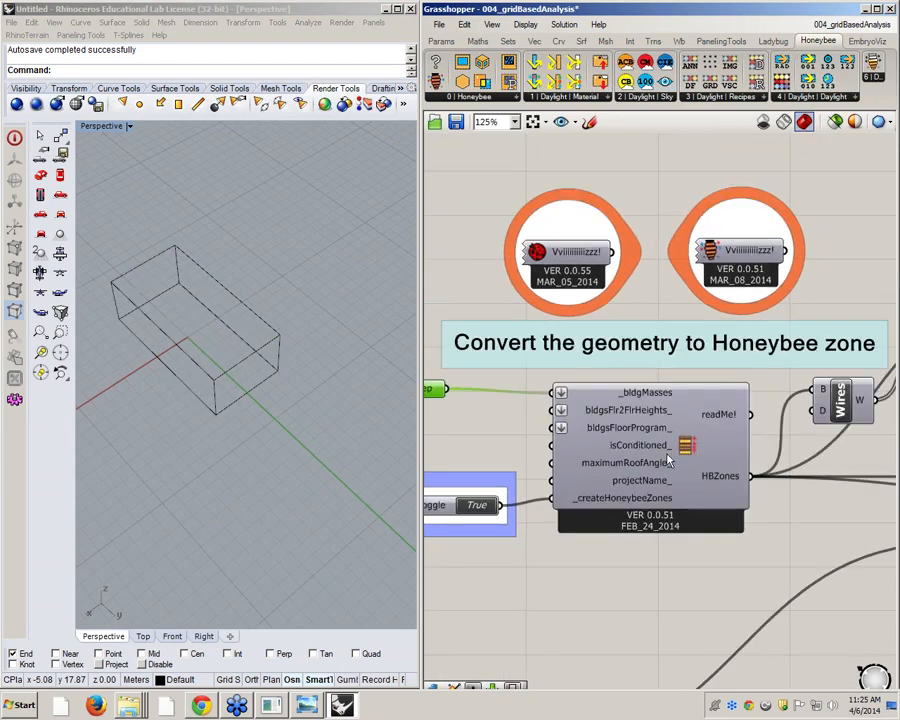
# Locate the zone conversion component, Honeybee_Masses2Zones, in the Honeybee component library.
pyautogui.moveTo(667, 460); pyautogui.dragTo(657, 456)
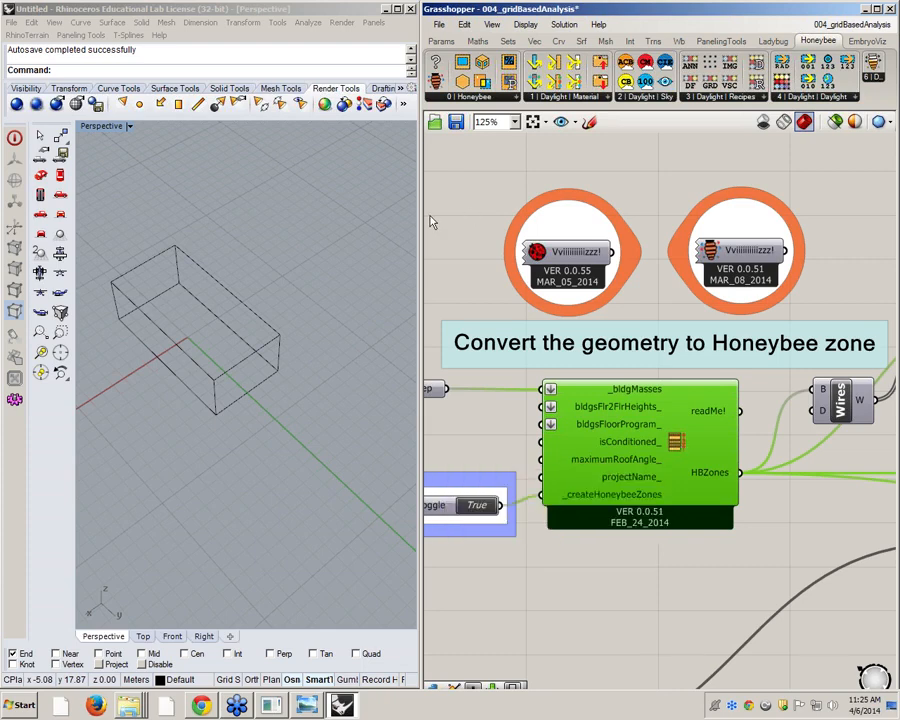
pyautogui.click(503, 99)
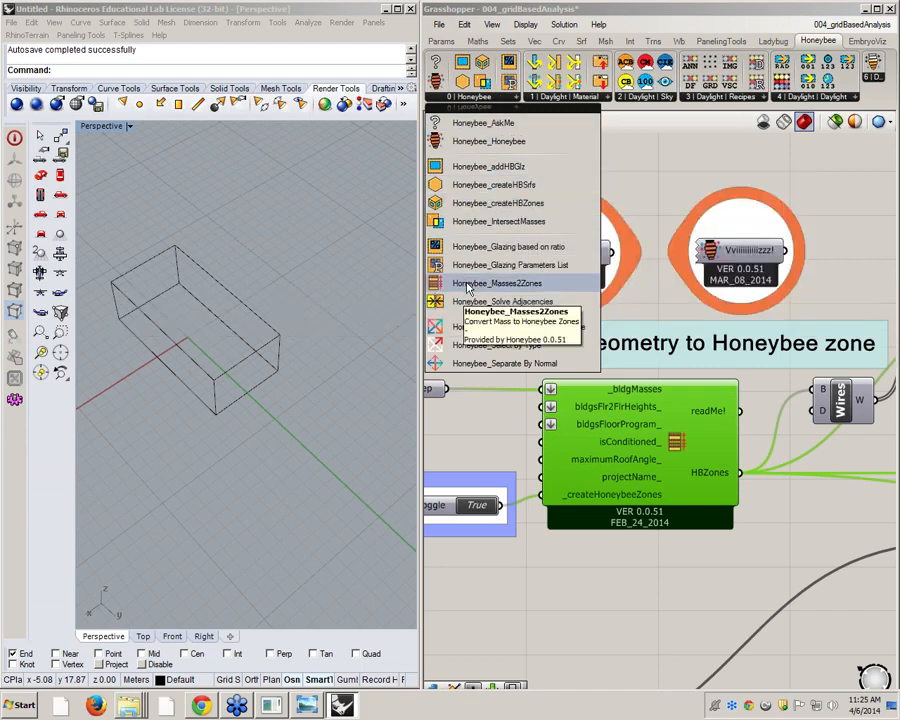
pyautogui.click(652, 141)
pyautogui.scroll(-1, 572, 258)
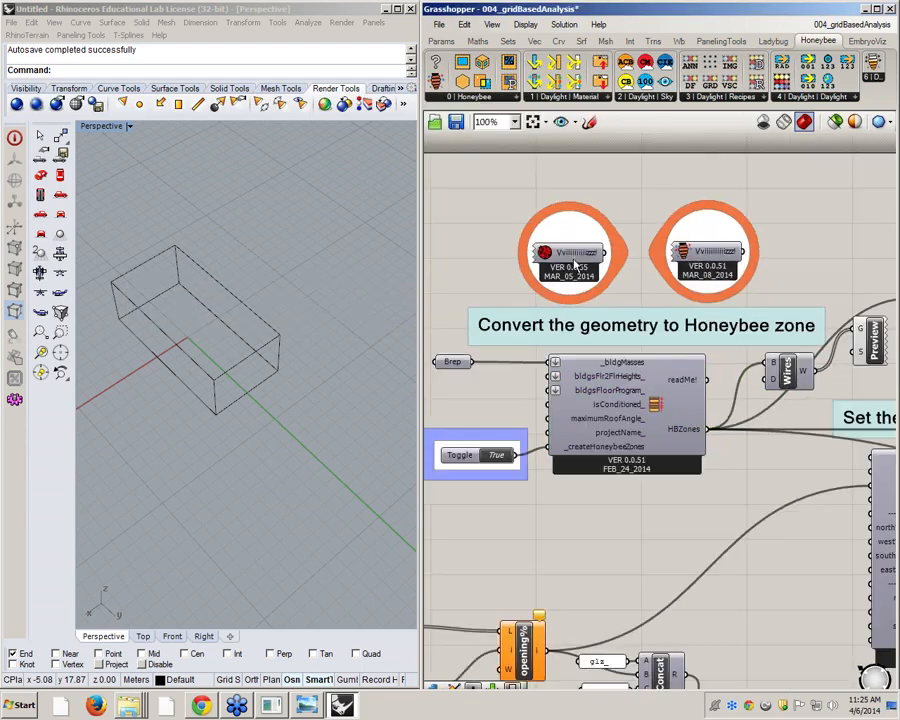
pyautogui.click(665, 403)
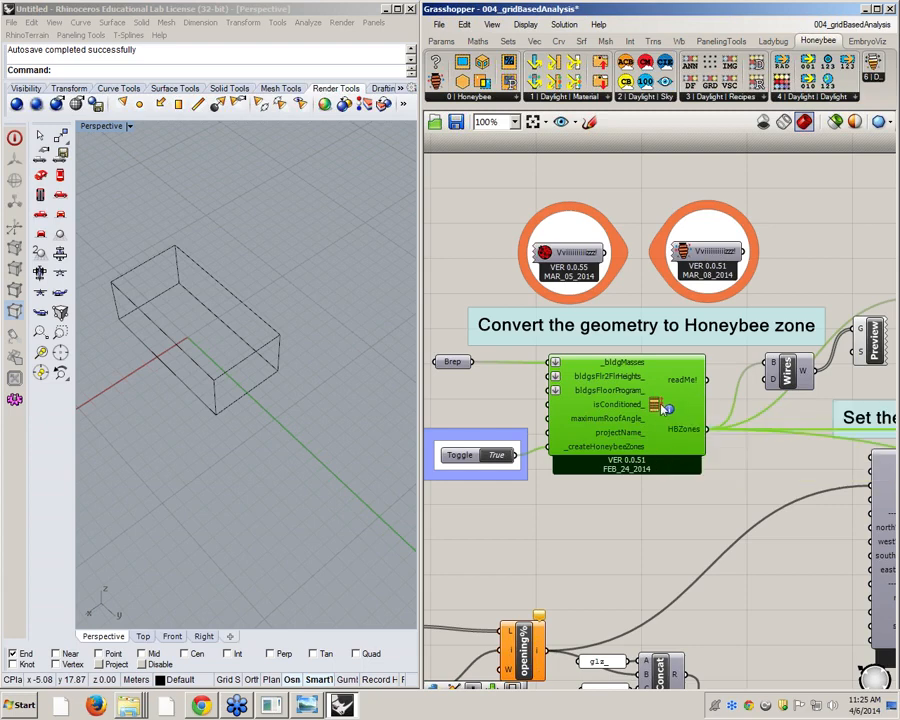
pyautogui.keyDown('ctrl'); pyautogui.keyDown('alt'); pyautogui.click(658, 406); pyautogui.keyUp('alt'); pyautogui.keyUp('ctrl')
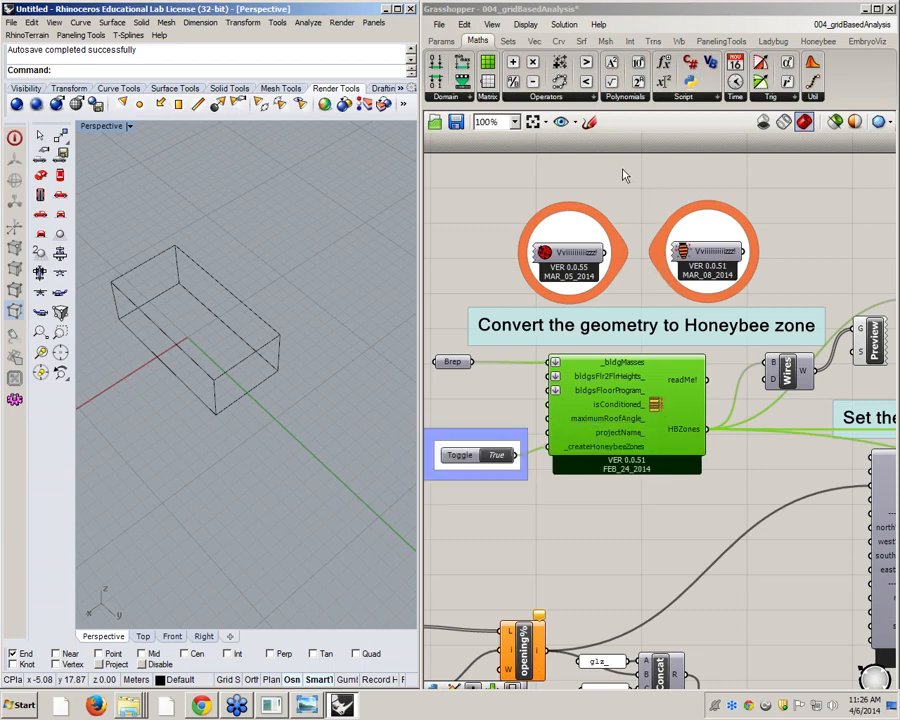
pyautogui.keyDown('ctrl'); pyautogui.keyDown('alt'); pyautogui.click(655, 404); pyautogui.keyUp('alt'); pyautogui.keyUp('ctrl')
pyautogui.click(818, 41)
pyautogui.click(473, 96)
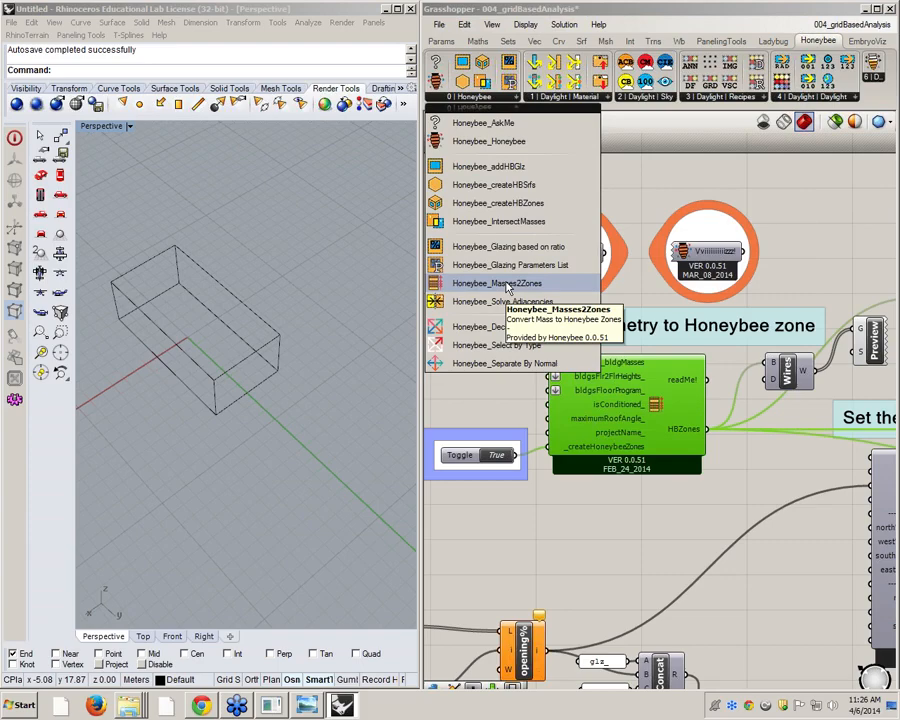
pyautogui.click(459, 378)
# Examine the zone conversion component's toggle and HBZones output, and the panel reporting on the Honeybee objects.
pyautogui.scroll(3, 459, 378)
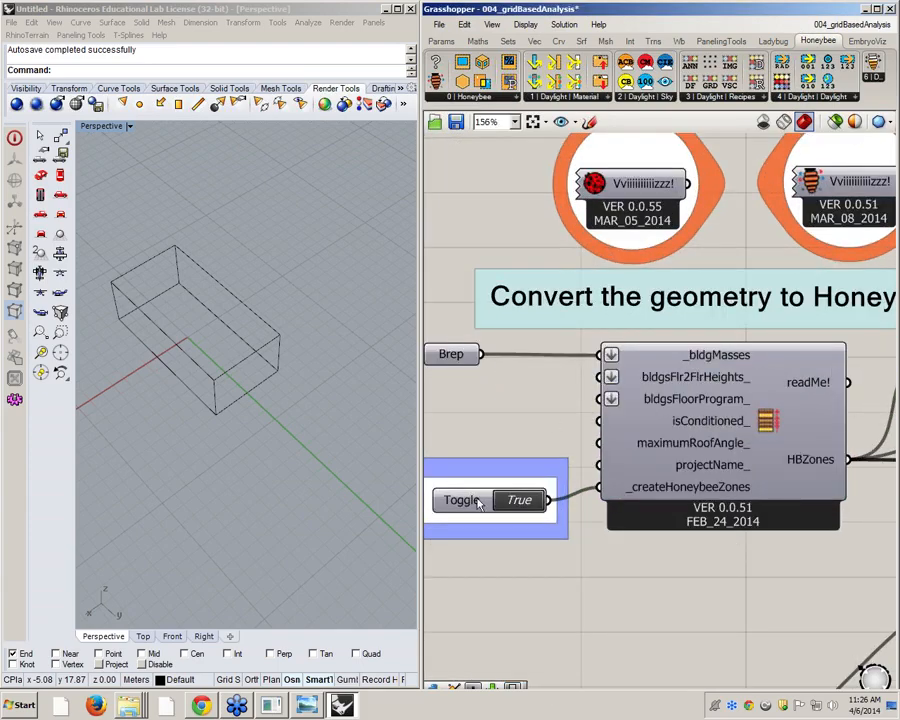
pyautogui.moveTo(765, 489); pyautogui.dragTo(568, 444, button='right')
pyautogui.scroll(-1, 568, 444)
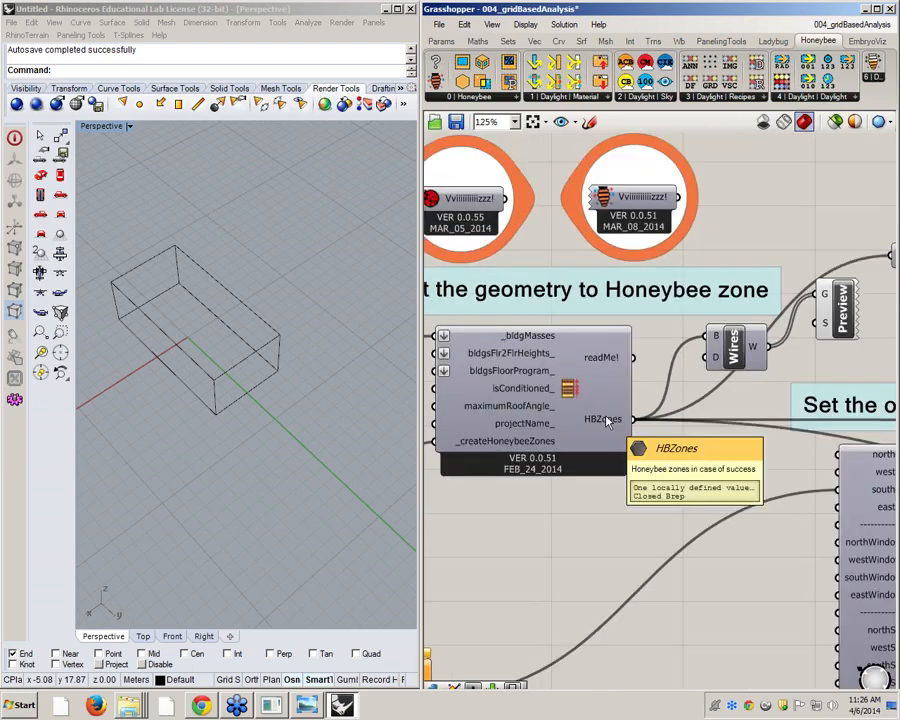
pyautogui.scroll(-2, 607, 420)
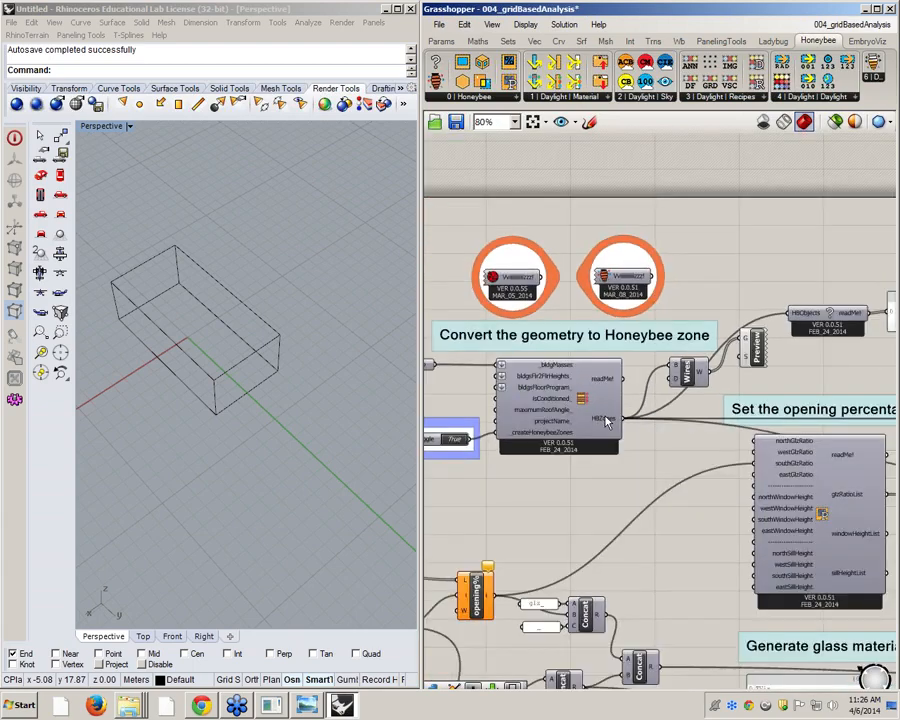
pyautogui.moveTo(757, 376); pyautogui.dragTo(506, 356, button='right')
pyautogui.scroll(2, 686, 288)
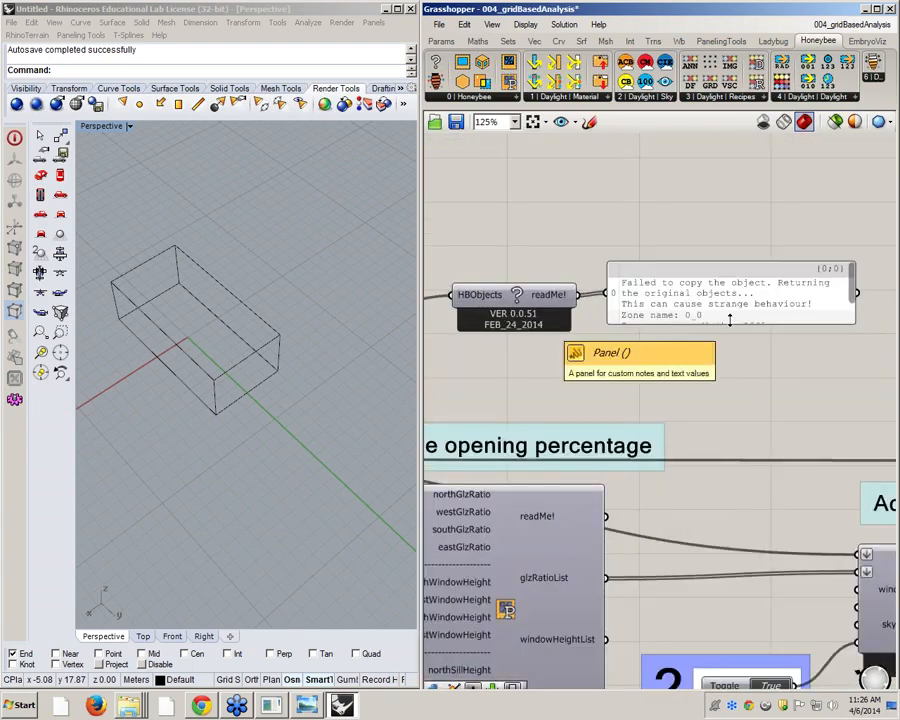
# Enlarge the panel reporting on the Honeybee objects so the full zone report fits.
pyautogui.moveTo(735, 323); pyautogui.dragTo(740, 361)
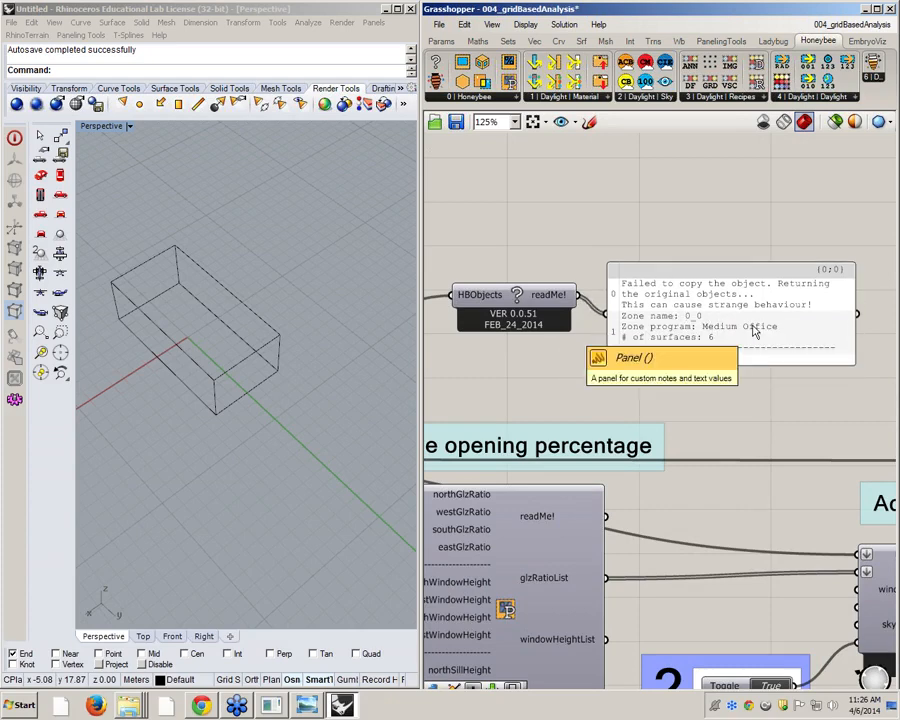
pyautogui.moveTo(786, 305); pyautogui.dragTo(771, 258, button='right')
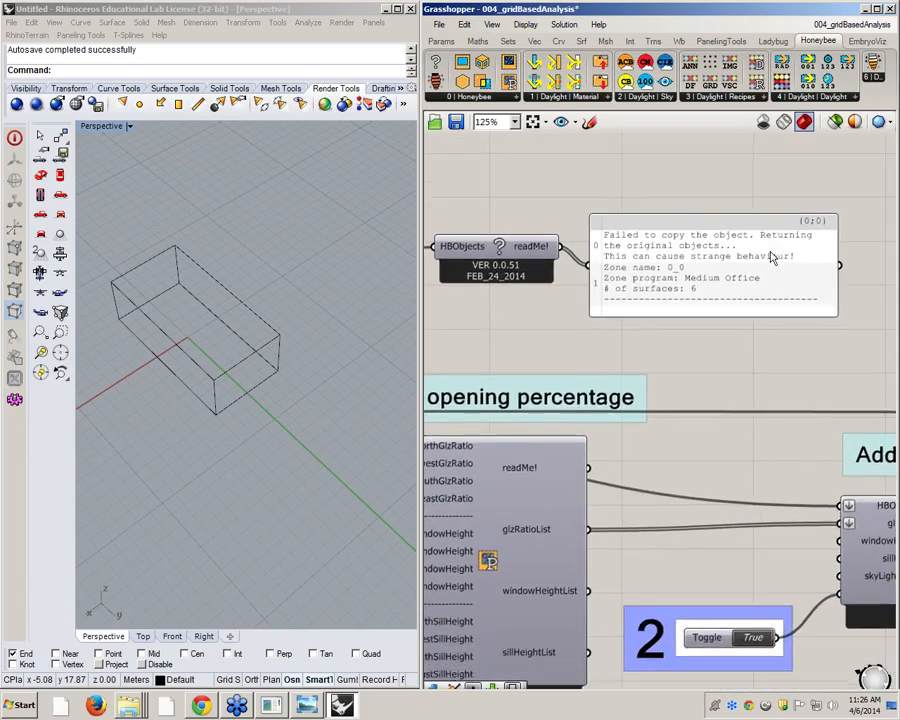
# Examine the bldgsFloorProgram_ and bldgsFlr2FlrHeights_ inputs of the zone conversion component.
pyautogui.scroll(-5, 799, 205)
pyautogui.scroll(5, 504, 264)
pyautogui.moveTo(613, 268); pyautogui.dragTo(660, 350, button='right')
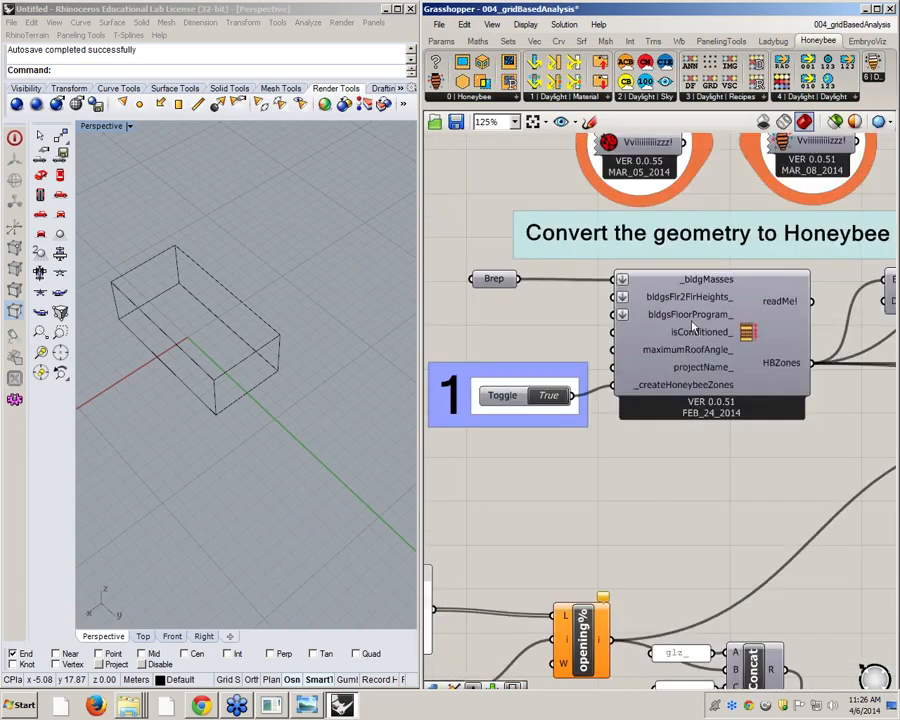
pyautogui.moveTo(712, 317)
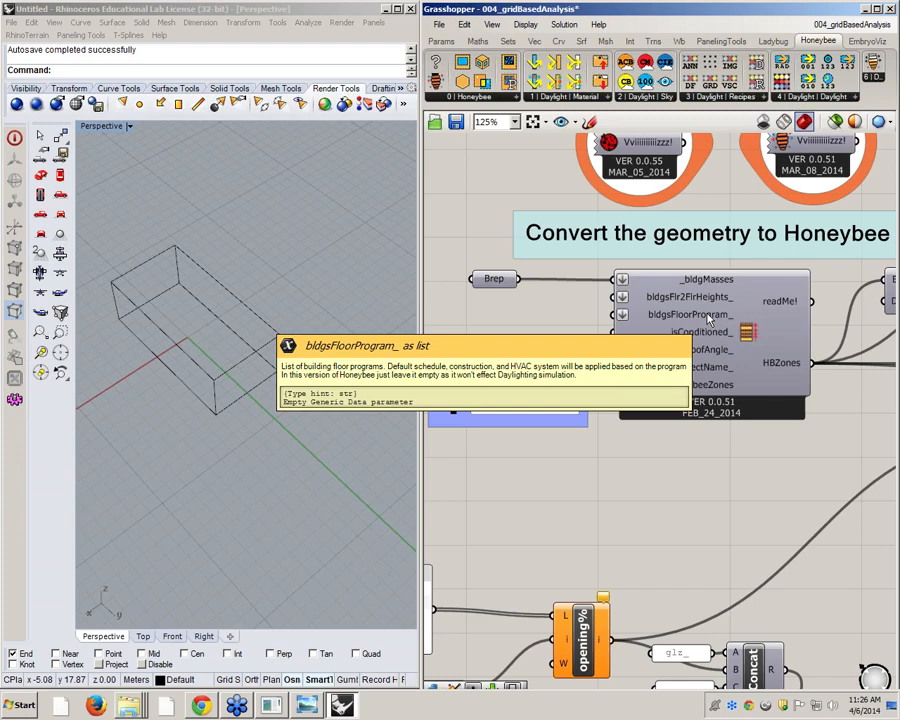
pyautogui.moveTo(696, 291); pyautogui.dragTo(657, 286, button='right')
pyautogui.scroll(-1, 655, 286)
pyautogui.scroll(1, 704, 308)
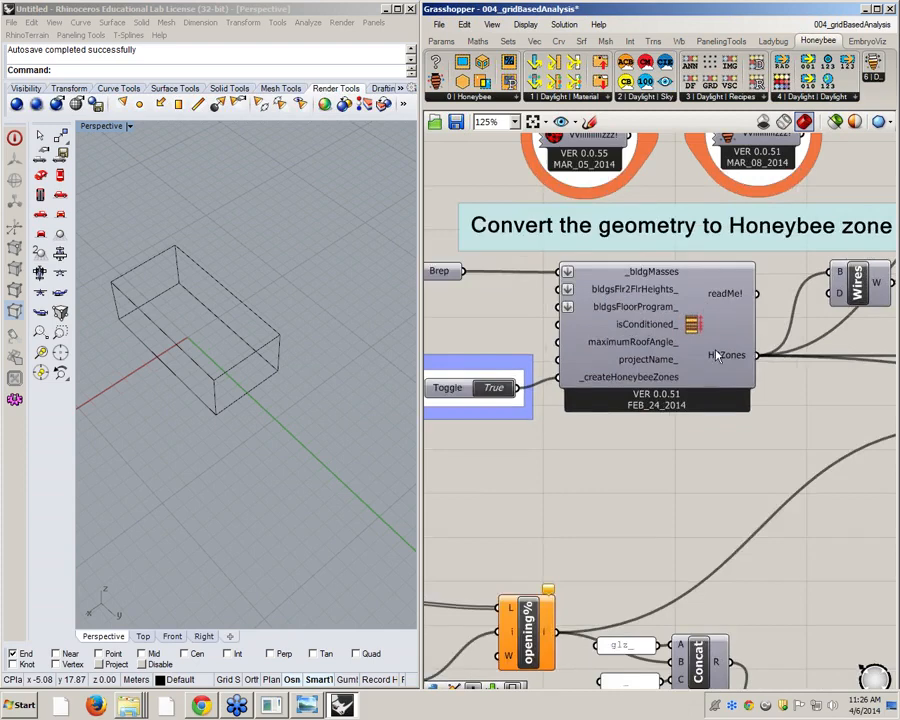
pyautogui.moveTo(718, 355); pyautogui.dragTo(646, 363, button='right')
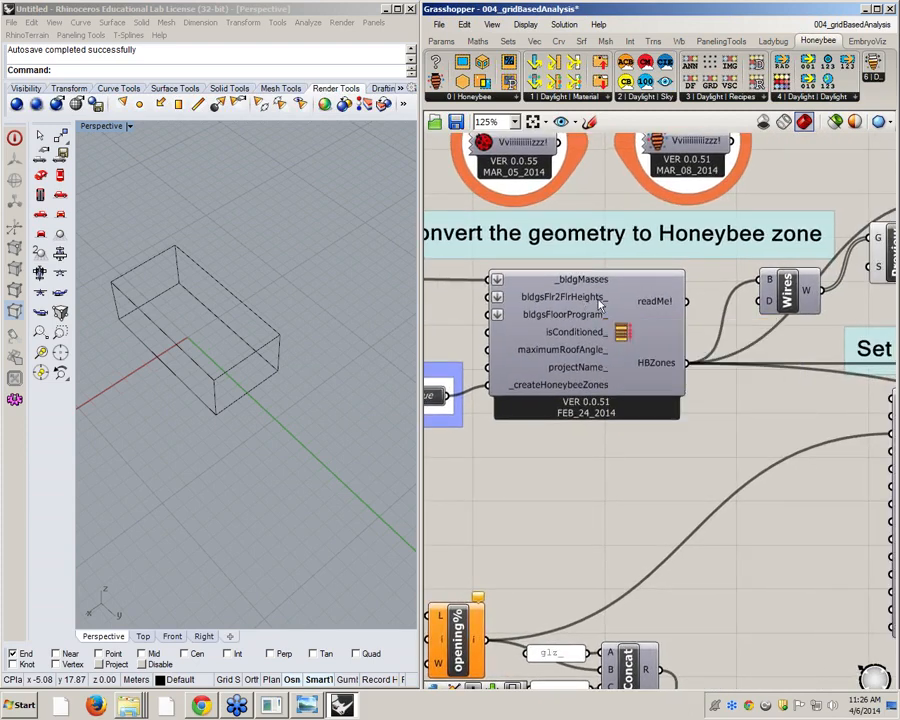
pyautogui.moveTo(699, 339); pyautogui.dragTo(554, 334, button='right')
# Examine the inputs of the Add Windows component and view the room box from a lower angle in the Perspective viewport.
pyautogui.scroll(-2, 555, 325)
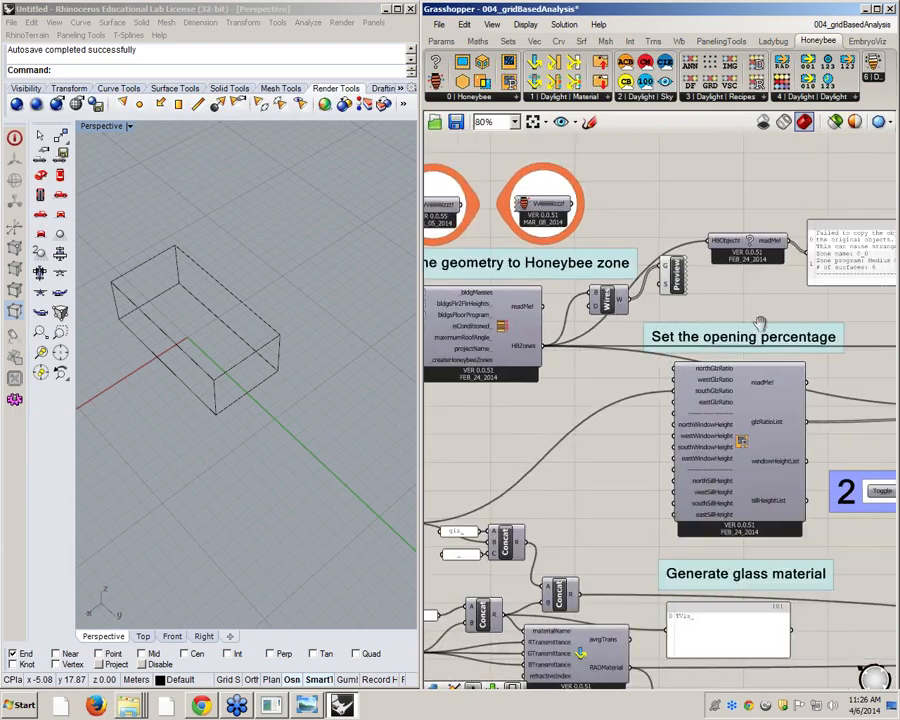
pyautogui.moveTo(880, 330); pyautogui.dragTo(715, 313, button='right')
pyautogui.scroll(-1, 715, 313)
pyautogui.moveTo(775, 382); pyautogui.dragTo(666, 392, button='right')
pyautogui.scroll(2, 631, 372)
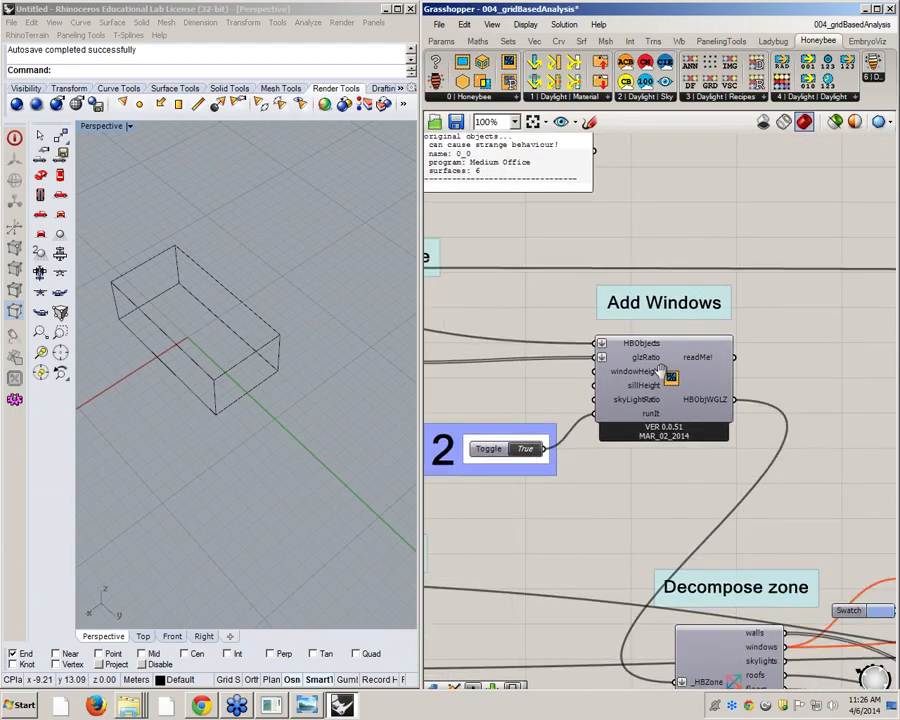
pyautogui.scroll(2, 628, 405)
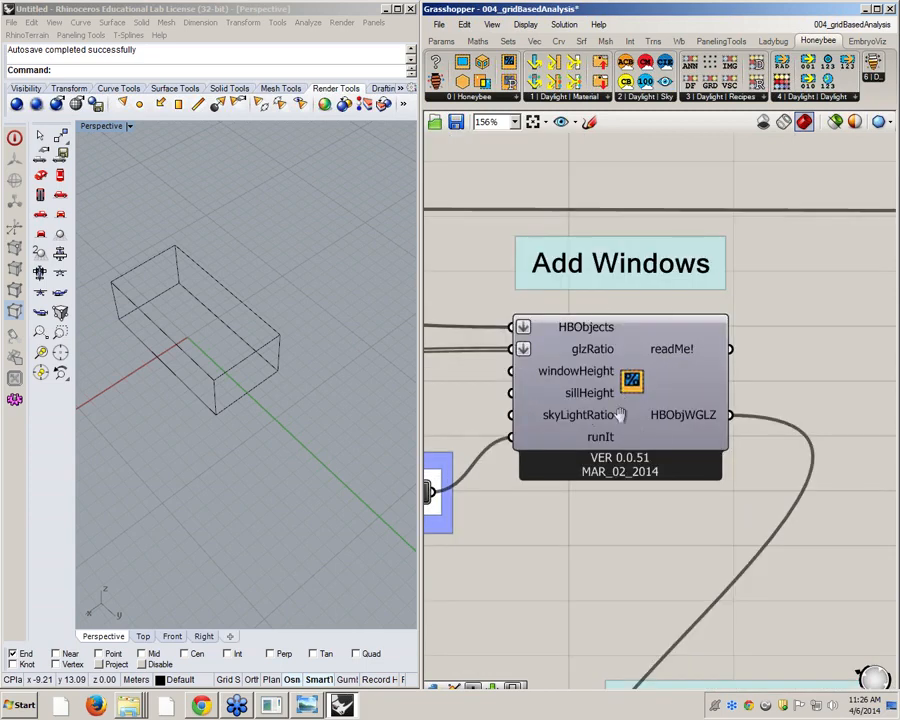
pyautogui.moveTo(450, 290); pyautogui.dragTo(520, 255, button='right')
pyautogui.scroll(-1, 520, 255)
pyautogui.moveTo(305, 408); pyautogui.dragTo(215, 311, button='right')
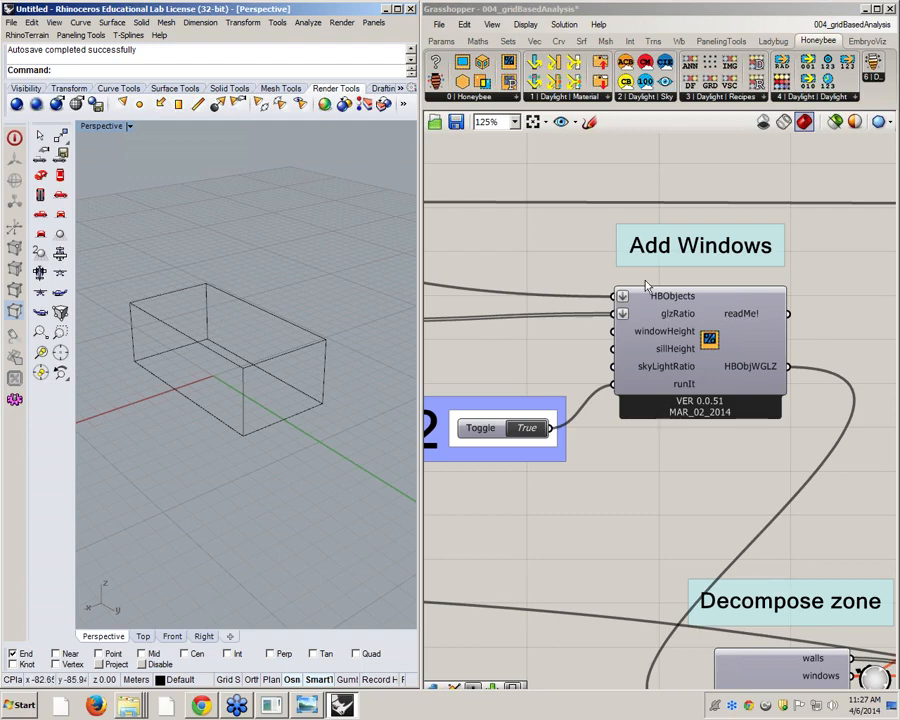
# Select the component under Set the opening percentage and read the description of its southGlzRatio input.
pyautogui.scroll(-2, 843, 223)
pyautogui.moveTo(525, 295); pyautogui.dragTo(663, 317, button='right')
pyautogui.scroll(1, 570, 293)
pyautogui.click(664, 317)
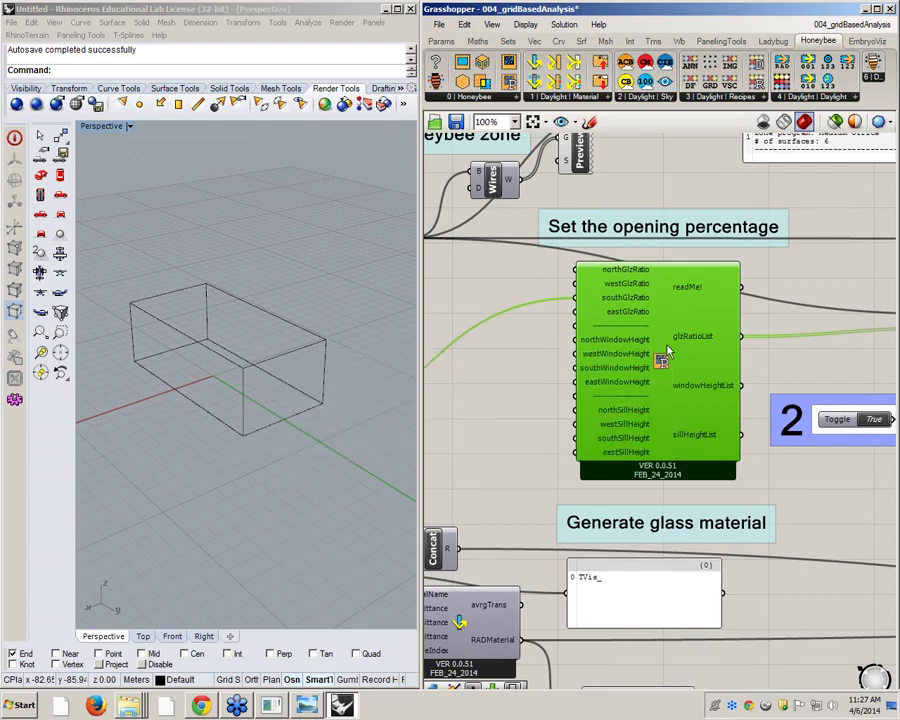
pyautogui.moveTo(662, 365)
pyautogui.moveTo(632, 303); pyautogui.dragTo(722, 283, button='right')
pyautogui.scroll(-2, 714, 283)
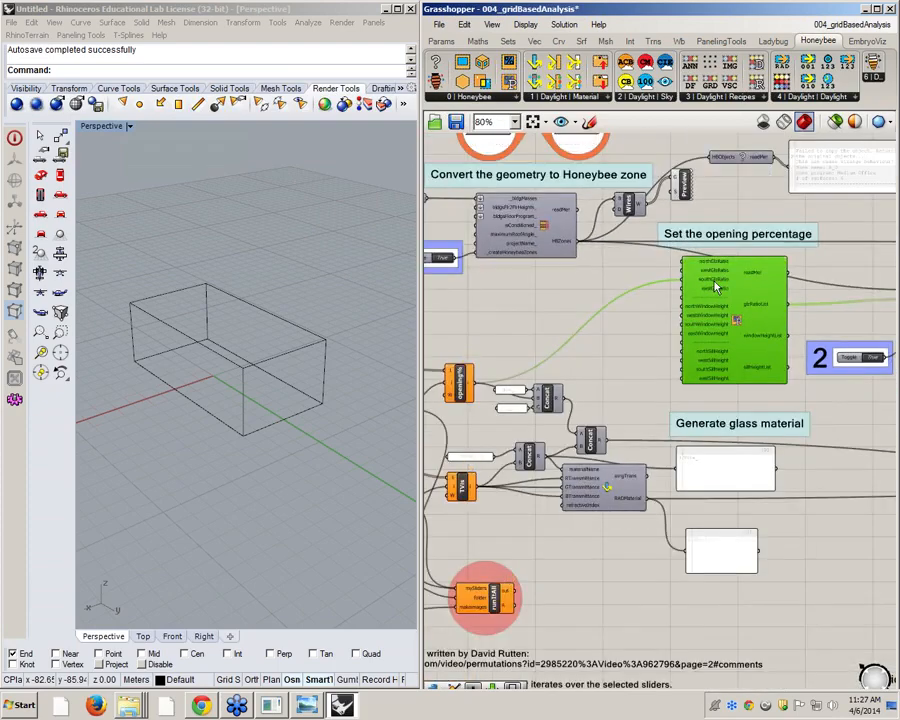
pyautogui.scroll(3, 712, 283)
pyautogui.moveTo(716, 289)
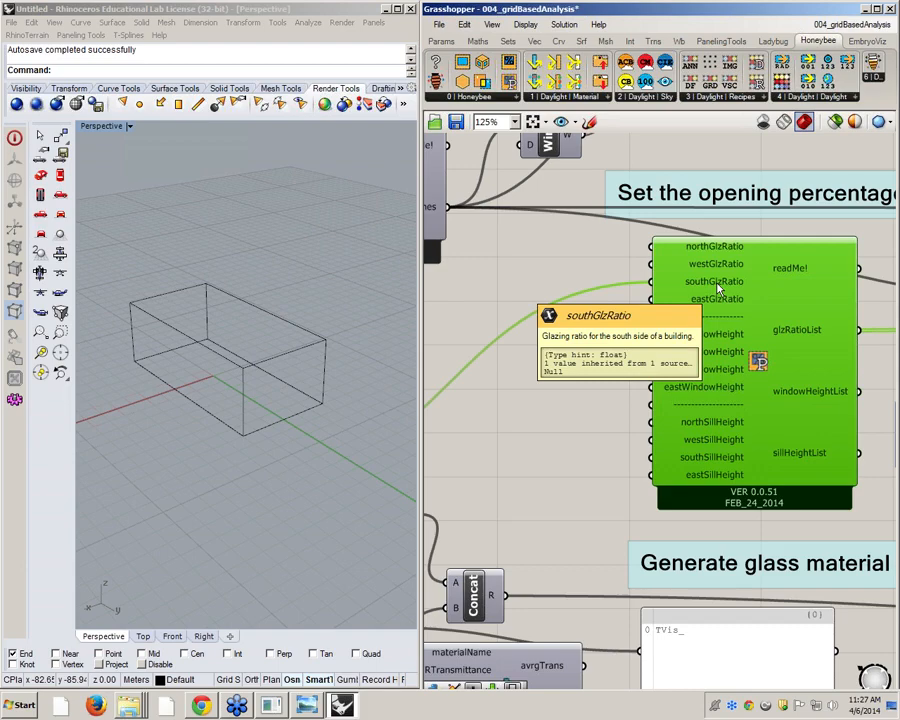
# Trace the southGlzRatio input back to the opening% list item, its value panel and its Index slider.
pyautogui.scroll(-4, 655, 285)
pyautogui.scroll(4, 476, 368)
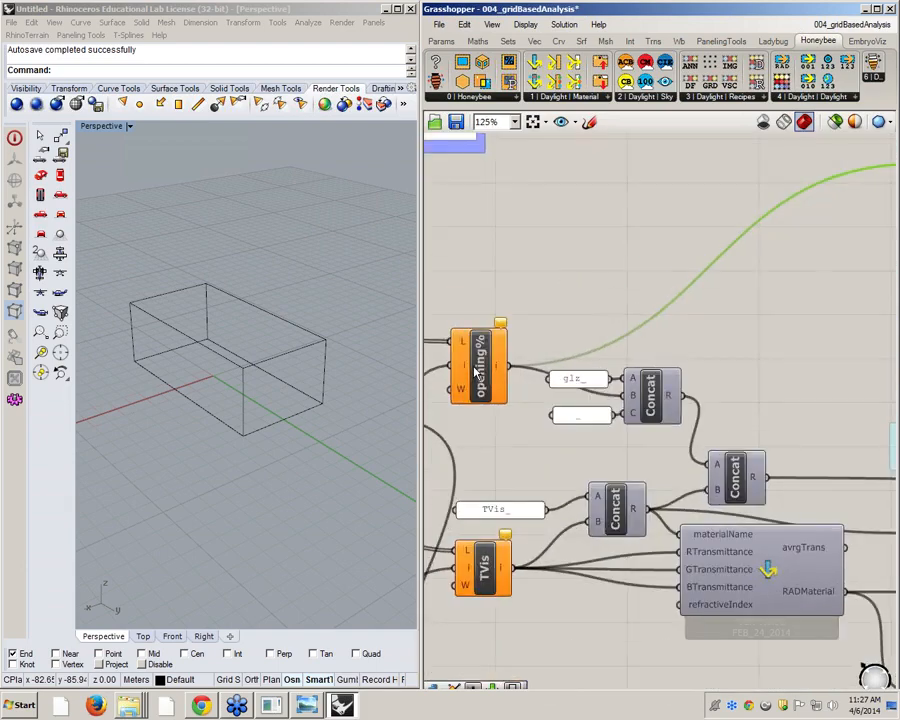
pyautogui.moveTo(476, 369); pyautogui.dragTo(698, 348, button='right')
pyautogui.scroll(-1, 698, 348)
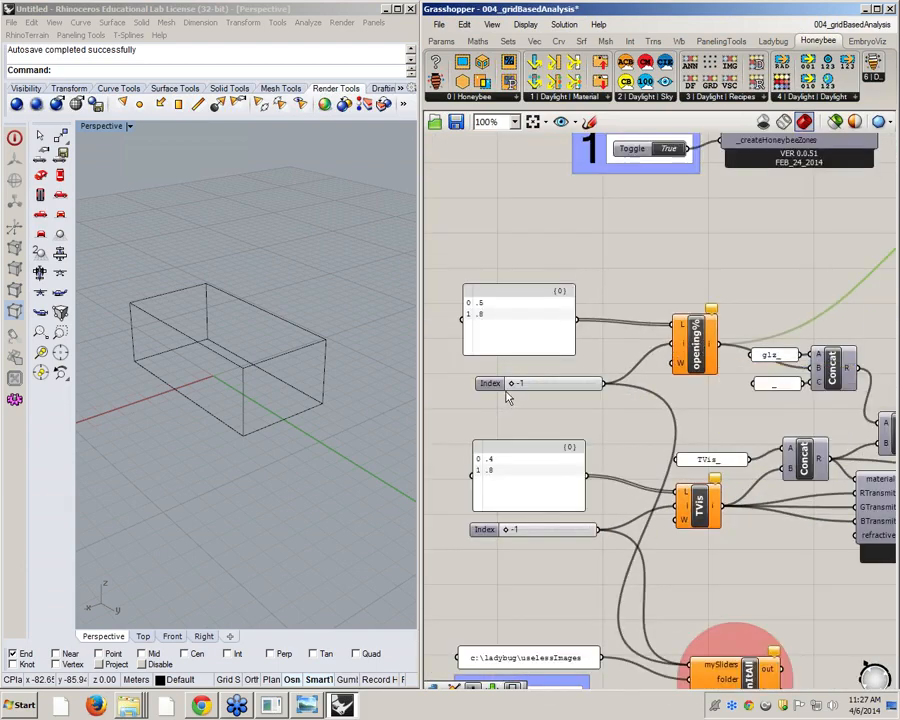
pyautogui.scroll(-4, 712, 371)
pyautogui.scroll(4, 888, 373)
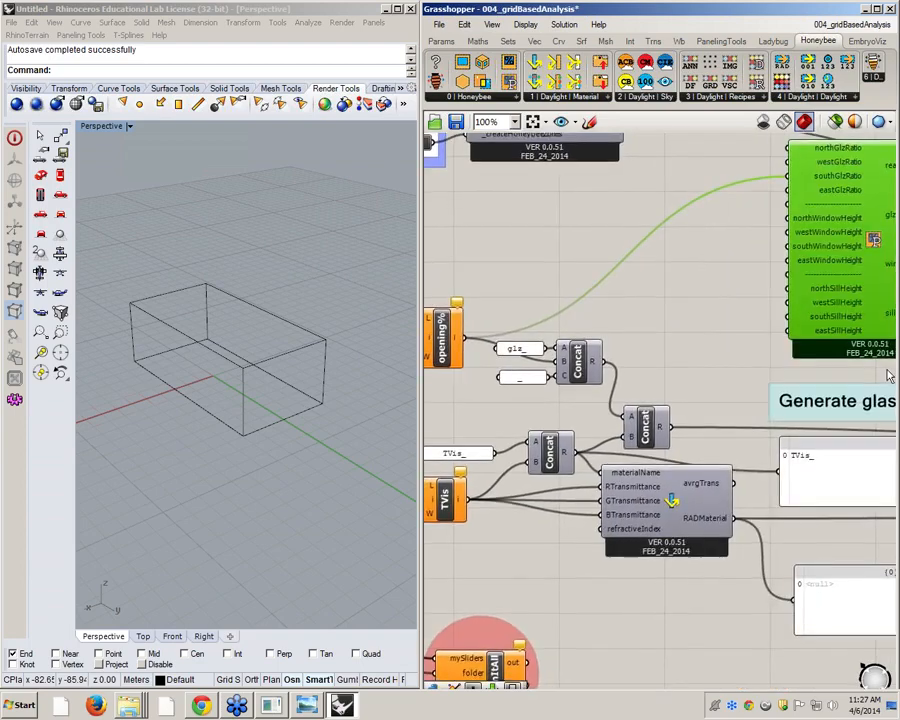
# Follow the glazing ratio list into the Add Windows component and check its HBObjWGLZ output.
pyautogui.scroll(-2, 890, 370)
pyautogui.scroll(4, 893, 233)
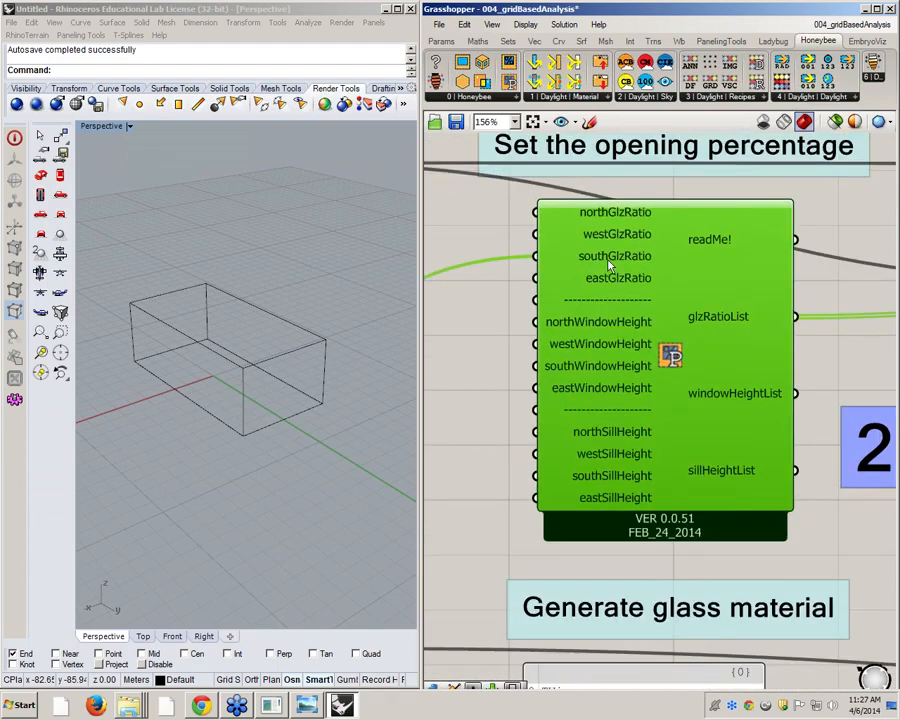
pyautogui.scroll(-3, 568, 267)
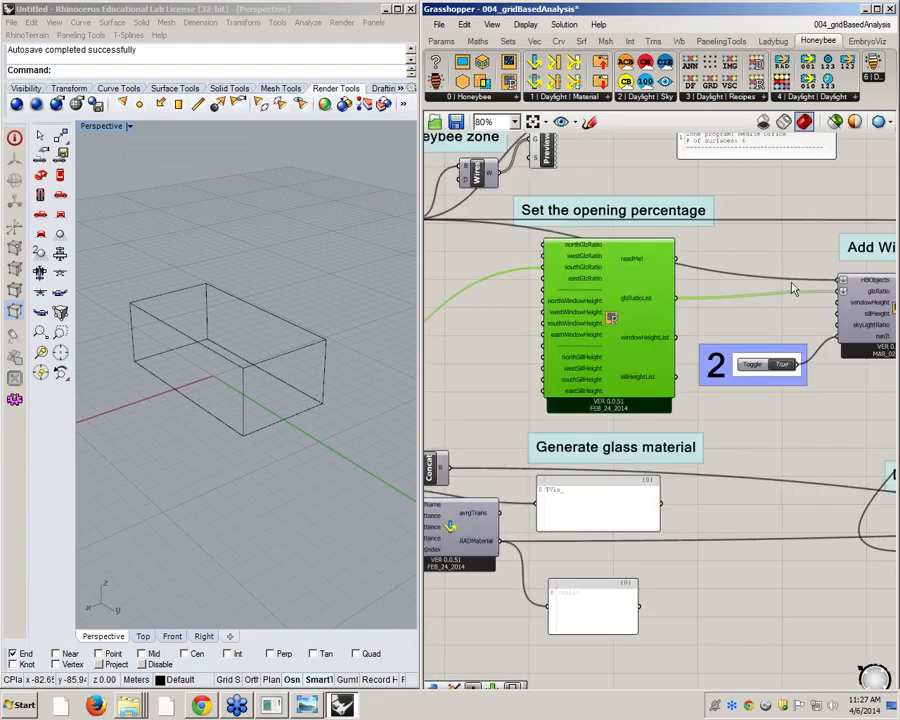
pyautogui.moveTo(872, 300); pyautogui.dragTo(637, 268, button='right')
pyautogui.scroll(2, 638, 273)
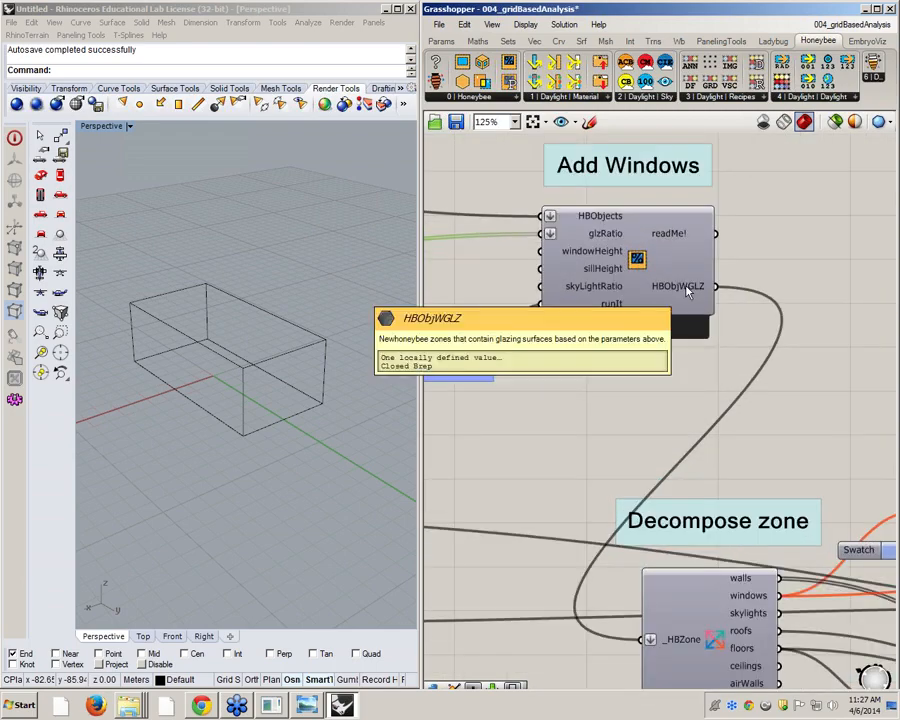
# Set the "write the rad files" toggle in step 5 to False.
pyautogui.scroll(-5, 686, 291)
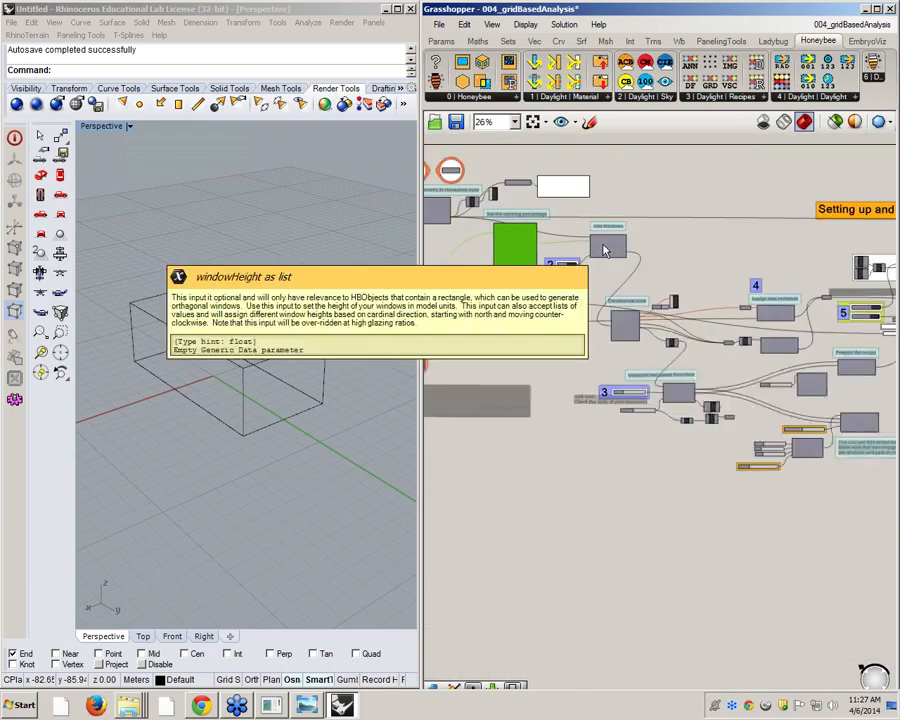
pyautogui.moveTo(800, 342); pyautogui.dragTo(535, 330, button='right')
pyautogui.scroll(8, 600, 308)
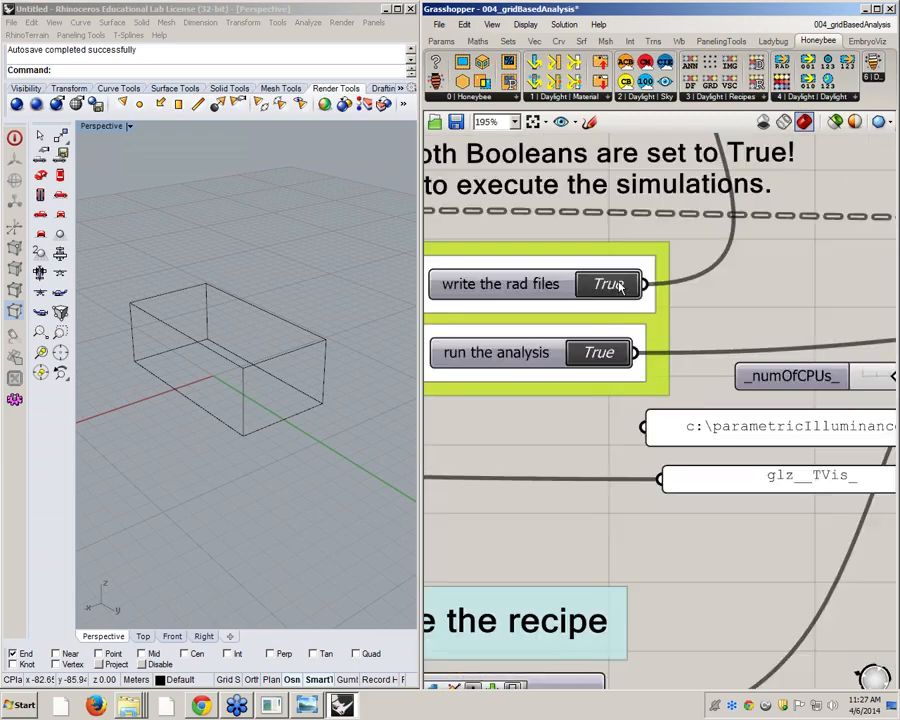
pyautogui.scroll(-1, 600, 308)
pyautogui.moveTo(600, 308); pyautogui.dragTo(630, 447, button='right')
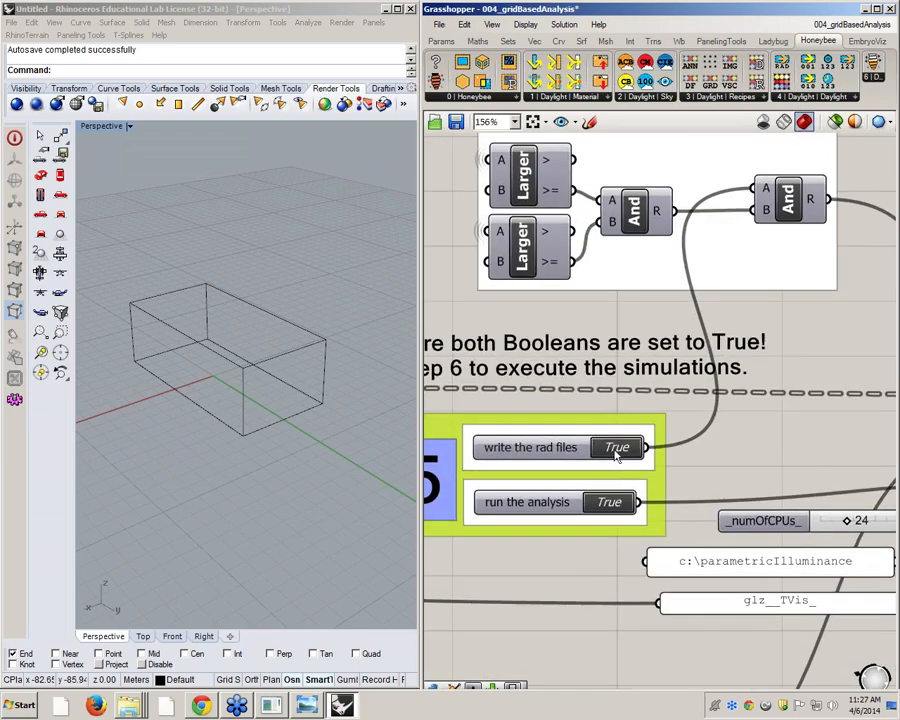
pyautogui.doubleClick(617, 449)
pyautogui.moveTo(598, 454); pyautogui.dragTo(697, 440, button='right')
pyautogui.scroll(-1, 697, 440)
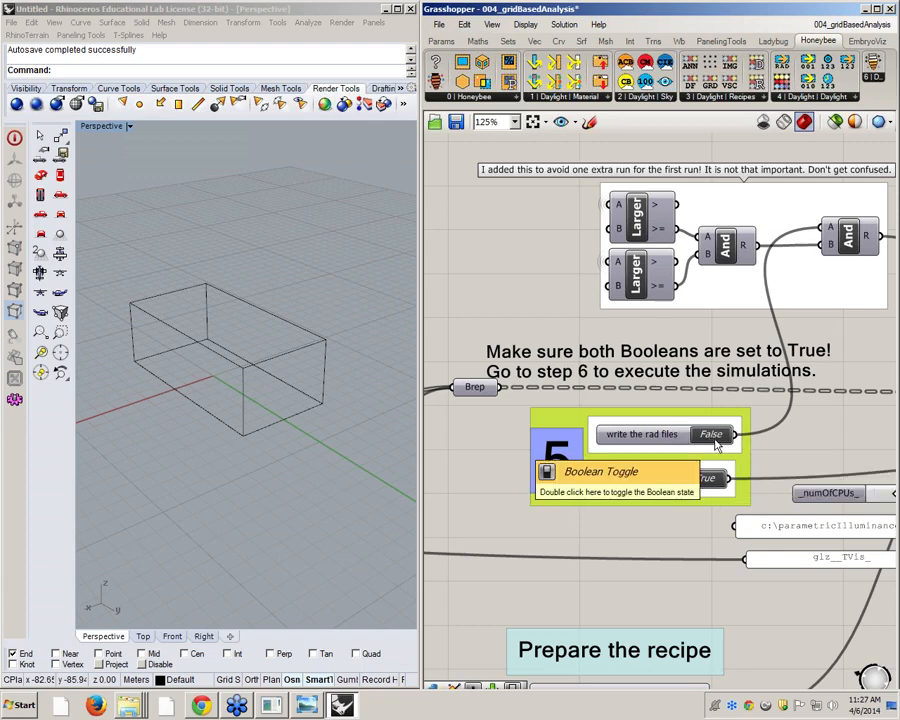
# Set the Index slider of the opening% list item to 0 and inspect the room's window in the Perspective viewport.
pyautogui.scroll(-4, 683, 343)
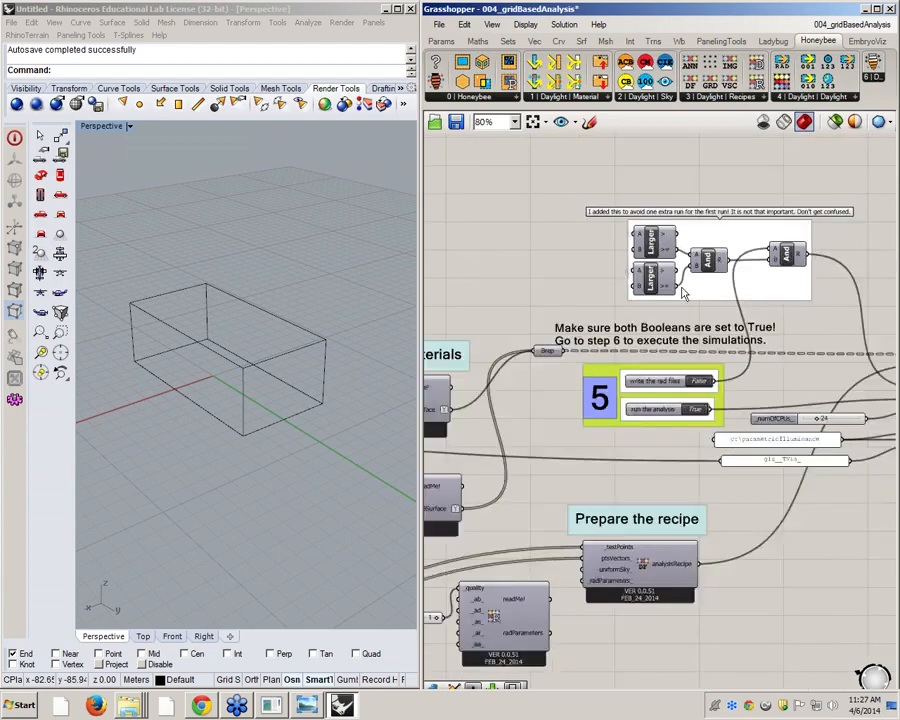
pyautogui.scroll(1, 683, 343)
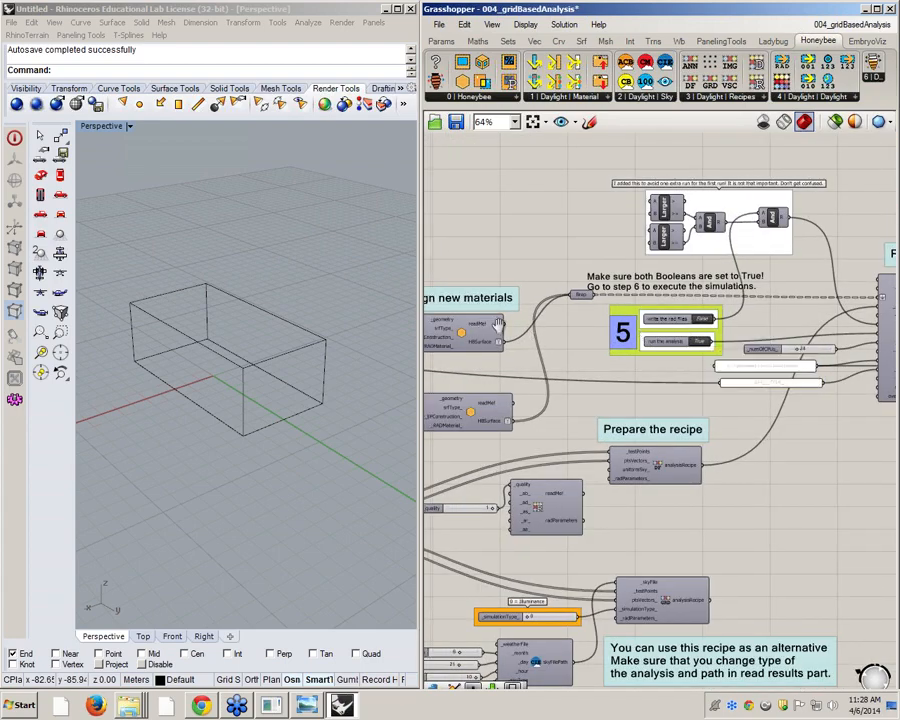
pyautogui.scroll(-3, 490, 330)
pyautogui.moveTo(494, 331); pyautogui.dragTo(703, 338, button='right')
pyautogui.scroll(-1, 519, 349)
pyautogui.moveTo(519, 349); pyautogui.dragTo(814, 395, button='right')
pyautogui.scroll(2, 688, 386)
pyautogui.moveTo(520, 344); pyautogui.dragTo(822, 386, button='right')
pyautogui.scroll(2, 822, 386)
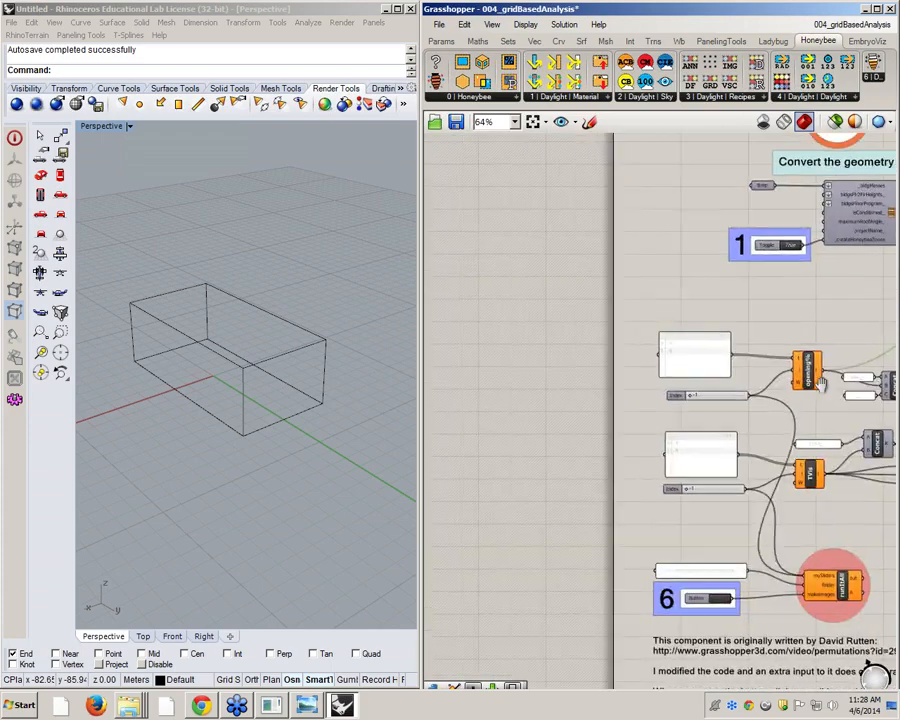
pyautogui.scroll(2, 751, 400)
pyautogui.moveTo(751, 404); pyautogui.dragTo(618, 408, button='right')
pyautogui.scroll(-1, 500, 365)
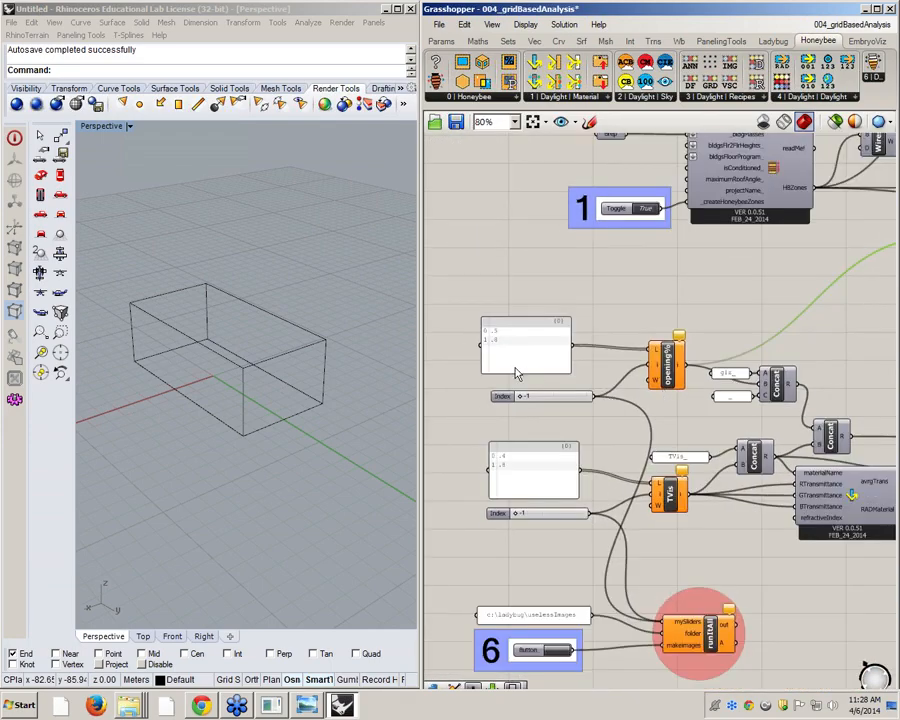
pyautogui.scroll(1, 513, 380)
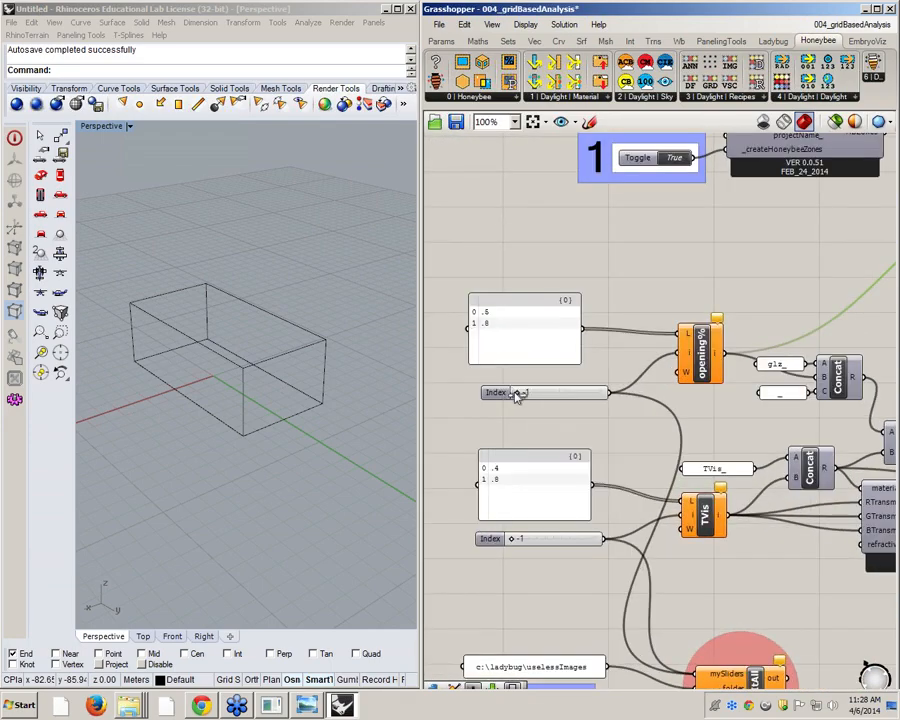
pyautogui.moveTo(520, 393); pyautogui.dragTo(558, 393)
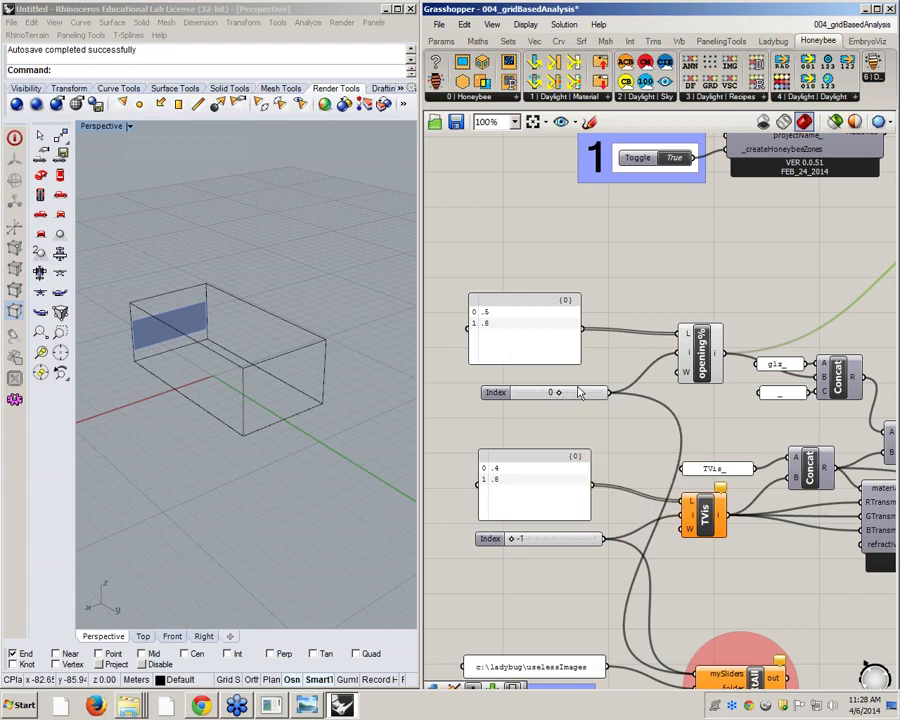
pyautogui.moveTo(718, 356)
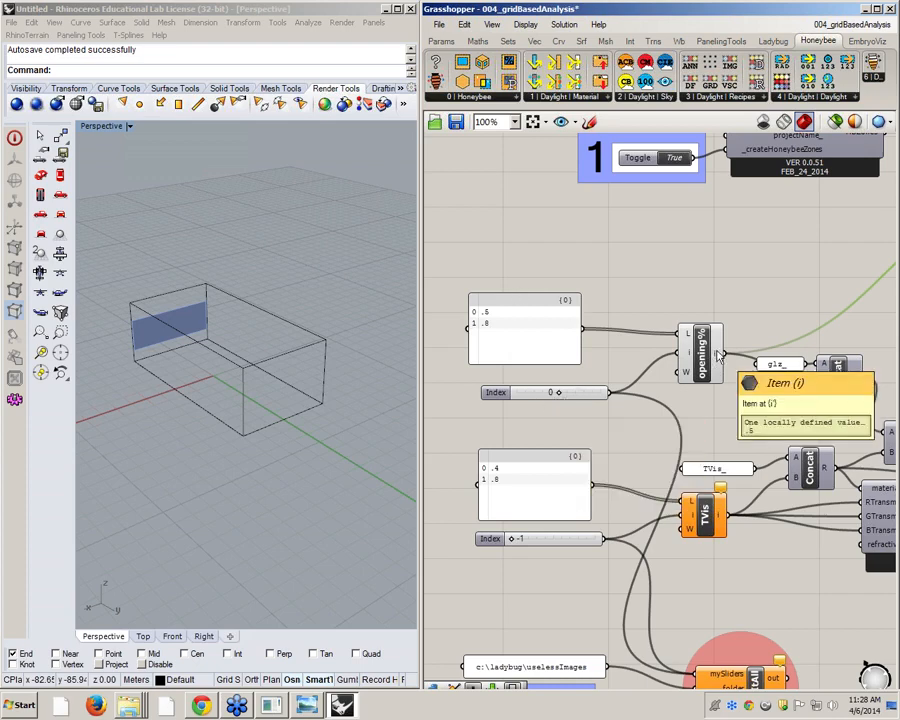
pyautogui.moveTo(191, 335); pyautogui.dragTo(233, 267, button='right')
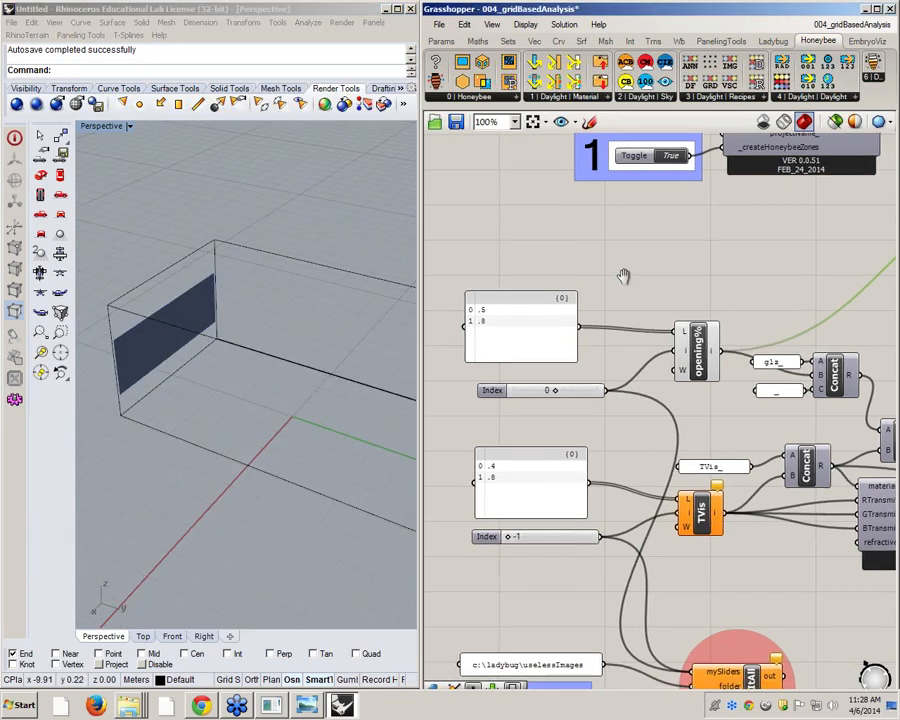
# Trace the HBObjWGLZ output of the Add Windows component to the Decompose zone component and select that component.
pyautogui.scroll(-5, 507, 366)
pyautogui.scroll(6, 690, 285)
pyautogui.moveTo(728, 282); pyautogui.dragTo(478, 253, button='right')
pyautogui.scroll(-2, 478, 253)
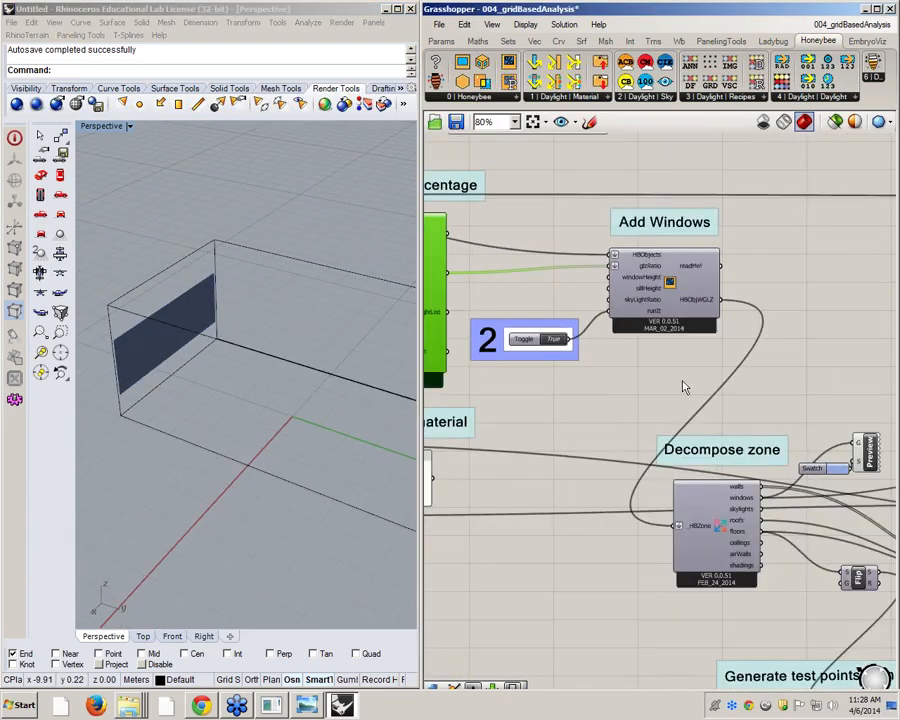
pyautogui.moveTo(692, 343); pyautogui.dragTo(574, 329, button='right')
pyautogui.moveTo(577, 292)
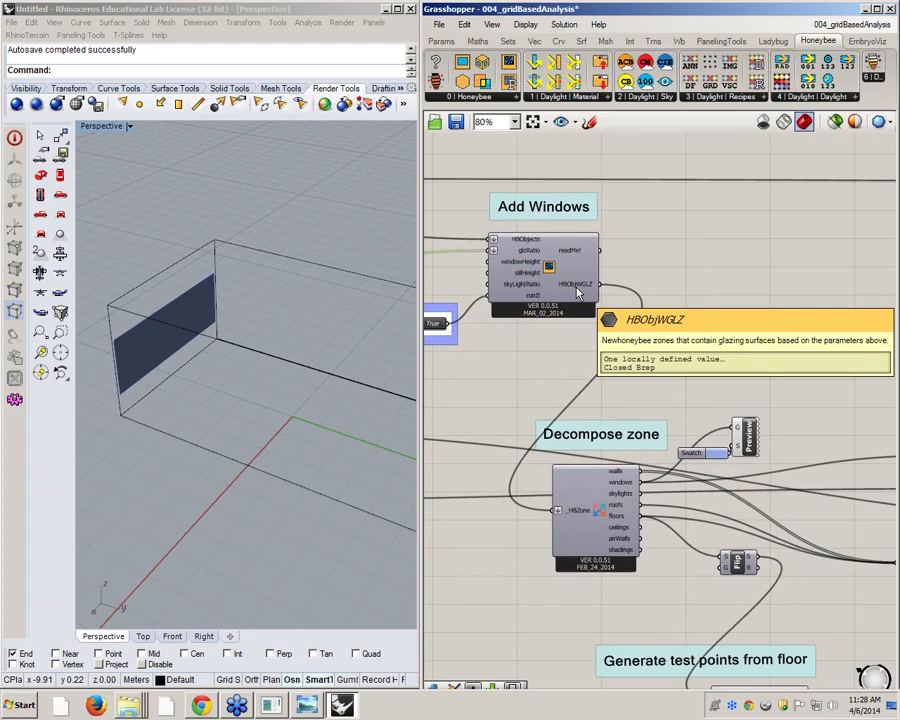
pyautogui.scroll(-2, 600, 520)
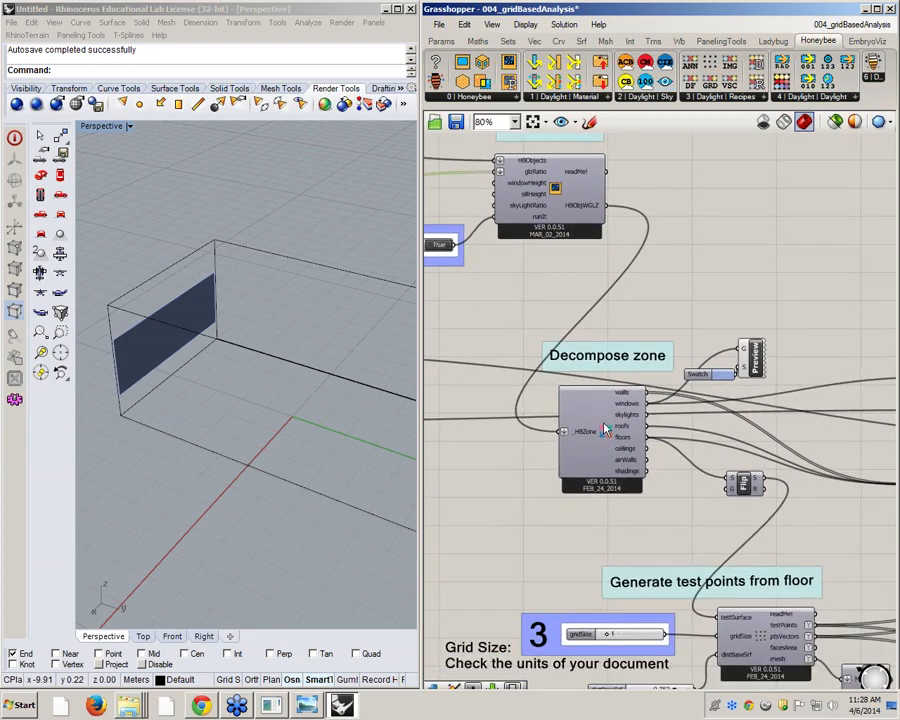
pyautogui.click(600, 520)
pyautogui.scroll(3, 600, 520)
pyautogui.scroll(-3, 610, 490)
pyautogui.scroll(2, 600, 285)
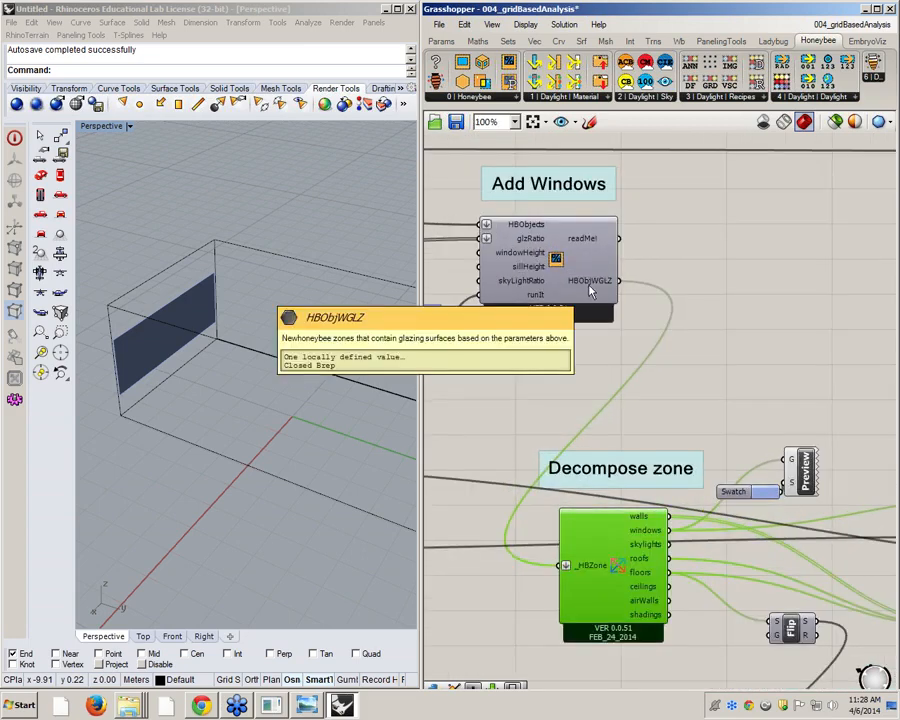
# Preview the HBObjWGLZ output of Add Windows through a new connected Brep parameter, and delete that parameter after inspecting the glazed zone.
pyautogui.doubleClick(666, 260)
pyautogui.write('b')
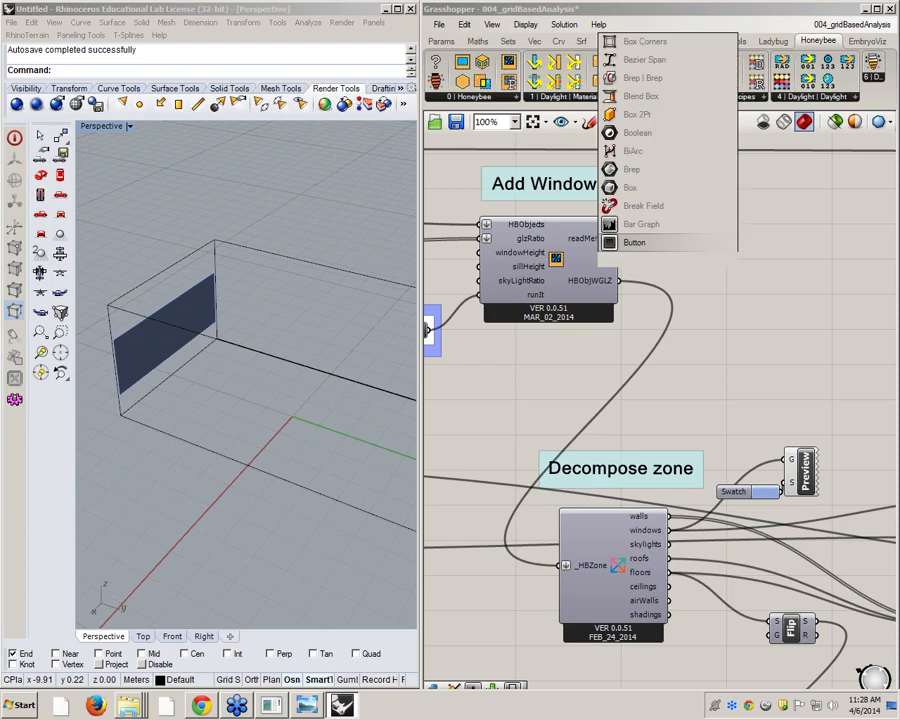
pyautogui.write('re')
pyautogui.click(633, 226)
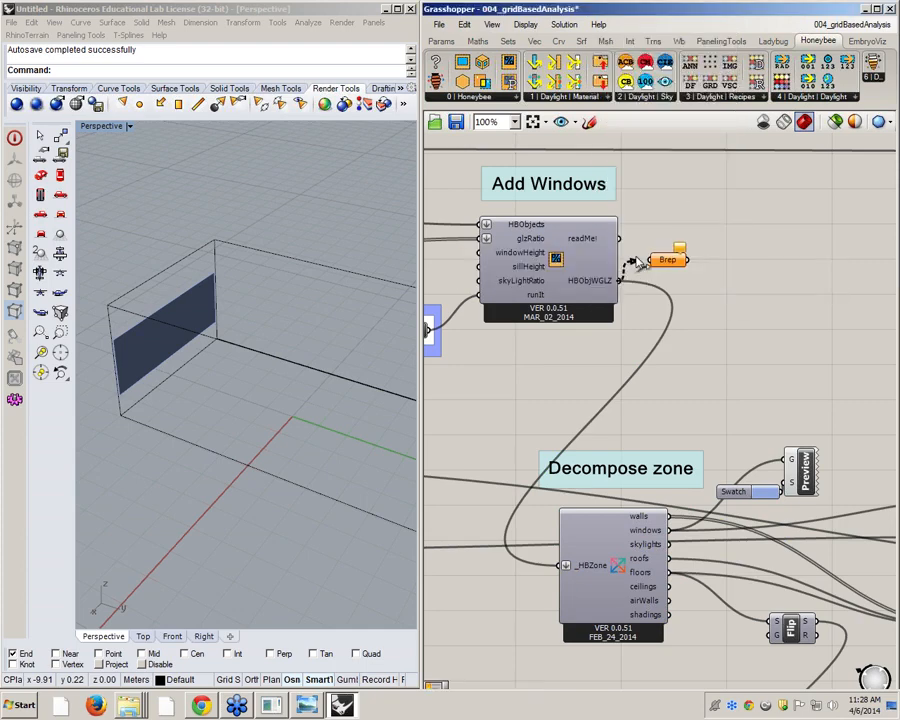
pyautogui.moveTo(632, 262); pyautogui.dragTo(699, 238)
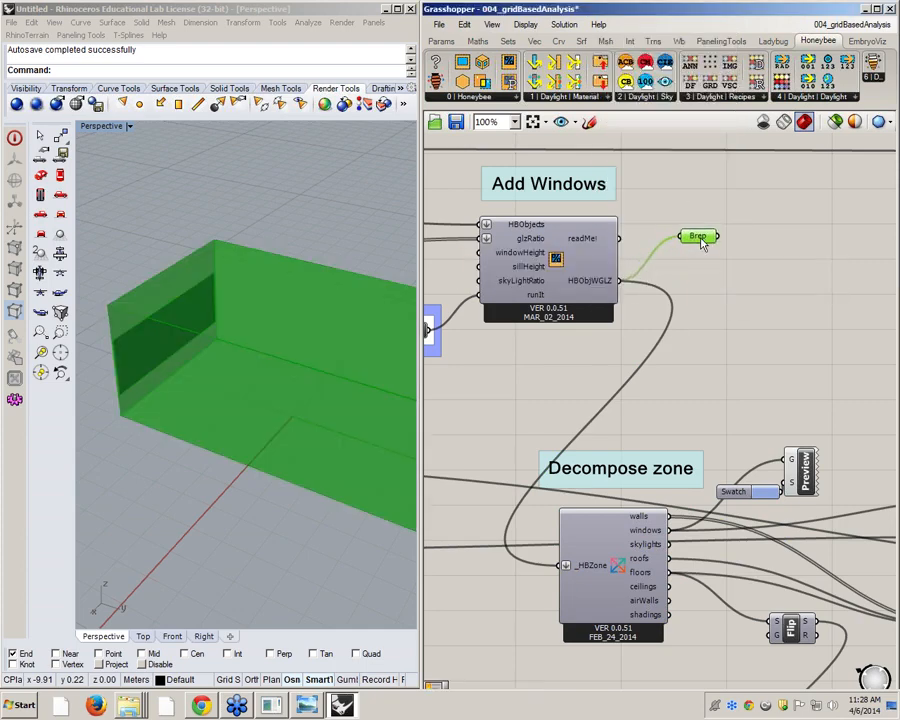
pyautogui.moveTo(701, 243)
pyautogui.moveTo(146, 362); pyautogui.dragTo(216, 386, button='right')
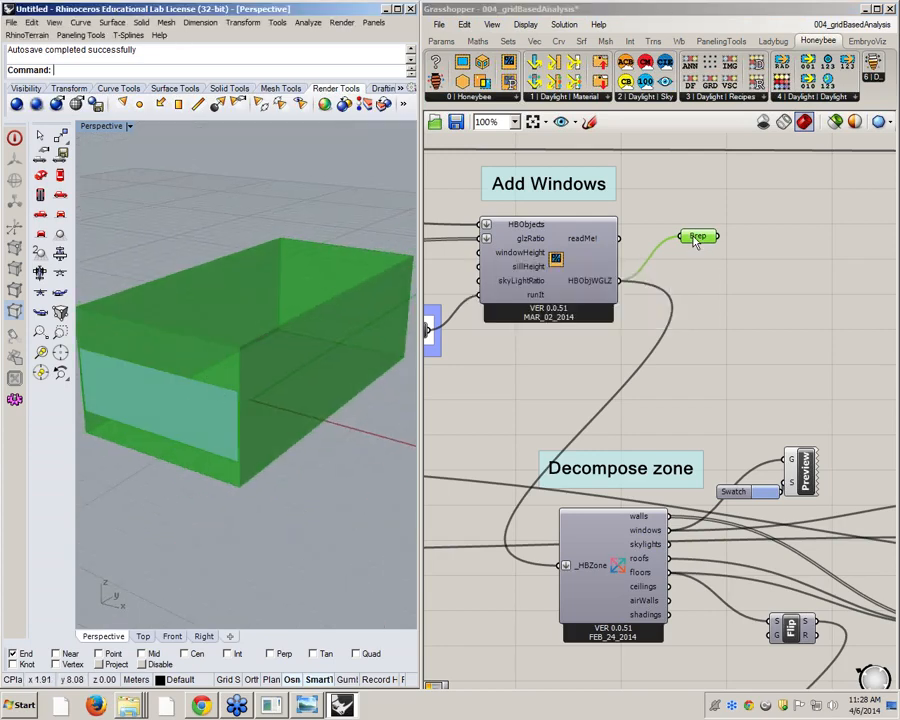
pyautogui.moveTo(692, 241); pyautogui.dragTo(675, 248)
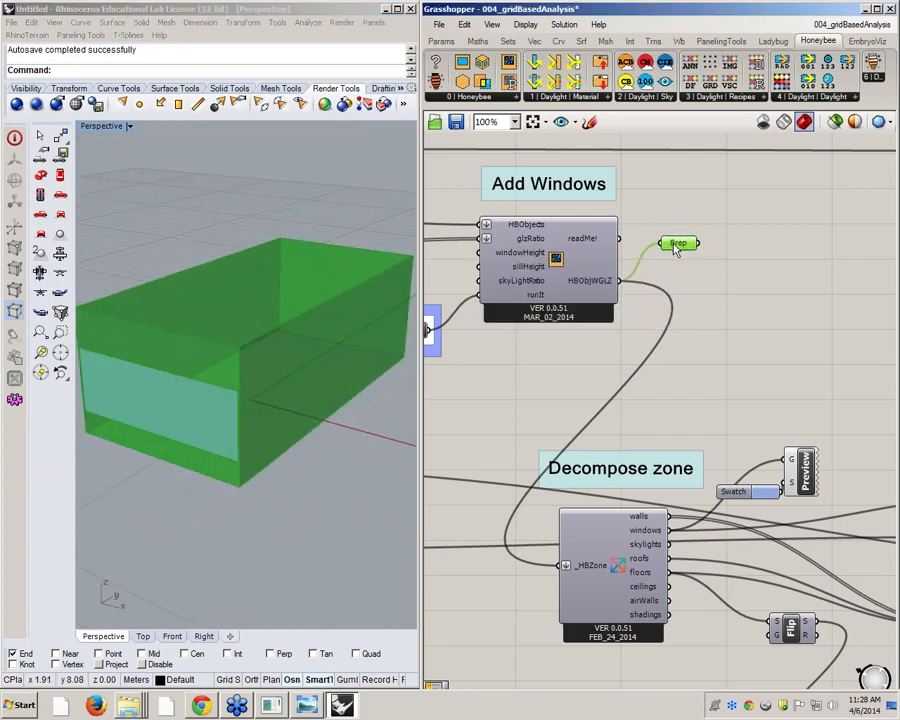
pyautogui.press('Delete')
# Examine the roofs, floors and skylights outputs of the Decompose zone component.
pyautogui.moveTo(570, 376); pyautogui.dragTo(600, 246, button='right')
pyautogui.scroll(3, 652, 425)
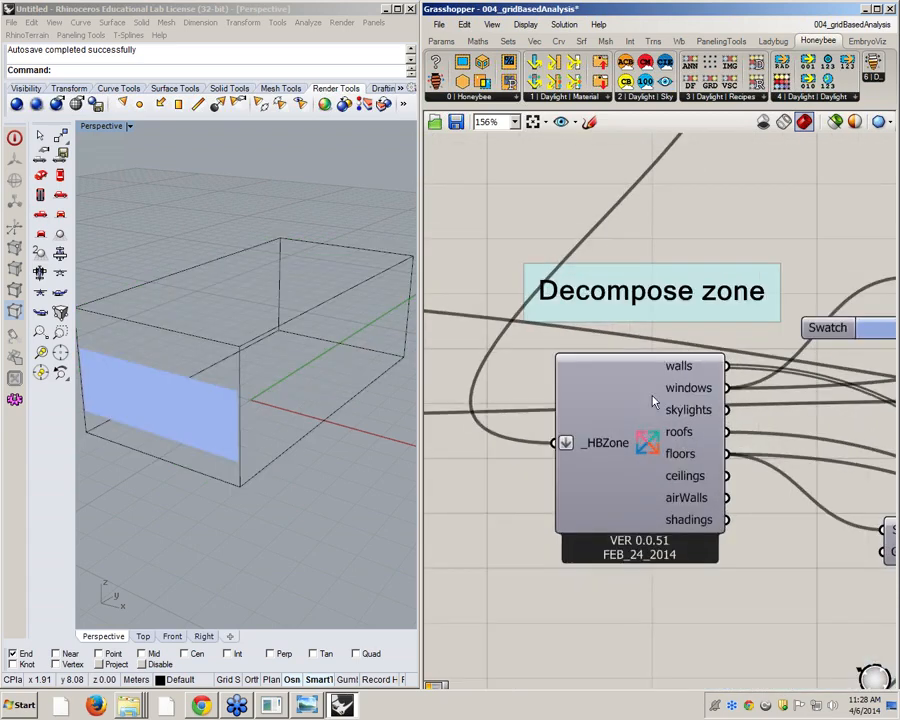
pyautogui.scroll(-3, 652, 425)
pyautogui.scroll(2, 645, 405)
pyautogui.moveTo(644, 412)
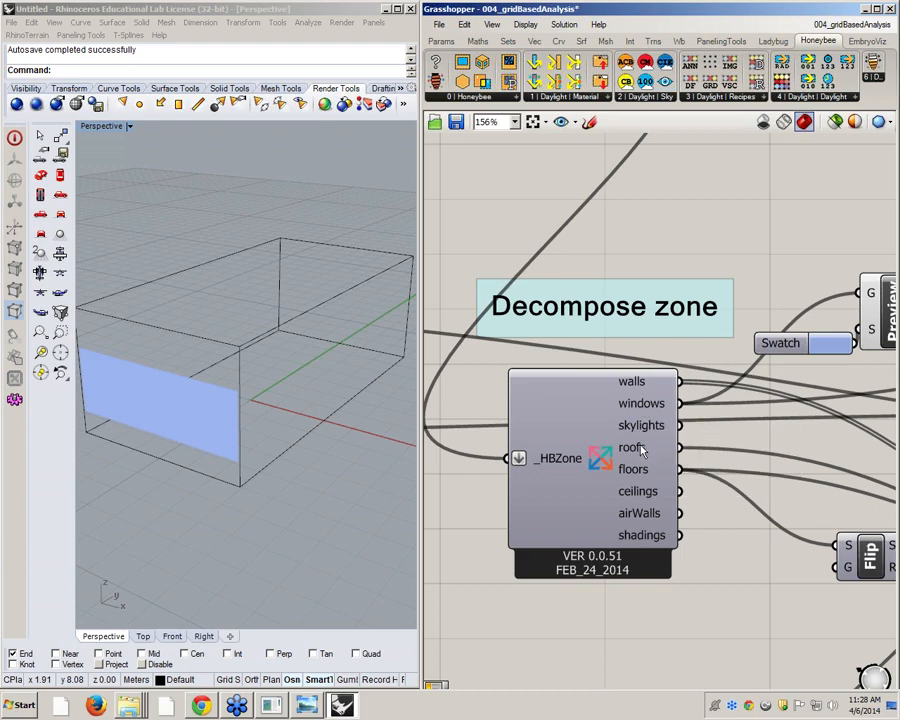
pyautogui.moveTo(641, 449)
pyautogui.moveTo(649, 476)
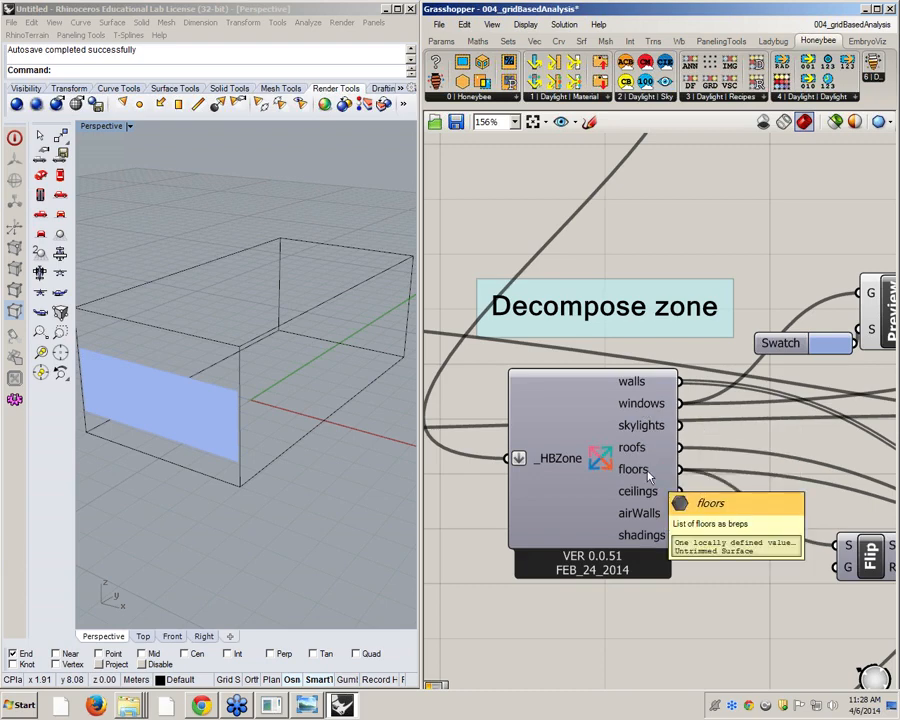
pyautogui.moveTo(627, 429)
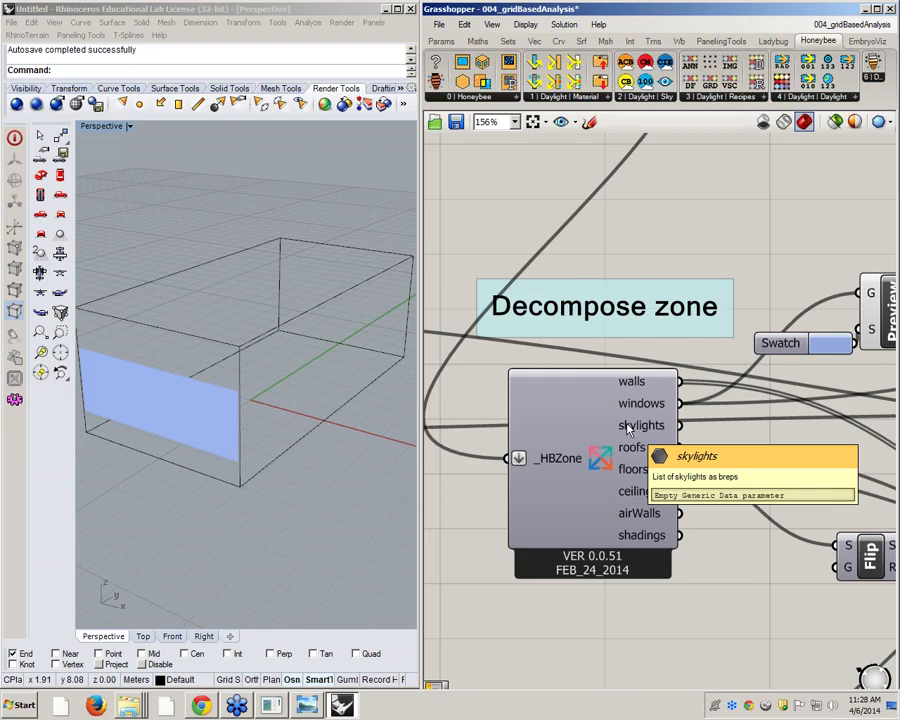
# Go back to the Add Windows component and review its HBObjWGLZ output.
pyautogui.scroll(-2, 464, 288)
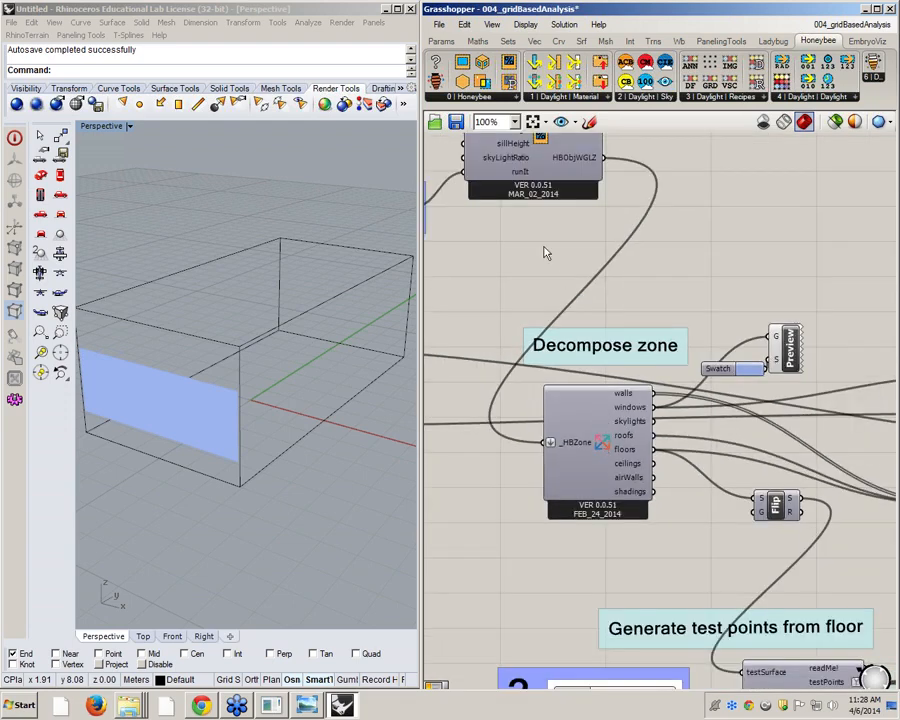
pyautogui.moveTo(546, 252); pyautogui.dragTo(752, 402, button='right')
pyautogui.scroll(-2, 719, 393)
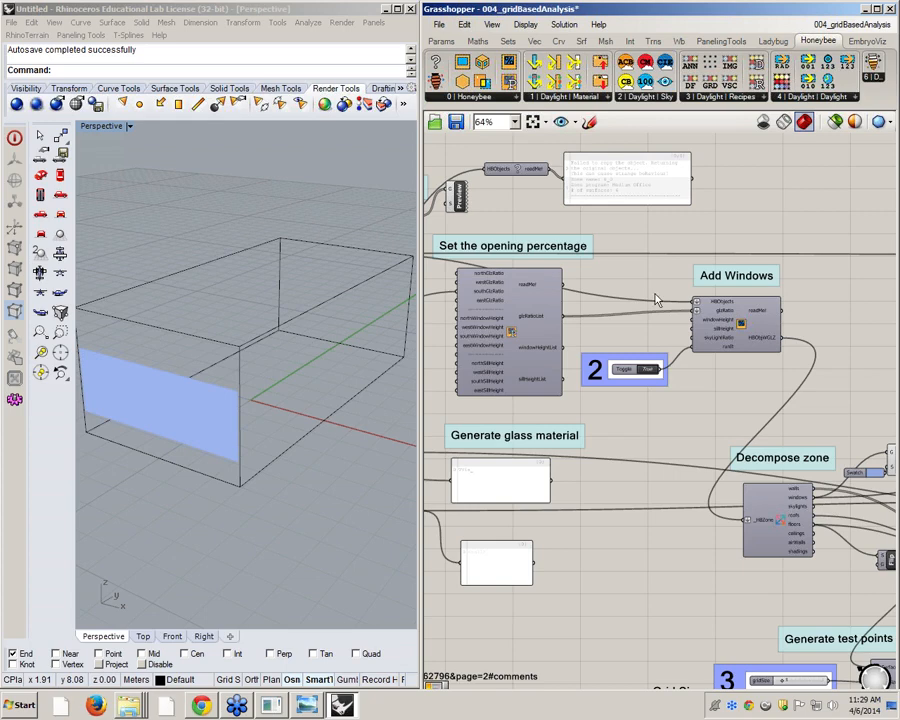
pyautogui.moveTo(692, 341); pyautogui.dragTo(560, 287, button='right')
pyautogui.scroll(3, 623, 282)
pyautogui.moveTo(652, 287)
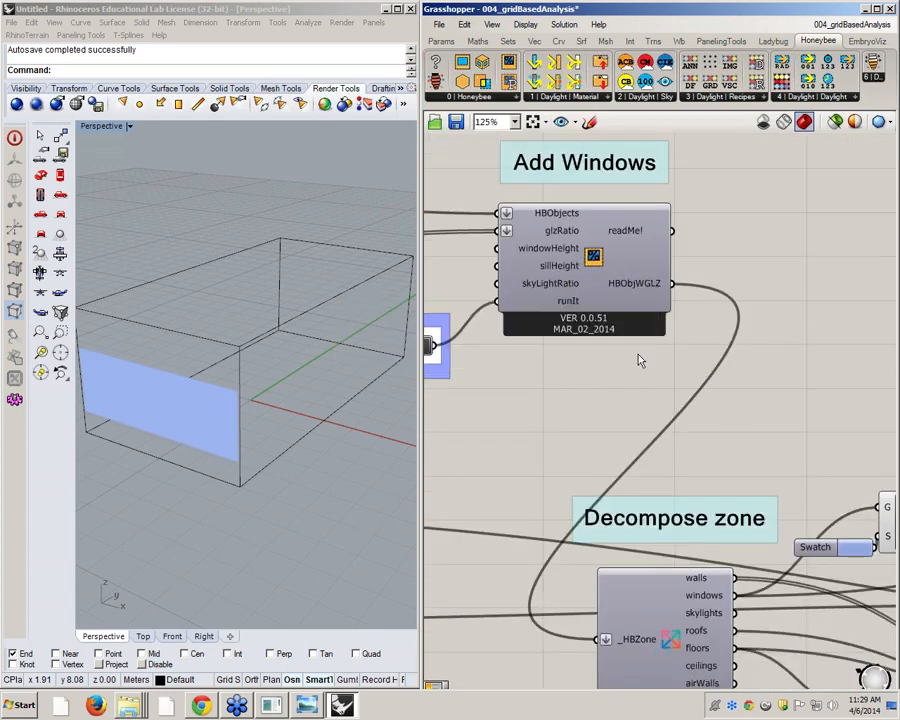
# Follow the glazed zone from Add Windows into Decompose zone and check the windows output.
pyautogui.scroll(-5, 585, 424)
pyautogui.moveTo(585, 424); pyautogui.dragTo(698, 428, button='right')
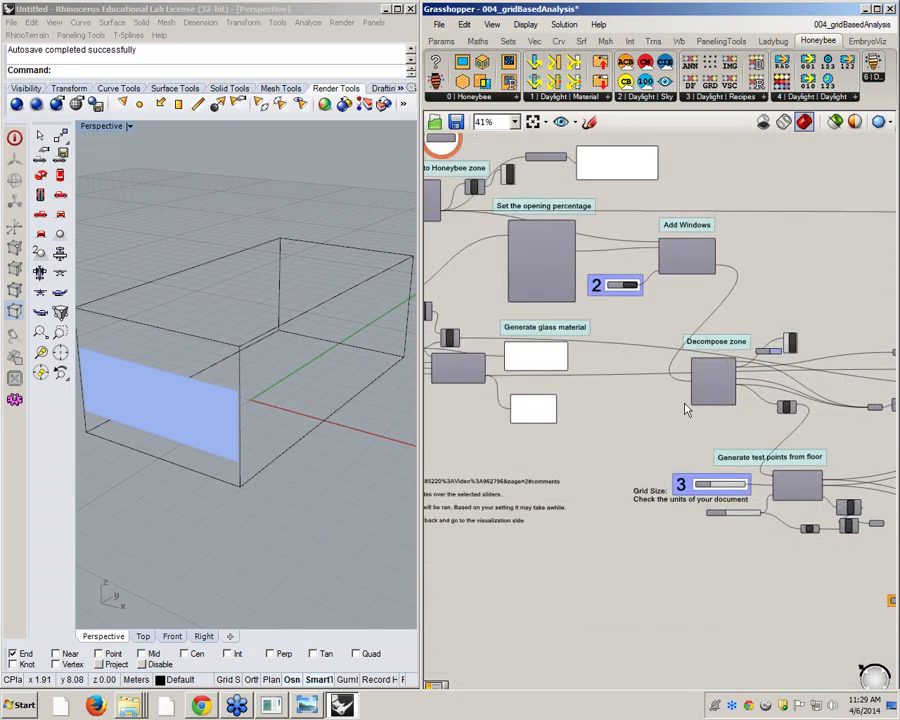
pyautogui.scroll(4, 631, 200)
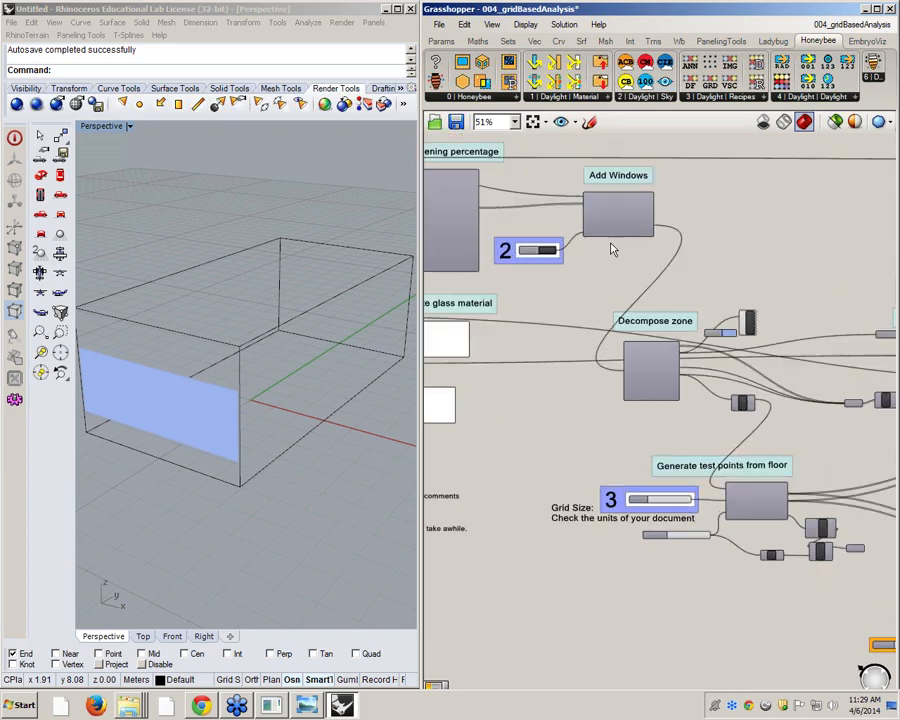
pyautogui.scroll(1, 631, 200)
pyautogui.moveTo(684, 356); pyautogui.dragTo(598, 242, button='right')
pyautogui.scroll(-1, 600, 257)
pyautogui.moveTo(660, 436); pyautogui.dragTo(505, 305, button='right')
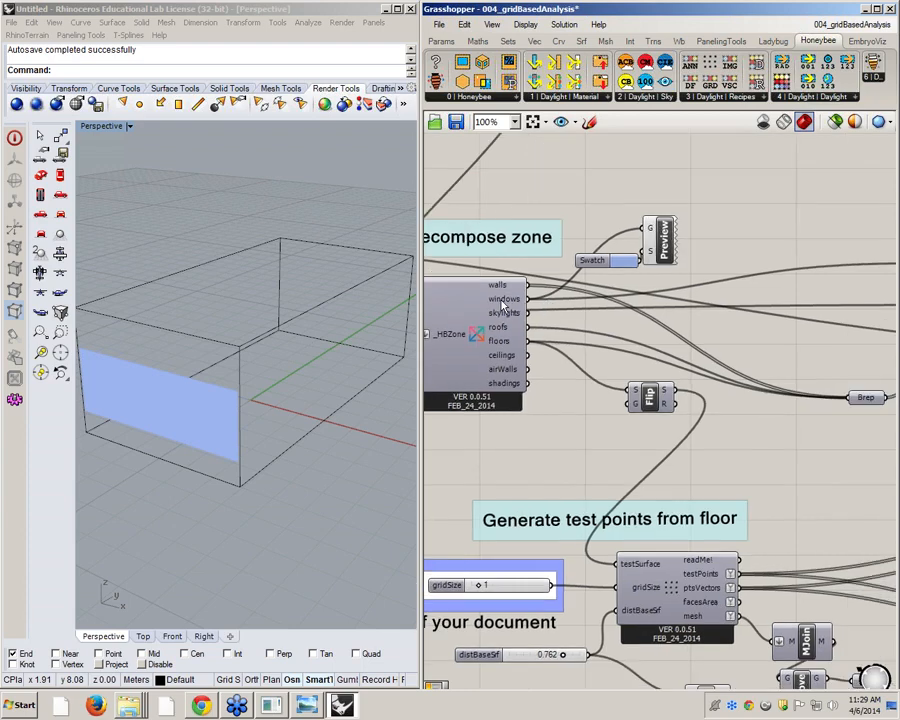
pyautogui.moveTo(505, 305)
# Select the upper component under Assign new materials and check the Window Brep that feeds its geometry input.
pyautogui.scroll(-5, 505, 305)
pyautogui.scroll(5, 705, 245)
pyautogui.moveTo(779, 295); pyautogui.dragTo(785, 294)
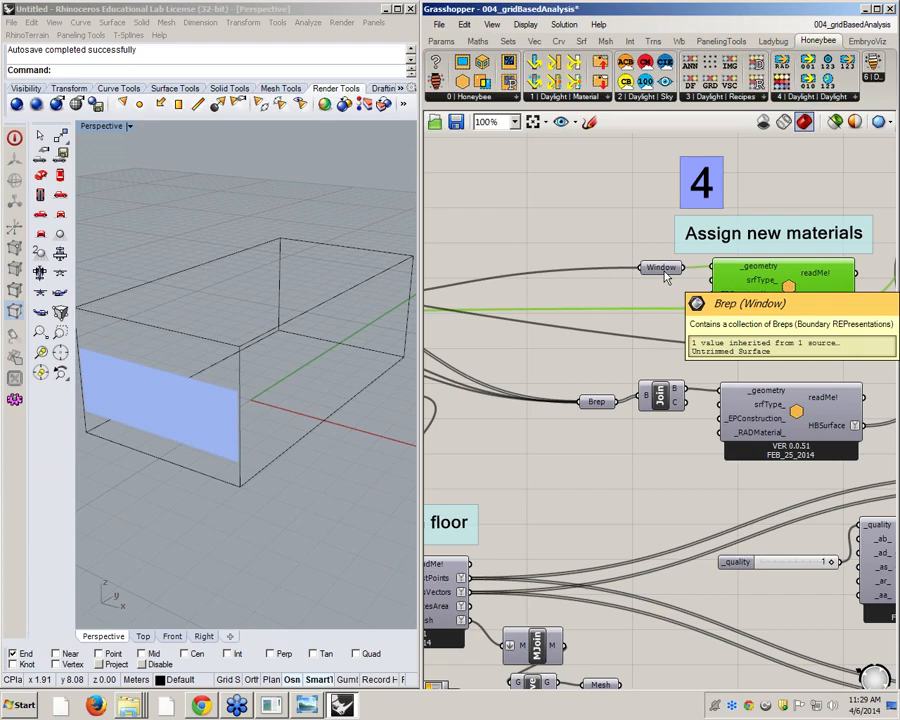
# Set the Index slider of the opening% list item to 1.
pyautogui.scroll(-5, 582, 250)
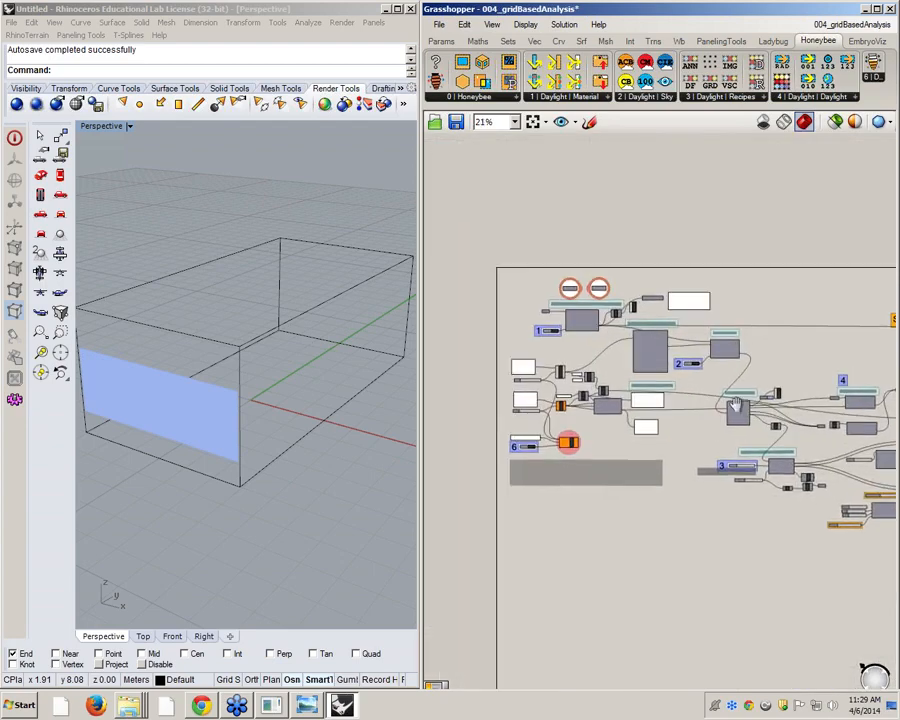
pyautogui.scroll(5, 567, 298)
pyautogui.moveTo(669, 382); pyautogui.dragTo(479, 336, button='right')
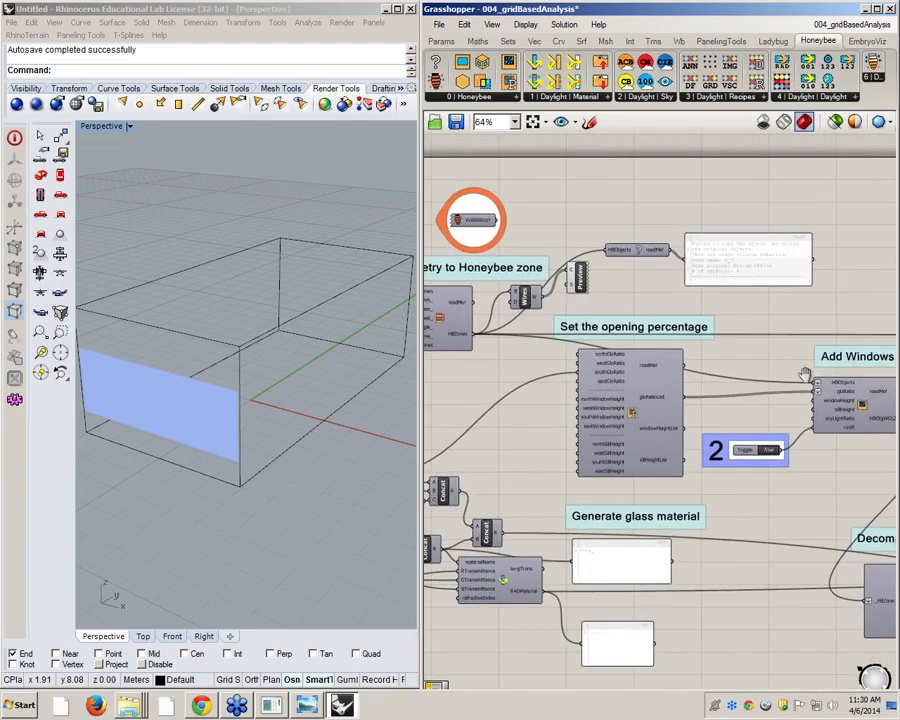
pyautogui.moveTo(805, 374); pyautogui.dragTo(714, 341, button='right')
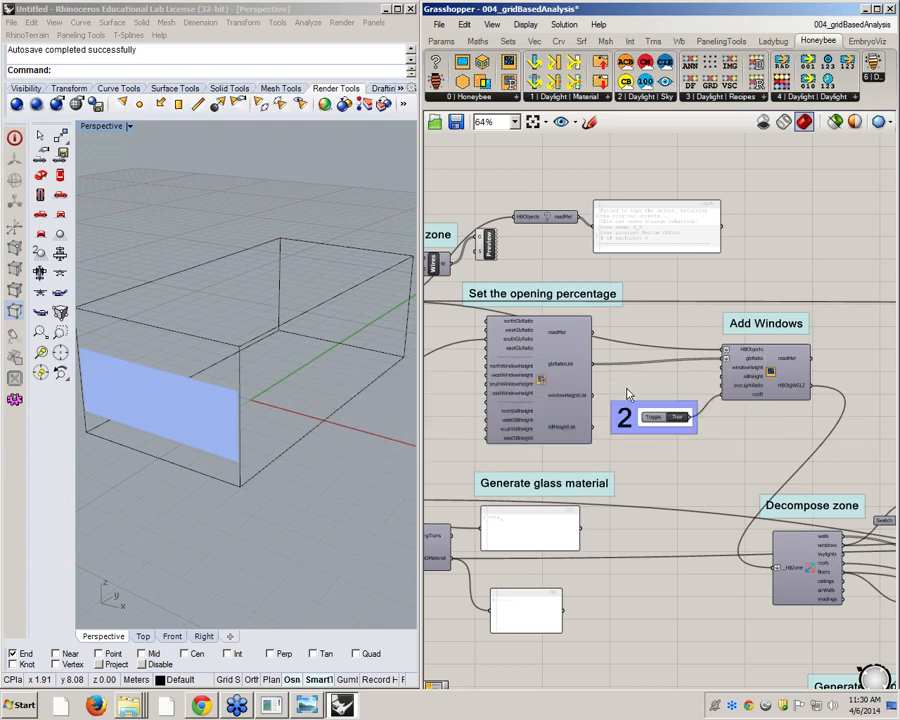
pyautogui.scroll(-2, 573, 231)
pyautogui.scroll(3, 573, 361)
pyautogui.scroll(3, 573, 361)
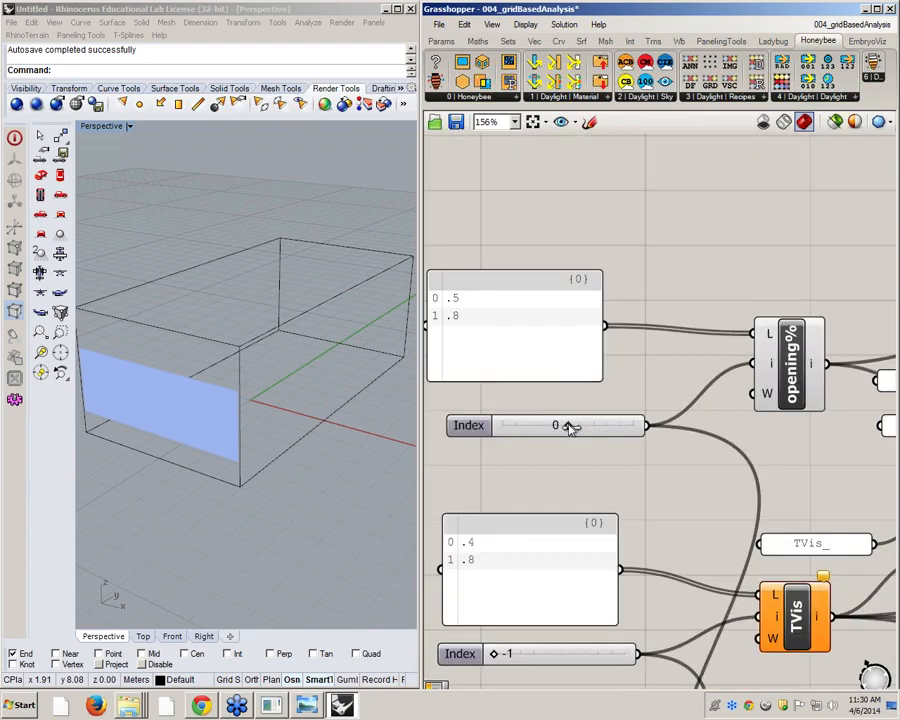
pyautogui.moveTo(569, 426); pyautogui.dragTo(632, 428)
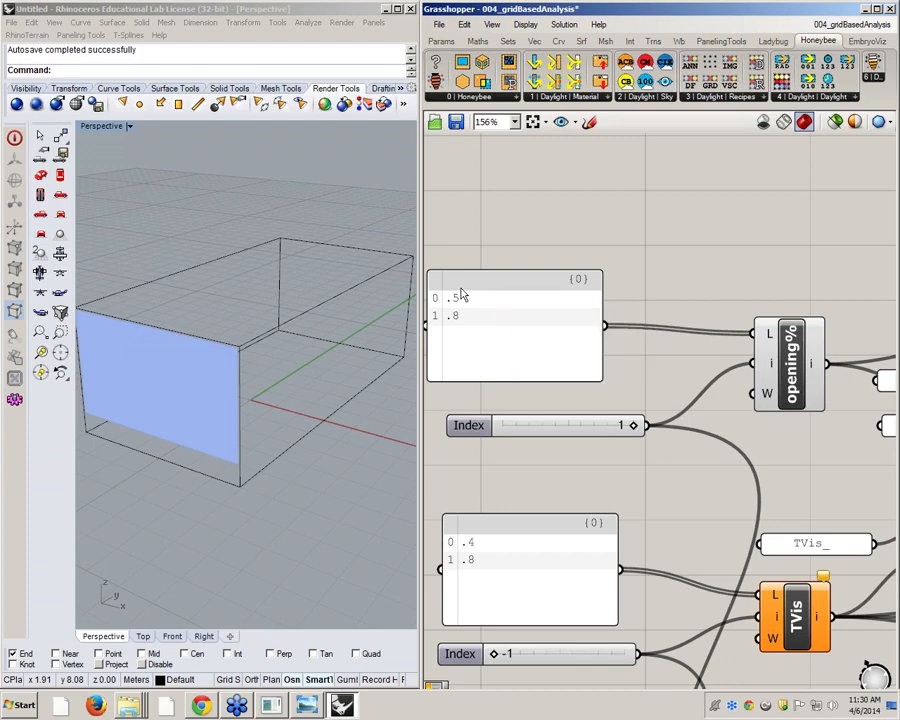
# Set the opening% Index slider back to 0 and inspect the window in the Perspective viewport.
pyautogui.scroll(-1, 466, 295)
pyautogui.scroll(1, 600, 420)
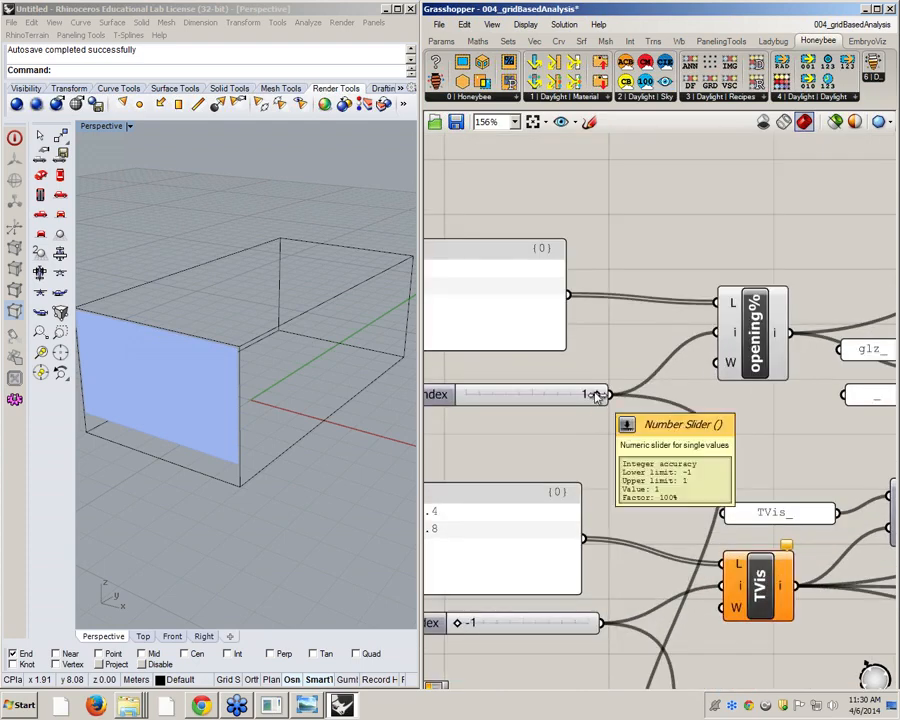
pyautogui.moveTo(597, 394); pyautogui.dragTo(530, 394)
pyautogui.moveTo(243, 335); pyautogui.dragTo(303, 279, button='right')
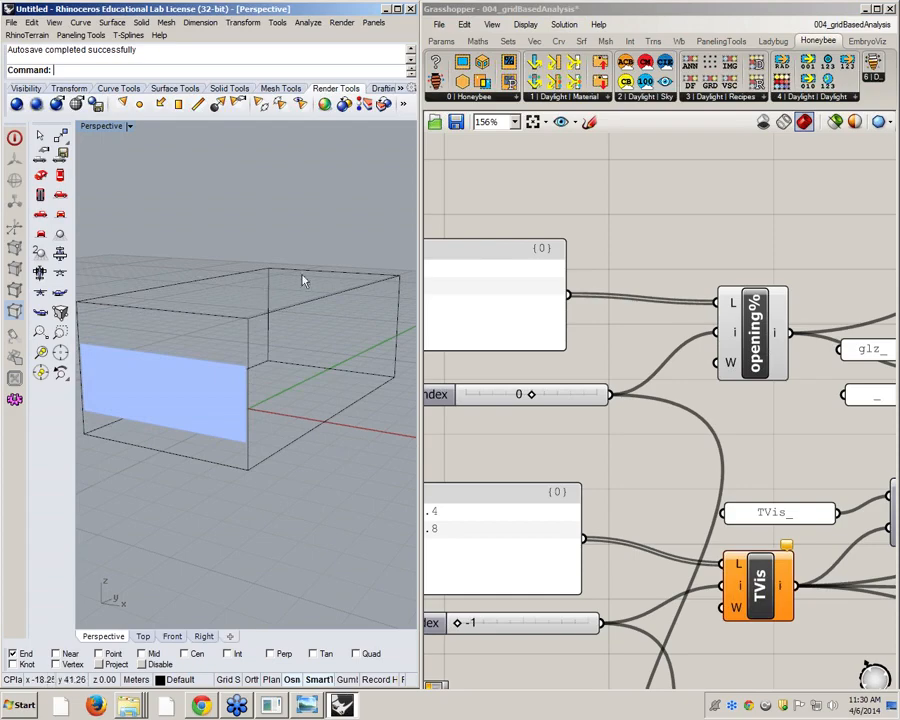
# Return to the Decompose zone component and review its roofs and skylights outputs.
pyautogui.moveTo(765, 221); pyautogui.dragTo(590, 256, button='right')
pyautogui.scroll(-1, 590, 256)
pyautogui.scroll(-6, 590, 256)
pyautogui.scroll(2, 782, 252)
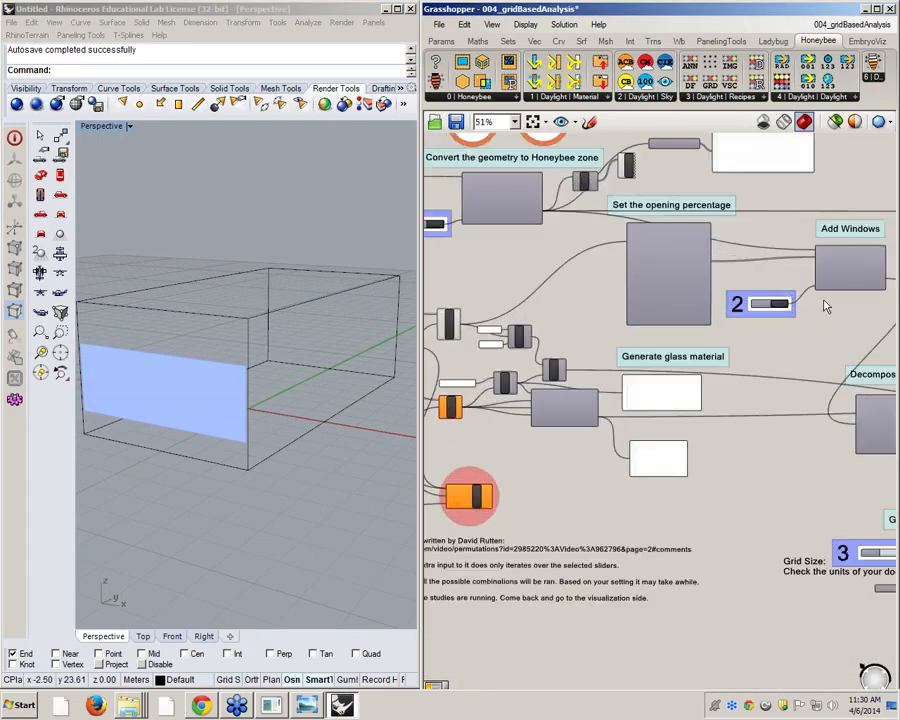
pyautogui.moveTo(824, 306); pyautogui.dragTo(575, 302, button='right')
pyautogui.scroll(3, 622, 260)
pyautogui.moveTo(646, 344); pyautogui.dragTo(554, 180, button='right')
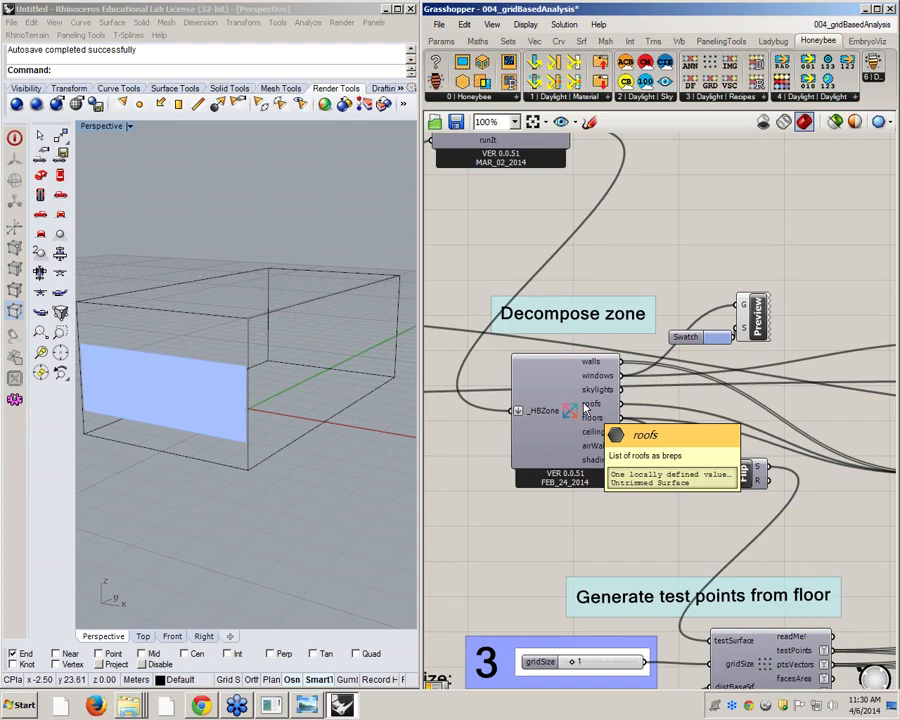
pyautogui.scroll(-1, 618, 323)
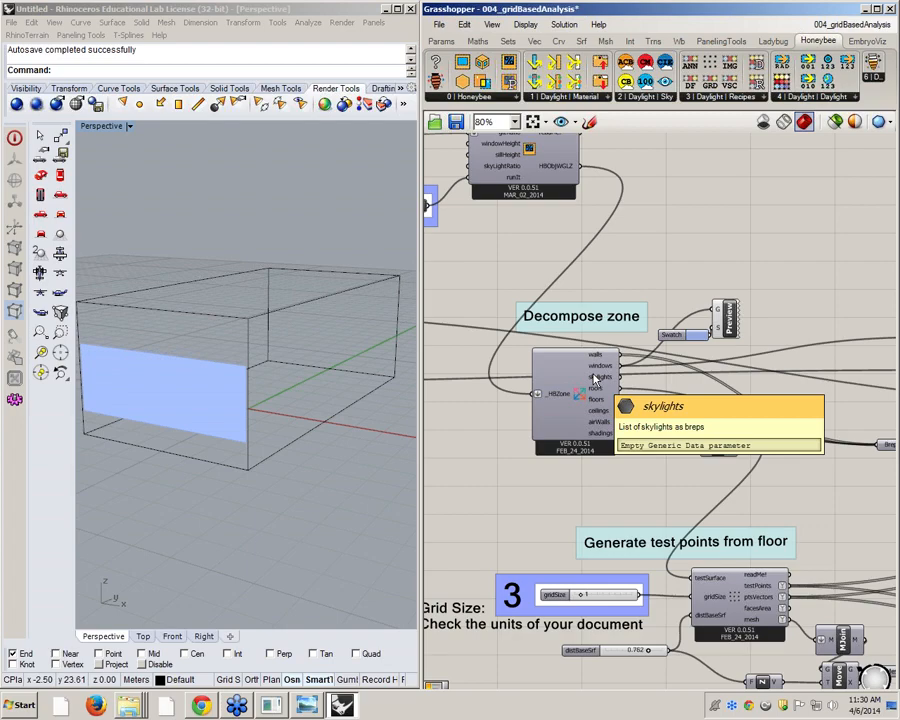
# Select the component that assigns a new material to the window and check its _RADMaterial_ input.
pyautogui.scroll(-2, 595, 378)
pyautogui.scroll(4, 777, 302)
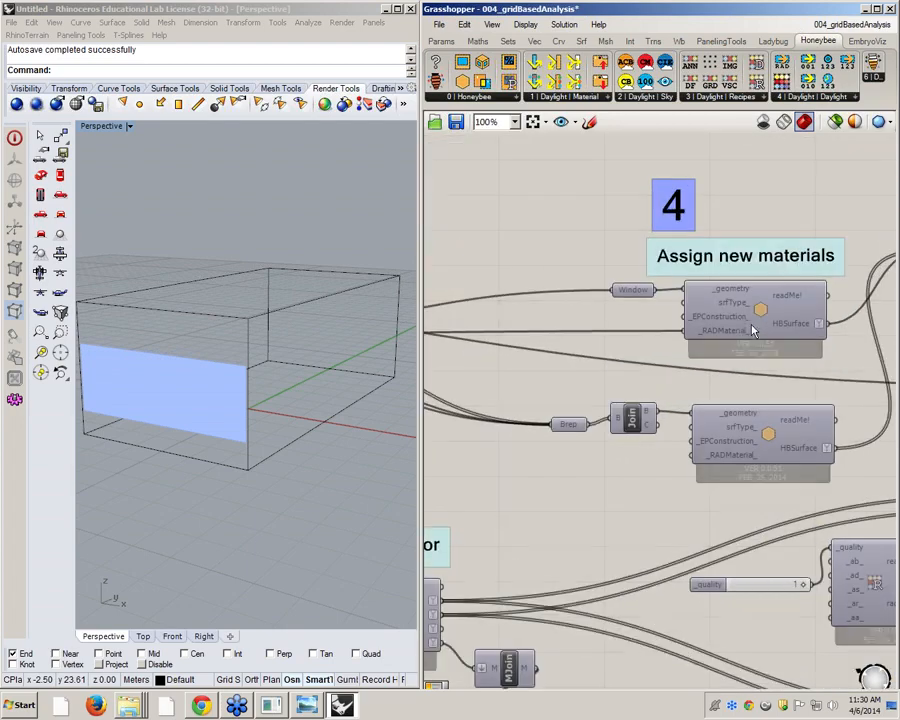
pyautogui.click(777, 302)
pyautogui.scroll(3, 710, 331)
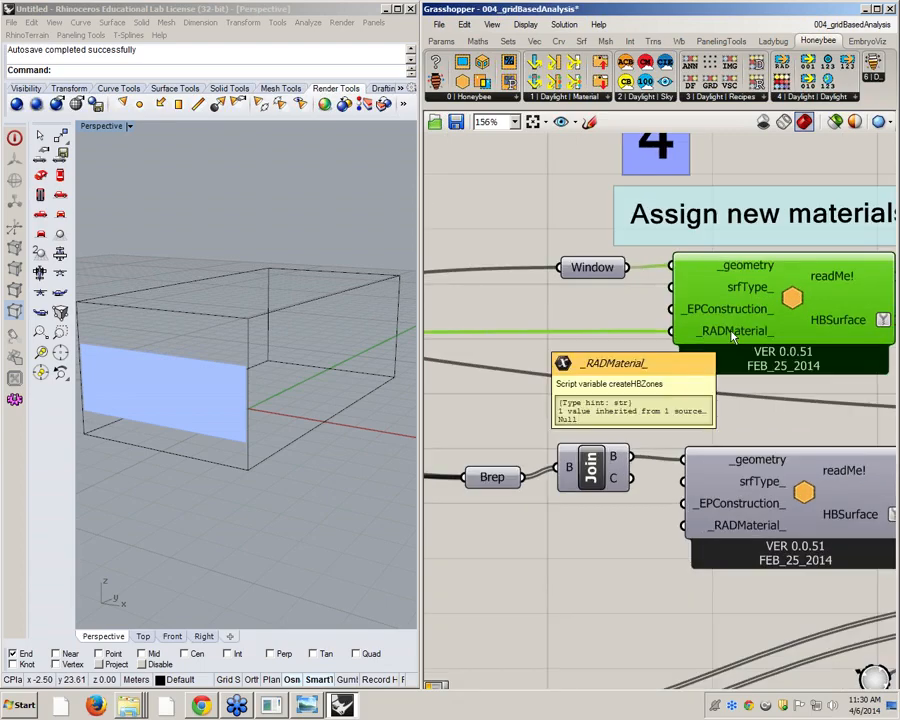
# Trace the window's material input back to the Generate glass material component and select that component.
pyautogui.scroll(-8, 476, 347)
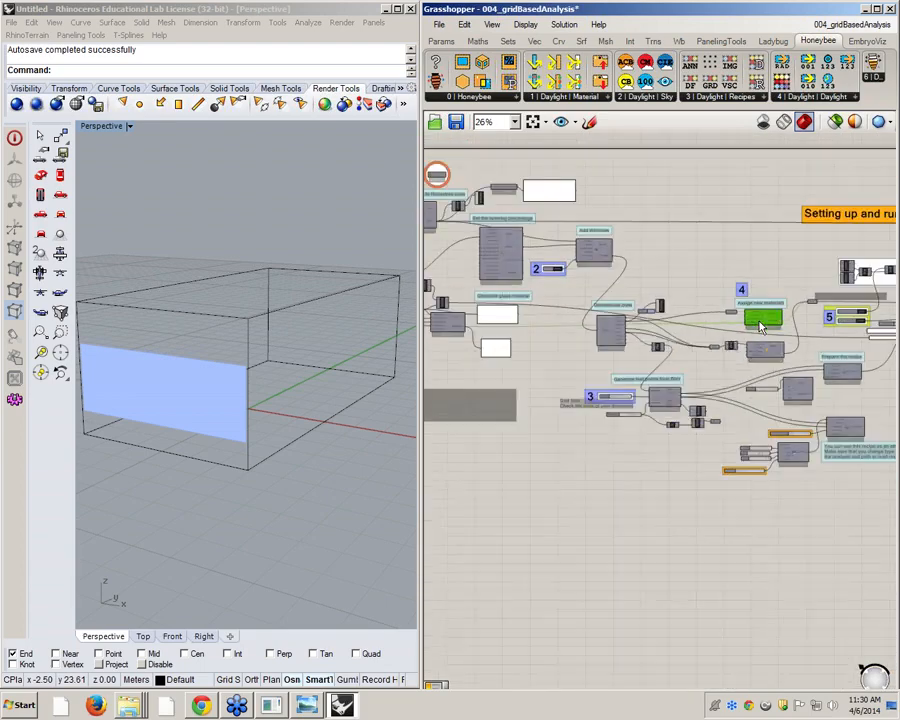
pyautogui.moveTo(476, 347); pyautogui.dragTo(739, 347, button='right')
pyautogui.scroll(6, 683, 322)
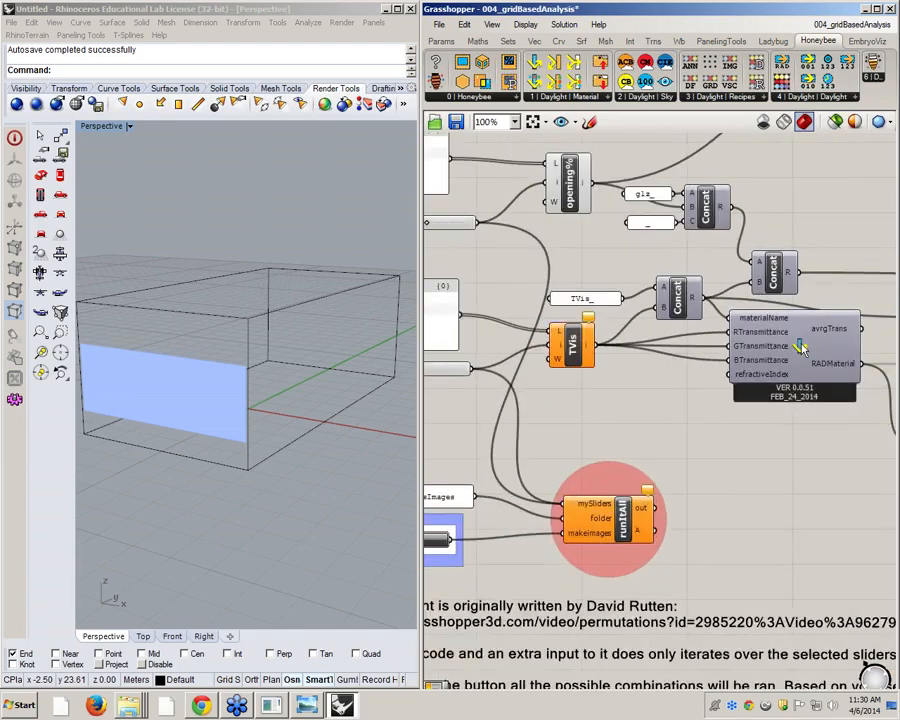
pyautogui.scroll(2, 799, 347)
pyautogui.moveTo(796, 343); pyautogui.dragTo(698, 306, button='right')
pyautogui.scroll(-1, 698, 310)
pyautogui.click(697, 328)
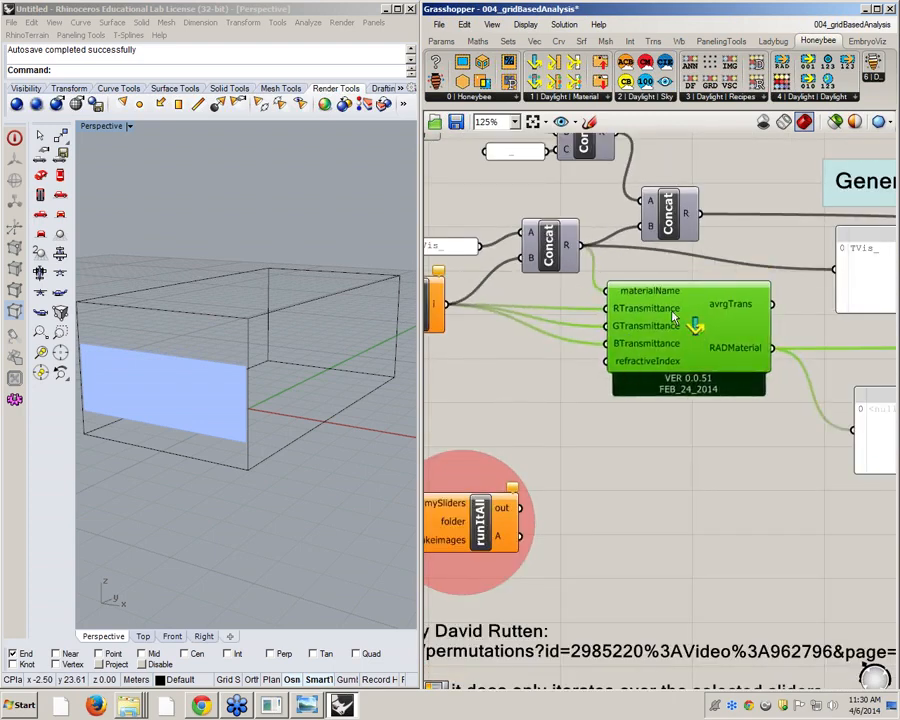
# Set the Index slider of the TVis list item to 0.
pyautogui.scroll(-4, 697, 316)
pyautogui.scroll(4, 476, 278)
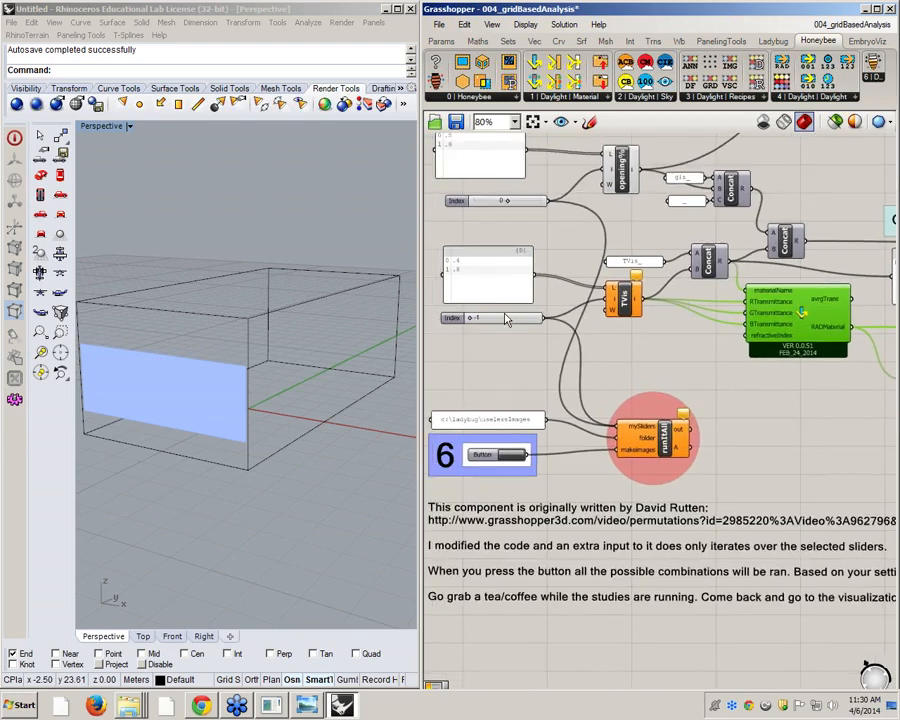
pyautogui.moveTo(477, 257); pyautogui.dragTo(497, 264, button='right')
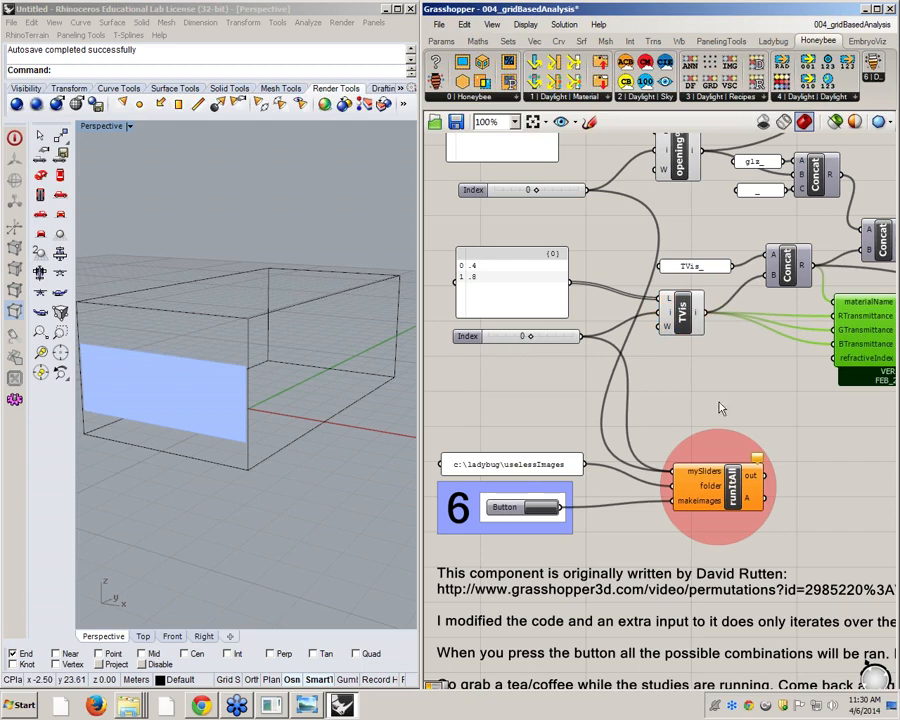
# Follow the TVis material name into the glass material component and examine the panels showing the name and RADMaterial definition.
pyautogui.moveTo(710, 398); pyautogui.dragTo(475, 362, button='right')
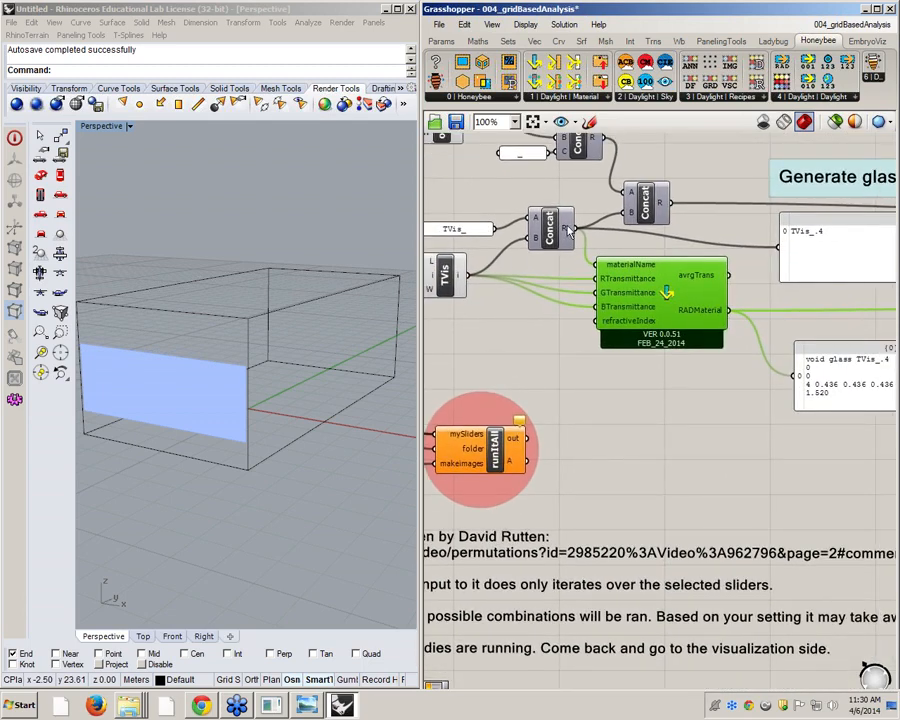
pyautogui.moveTo(568, 232)
pyautogui.moveTo(666, 290); pyautogui.dragTo(521, 259, button='right')
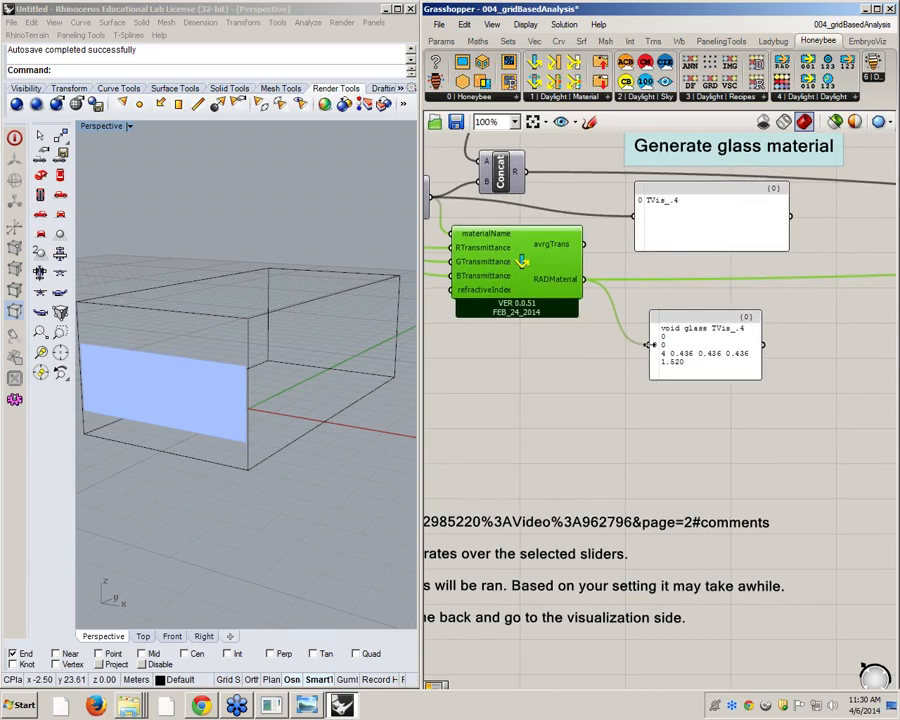
# Widen the RADMaterial definition panel so its glass transmittance values fit on a single line.
pyautogui.moveTo(759, 351); pyautogui.dragTo(797, 350)
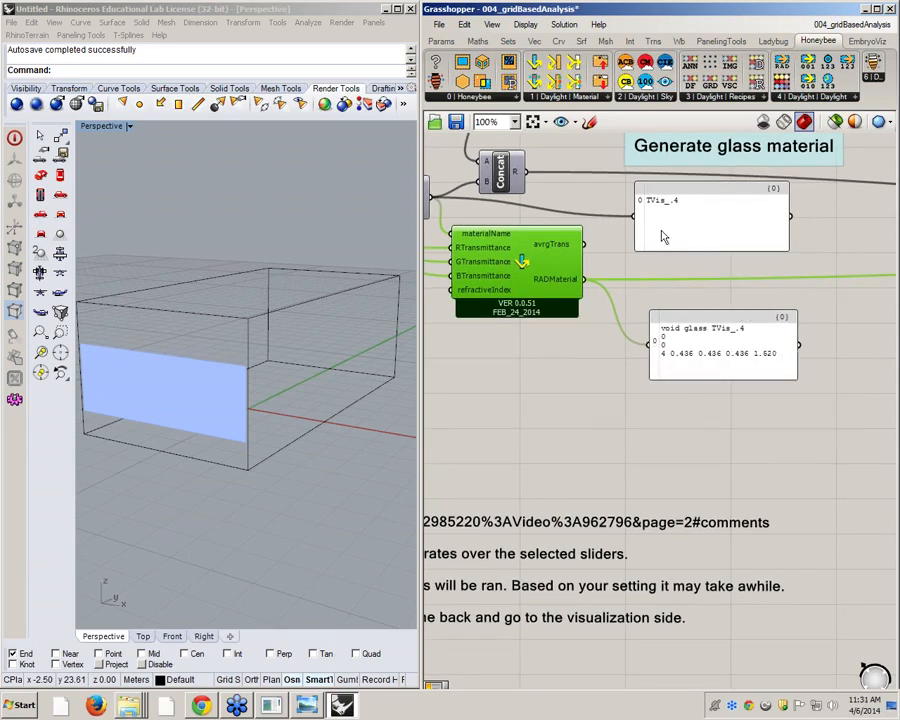
pyautogui.moveTo(501, 251); pyautogui.dragTo(616, 261, button='right')
pyautogui.moveTo(780, 355); pyautogui.dragTo(664, 343, button='right')
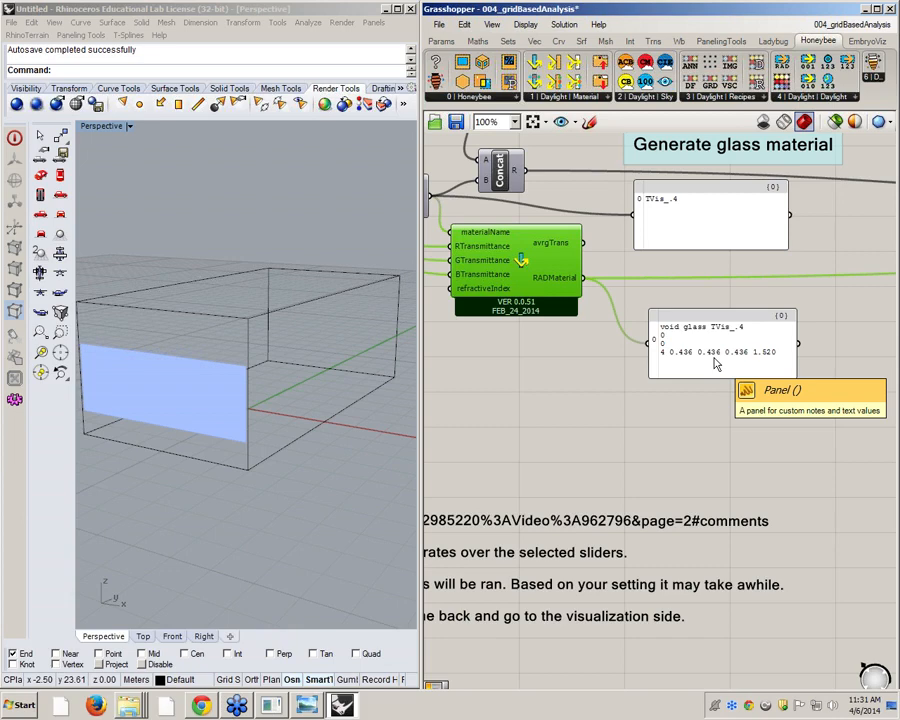
# Set the Index slider of the opening% list item to 1.
pyautogui.scroll(-3, 714, 364)
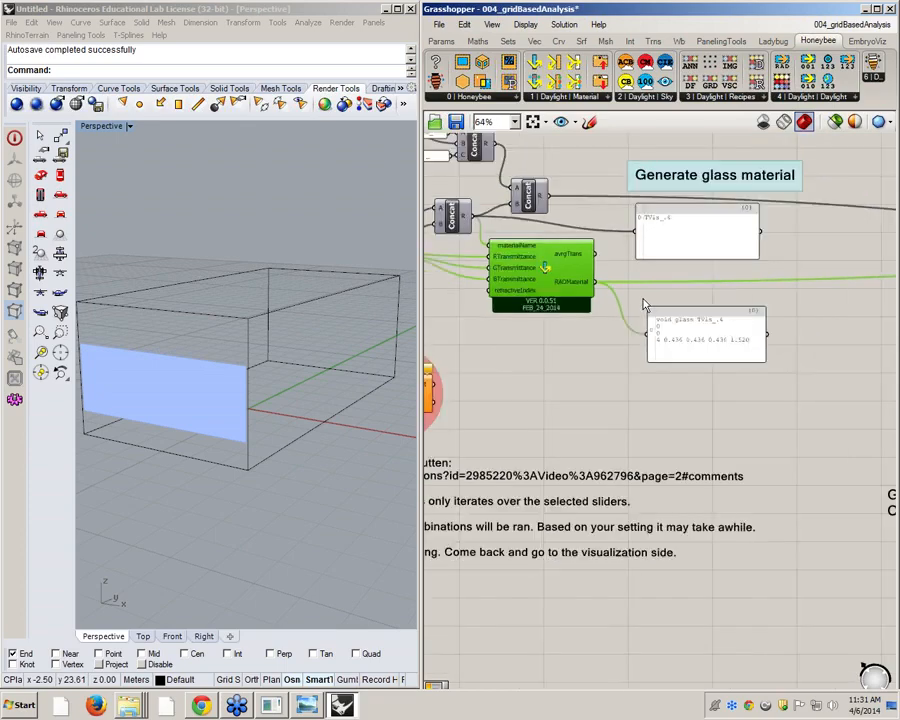
pyautogui.moveTo(604, 330); pyautogui.dragTo(644, 323, button='right')
pyautogui.scroll(1, 523, 277)
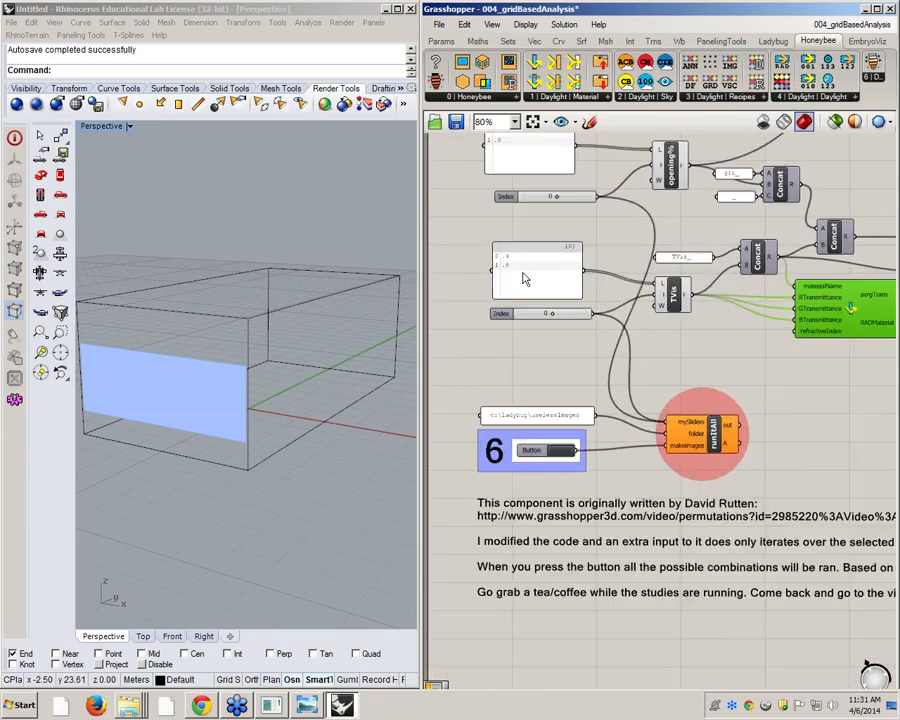
pyautogui.moveTo(709, 346); pyautogui.dragTo(503, 316, button='right')
pyautogui.scroll(-1, 533, 307)
pyautogui.scroll(-1, 531, 300)
pyautogui.moveTo(446, 243); pyautogui.dragTo(665, 294, button='right')
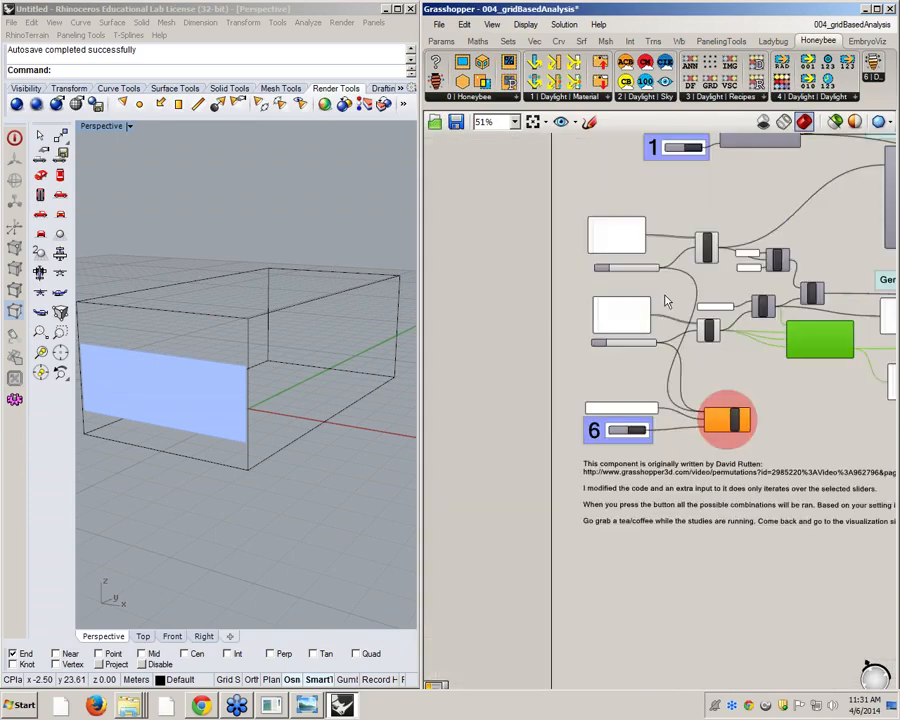
pyautogui.scroll(3, 582, 253)
pyautogui.moveTo(685, 287); pyautogui.dragTo(722, 287)
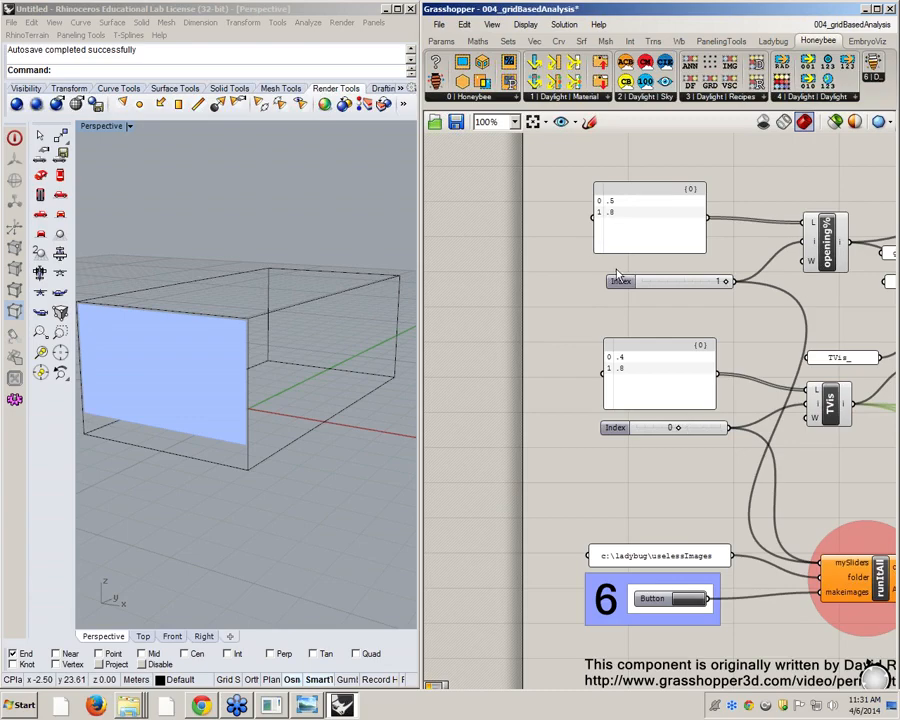
# Select the Brep parameter that collects the surfaces from both material assignment components and check its contents.
pyautogui.scroll(-4, 528, 229)
pyautogui.moveTo(528, 229); pyautogui.dragTo(470, 212, button='right')
pyautogui.scroll(5, 678, 318)
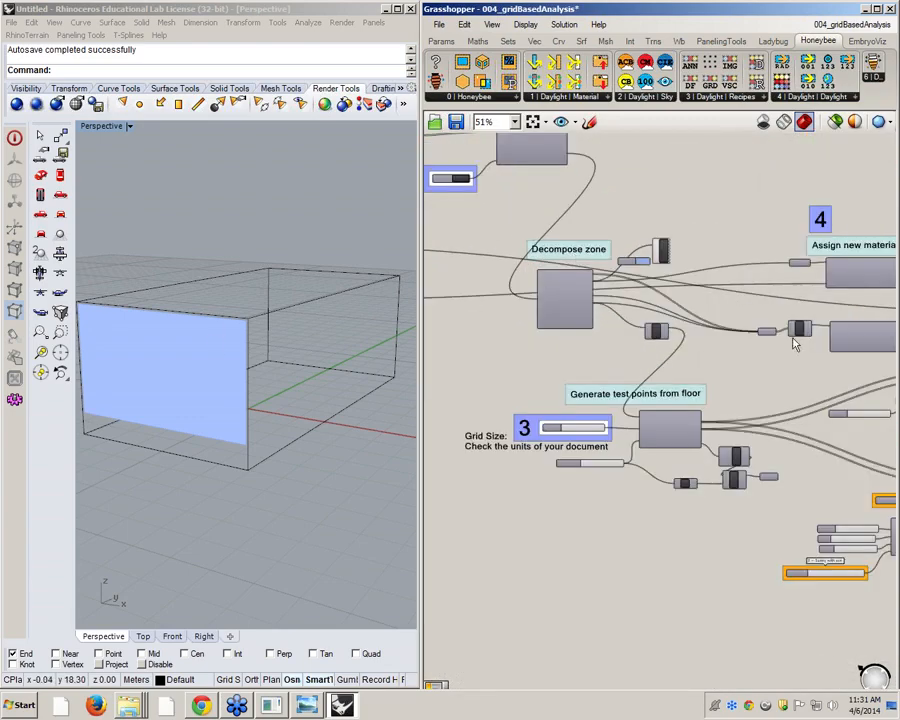
pyautogui.moveTo(812, 326); pyautogui.dragTo(558, 310, button='right')
pyautogui.scroll(5, 659, 263)
pyautogui.moveTo(697, 250); pyautogui.dragTo(563, 300, button='right')
pyautogui.click(622, 226)
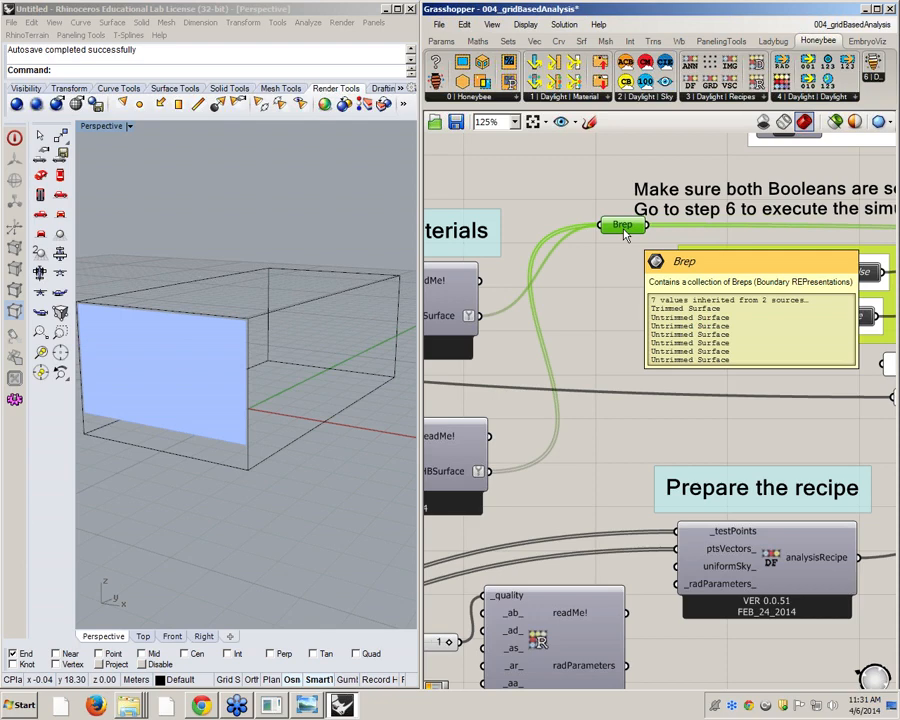
# Follow the Brep wire to the Run the analysis component and check its _HBObjects input.
pyautogui.scroll(-3, 600, 236)
pyautogui.moveTo(704, 295); pyautogui.dragTo(544, 324, button='right')
pyautogui.scroll(2, 760, 233)
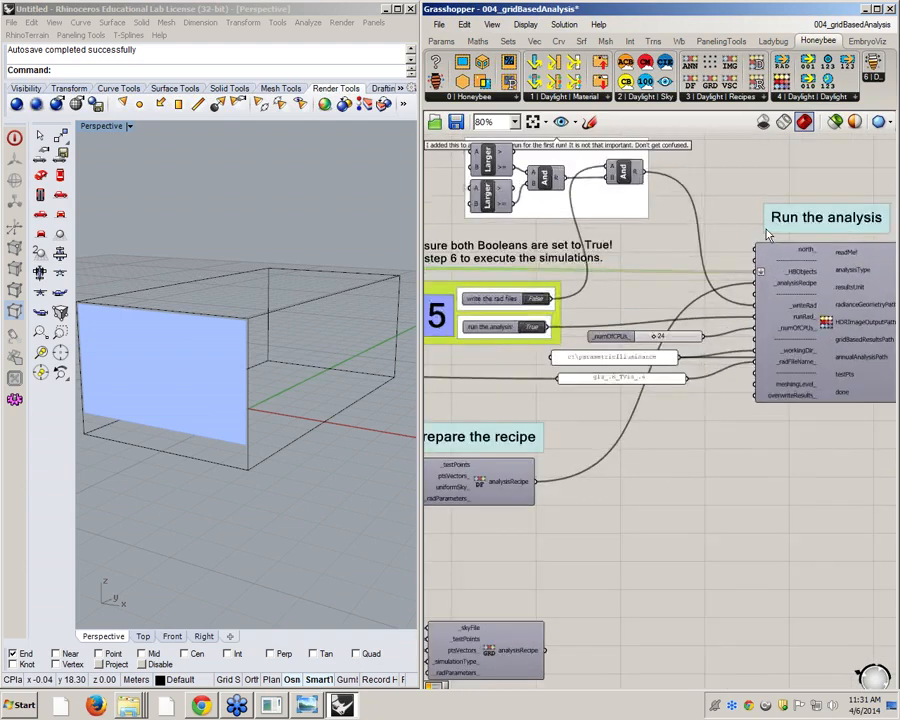
pyautogui.moveTo(768, 291)
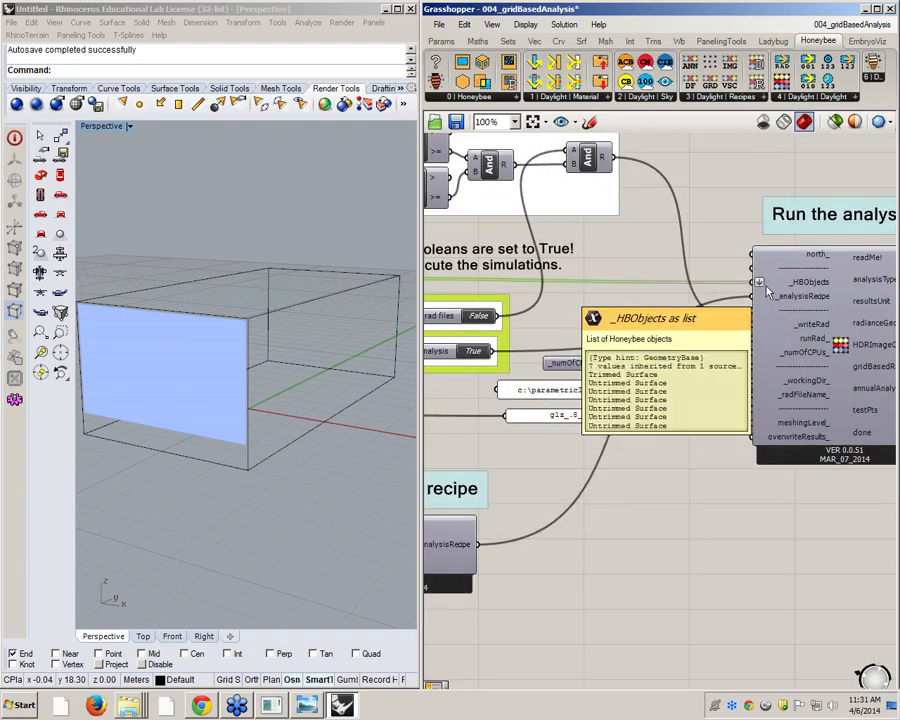
# Examine the daylight factor component under Prepare the recipe.
pyautogui.scroll(-3, 752, 264)
pyautogui.moveTo(578, 414); pyautogui.dragTo(711, 358, button='right')
pyautogui.scroll(4, 698, 348)
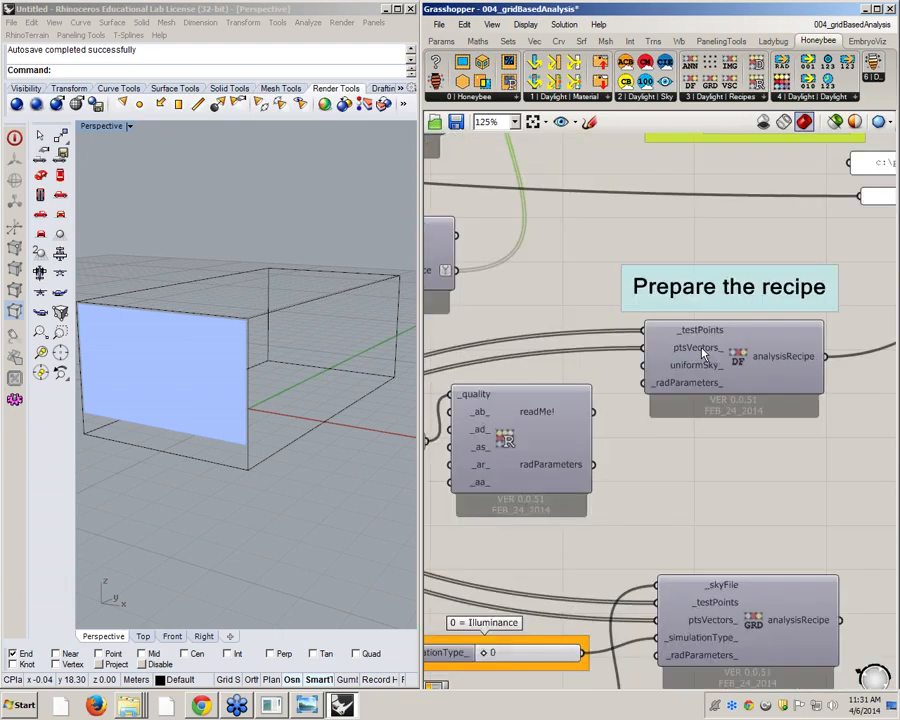
pyautogui.moveTo(741, 363)
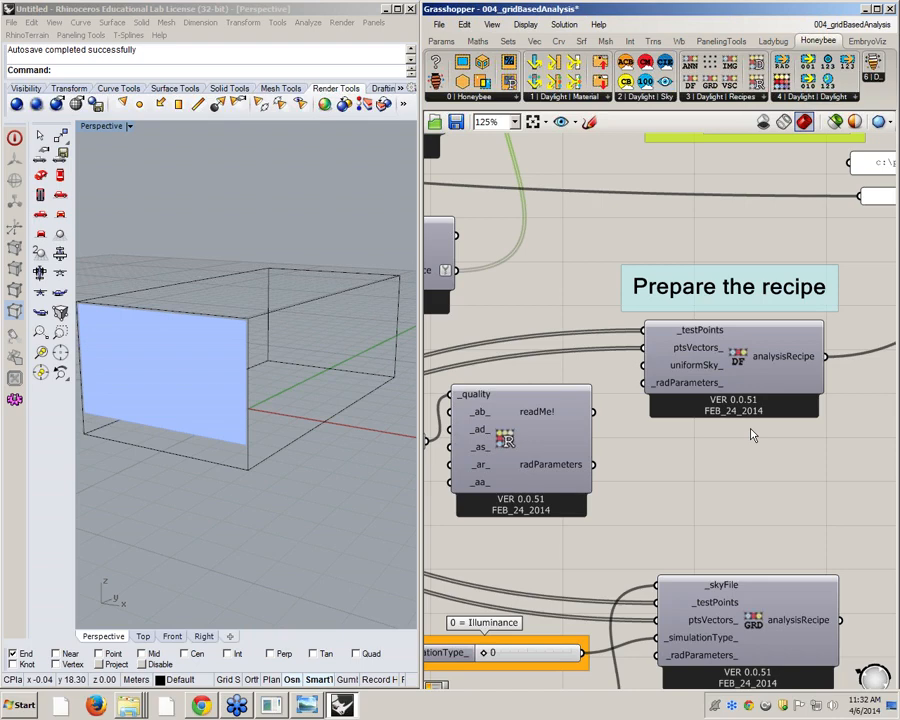
# Move the alternative grid-based (GRD) recipe component up, closer to the daylight factor recipe.
pyautogui.moveTo(729, 450); pyautogui.dragTo(653, 330, button='right')
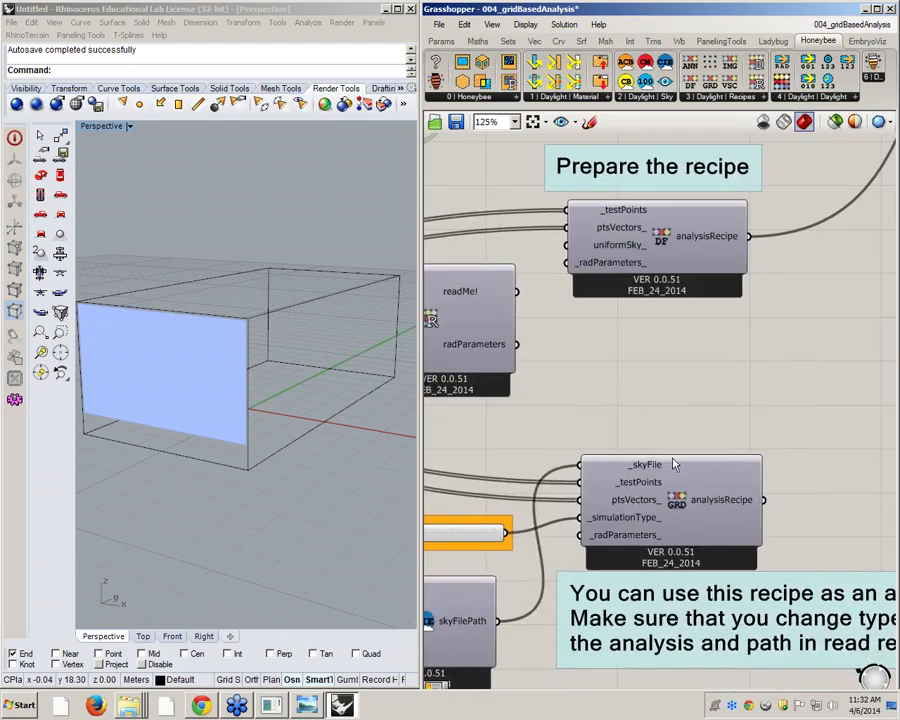
pyautogui.moveTo(671, 459); pyautogui.dragTo(660, 427)
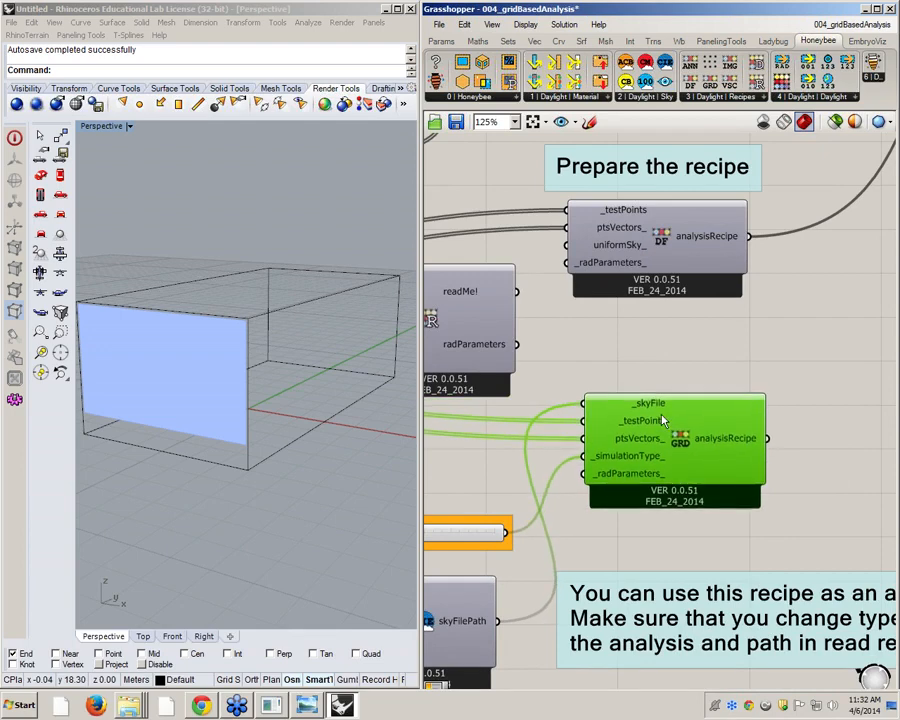
pyautogui.moveTo(662, 421)
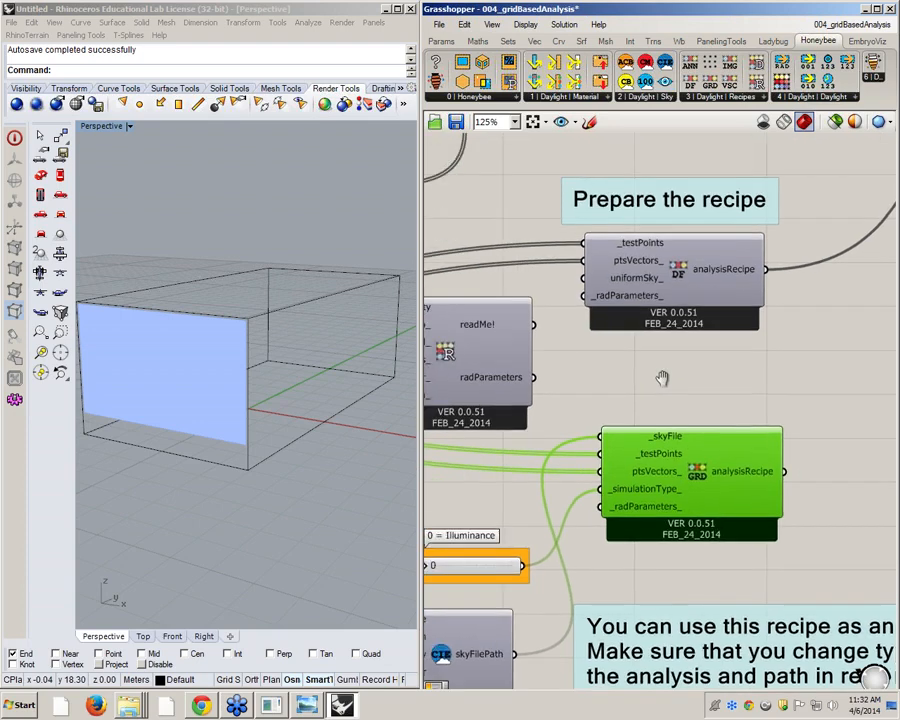
# Read the descriptions of the daylight factor recipe component and its uniformSky_ input.
pyautogui.scroll(2, 680, 320)
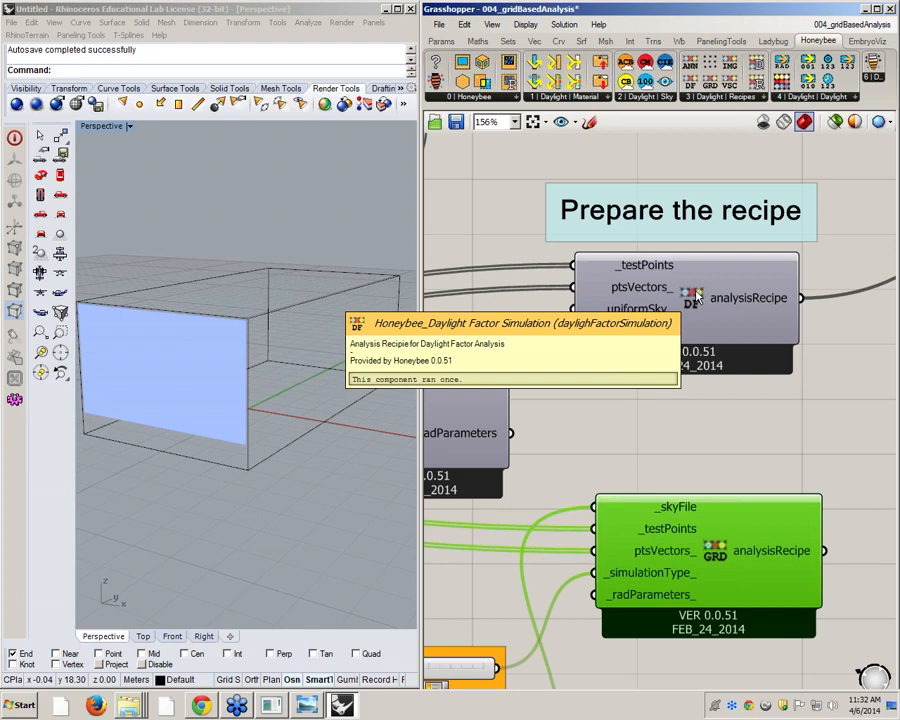
pyautogui.moveTo(646, 313)
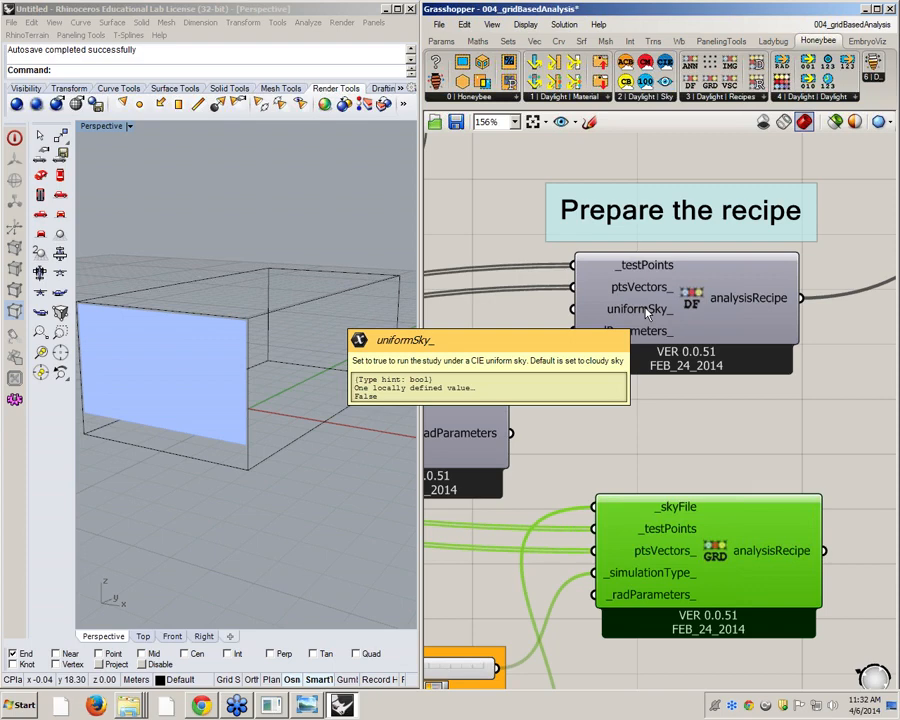
pyautogui.moveTo(750, 265)
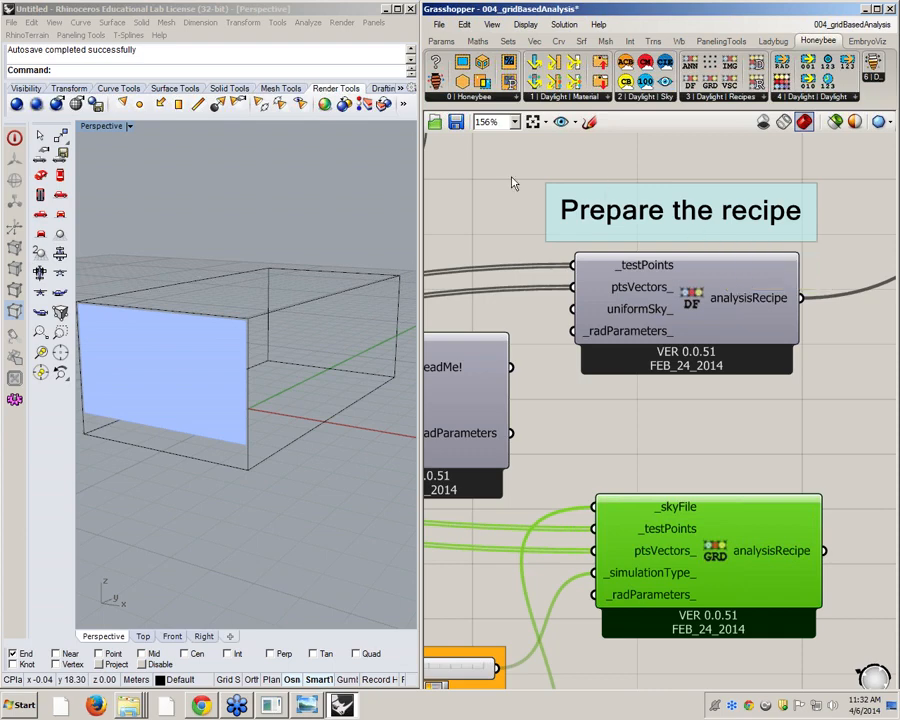
# Switch to Chrome and bring up the open Ladybug Facebook page.
pyautogui.click(206, 702)
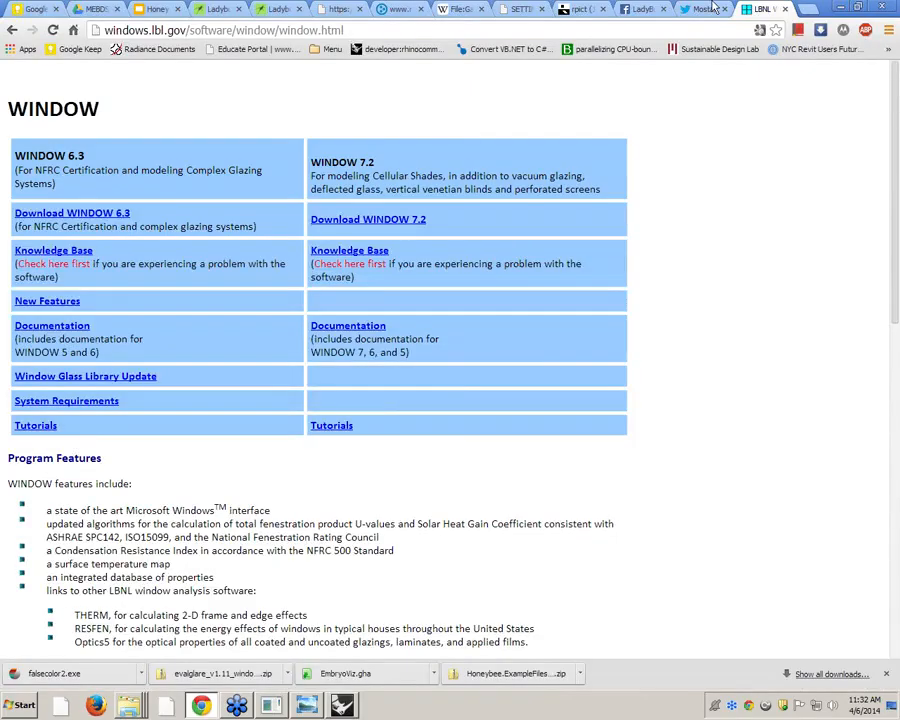
pyautogui.click(637, 7)
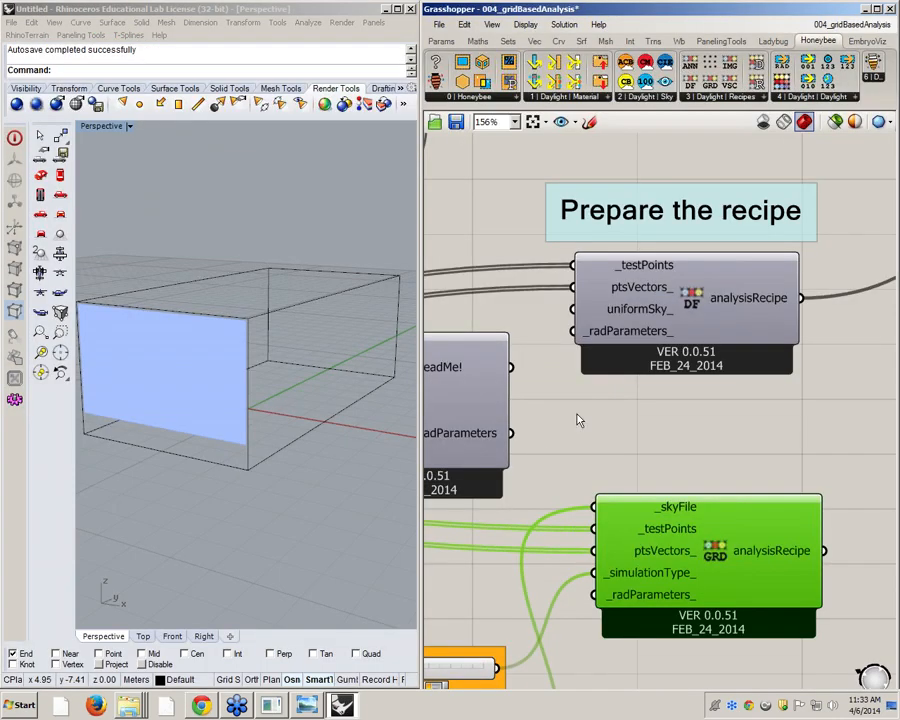
# Lower the Index slider of the opening% list item to its minimum and set it back to 1.
pyautogui.moveTo(642, 419); pyautogui.dragTo(476, 341, button='right')
pyautogui.scroll(-2, 476, 341)
pyautogui.moveTo(525, 297); pyautogui.dragTo(523, 487, button='right')
pyautogui.scroll(-1, 740, 510)
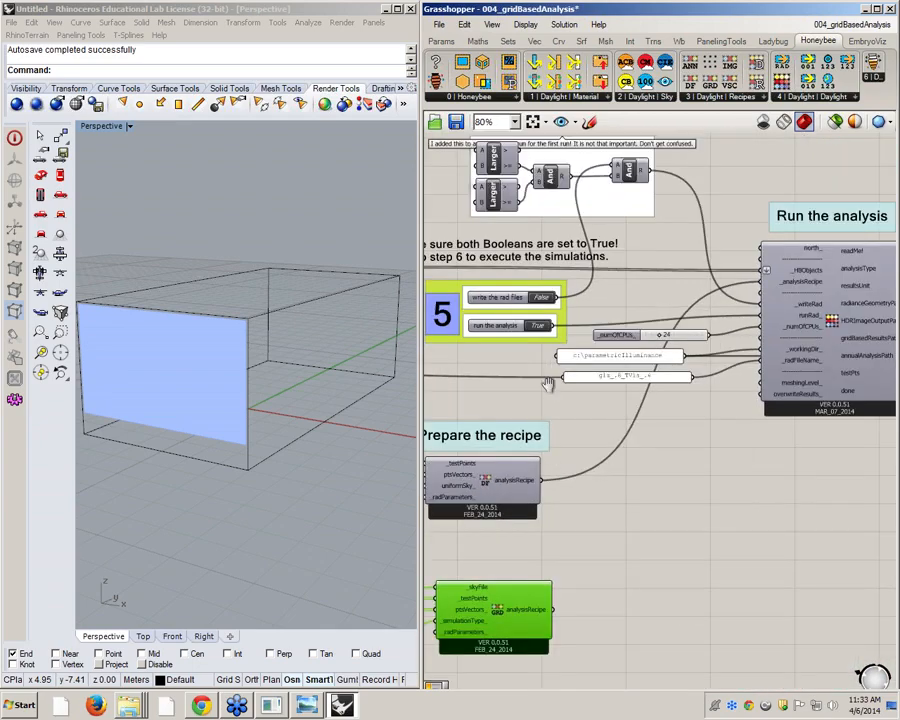
pyautogui.moveTo(547, 382); pyautogui.dragTo(755, 339, button='right')
pyautogui.scroll(-5, 755, 339)
pyautogui.moveTo(607, 384); pyautogui.dragTo(854, 410, button='right')
pyautogui.scroll(5, 538, 314)
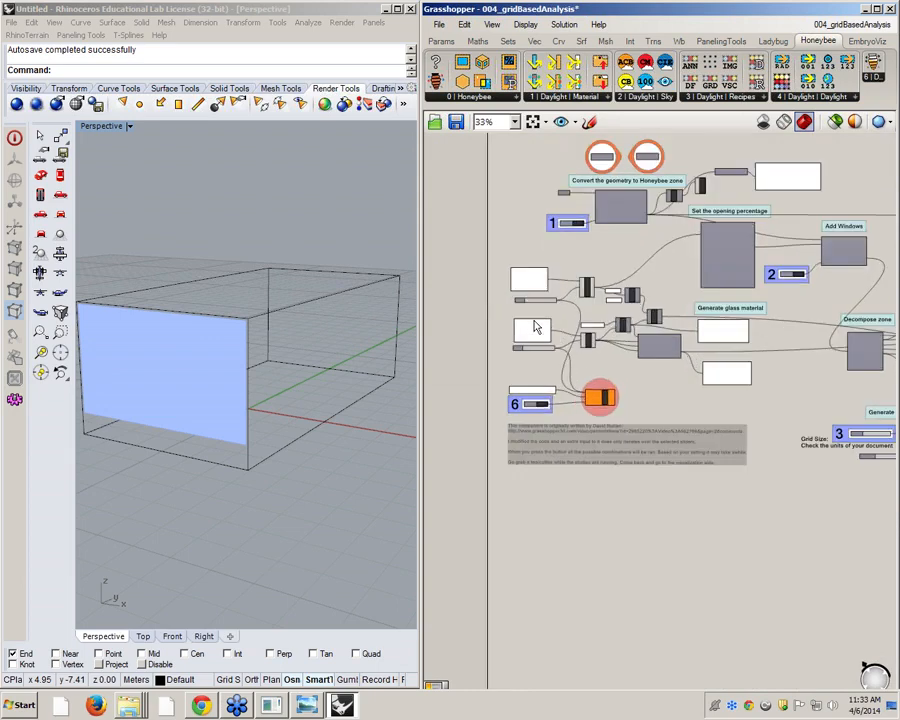
pyautogui.scroll(3, 540, 290)
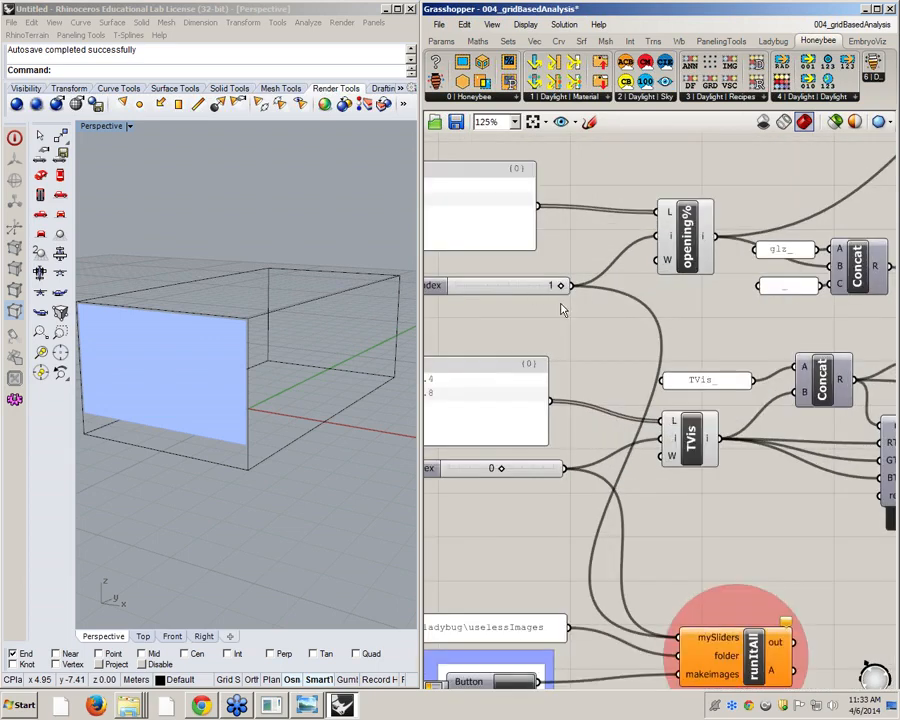
pyautogui.moveTo(596, 304); pyautogui.dragTo(717, 307, button='right')
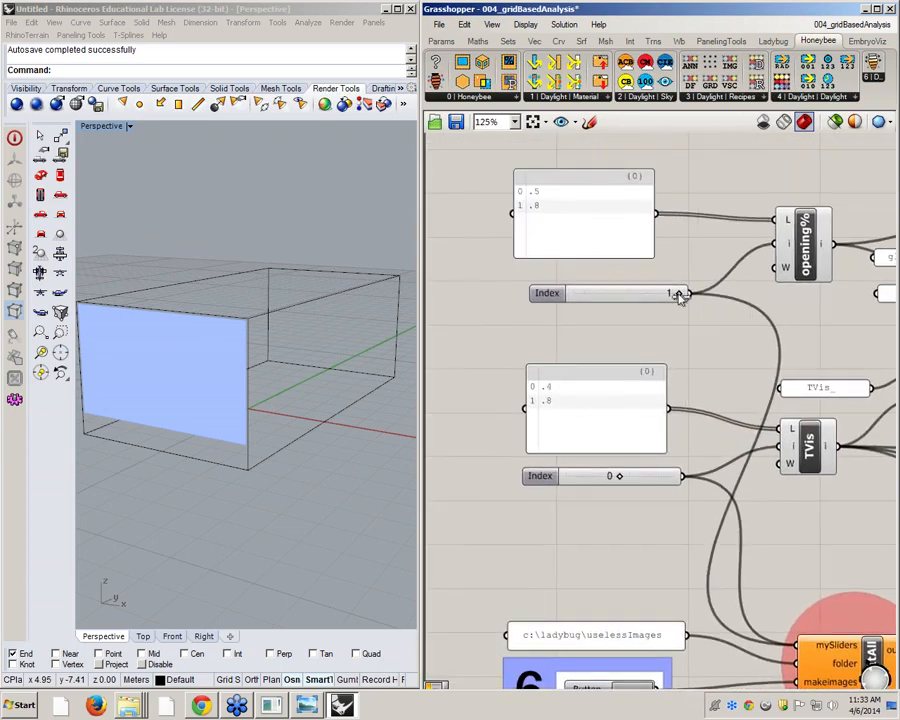
pyautogui.moveTo(679, 295); pyautogui.dragTo(414, 315)
pyautogui.moveTo(574, 293); pyautogui.dragTo(653, 293)
# Set the "write the rad files" Boolean toggle in section 5 to True.
pyautogui.scroll(-5, 443, 305)
pyautogui.scroll(-3, 443, 305)
pyautogui.moveTo(781, 345); pyautogui.dragTo(535, 317, button='right')
pyautogui.scroll(5, 535, 317)
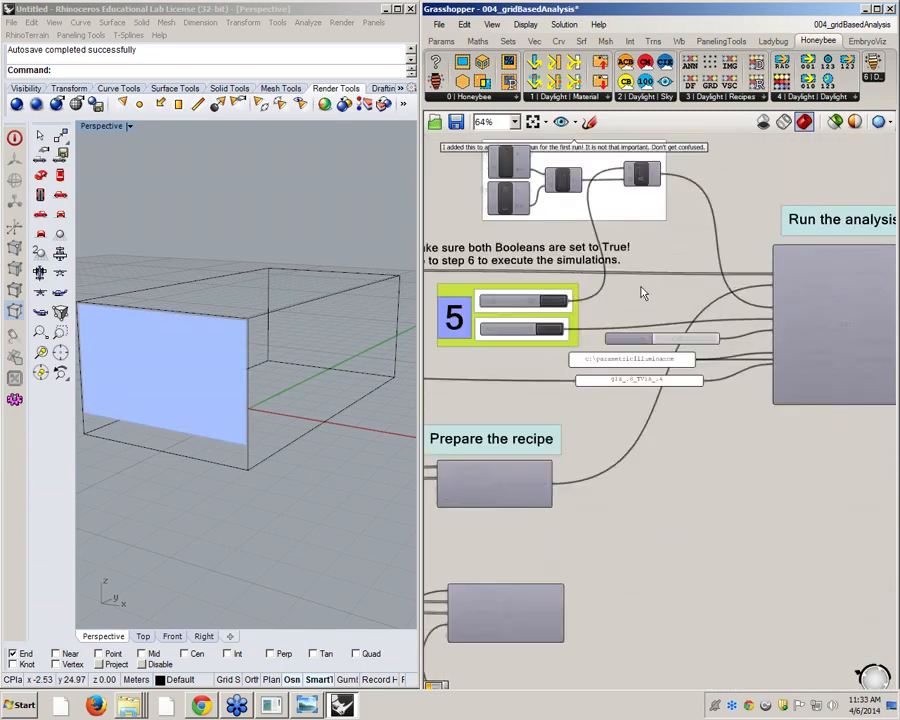
pyautogui.scroll(2, 535, 317)
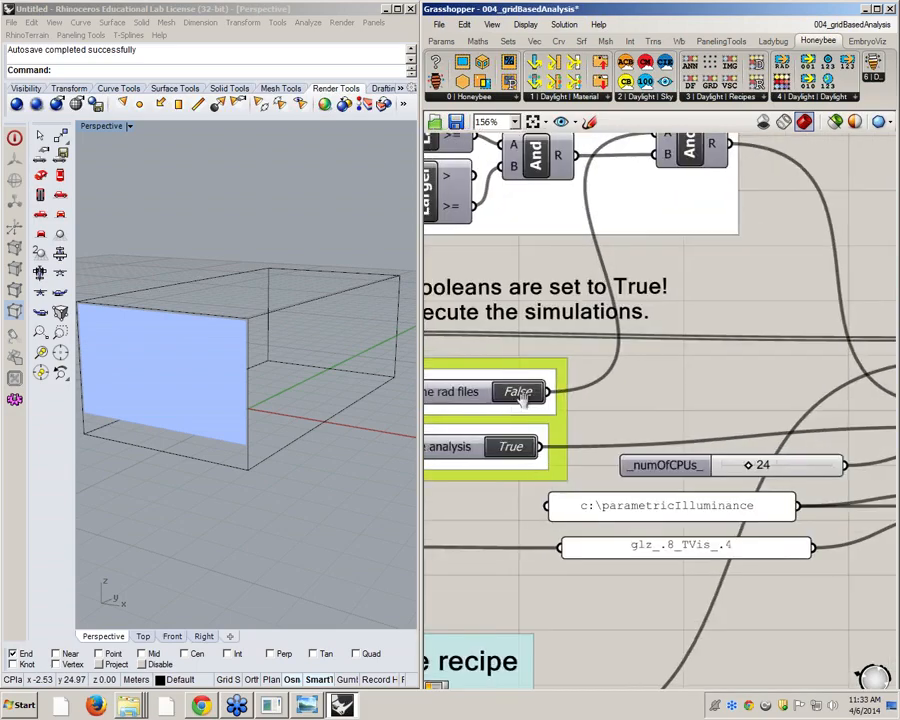
pyautogui.moveTo(622, 350); pyautogui.dragTo(648, 328, button='right')
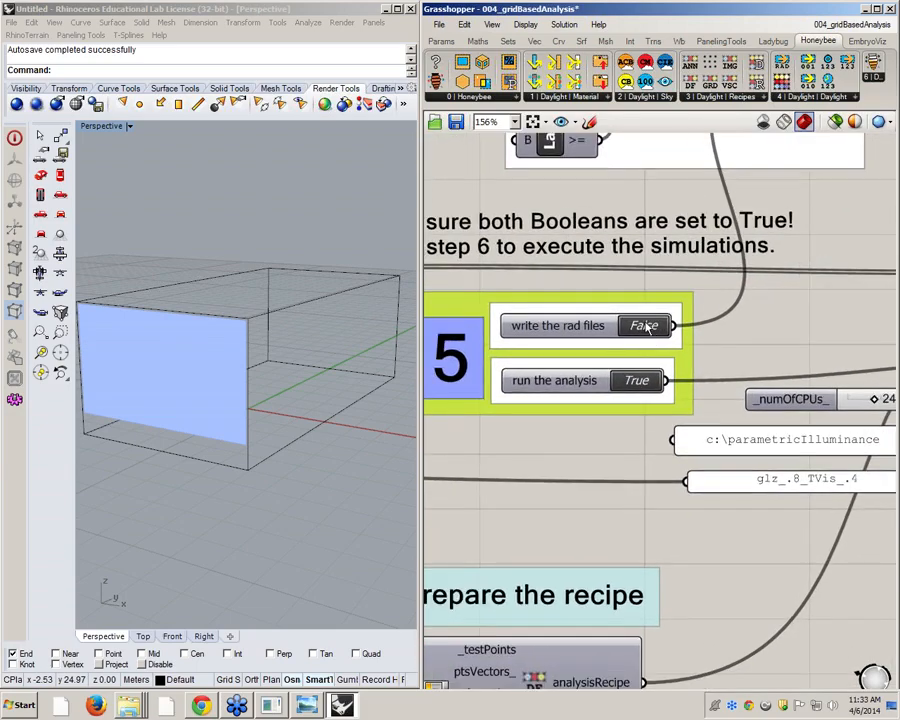
pyautogui.doubleClick(646, 325)
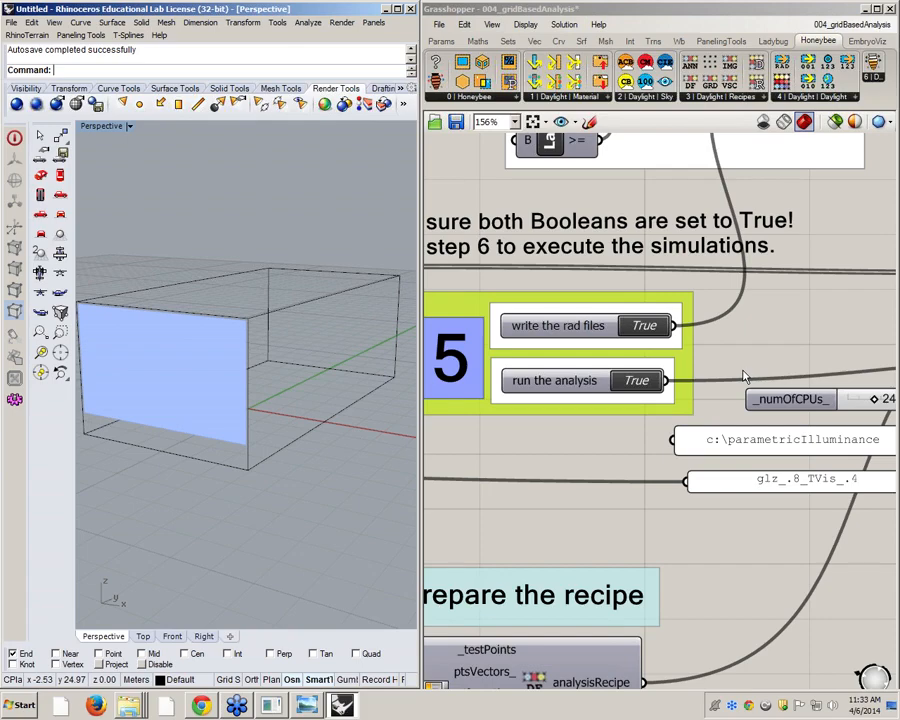
# Examine the inputs and outputs of the Run the analysis component, including annualAnalysisPath.
pyautogui.moveTo(800, 351); pyautogui.dragTo(590, 338, button='right')
pyautogui.scroll(-5, 590, 338)
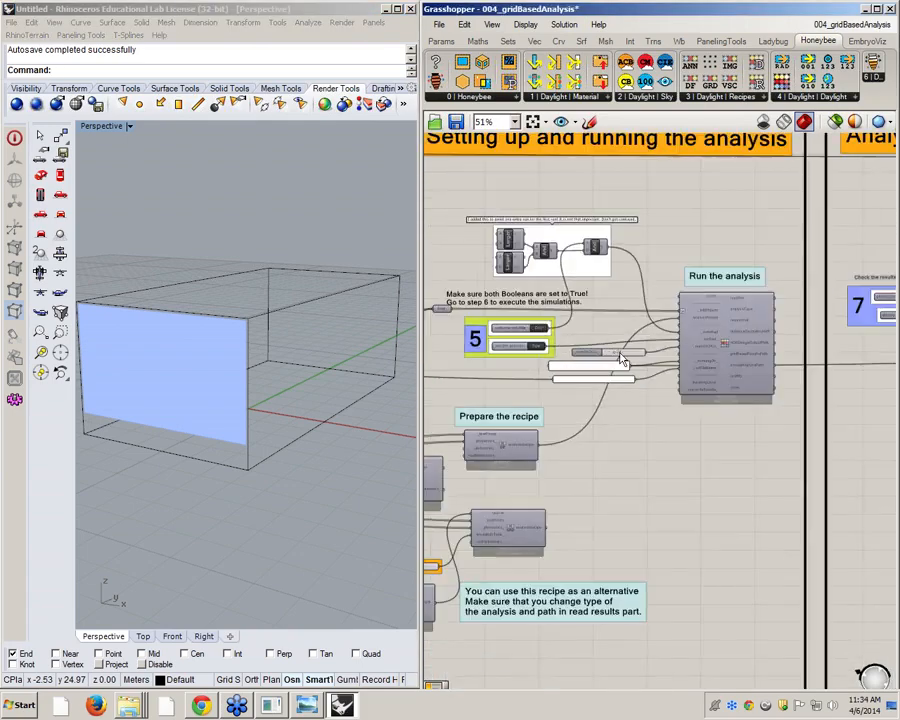
pyautogui.scroll(4, 755, 353)
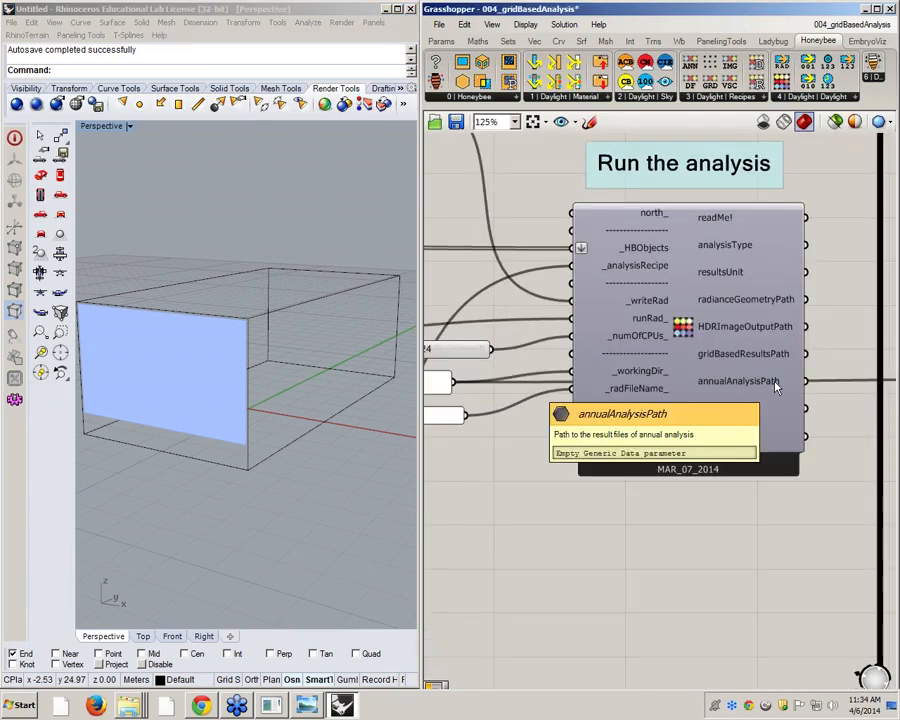
pyautogui.moveTo(776, 387); pyautogui.dragTo(795, 374, button='right')
pyautogui.moveTo(558, 375)
# Go back to the daylight factor recipe component and examine its analysisRecipe output up close.
pyautogui.scroll(-4, 557, 373)
pyautogui.scroll(-4, 795, 374)
pyautogui.scroll(4, 673, 400)
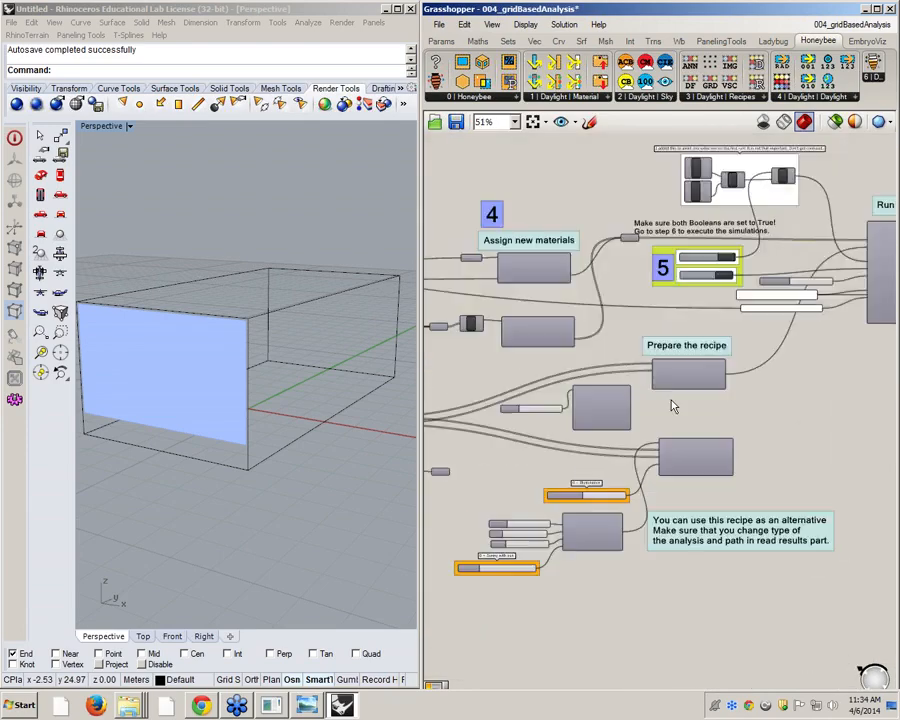
pyautogui.scroll(4, 673, 406)
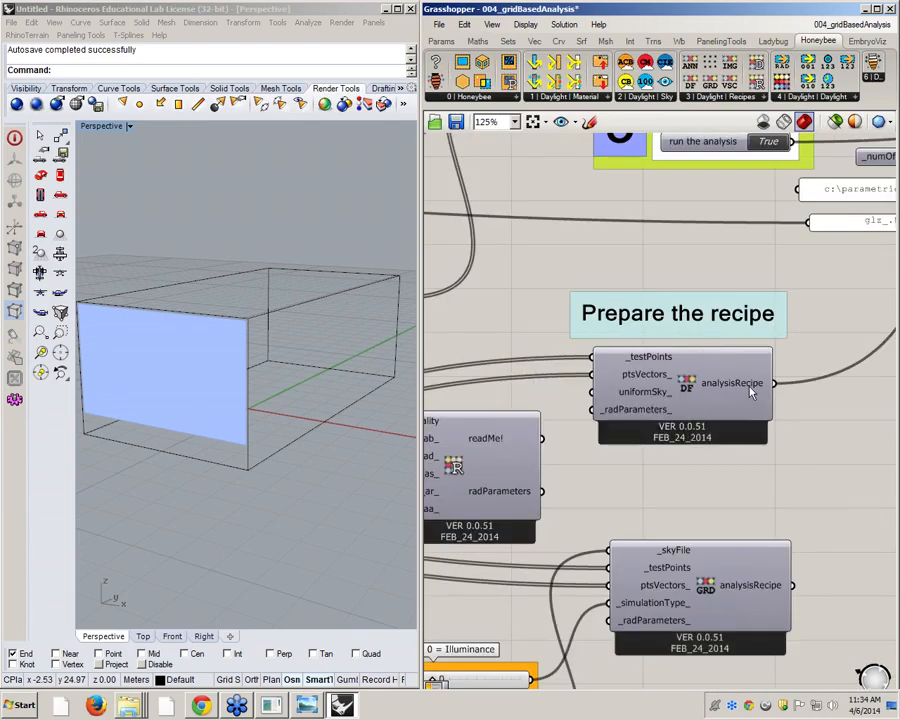
pyautogui.moveTo(752, 393)
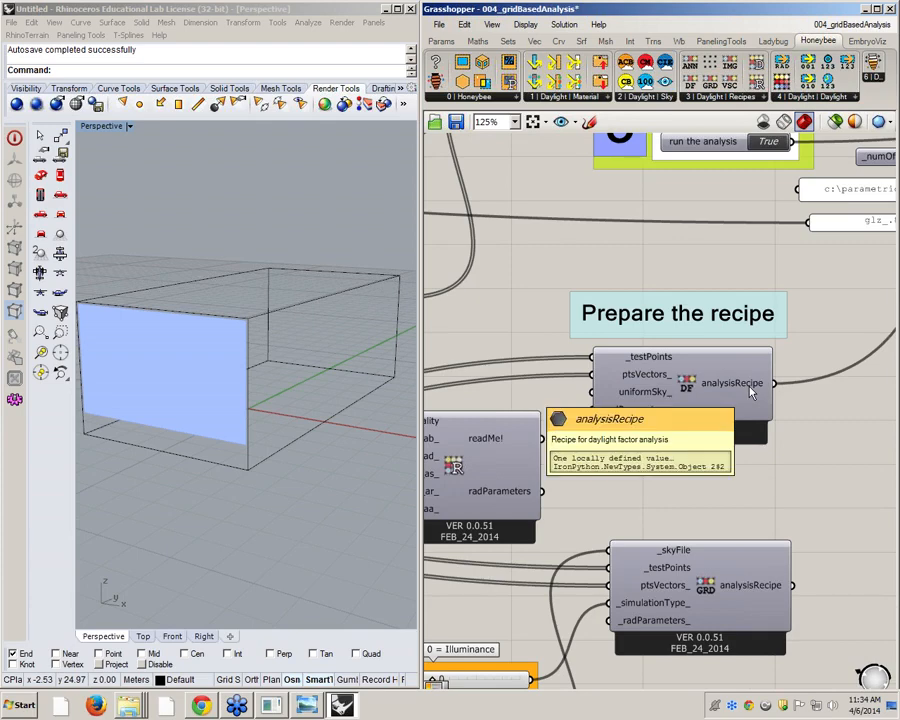
pyautogui.moveTo(693, 475); pyautogui.dragTo(652, 405, button='right')
pyautogui.scroll(-1, 652, 405)
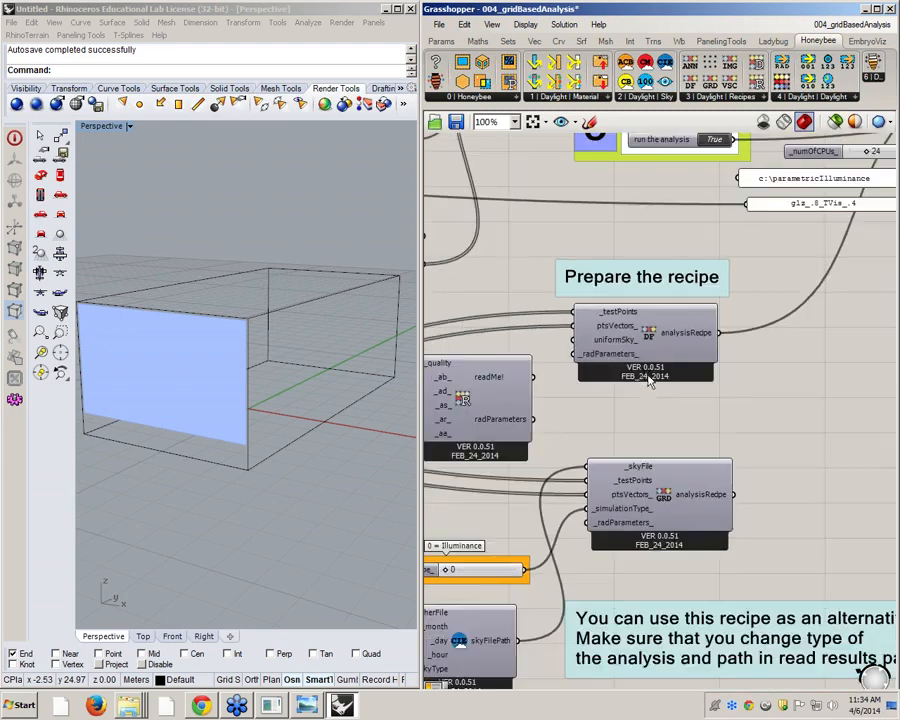
pyautogui.scroll(4, 690, 343)
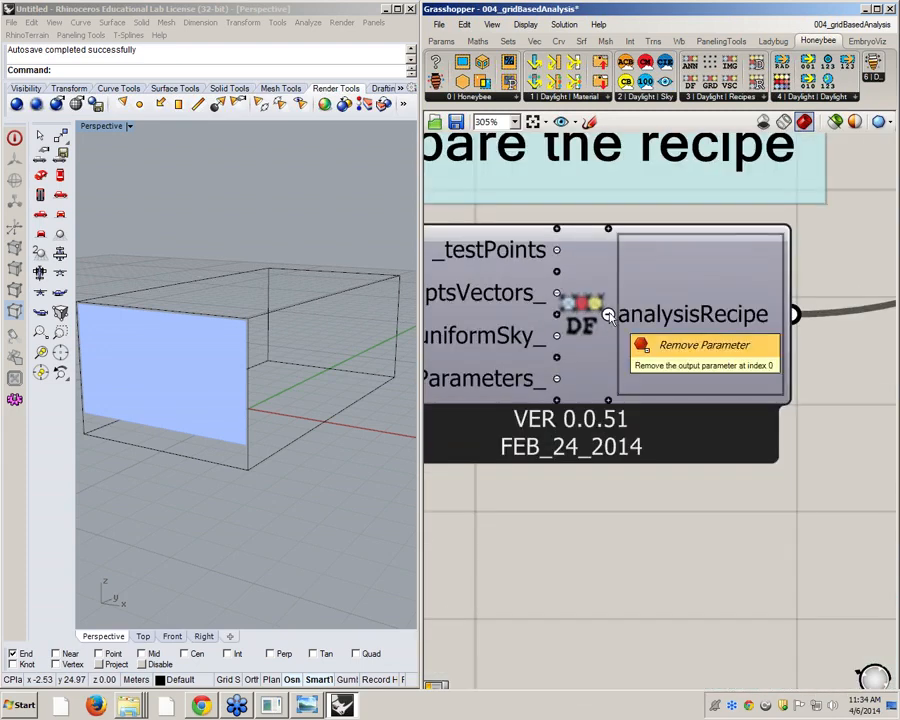
# Remove the analysisRecipe output from the old daylight factor recipe component and place a fresh daylight factor recipe component below it.
pyautogui.click(608, 316)
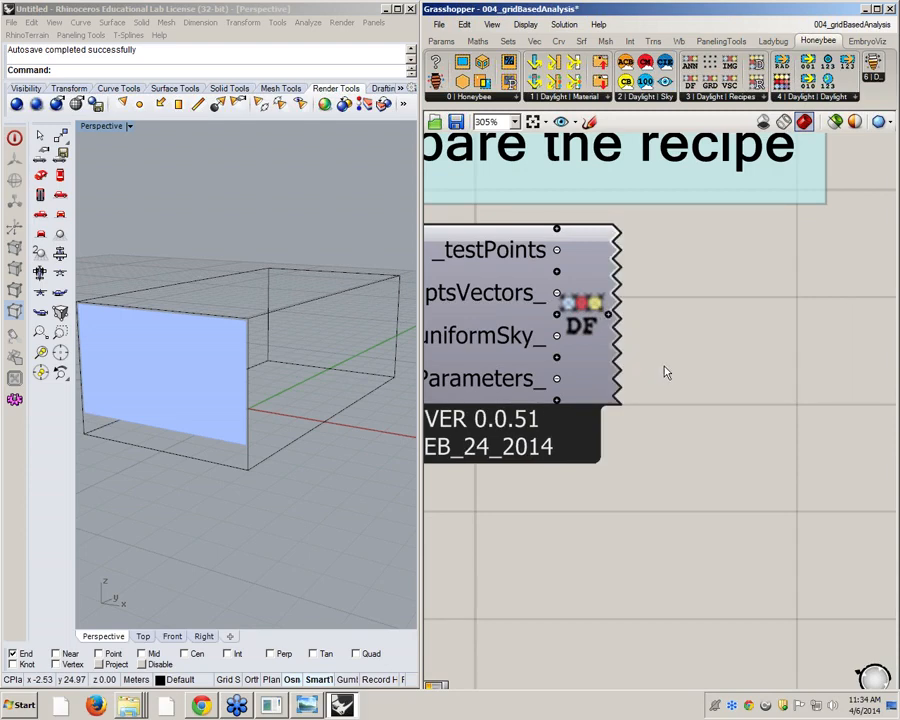
pyautogui.scroll(-2, 686, 294)
pyautogui.moveTo(650, 346); pyautogui.dragTo(681, 328, button='right')
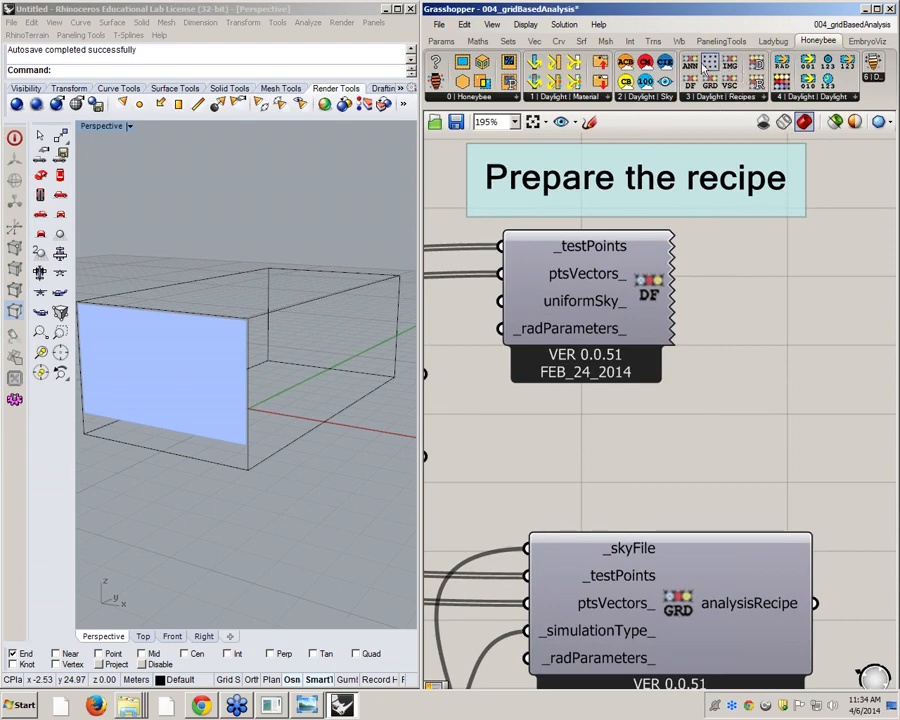
pyautogui.moveTo(688, 83); pyautogui.dragTo(686, 451)
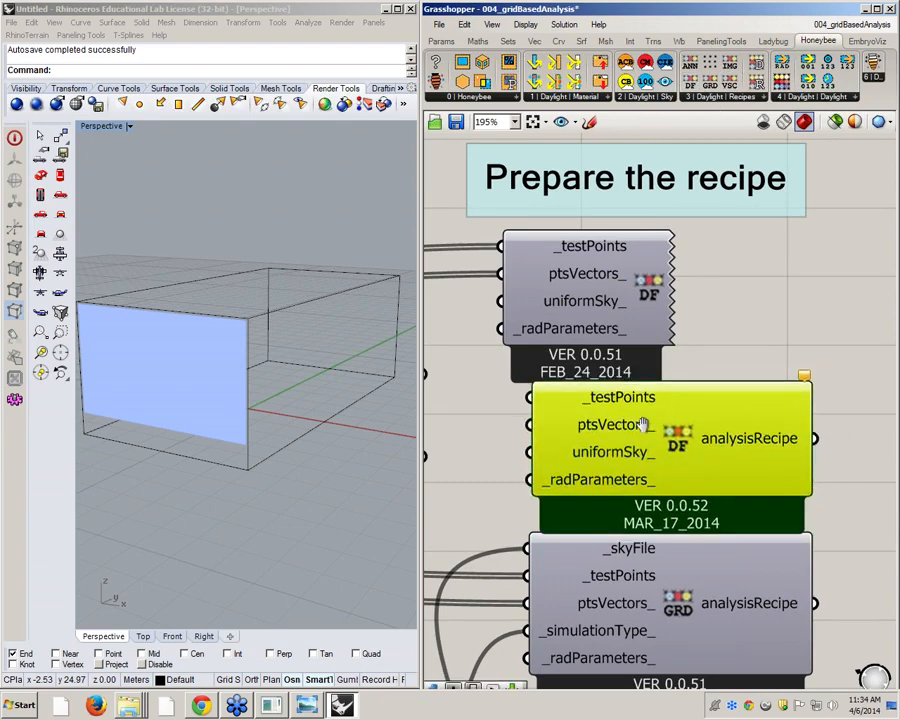
pyautogui.moveTo(643, 422); pyautogui.dragTo(690, 402, button='right')
# Transfer the _testPoints and ptsVectors_ wires to the new daylight factor recipe component and delete the old one.
pyautogui.moveTo(597, 258); pyautogui.dragTo(580, 356)
pyautogui.scroll(-1, 595, 277)
pyautogui.keyDown('ctrl'); pyautogui.keyDown('shift'); pyautogui.moveTo(561, 253); pyautogui.dragTo(580, 377); pyautogui.keyUp('shift'); pyautogui.keyUp('ctrl')
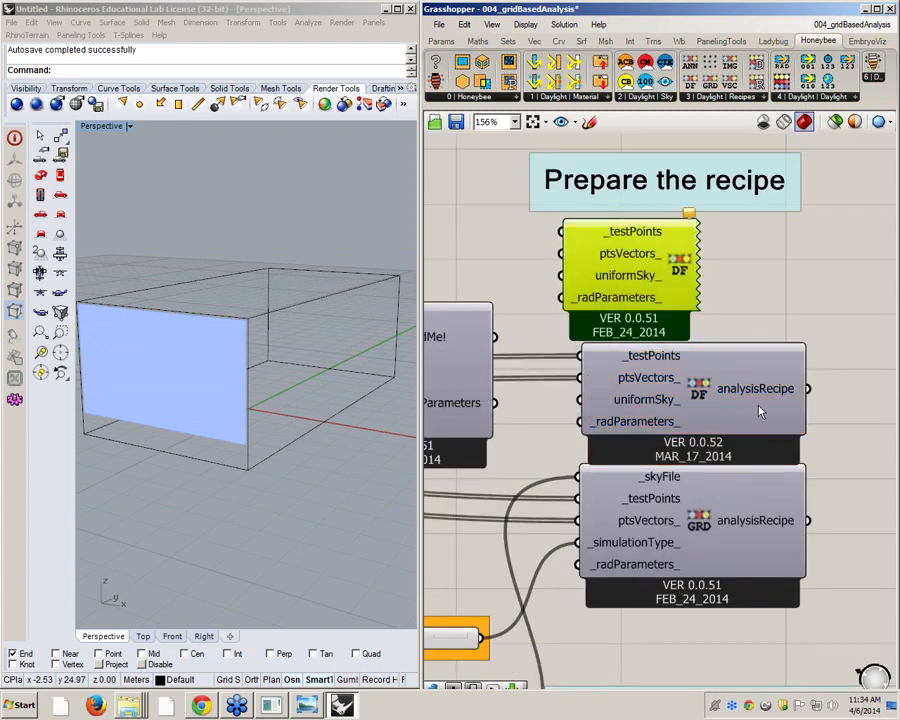
pyautogui.click(636, 292)
pyautogui.press('Delete')
# Move the new daylight factor recipe under the Prepare the recipe heading and connect its analysisRecipe output to the Run the analysis component's _analysisRecipe input.
pyautogui.moveTo(690, 365); pyautogui.dragTo(690, 307)
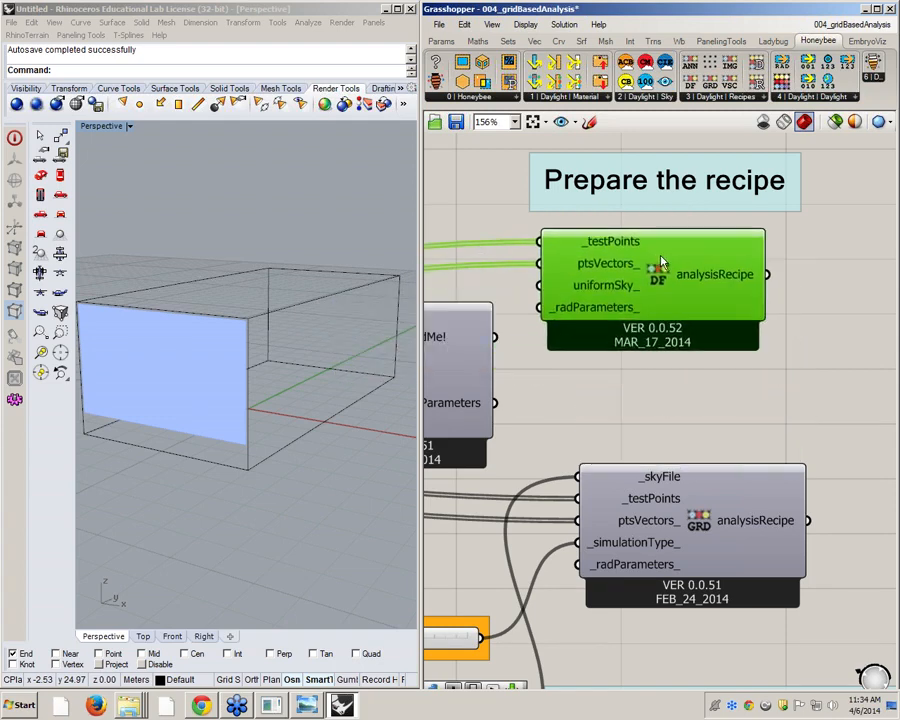
pyautogui.scroll(-3, 678, 318)
pyautogui.moveTo(678, 318); pyautogui.dragTo(498, 422, button='right')
pyautogui.moveTo(548, 377); pyautogui.dragTo(773, 177)
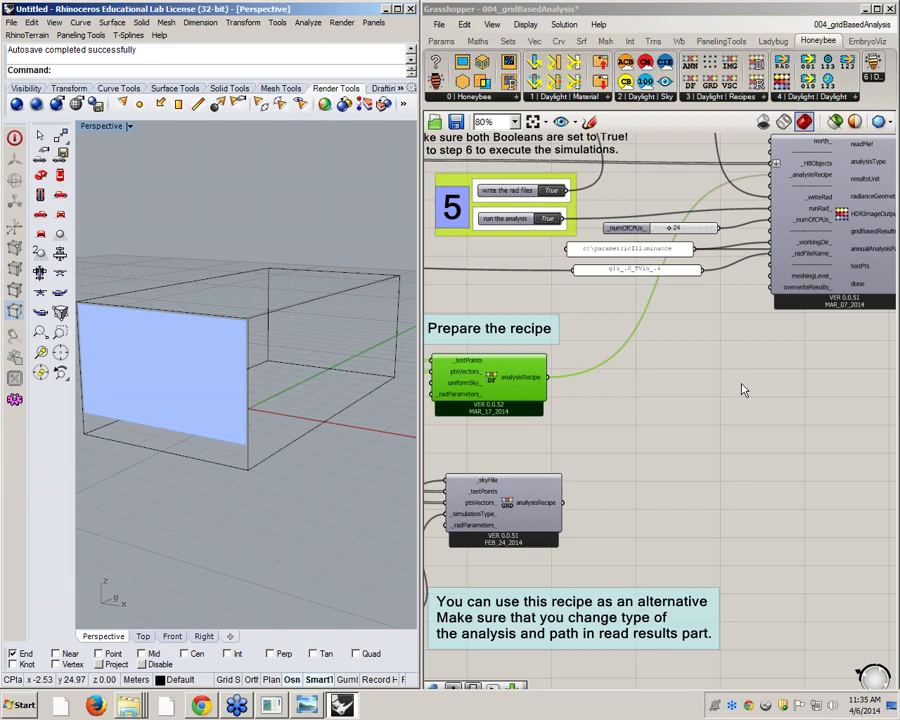
# Shift the _numOfCPUs_ slider slightly closer to the Run the analysis component and examine the _numOfCPUs_ input's description.
pyautogui.moveTo(754, 352); pyautogui.dragTo(633, 451, button='right')
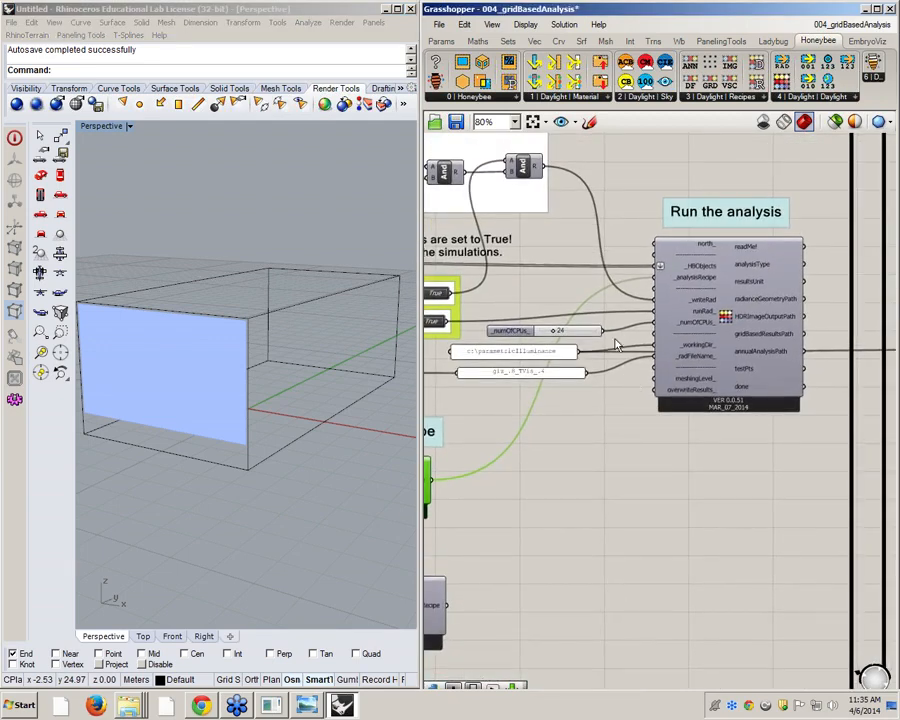
pyautogui.scroll(2, 596, 334)
pyautogui.moveTo(563, 340); pyautogui.dragTo(584, 332)
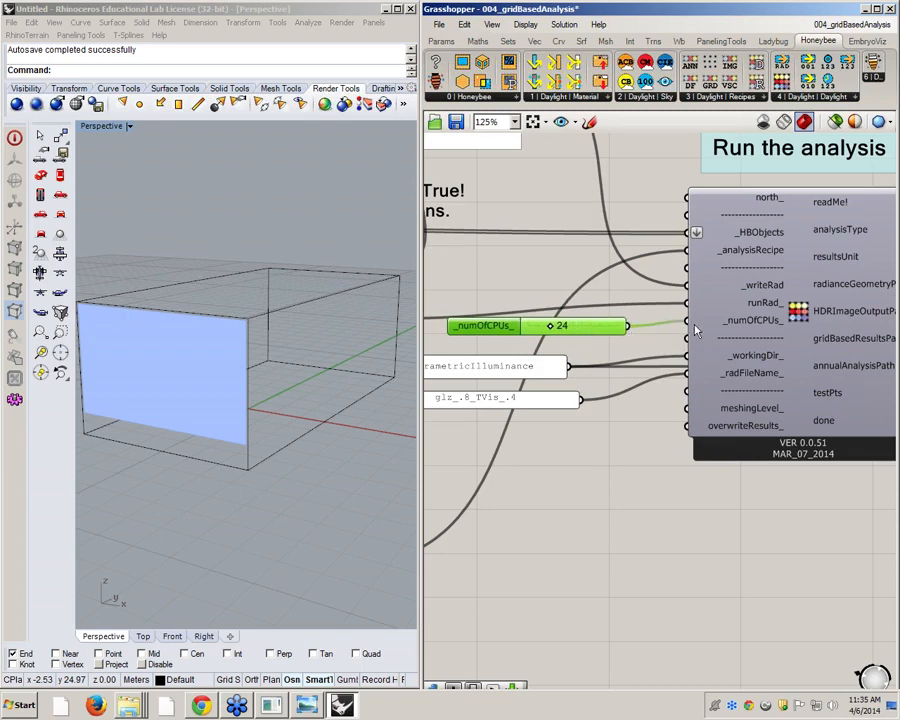
pyautogui.moveTo(715, 330)
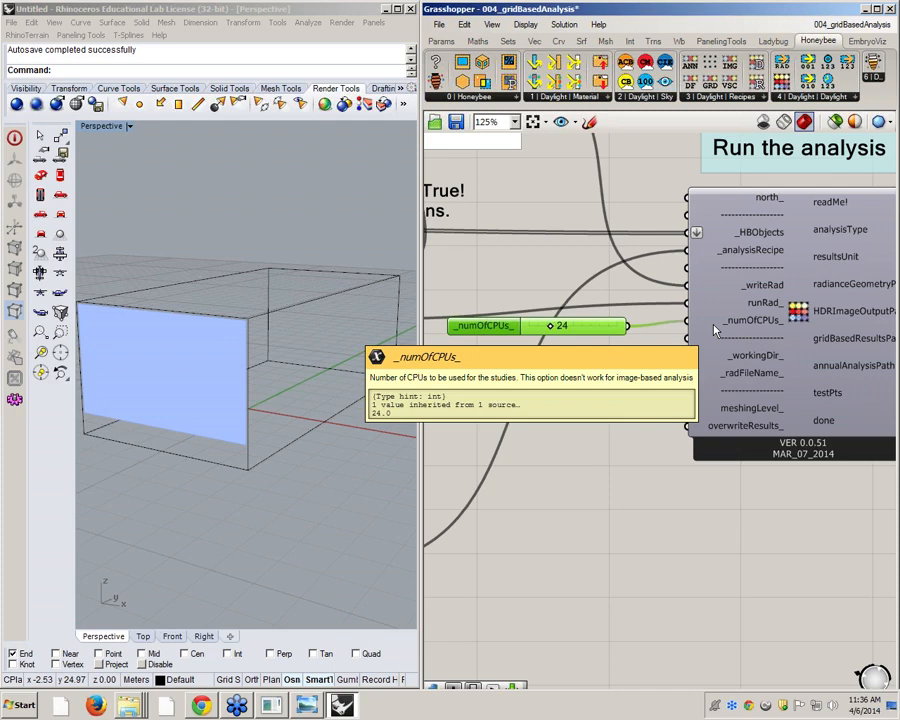
# Add a panel beside the Run the analysis component, wired to its readMe! output and widened enough to read the messages.
pyautogui.moveTo(814, 273); pyautogui.dragTo(542, 298, button='right')
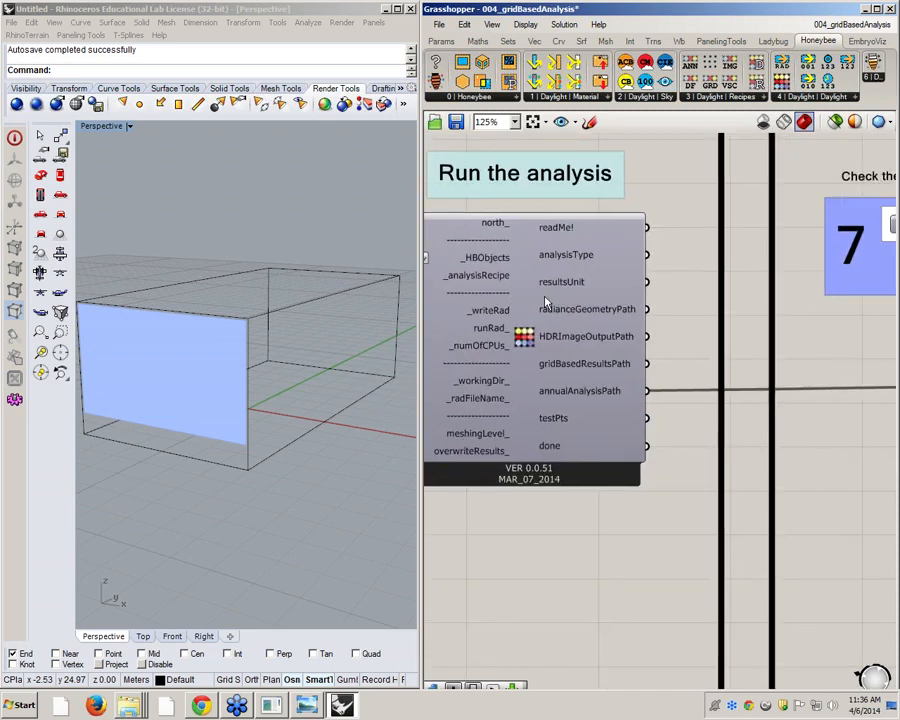
pyautogui.doubleClick(677, 192)
pyautogui.write('pane')
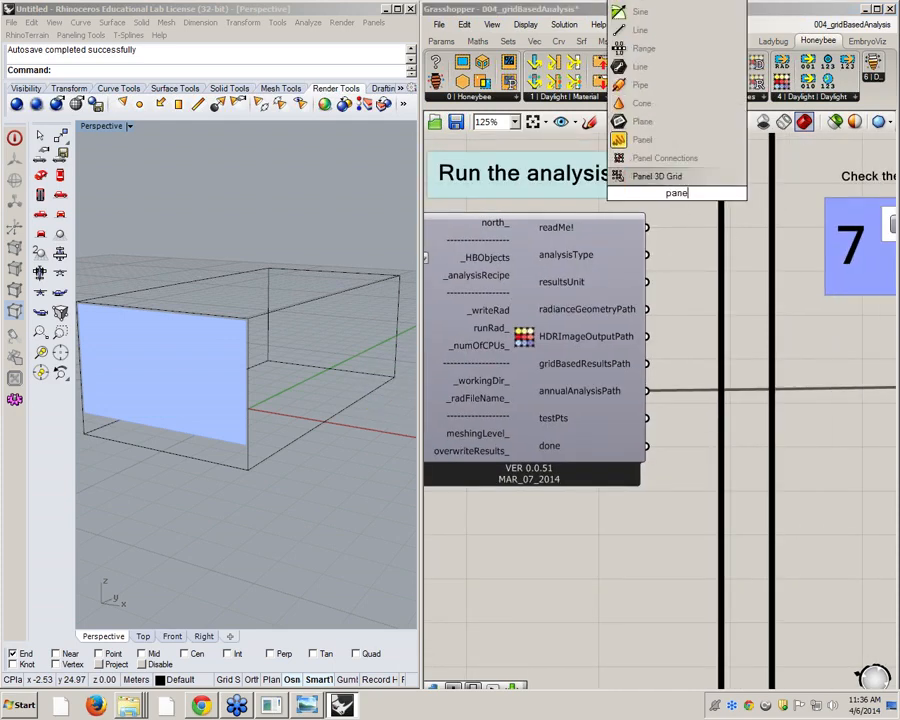
pyautogui.click(657, 140)
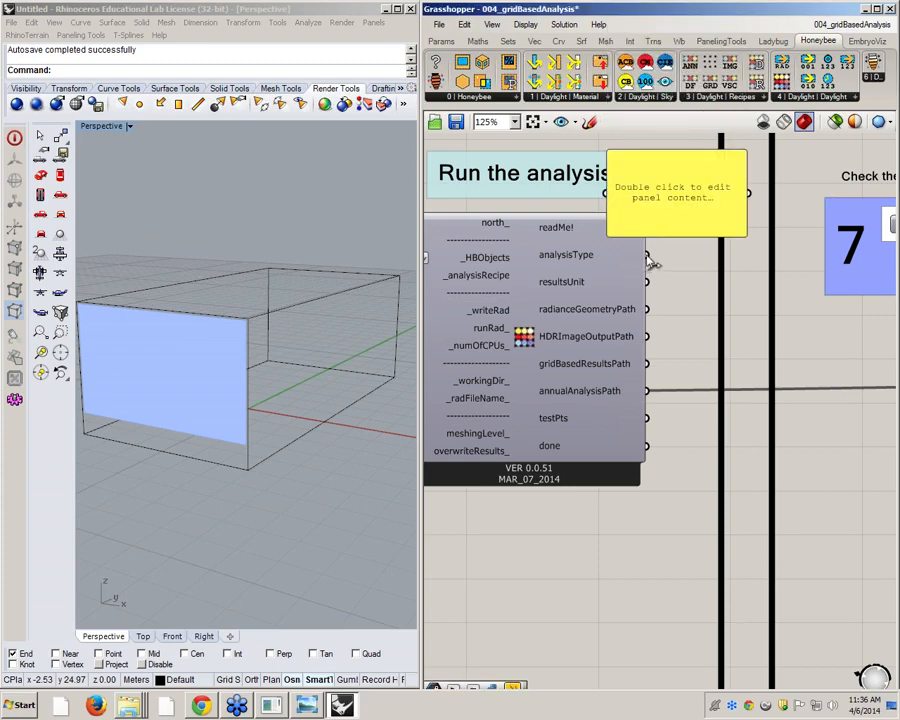
pyautogui.moveTo(648, 255); pyautogui.dragTo(606, 195)
pyautogui.moveTo(681, 199); pyautogui.dragTo(778, 181)
pyautogui.moveTo(648, 228); pyautogui.dragTo(675, 183)
pyautogui.moveTo(782, 209); pyautogui.dragTo(661, 219, button='right')
pyautogui.moveTo(689, 201); pyautogui.dragTo(895, 193)
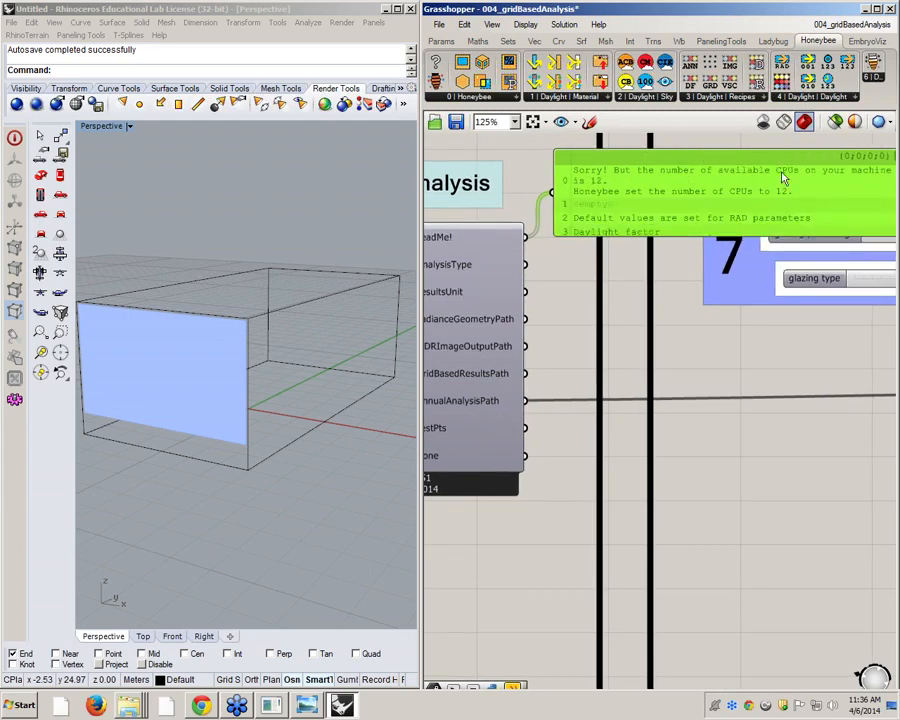
# Compare the _numOfCPUs_ slider with the CPU message in the panel wired to readMe!
pyautogui.moveTo(545, 349); pyautogui.dragTo(766, 301, button='right')
pyautogui.scroll(-2, 762, 301)
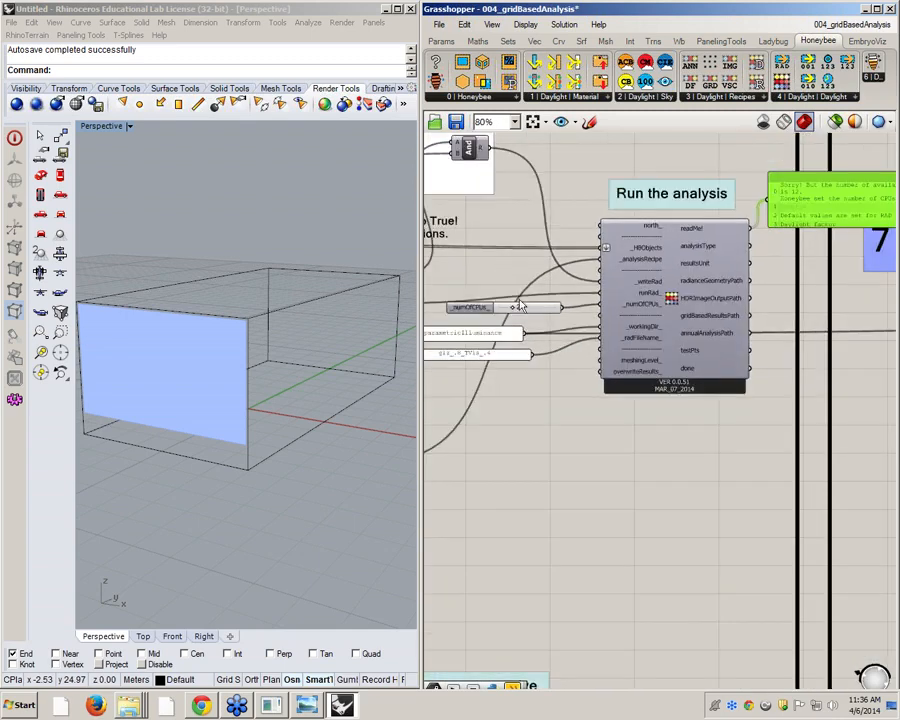
pyautogui.scroll(4, 508, 304)
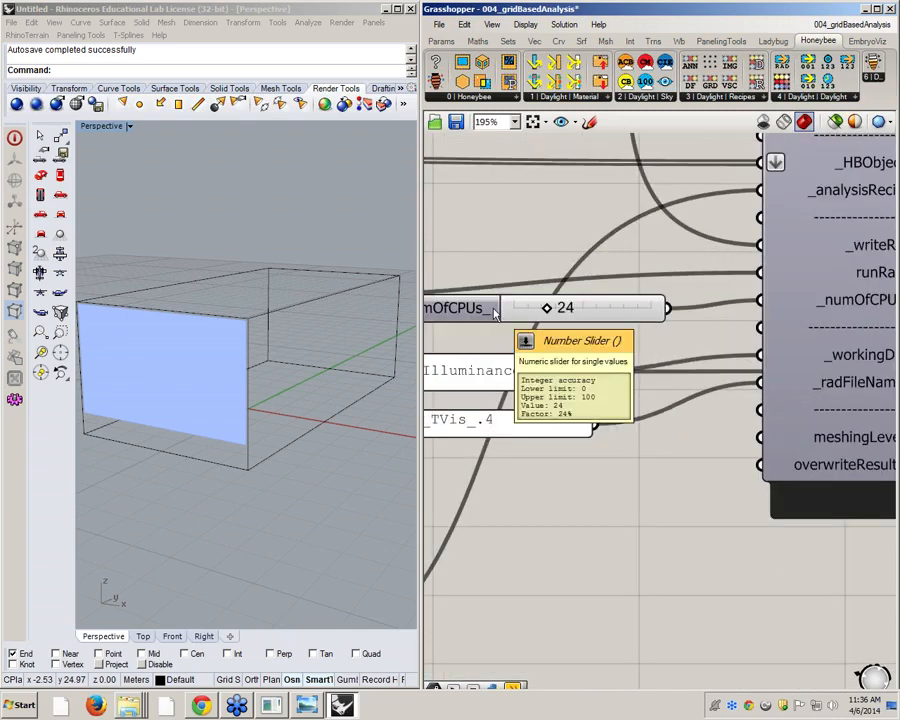
pyautogui.scroll(-3, 493, 312)
pyautogui.scroll(3, 534, 300)
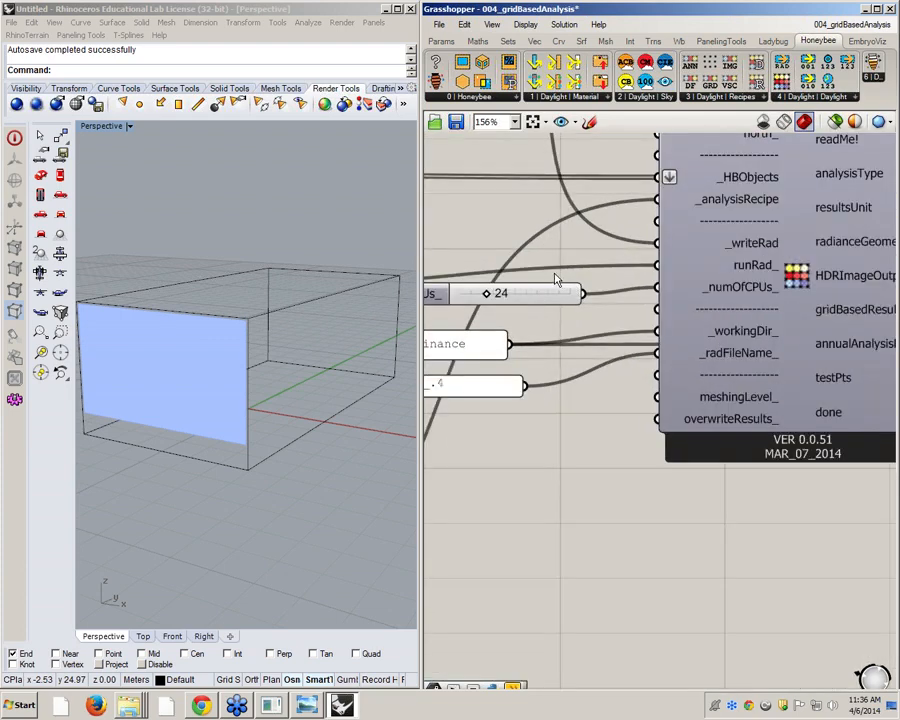
pyautogui.moveTo(713, 259); pyautogui.dragTo(466, 311, button='right')
pyautogui.scroll(-2, 466, 311)
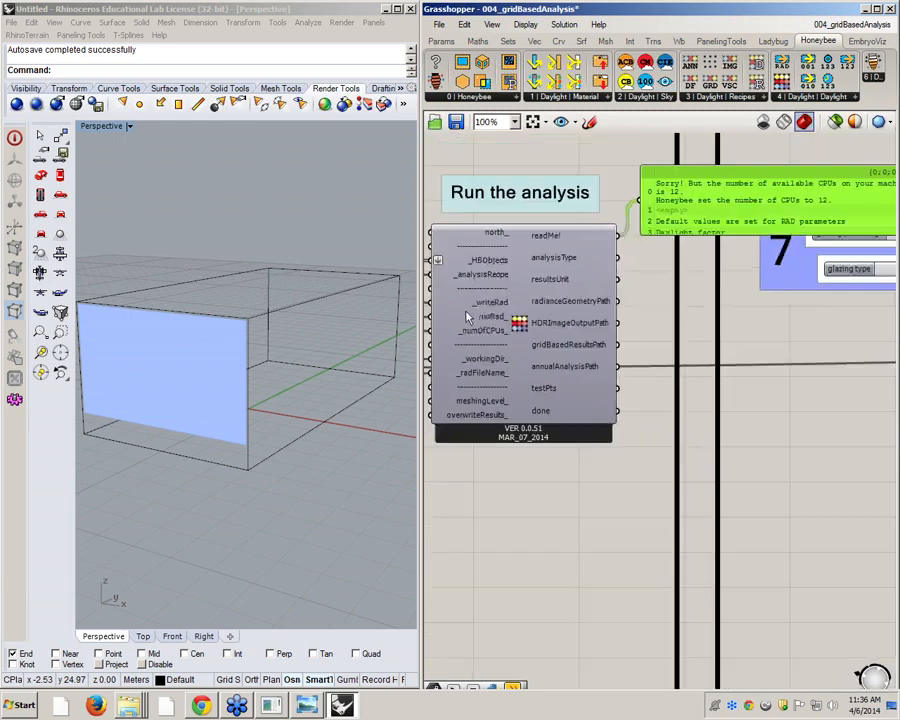
pyautogui.moveTo(551, 152); pyautogui.dragTo(521, 153, button='right')
pyautogui.scroll(1, 703, 240)
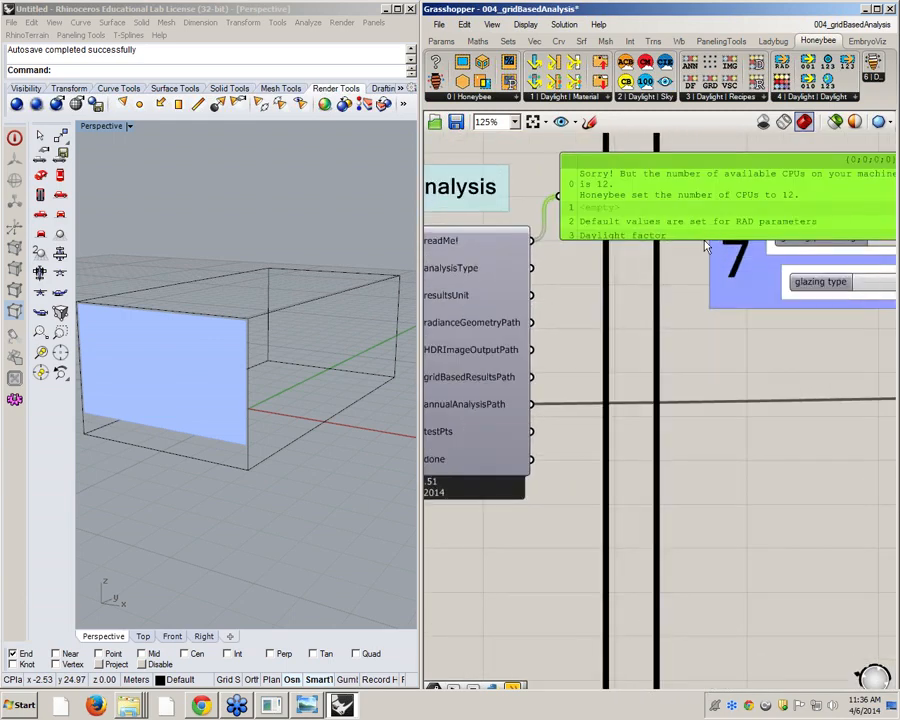
# Make the readMe! panel taller and read its messages about the Radiance parameters and working directory.
pyautogui.moveTo(704, 238); pyautogui.dragTo(672, 402)
pyautogui.scroll(2, 603, 301)
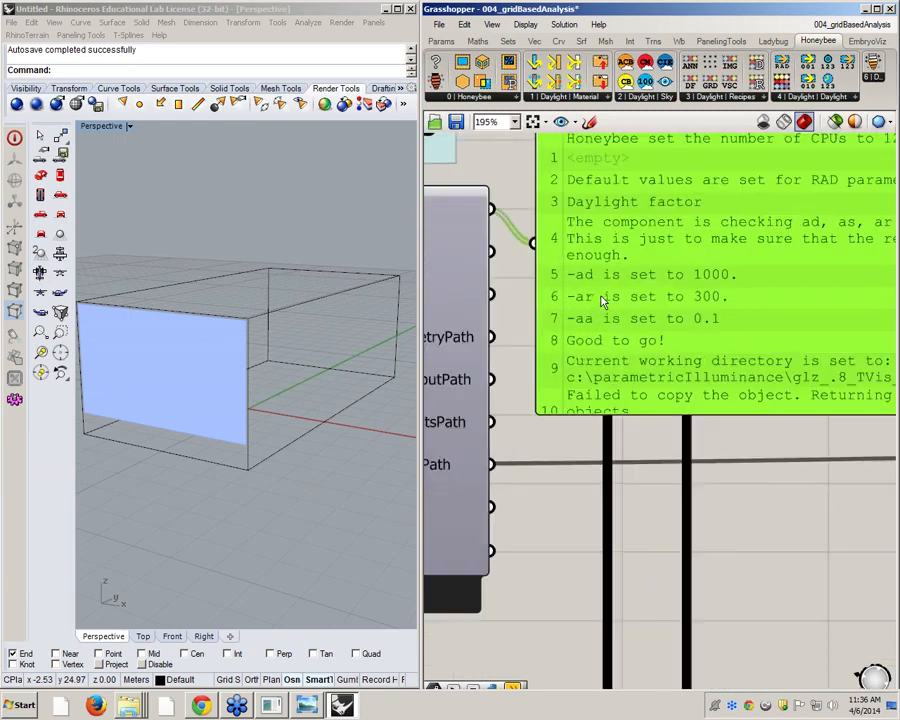
pyautogui.scroll(-2, 603, 300)
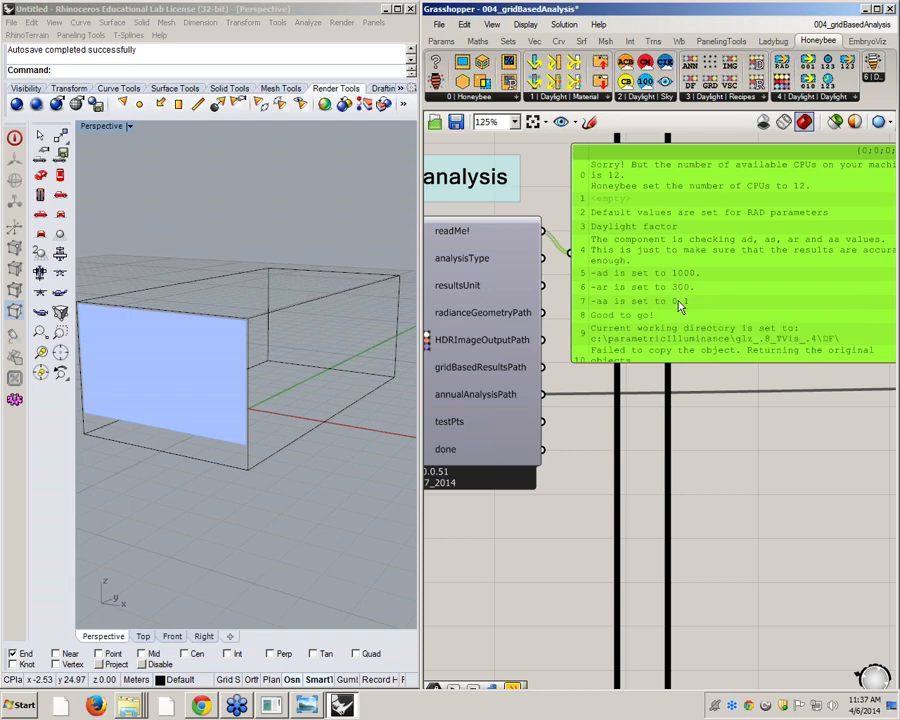
# Review the daylight factor recipe's connections and examine the gridBasedResultsPath output of the Run the analysis component.
pyautogui.scroll(-4, 679, 288)
pyautogui.moveTo(529, 362); pyautogui.dragTo(690, 333, button='right')
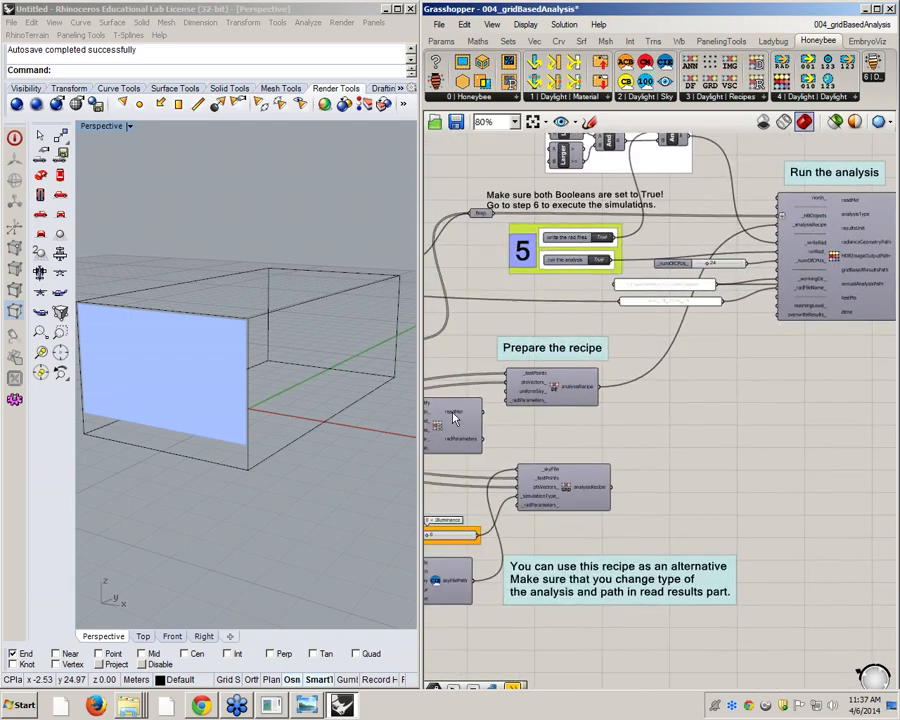
pyautogui.scroll(2, 454, 416)
pyautogui.moveTo(557, 376)
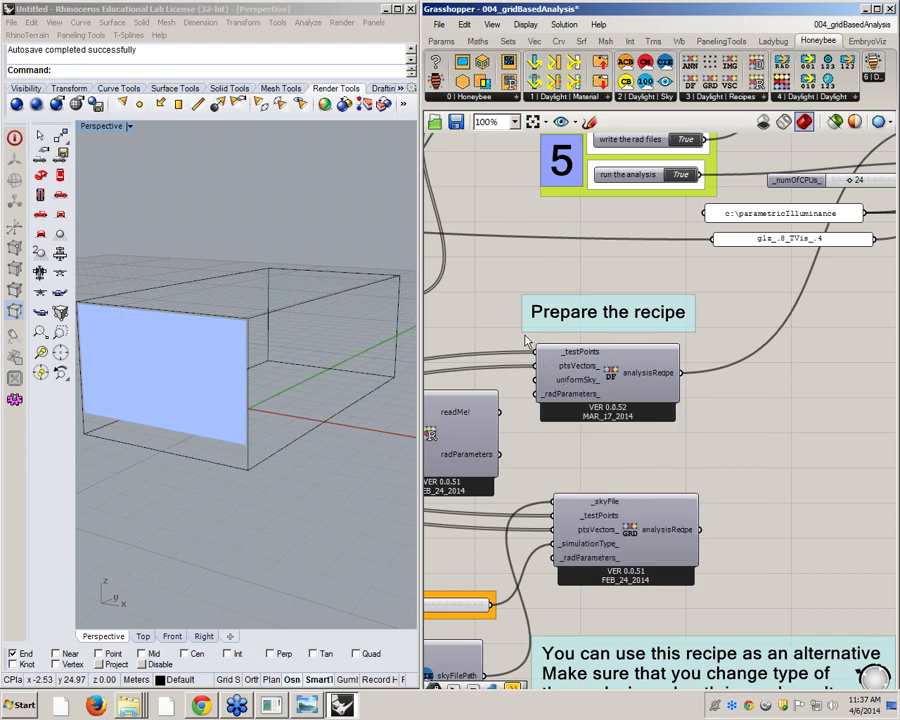
pyautogui.moveTo(713, 372); pyautogui.dragTo(446, 396, button='right')
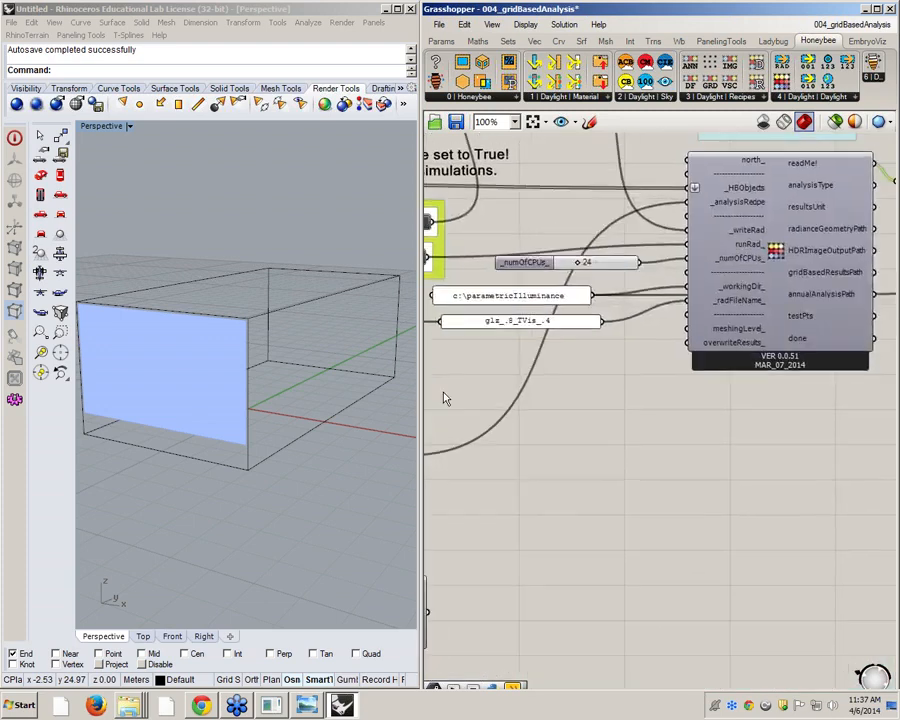
pyautogui.scroll(-2, 553, 352)
pyautogui.moveTo(704, 292); pyautogui.dragTo(626, 314, button='right')
pyautogui.moveTo(632, 327)
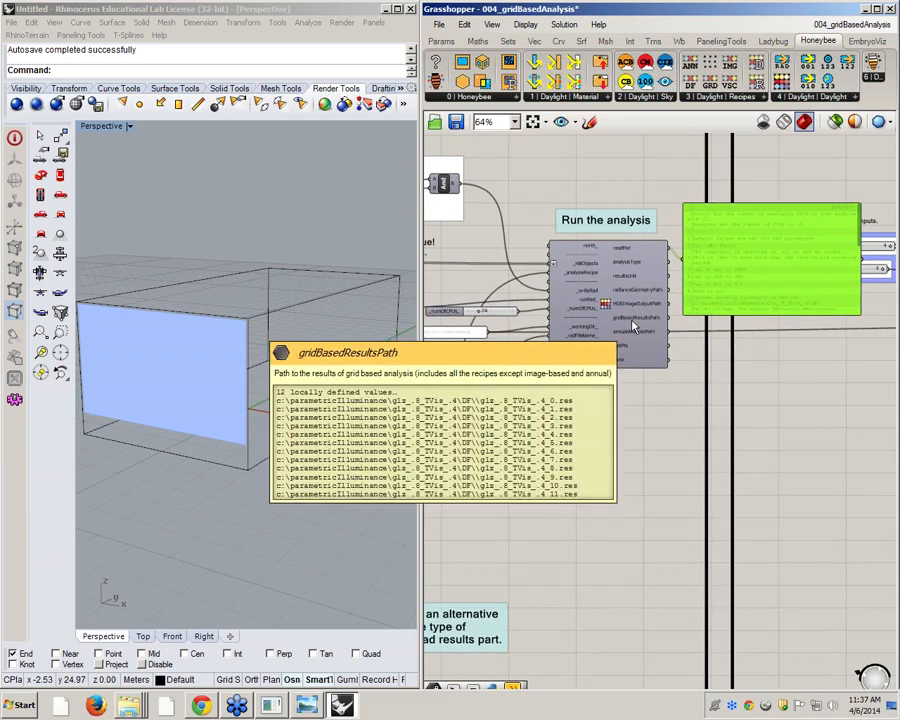
# Move the readMe! panel farther from the Run the analysis component and examine the annualAnalysisPath output.
pyautogui.moveTo(697, 303); pyautogui.dragTo(642, 314, button='right')
pyautogui.scroll(3, 646, 310)
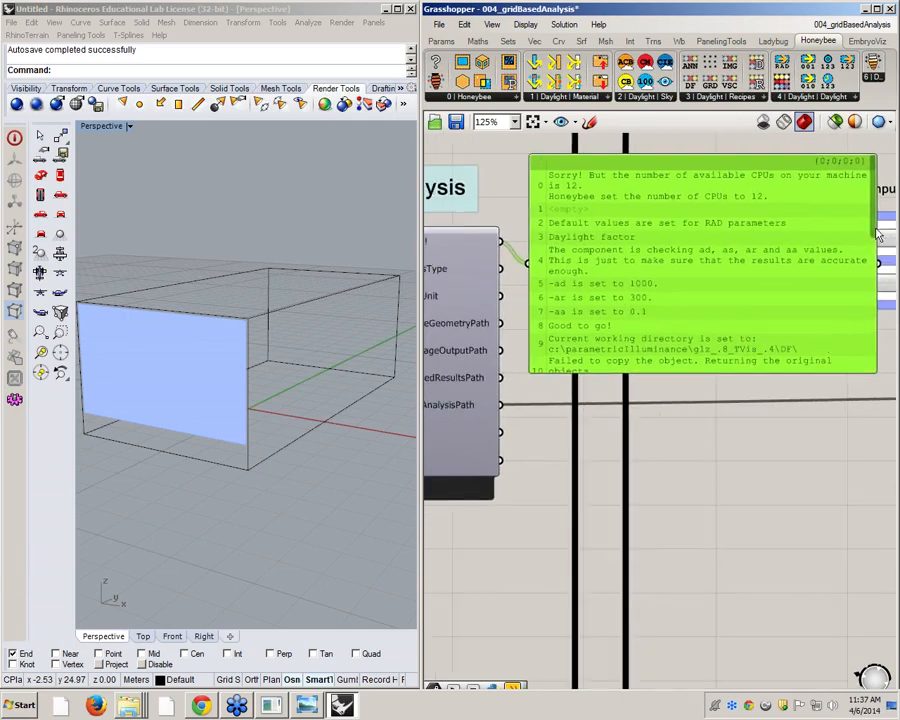
pyautogui.moveTo(870, 212); pyautogui.dragTo(846, 190)
pyautogui.scroll(-2, 600, 345)
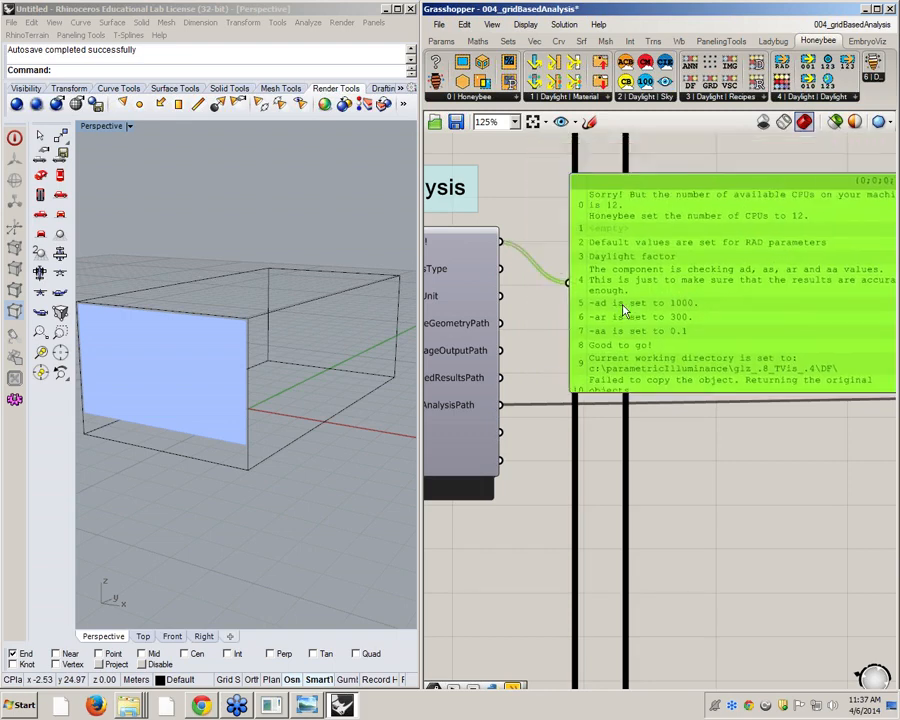
pyautogui.scroll(2, 506, 375)
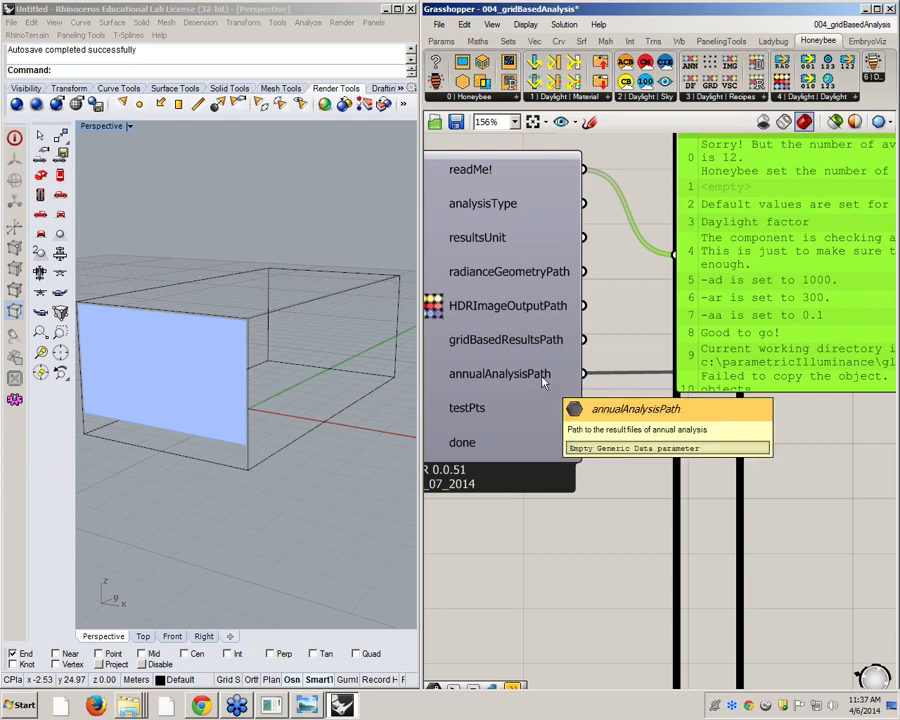
pyautogui.moveTo(543, 380)
# Reposition the panel and replace its readMe! source with the gridBasedResultsPath output.
pyautogui.moveTo(732, 305); pyautogui.dragTo(776, 247)
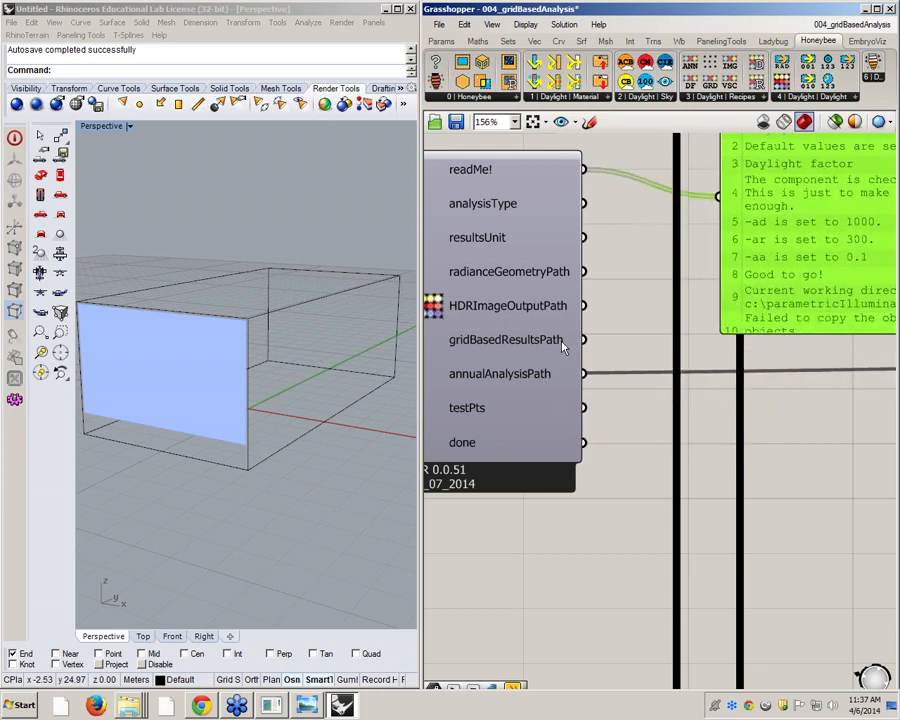
pyautogui.moveTo(564, 344); pyautogui.dragTo(719, 196)
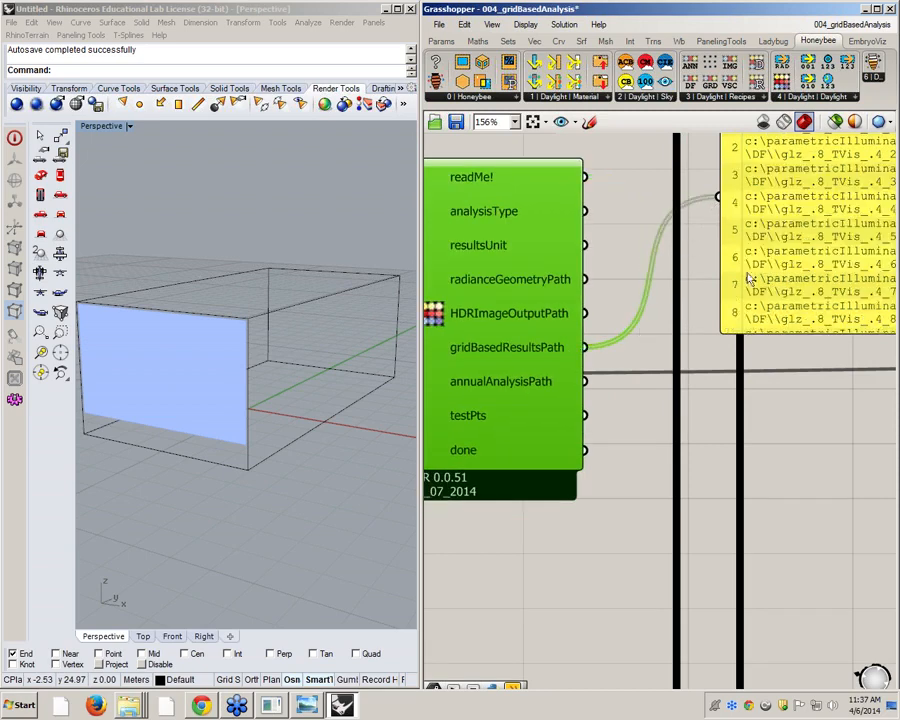
pyautogui.moveTo(738, 345); pyautogui.dragTo(683, 352)
# Enlarge the gridBasedResultsPath panel to show all result file paths and move it below the section 7 sliders.
pyautogui.scroll(-2, 682, 348)
pyautogui.moveTo(736, 350); pyautogui.dragTo(614, 336, button='right')
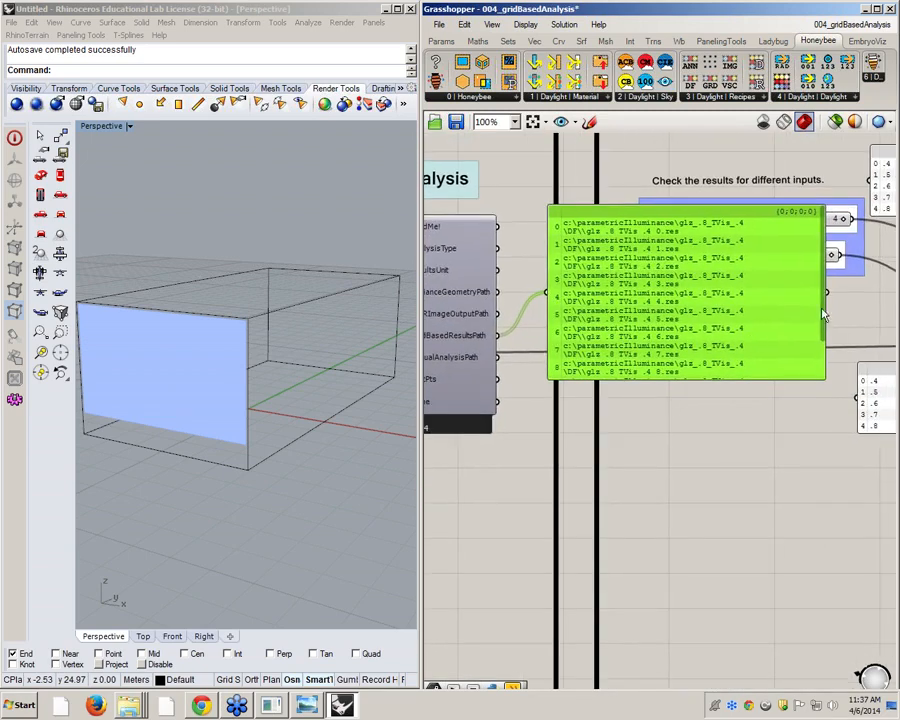
pyautogui.moveTo(823, 372); pyautogui.dragTo(855, 445)
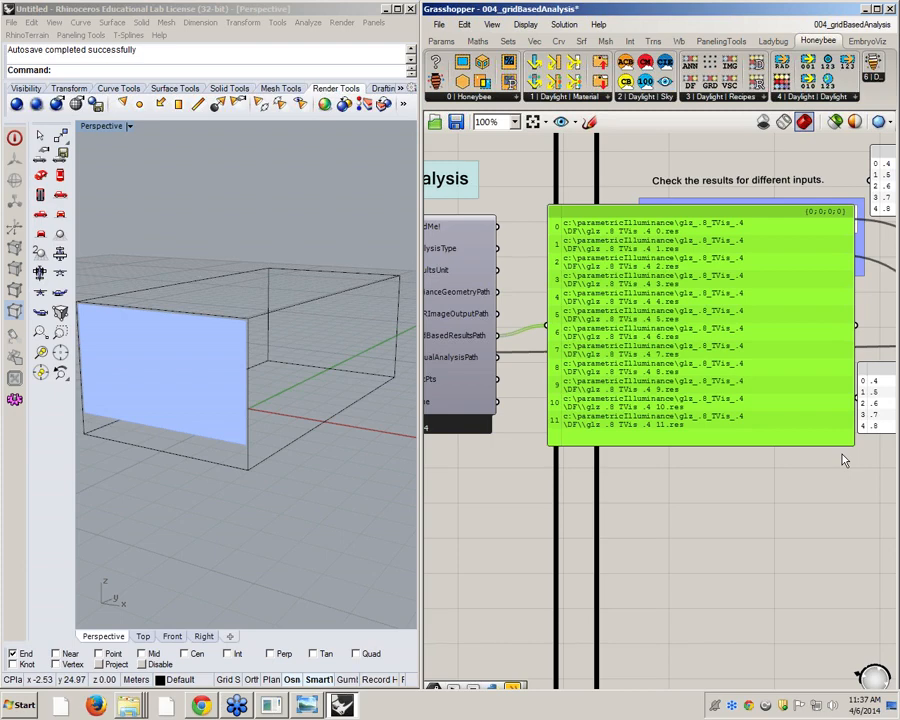
pyautogui.moveTo(725, 358); pyautogui.dragTo(726, 422)
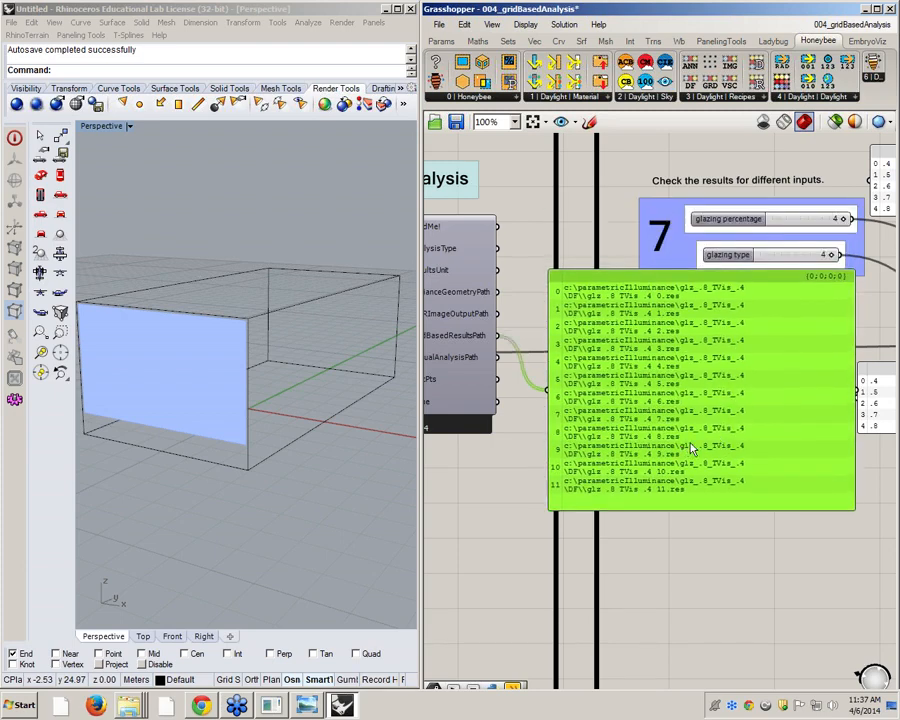
pyautogui.moveTo(661, 363)
pyautogui.mouseDown()
pyautogui.moveTo(658, 374)
pyautogui.moveTo(663, 359)
pyautogui.mouseUp()
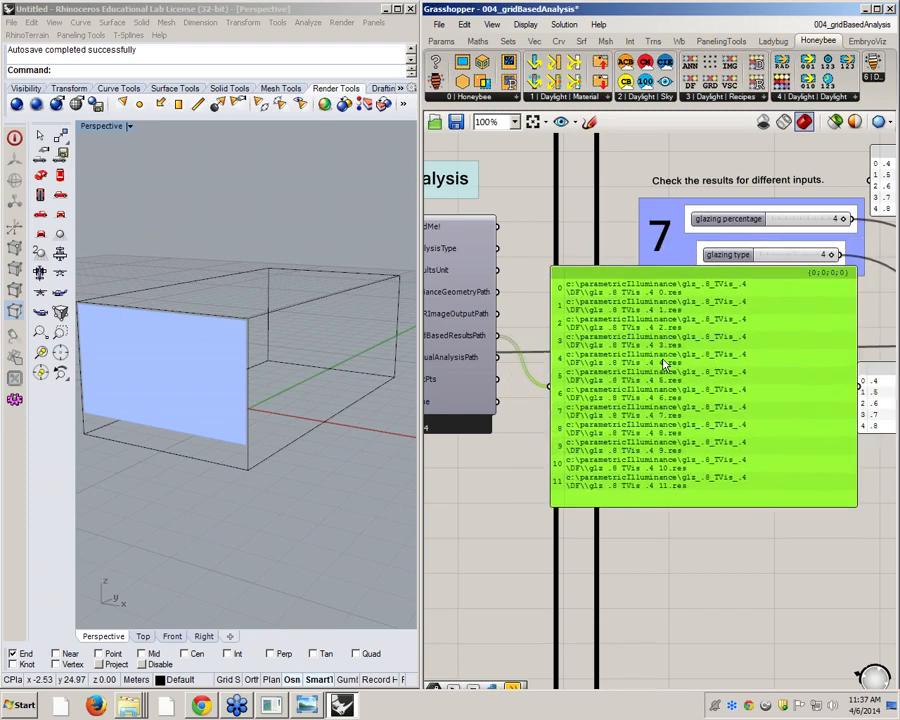
# Delete the gridBasedResultsPath panel and go to the Analyze the results section.
pyautogui.scroll(-4, 603, 366)
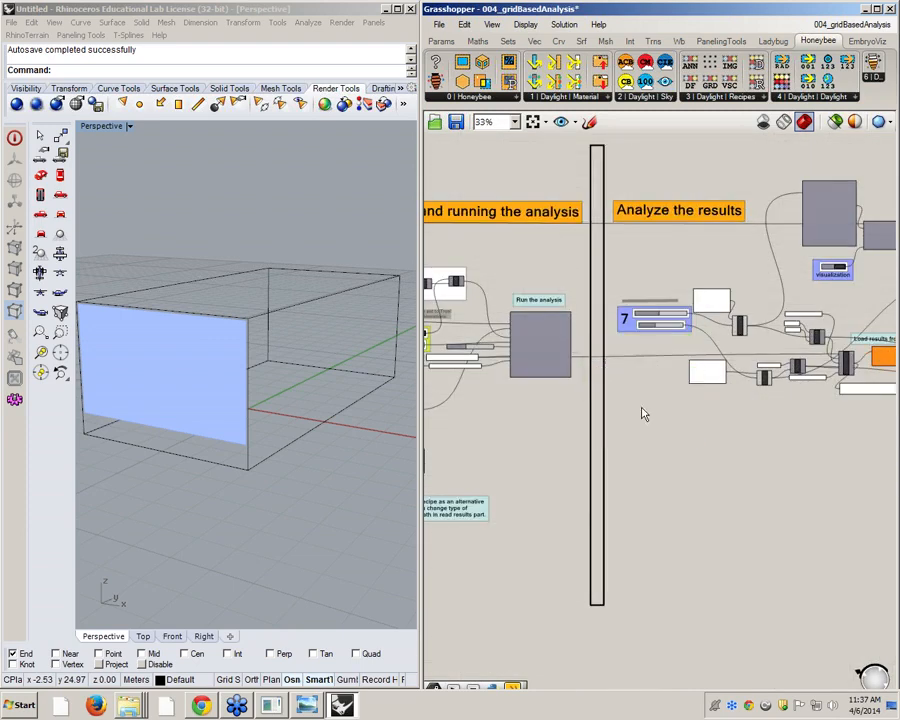
pyautogui.scroll(3, 606, 362)
pyautogui.moveTo(705, 474); pyautogui.dragTo(491, 361, button='right')
pyautogui.scroll(-3, 482, 348)
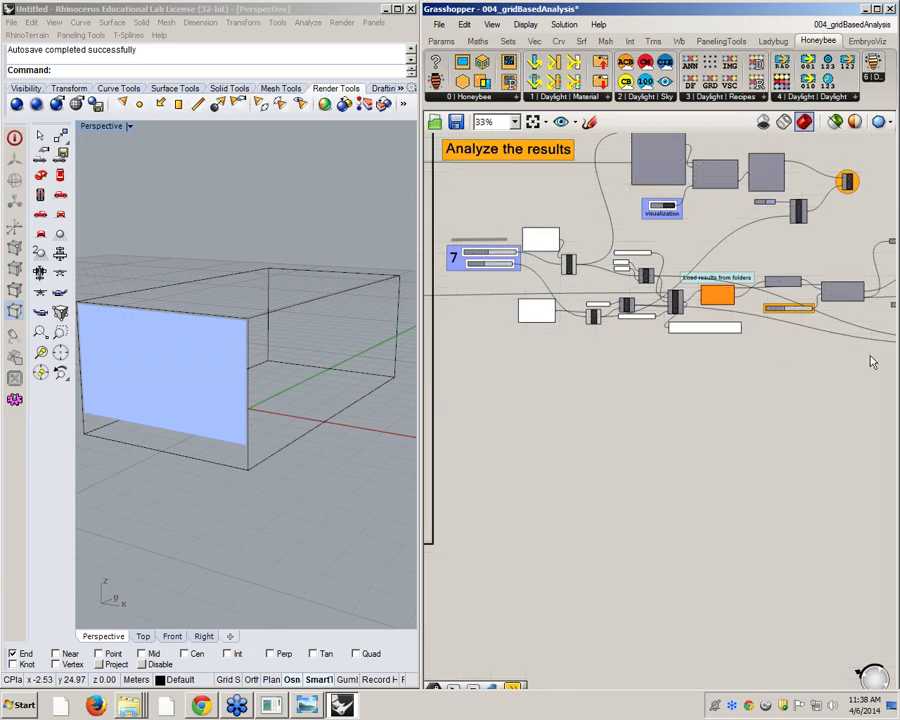
# Look over the Load results from folders group and widen the Grasshopper window to cover more of the Rhino viewport.
pyautogui.scroll(3, 780, 297)
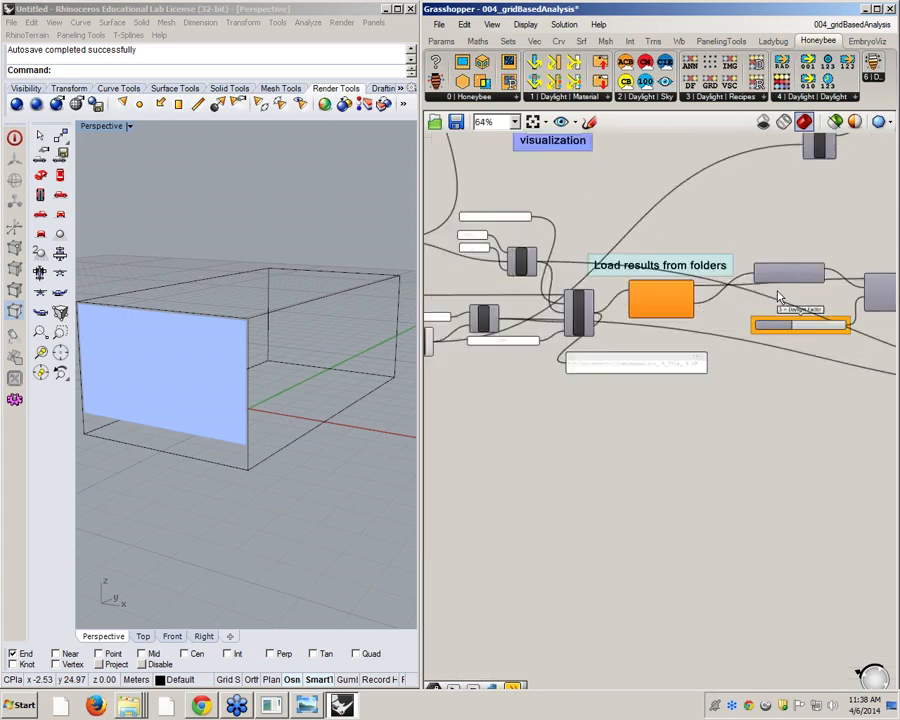
pyautogui.scroll(1, 780, 297)
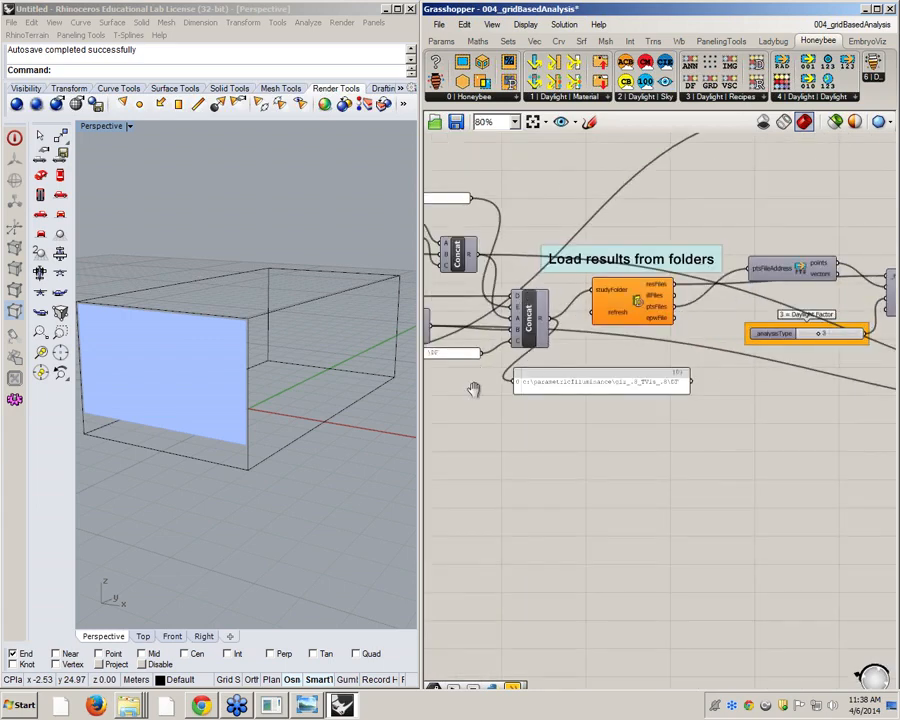
pyautogui.moveTo(474, 389); pyautogui.dragTo(822, 340, button='right')
pyautogui.scroll(-3, 822, 340)
pyautogui.scroll(2, 505, 338)
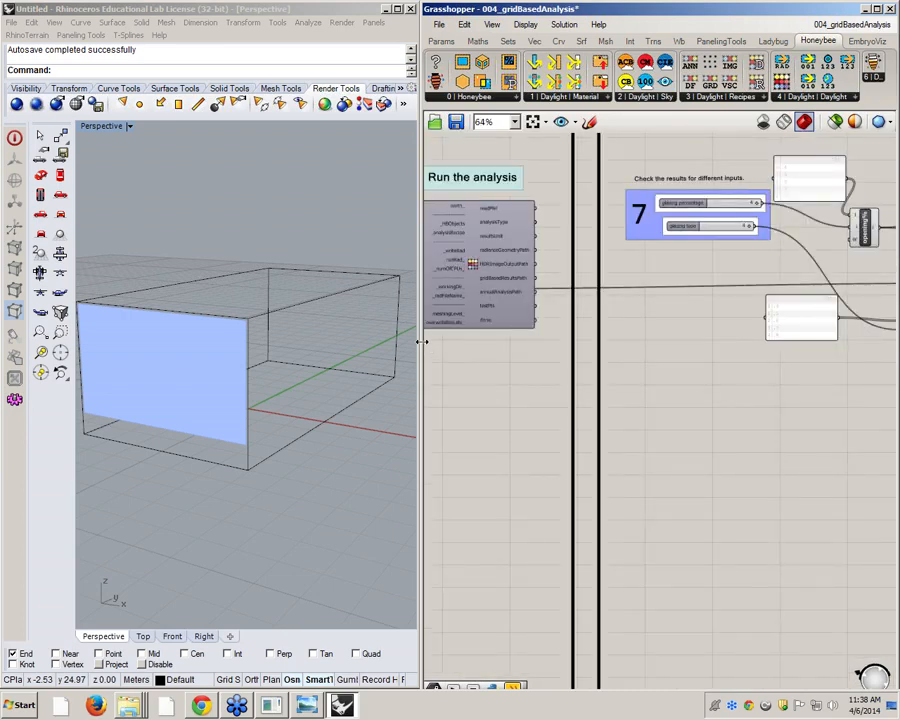
pyautogui.moveTo(421, 342); pyautogui.dragTo(306, 344)
pyautogui.moveTo(742, 372); pyautogui.dragTo(570, 358, button='right')
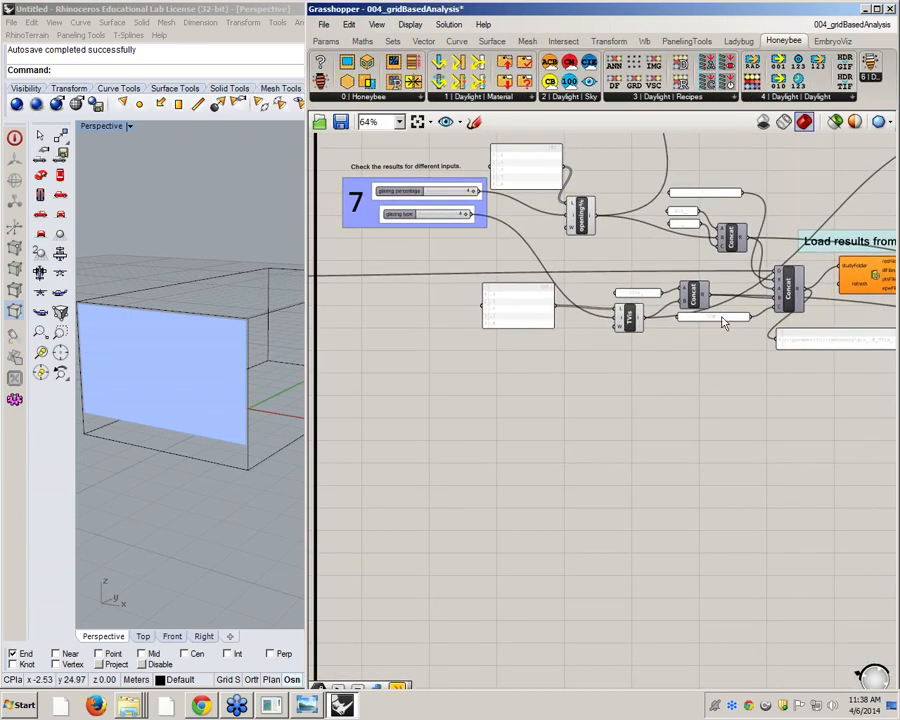
# Go back to the Run the analysis component and examine its gridBasedResultsPath output.
pyautogui.moveTo(725, 322); pyautogui.dragTo(744, 368, button='right')
pyautogui.scroll(-2, 744, 368)
pyautogui.scroll(4, 538, 331)
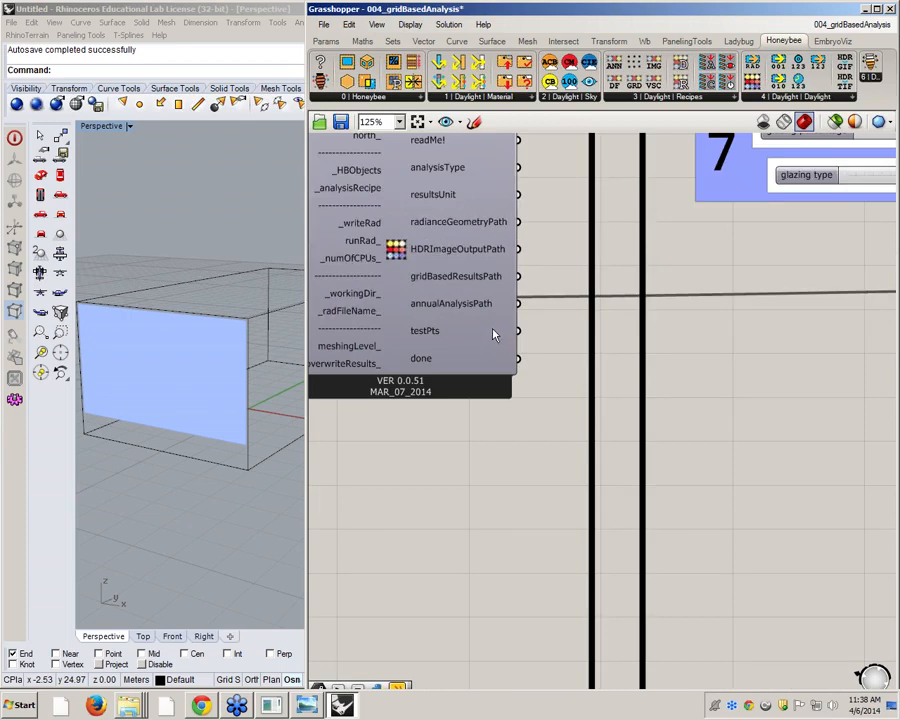
pyautogui.moveTo(493, 335); pyautogui.dragTo(467, 334, button='right')
pyautogui.scroll(-1, 452, 319)
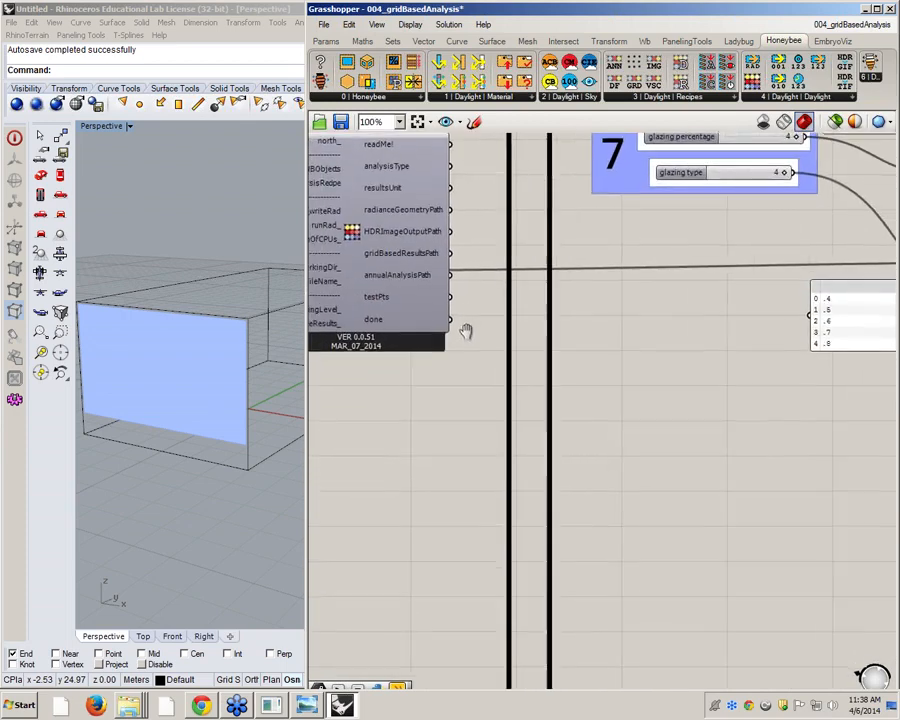
pyautogui.moveTo(420, 259)
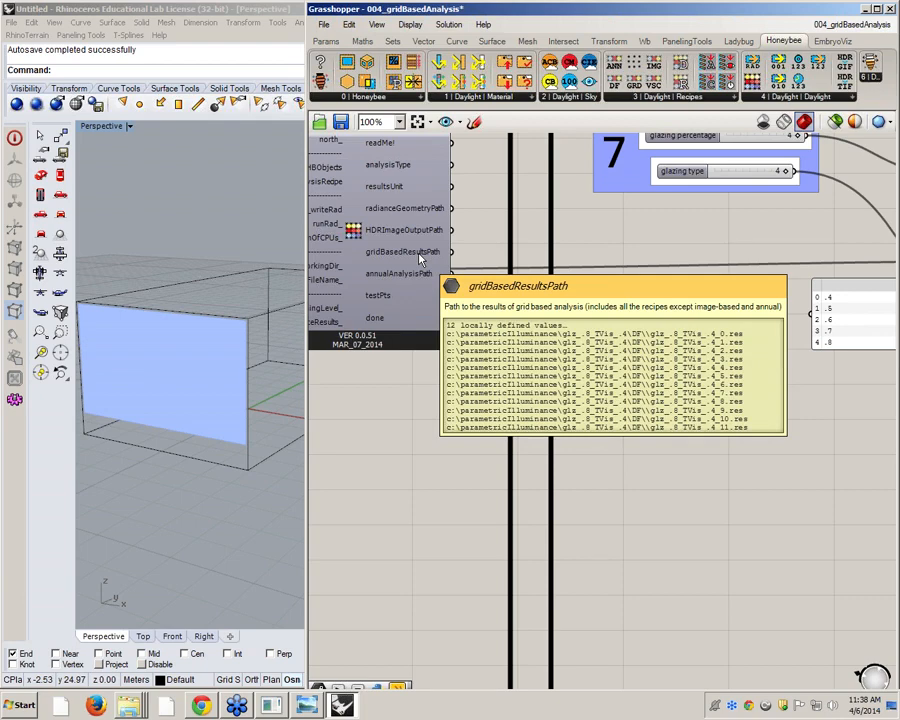
# Add a Honeybee Read RAD Result component beside the Run the analysis component and connect gridBasedResultsPath to its _resultFilesAddress input.
pyautogui.moveTo(643, 251); pyautogui.dragTo(633, 238, button='right')
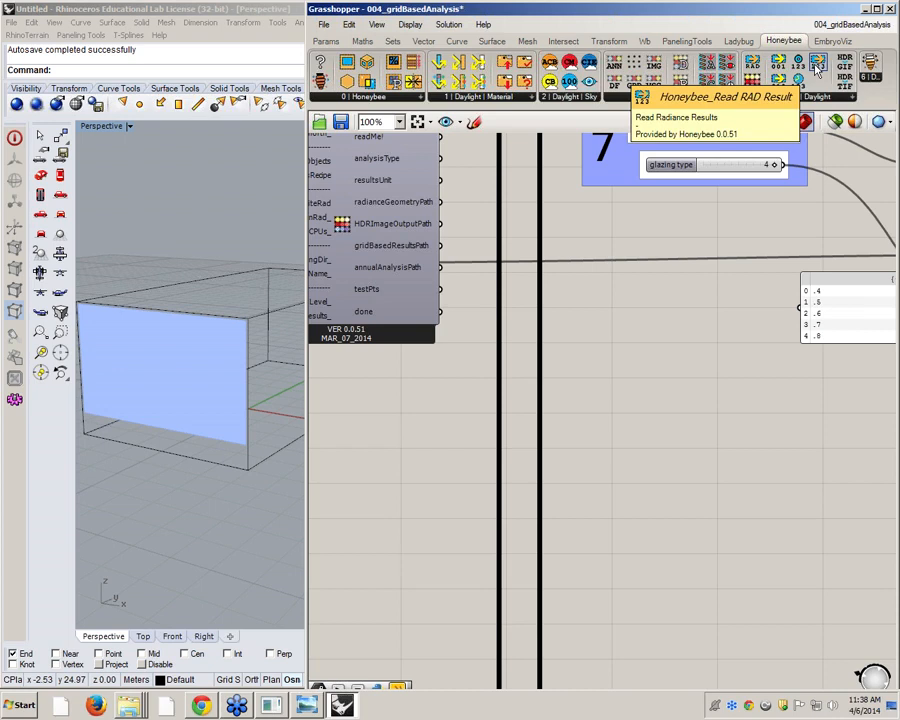
pyautogui.moveTo(818, 68); pyautogui.dragTo(620, 343)
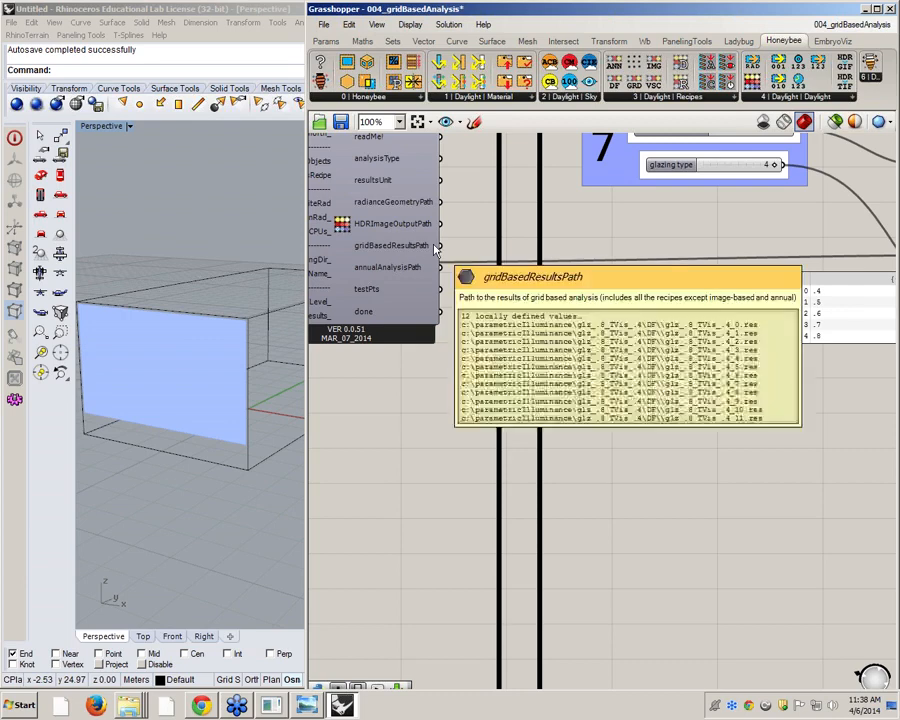
pyautogui.moveTo(438, 247); pyautogui.dragTo(519, 293)
pyautogui.moveTo(518, 293); pyautogui.dragTo(566, 310)
pyautogui.moveTo(635, 366); pyautogui.dragTo(673, 340)
pyautogui.scroll(2, 673, 340)
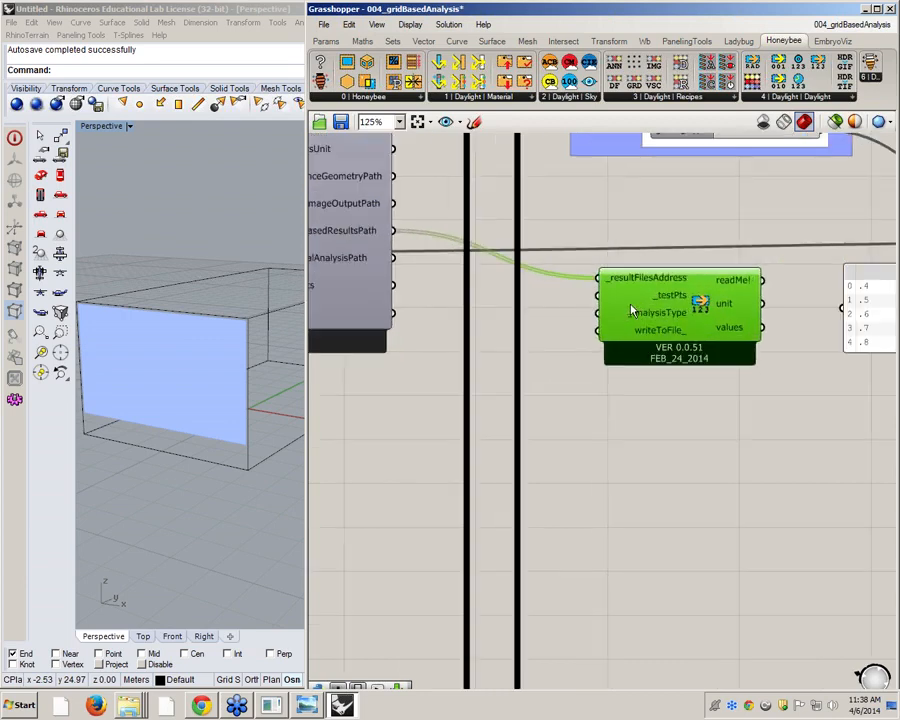
pyautogui.scroll(-2, 678, 302)
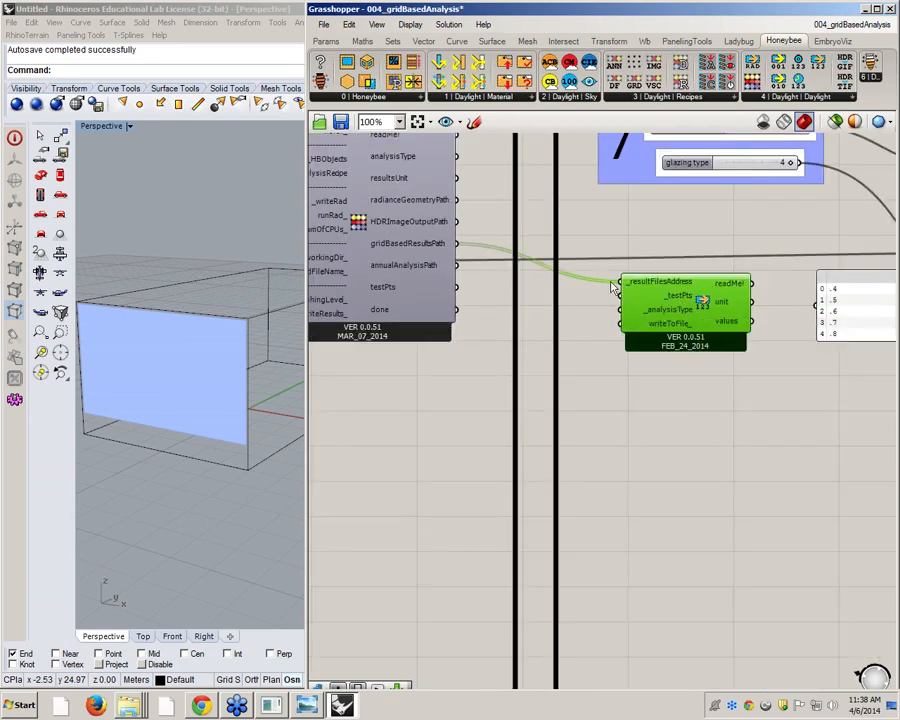
# Connect the testPts and analysisType outputs to the matching Read RAD Result inputs and reposition the component slightly.
pyautogui.moveTo(457, 288); pyautogui.dragTo(624, 305)
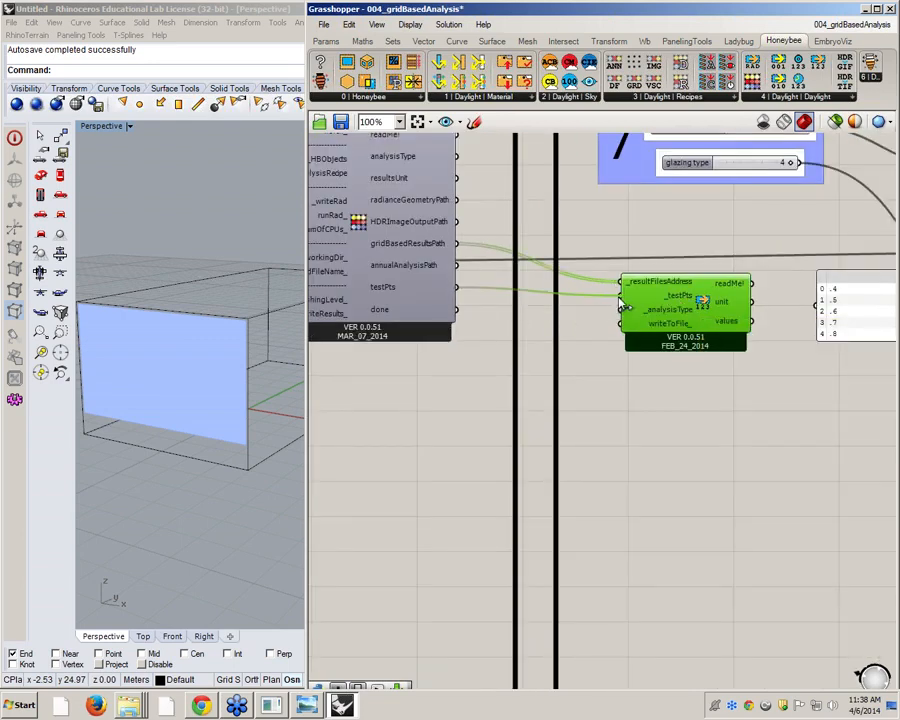
pyautogui.moveTo(619, 418); pyautogui.dragTo(627, 458, button='right')
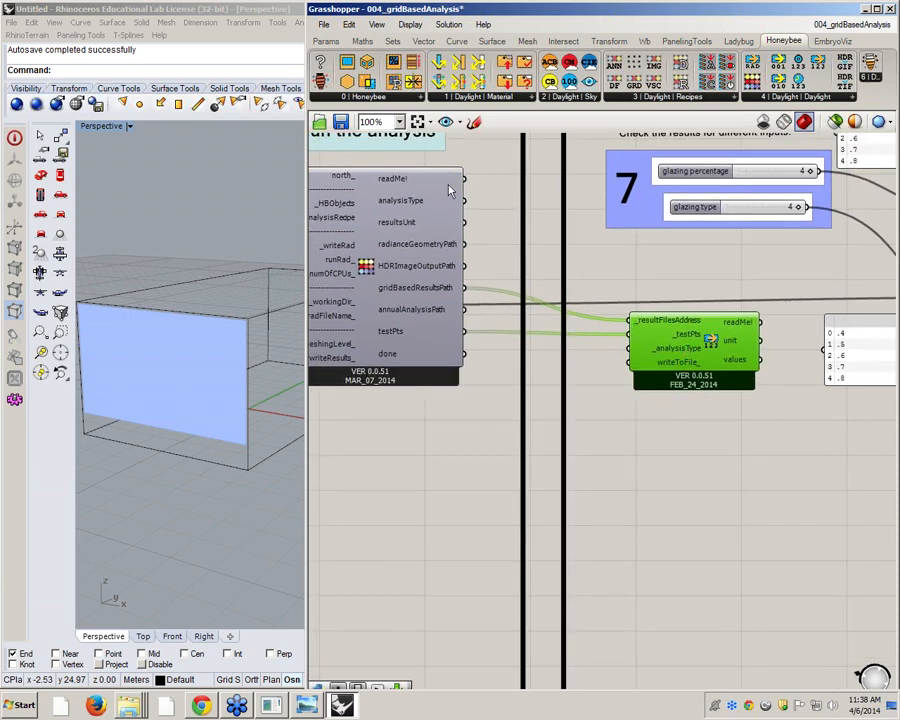
pyautogui.moveTo(468, 204); pyautogui.dragTo(627, 344)
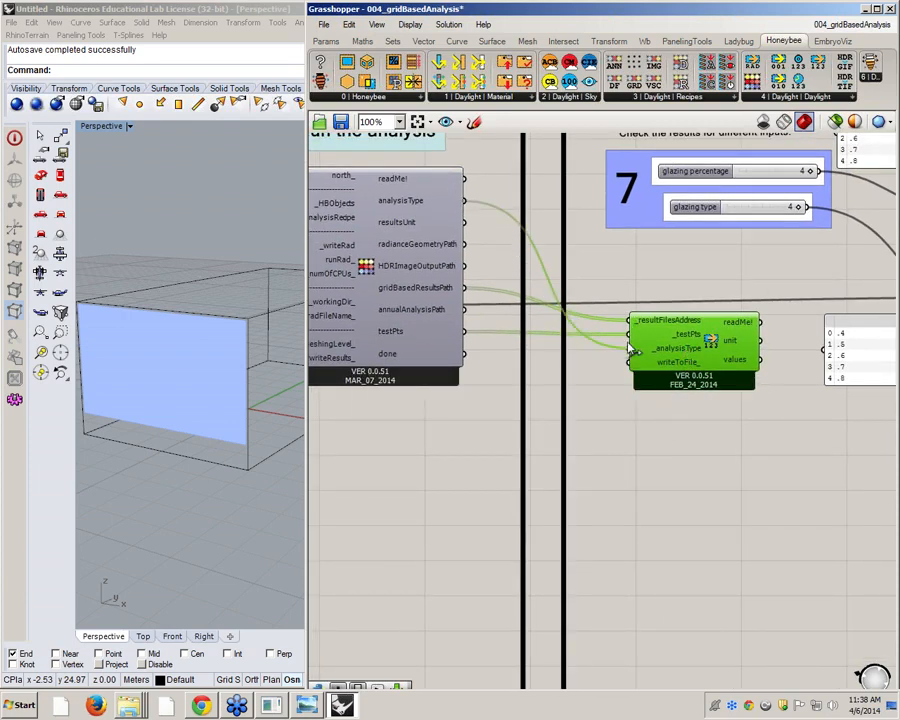
pyautogui.moveTo(697, 333); pyautogui.dragTo(687, 316)
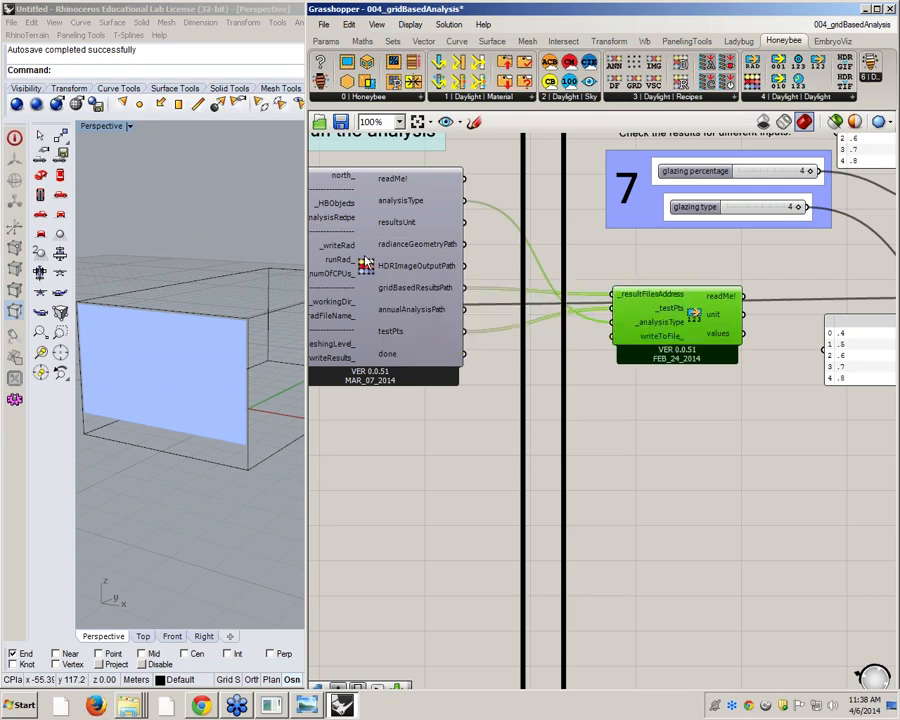
# Examine the unit and values outputs of the Read RAD Result component.
pyautogui.moveTo(366, 262)
pyautogui.moveTo(712, 314)
pyautogui.moveTo(657, 338)
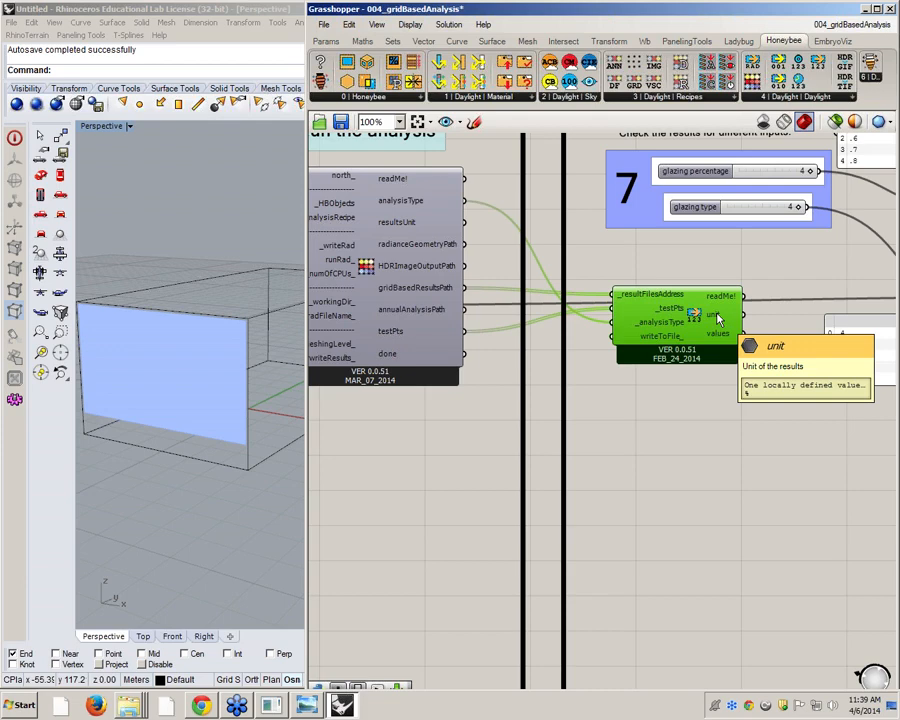
pyautogui.moveTo(718, 318); pyautogui.dragTo(530, 305, button='right')
pyautogui.scroll(-3, 567, 305)
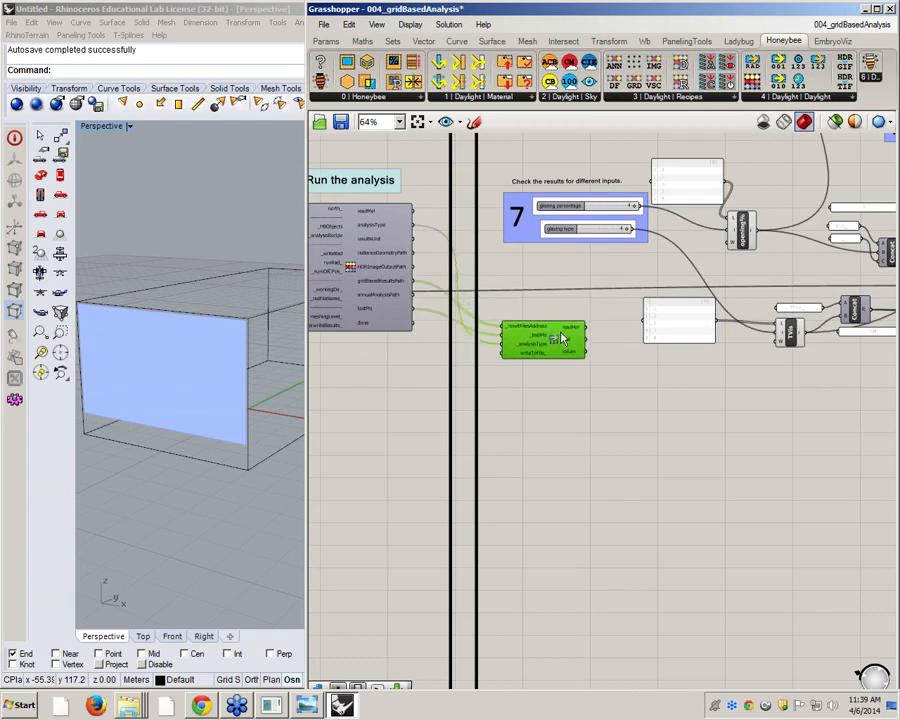
pyautogui.scroll(3, 565, 305)
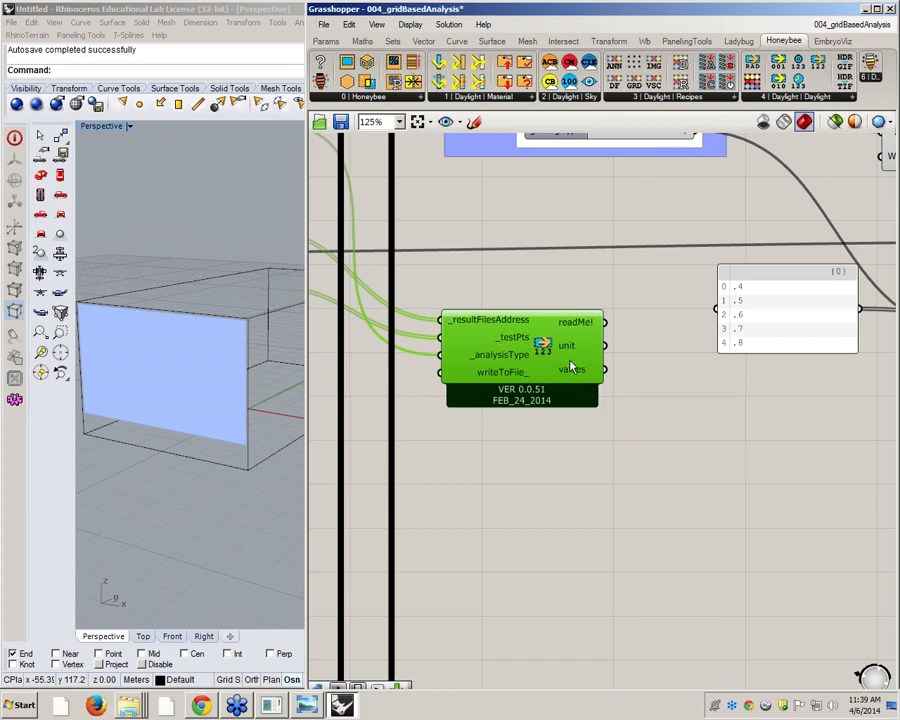
pyautogui.moveTo(571, 368)
# Open the Read RAD Result Python source, examine the sky horizontal illuminance divisor in readDFResult, and close the editor.
pyautogui.doubleClick(542, 346)
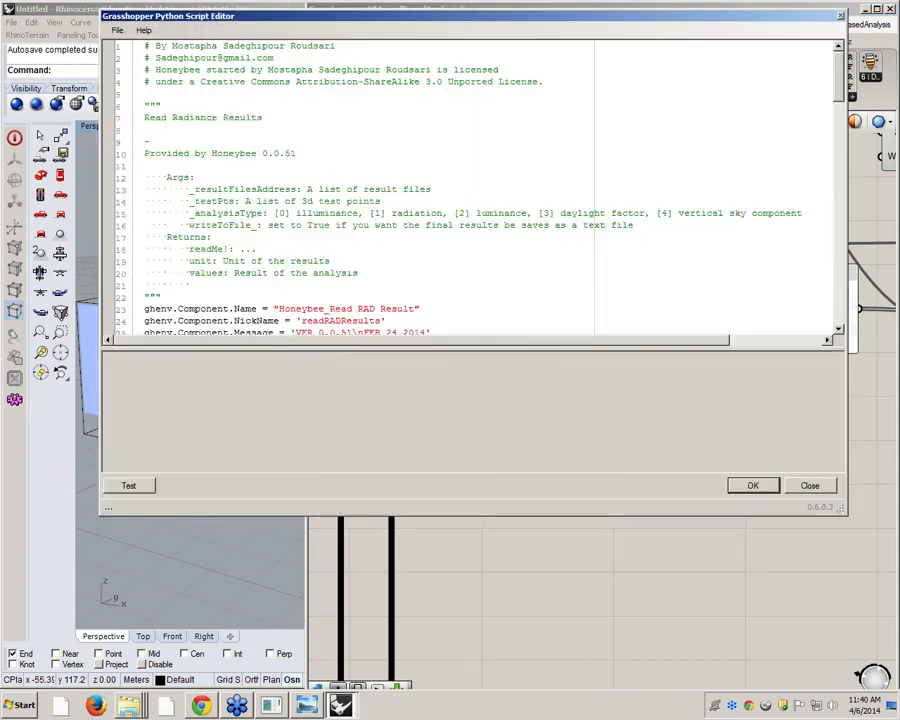
pyautogui.scroll(-10, 470, 190)
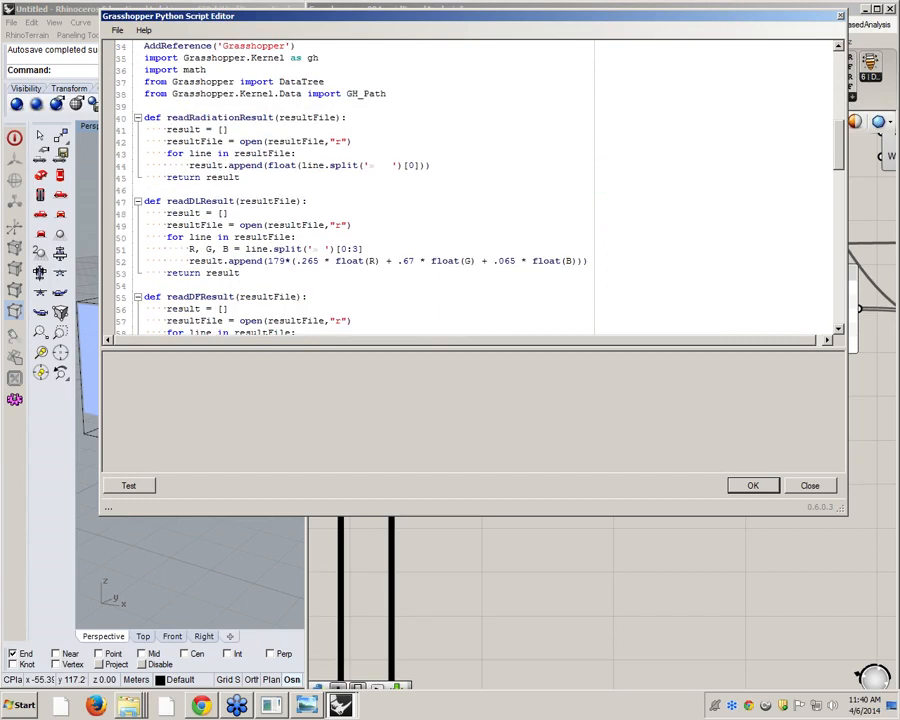
pyautogui.scroll(-2, 470, 190)
pyautogui.scroll(-1, 470, 190)
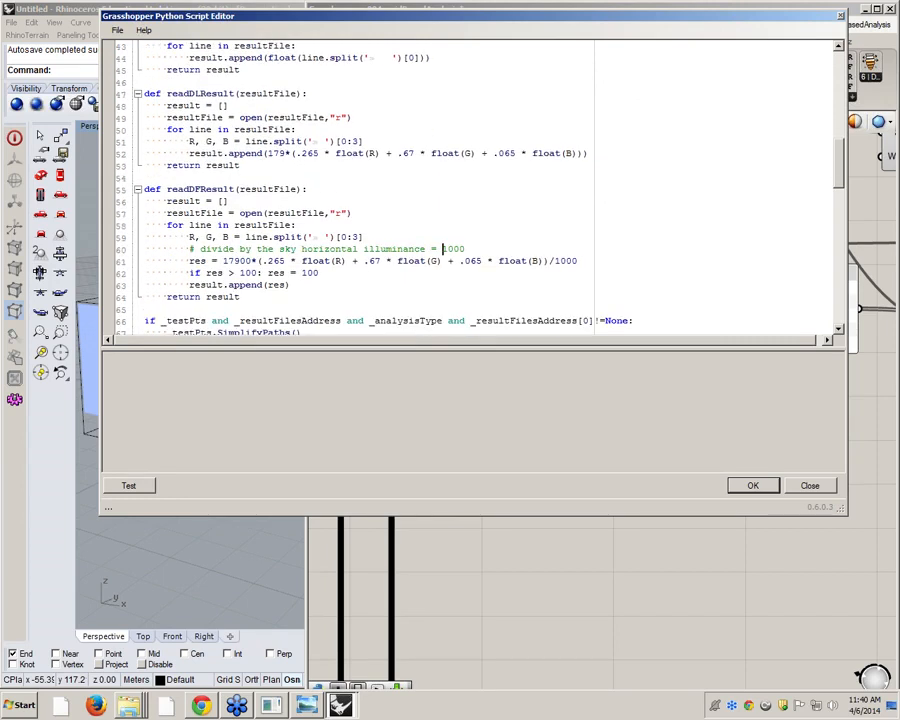
pyautogui.doubleClick(452, 249)
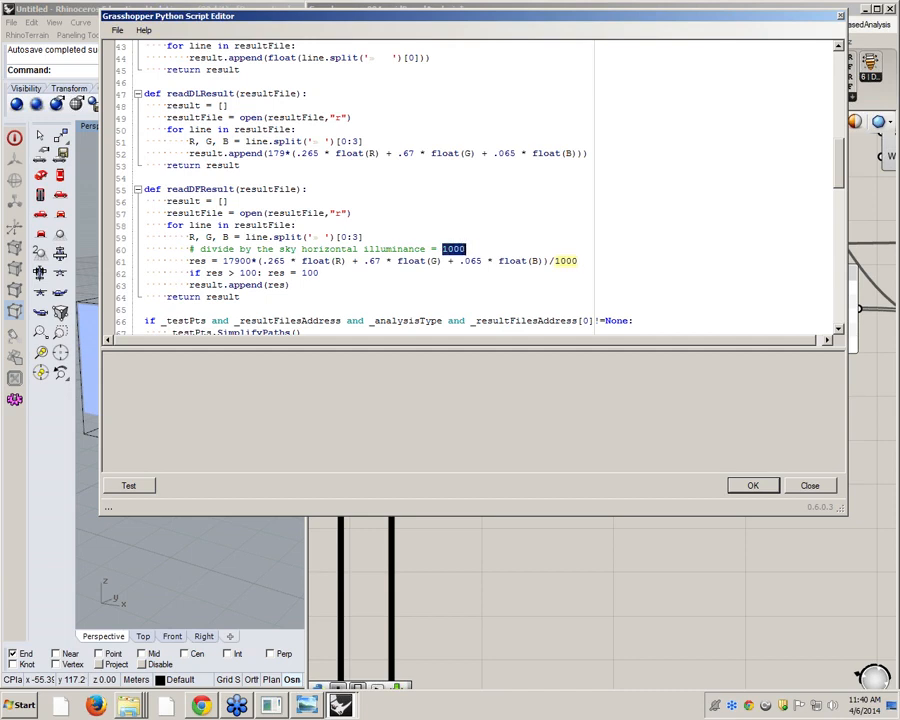
pyautogui.click(841, 17)
# Move the Read RAD Result component lower on the canvas and inspect the list in its values output.
pyautogui.scroll(-2, 630, 275)
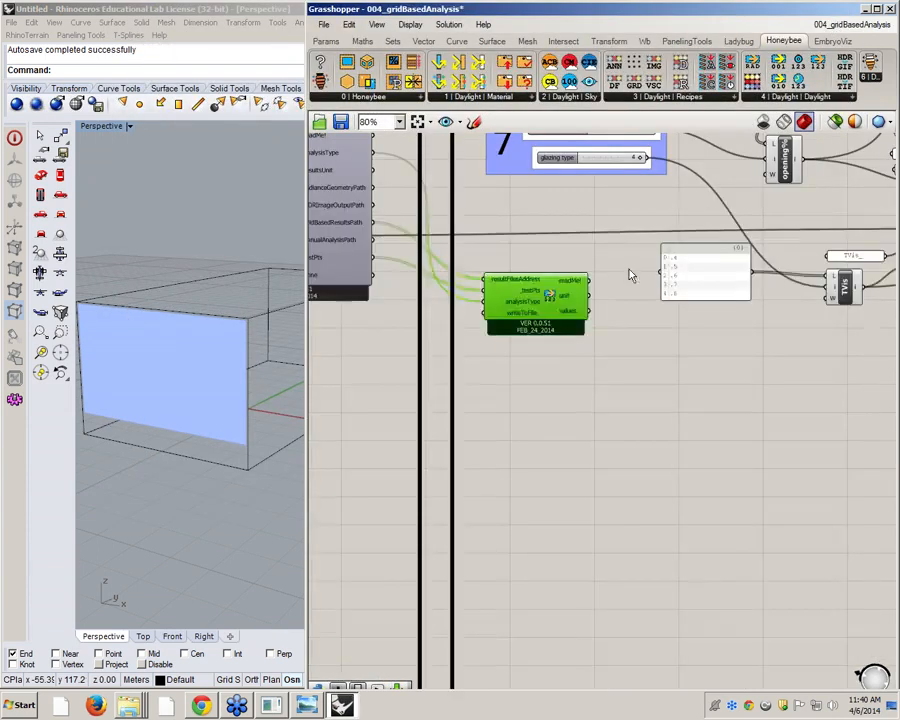
pyautogui.moveTo(549, 309); pyautogui.dragTo(563, 362)
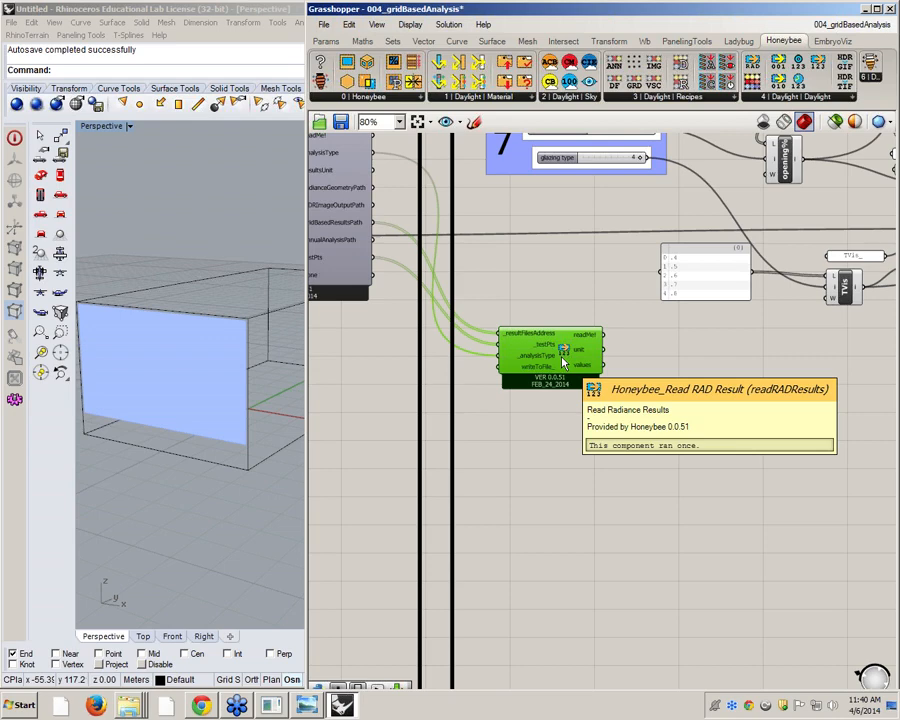
pyautogui.scroll(3, 561, 364)
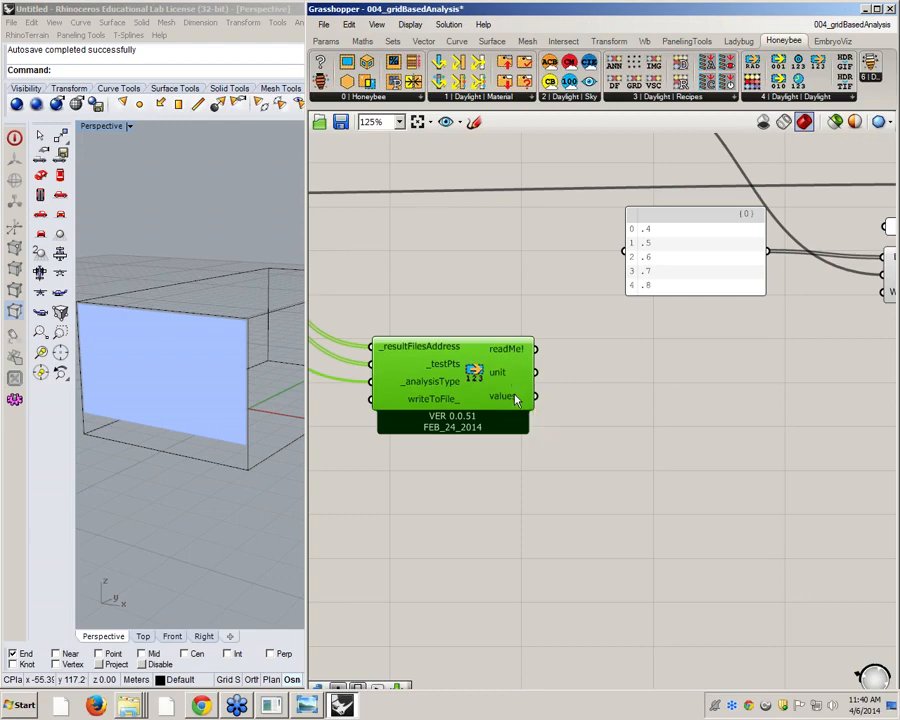
pyautogui.moveTo(515, 399)
pyautogui.scroll(-2, 515, 399)
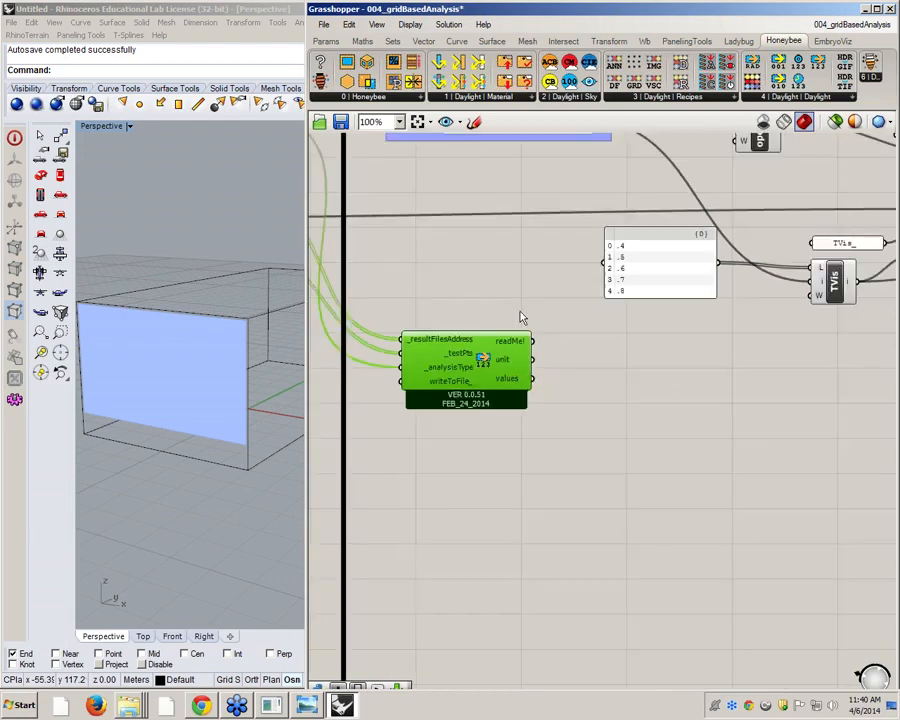
pyautogui.scroll(-1, 525, 353)
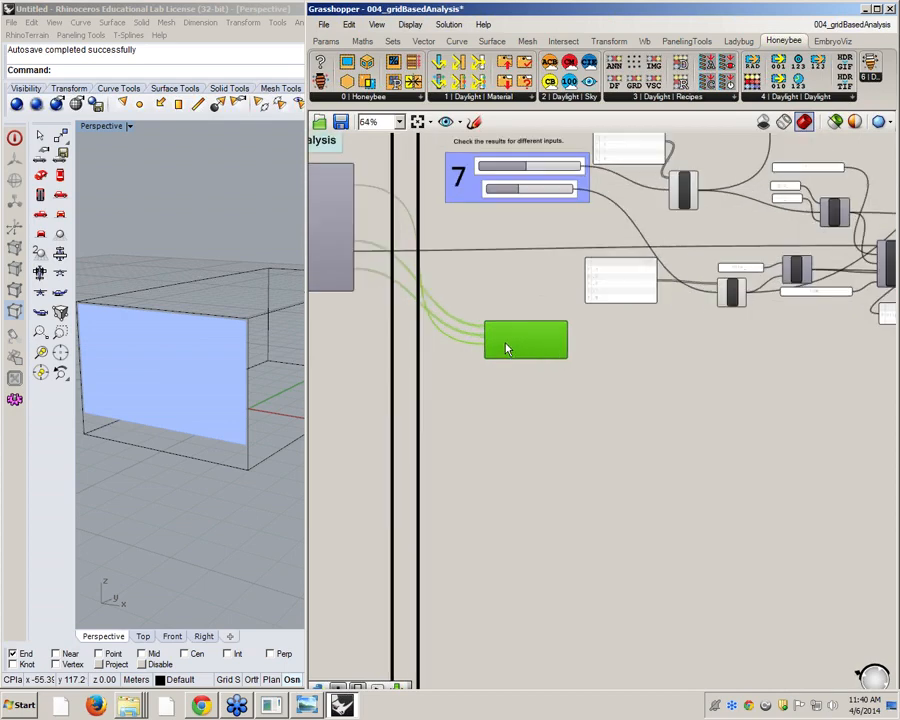
pyautogui.scroll(1, 524, 352)
pyautogui.scroll(1, 530, 365)
pyautogui.moveTo(531, 364)
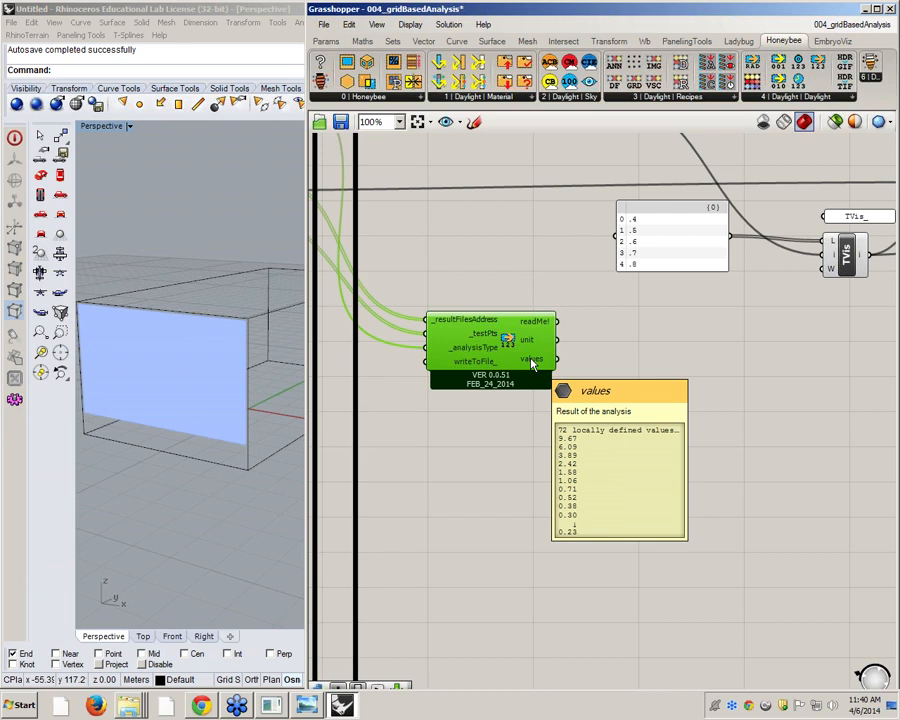
# Examine the testPts output of the Run the analysis component and return to the Read RAD Result component.
pyautogui.moveTo(566, 398); pyautogui.dragTo(500, 416, button='right')
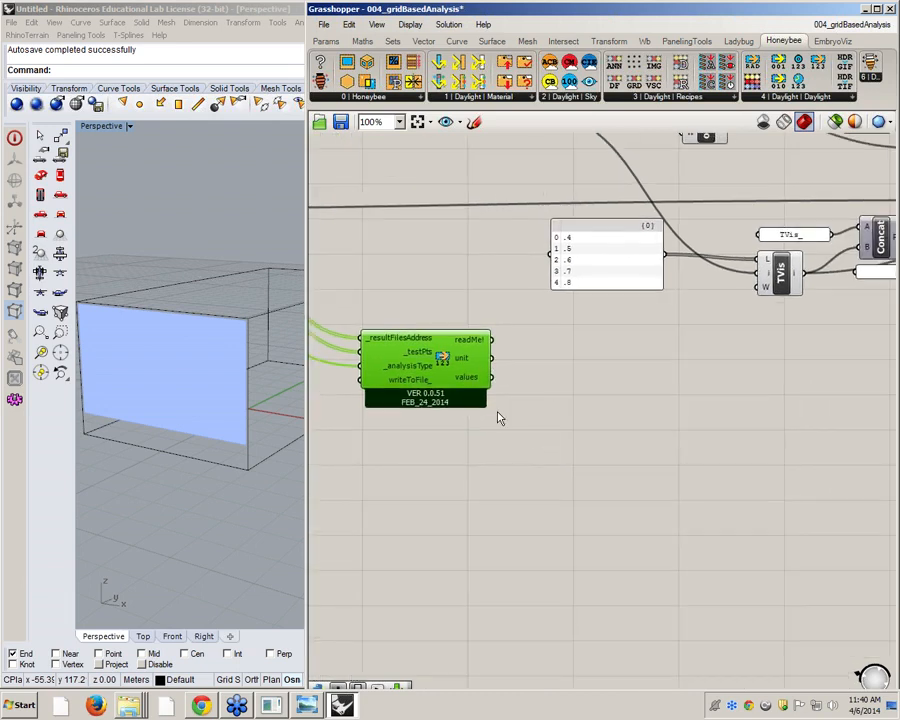
pyautogui.moveTo(617, 424); pyautogui.dragTo(588, 424, button='right')
pyautogui.scroll(-3, 574, 397)
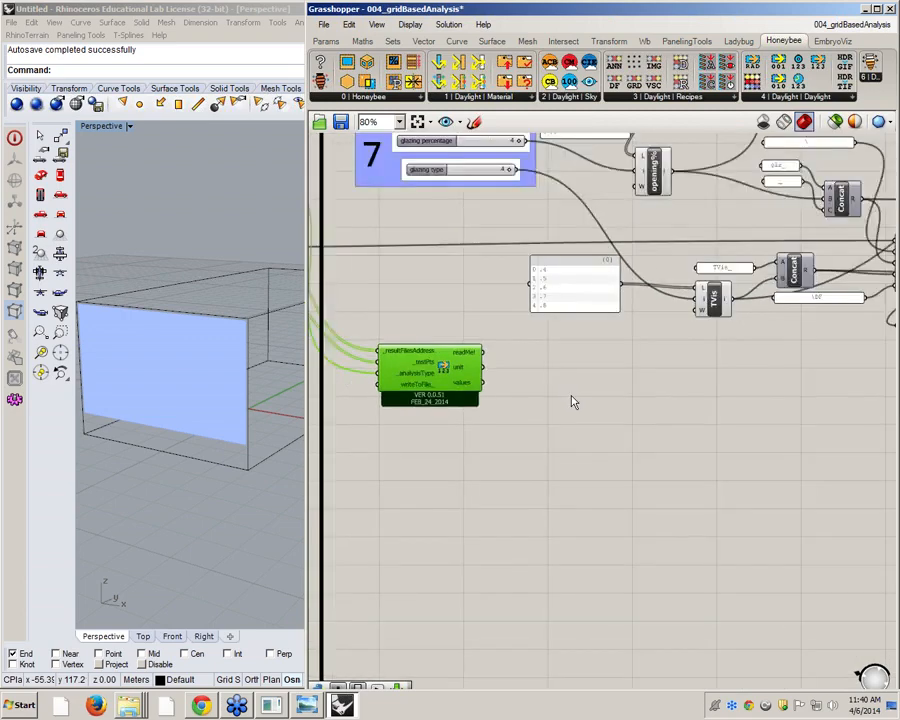
pyautogui.scroll(2, 382, 331)
pyautogui.scroll(2, 362, 318)
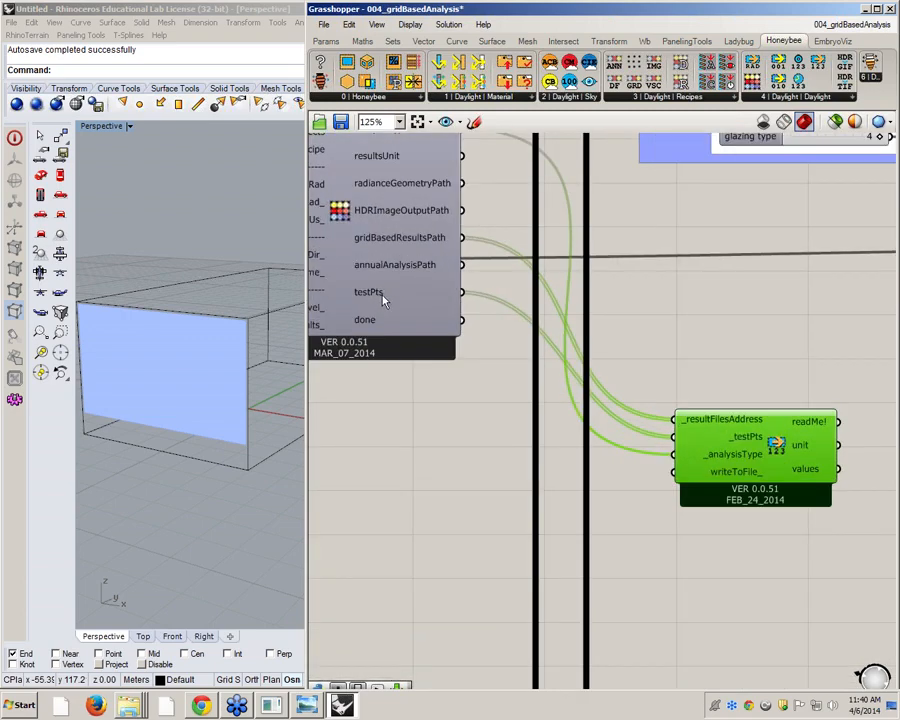
pyautogui.moveTo(380, 298)
pyautogui.scroll(-3, 368, 300)
pyautogui.scroll(2, 563, 398)
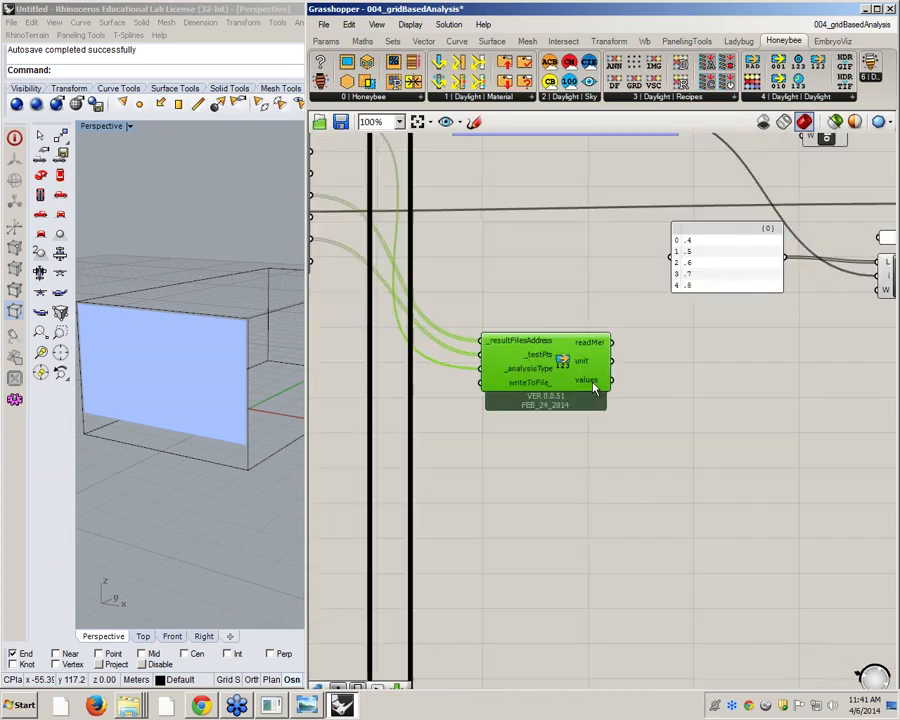
# Add a Gradient component below the Read RAD Result component and apply the red-orange-yellow-blue preset.
pyautogui.moveTo(578, 380); pyautogui.dragTo(554, 372)
pyautogui.doubleClick(657, 394)
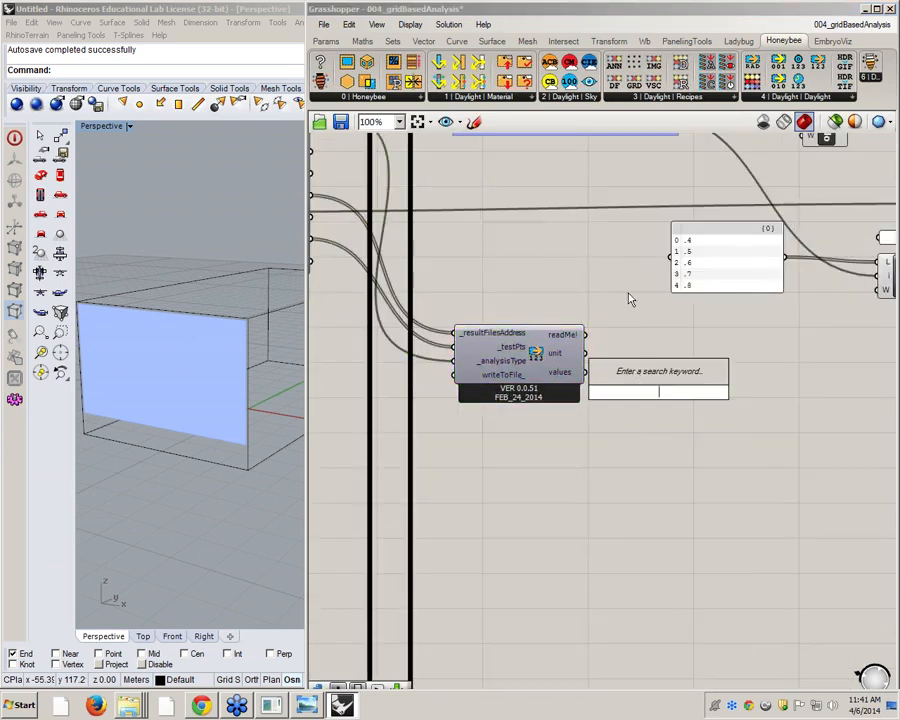
pyautogui.click(327, 42)
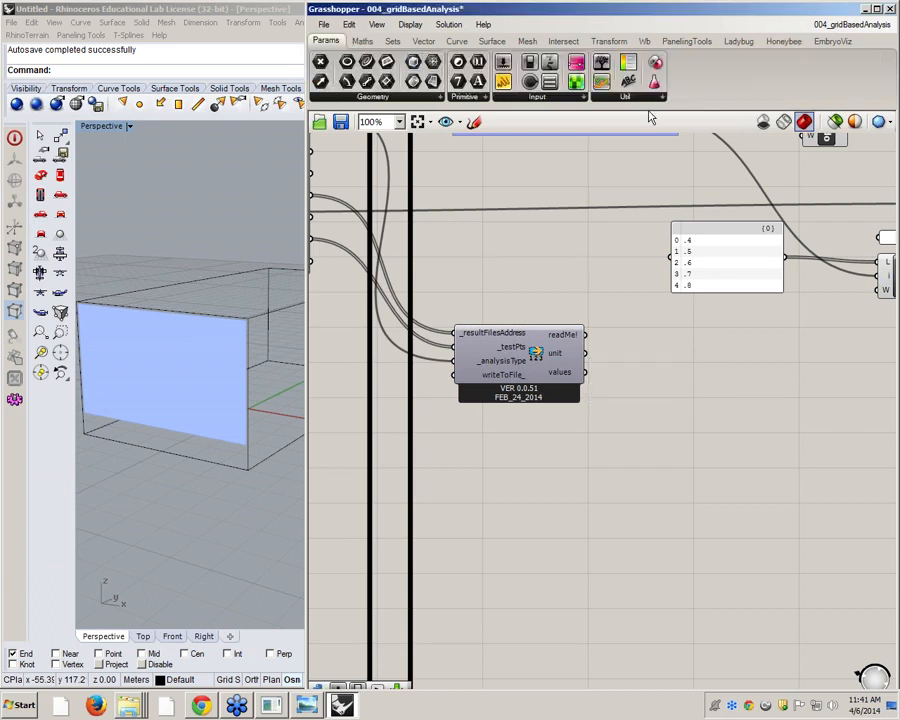
pyautogui.moveTo(578, 64); pyautogui.dragTo(729, 480)
pyautogui.scroll(1, 701, 474)
pyautogui.rightClick(650, 472)
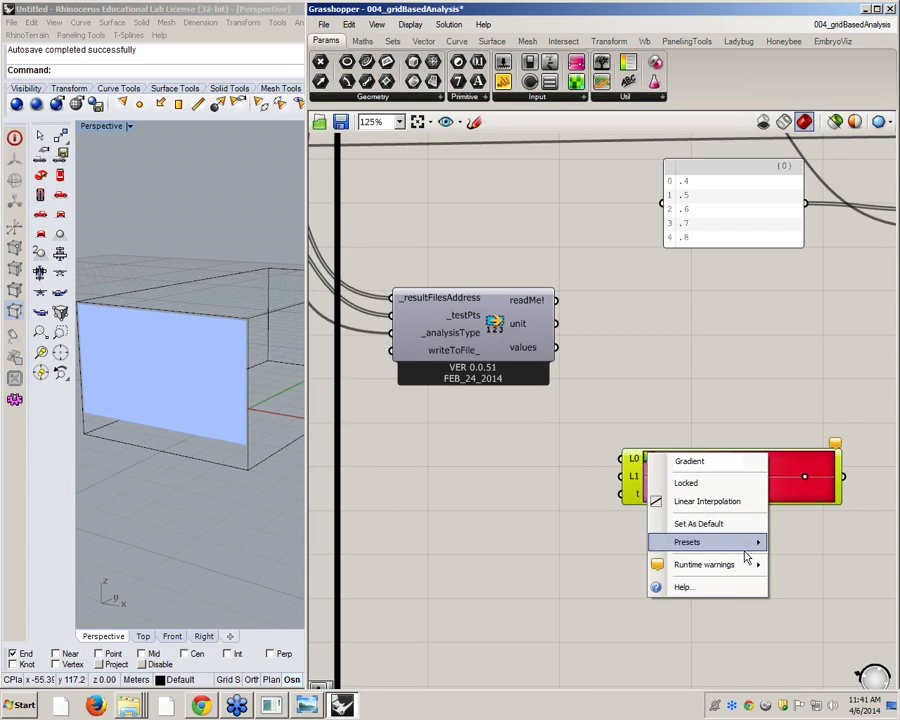
pyautogui.moveTo(745, 545)
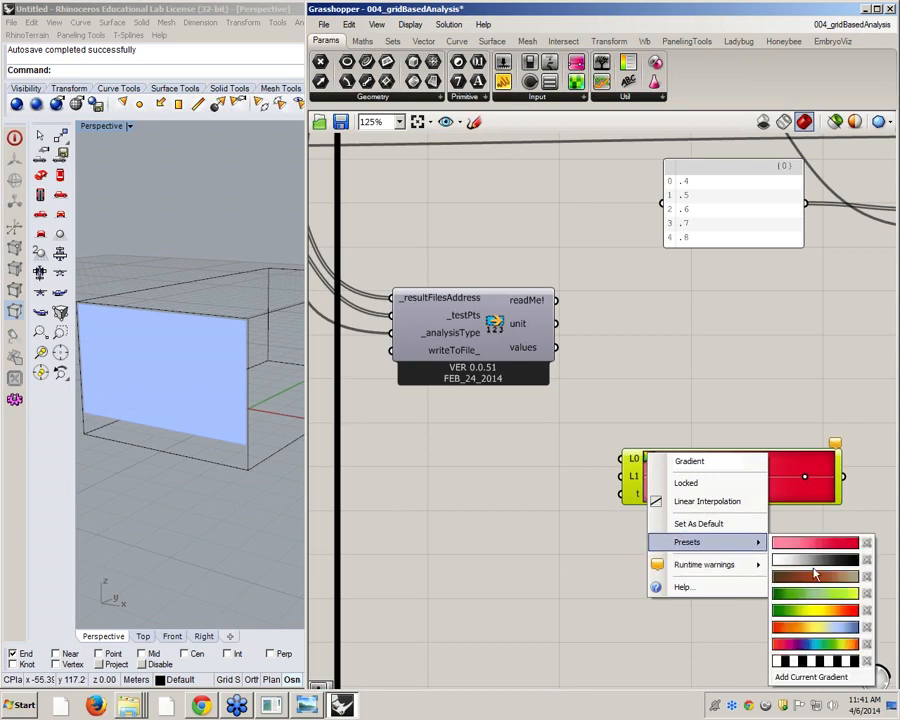
pyautogui.click(815, 627)
pyautogui.scroll(-1, 600, 530)
# Add a Bounds component below Read RAD Result, feed it the values output, and inspect its domain.
pyautogui.doubleClick(556, 486)
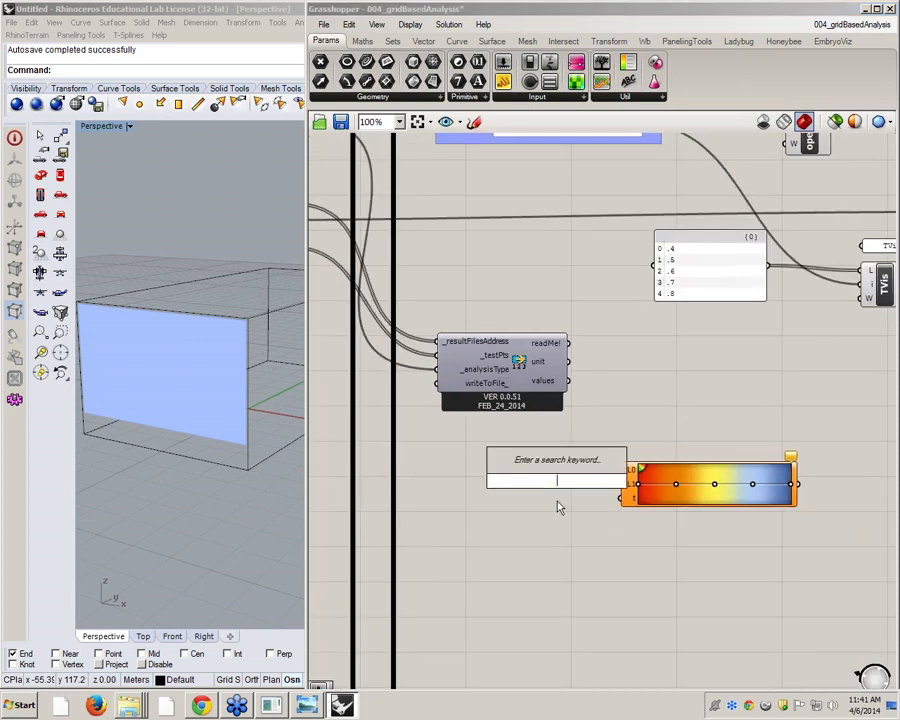
pyautogui.scroll(3, 638, 470)
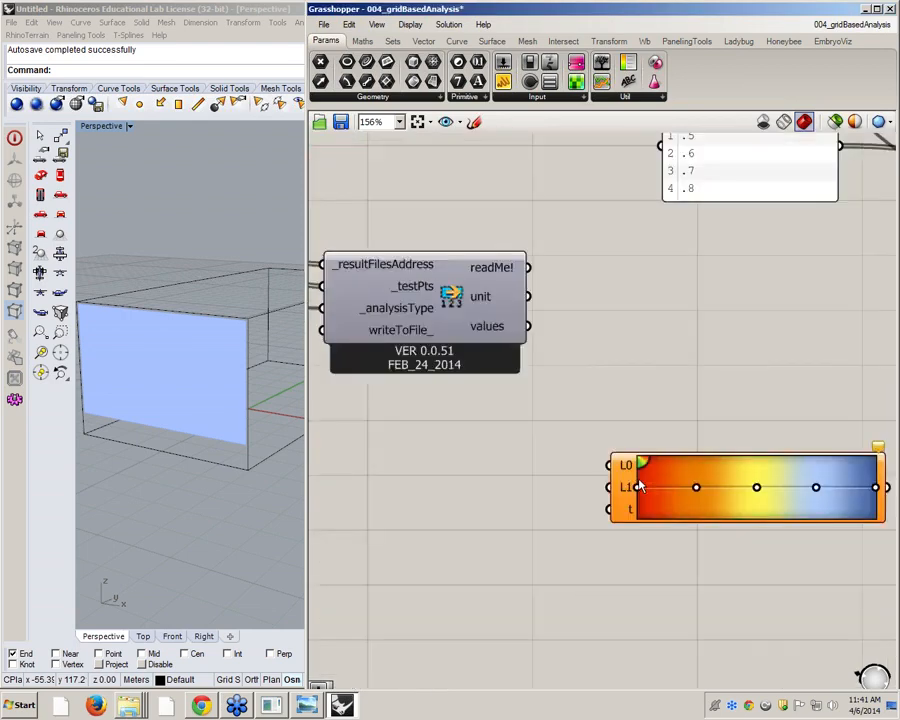
pyautogui.scroll(-2, 612, 452)
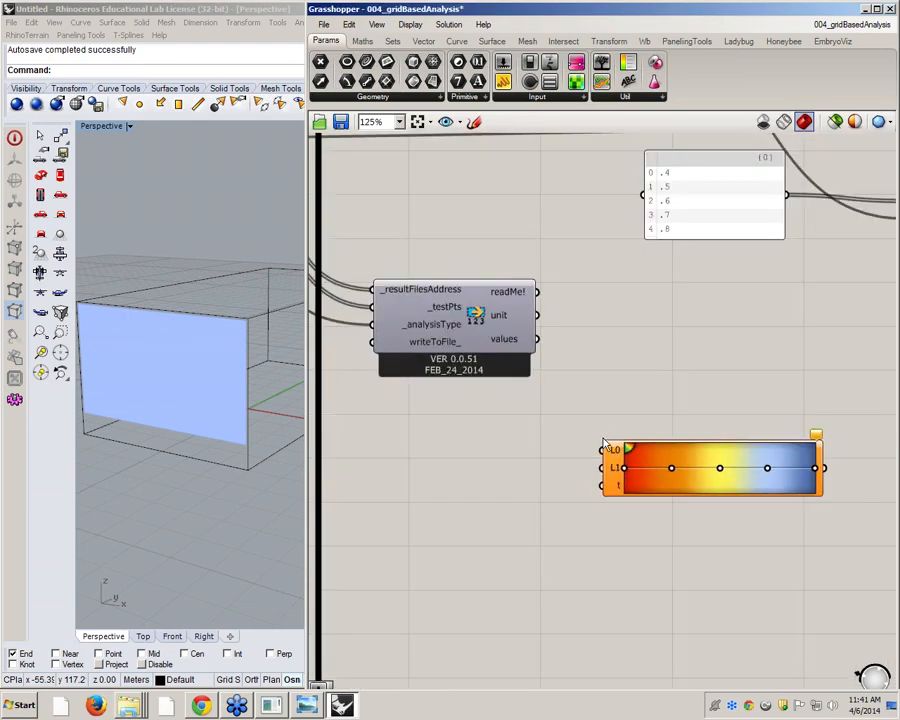
pyautogui.doubleClick(476, 432)
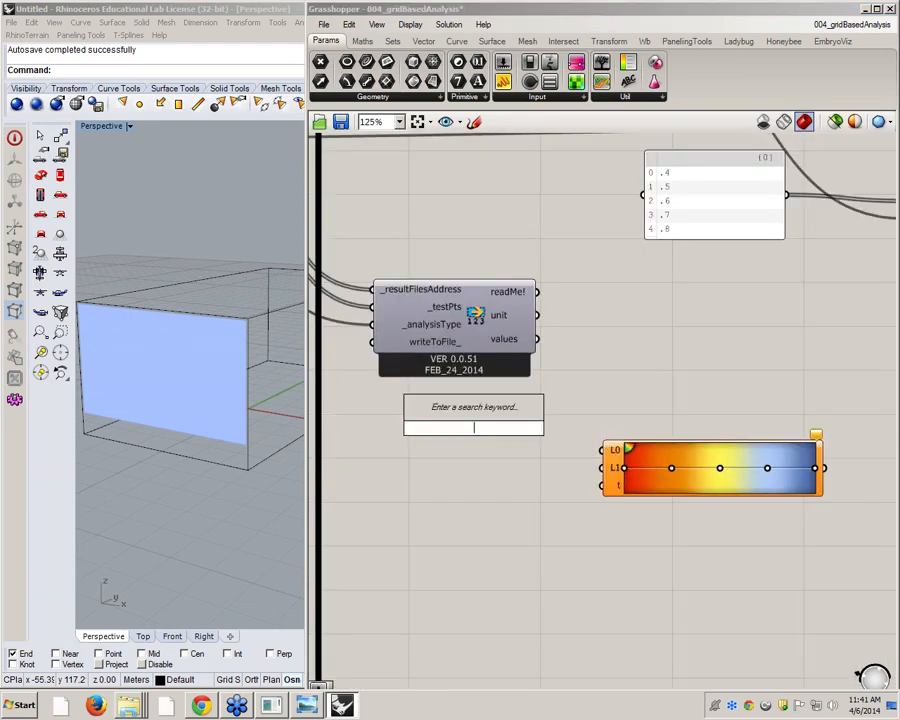
pyautogui.write('bound')
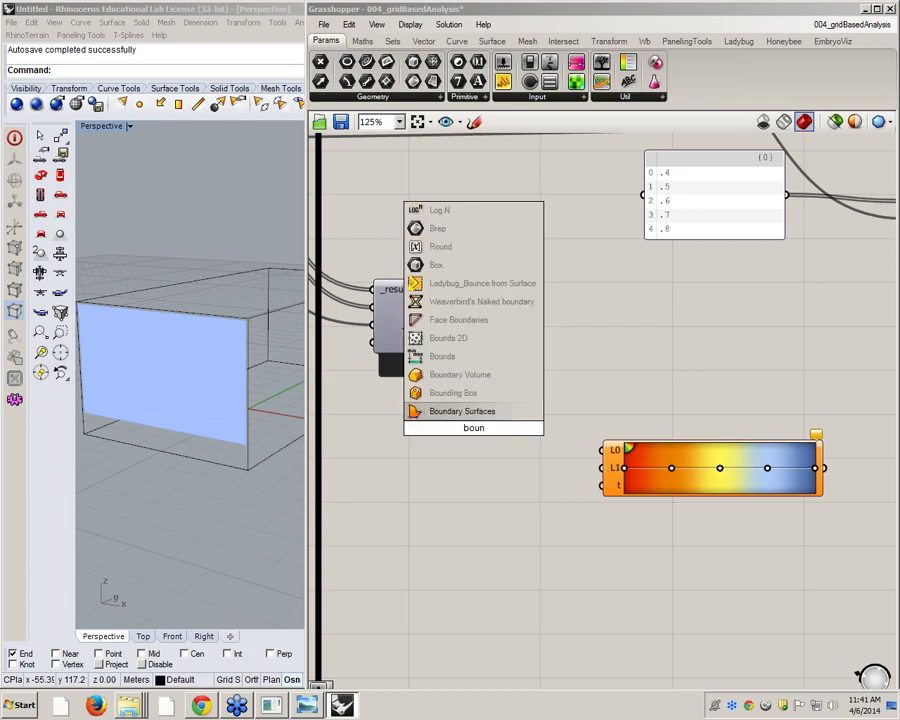
pyautogui.click(482, 391)
pyautogui.moveTo(537, 339); pyautogui.dragTo(458, 428)
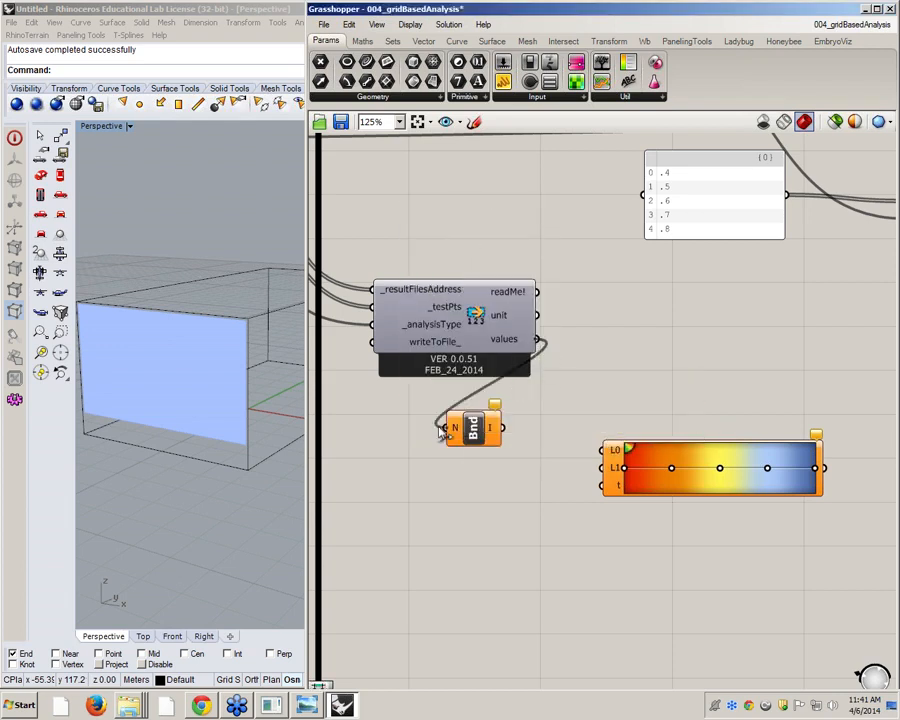
pyautogui.click(488, 431)
pyautogui.moveTo(500, 431)
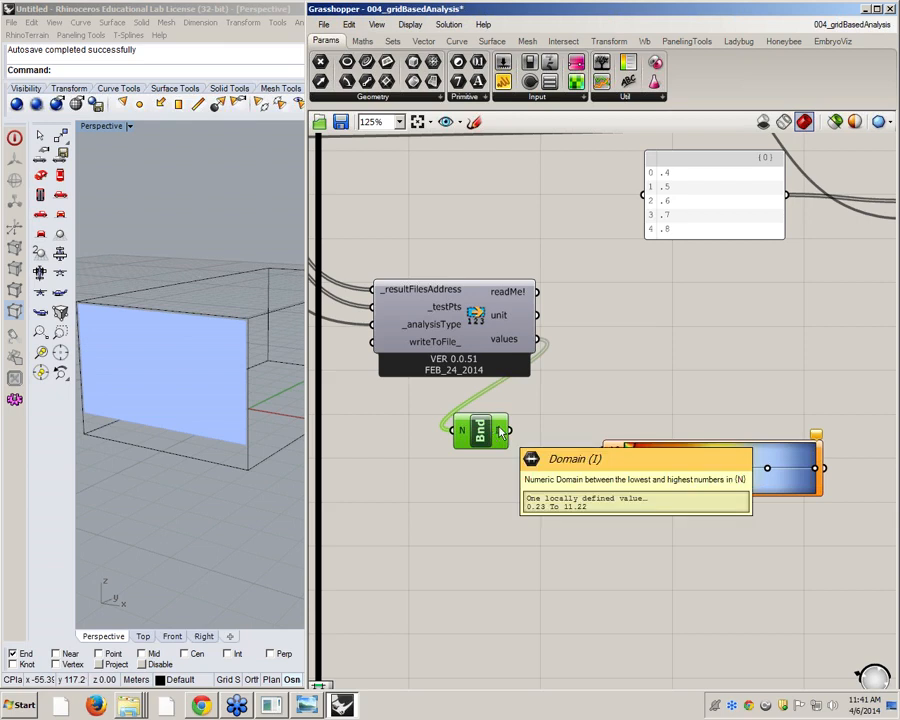
# Add a Deconstruct Domain component and connect the Bounds domain output to its input.
pyautogui.doubleClick(565, 385)
pyautogui.write('deco')
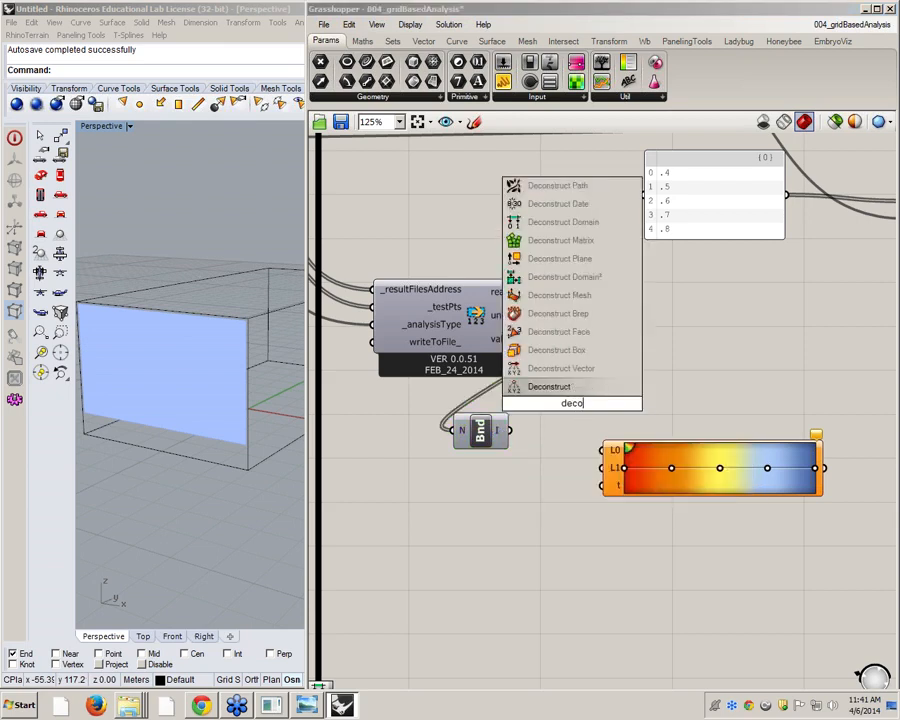
pyautogui.write('mpoawe')
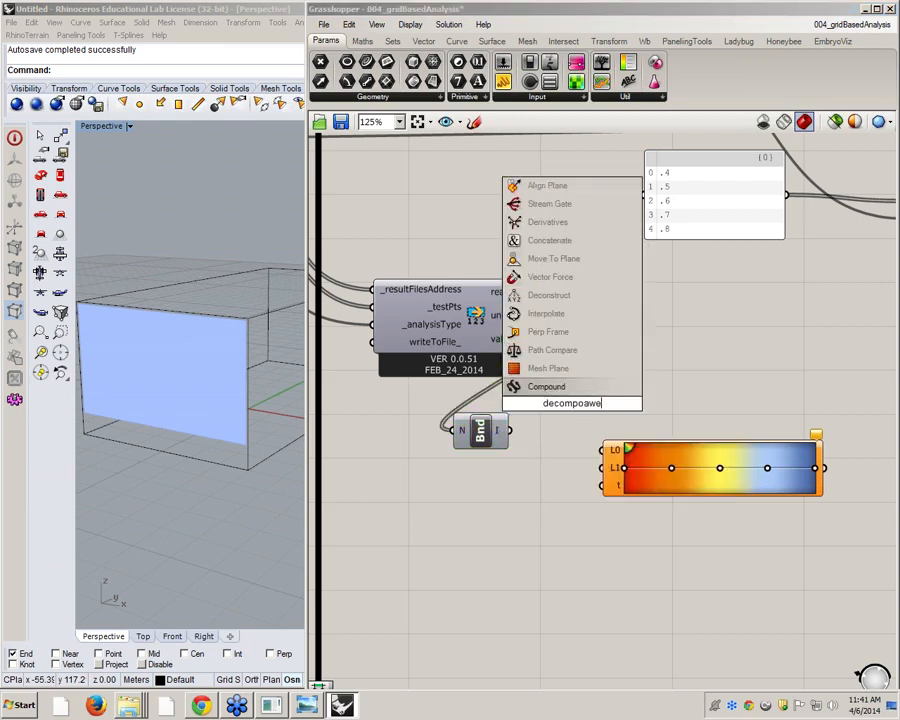
pyautogui.press('BackSpace')
pyautogui.press('BackSpace')
pyautogui.press('BackSpace')
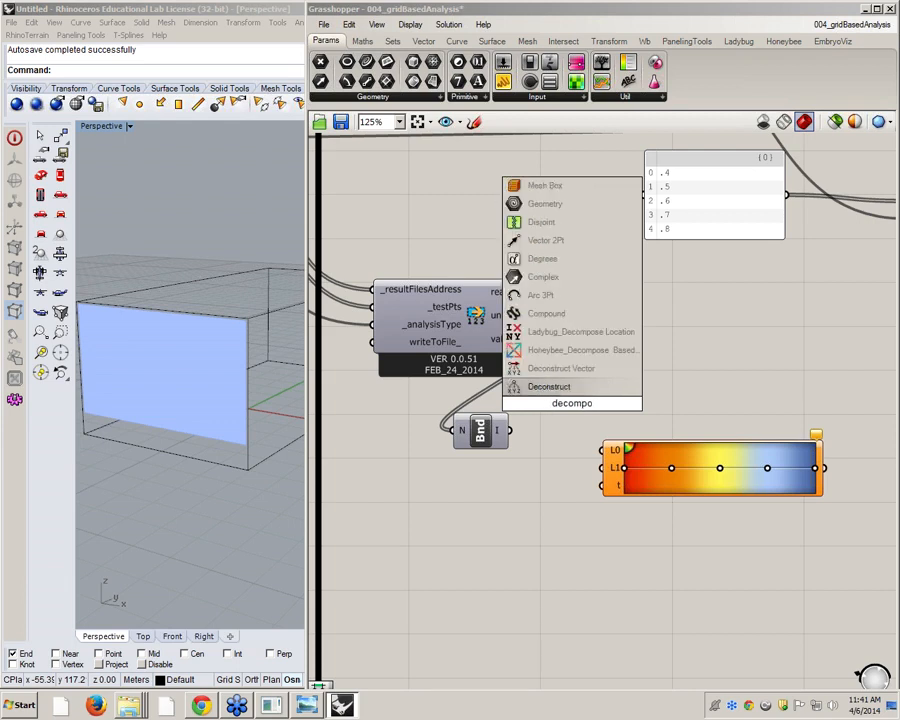
pyautogui.write('se doma')
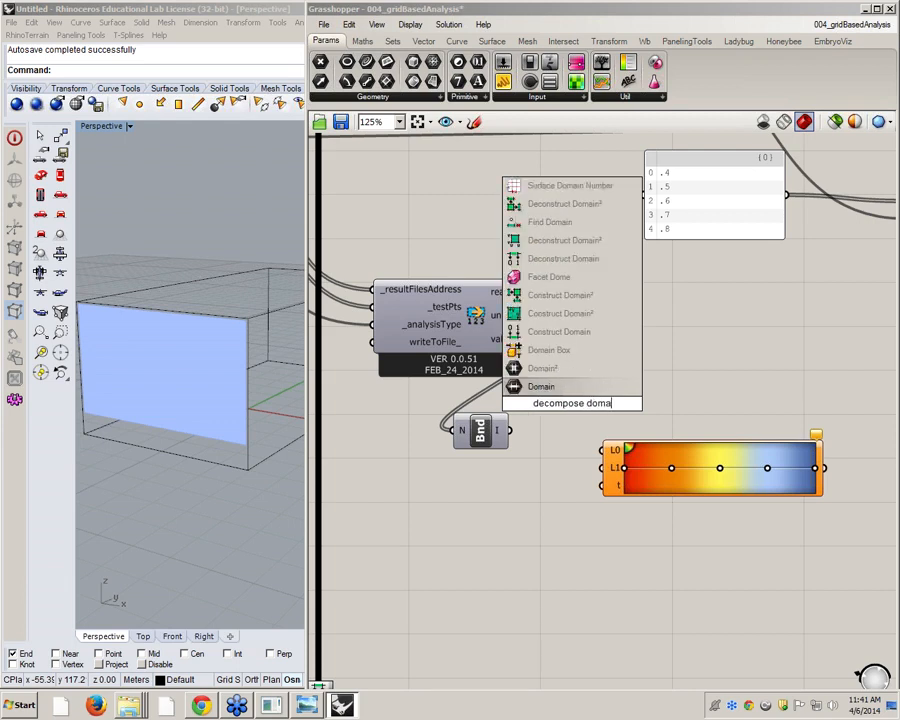
pyautogui.click(556, 331)
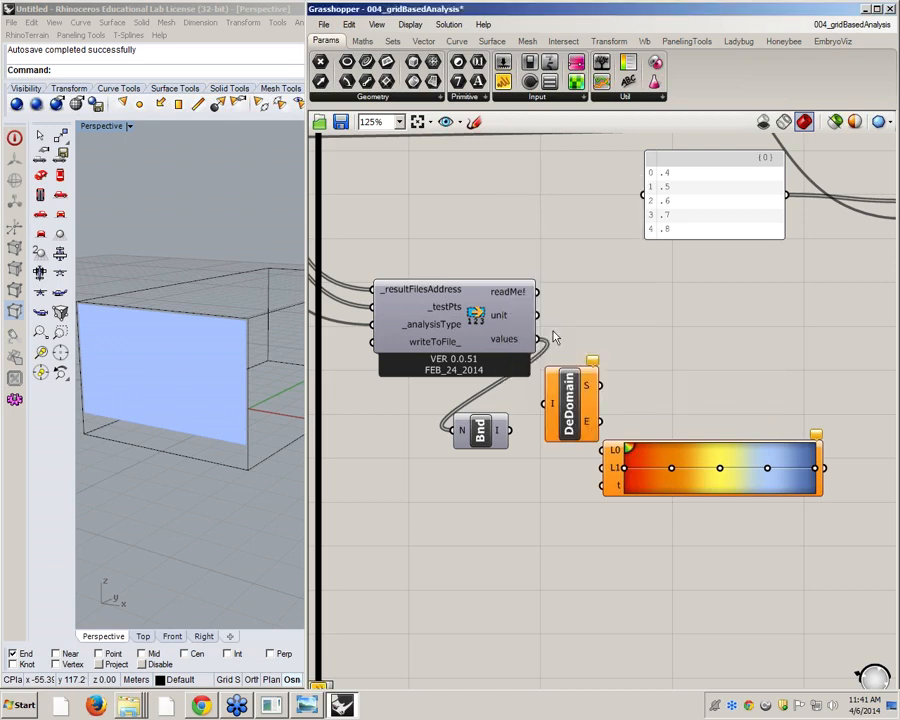
pyautogui.moveTo(532, 408); pyautogui.dragTo(544, 403)
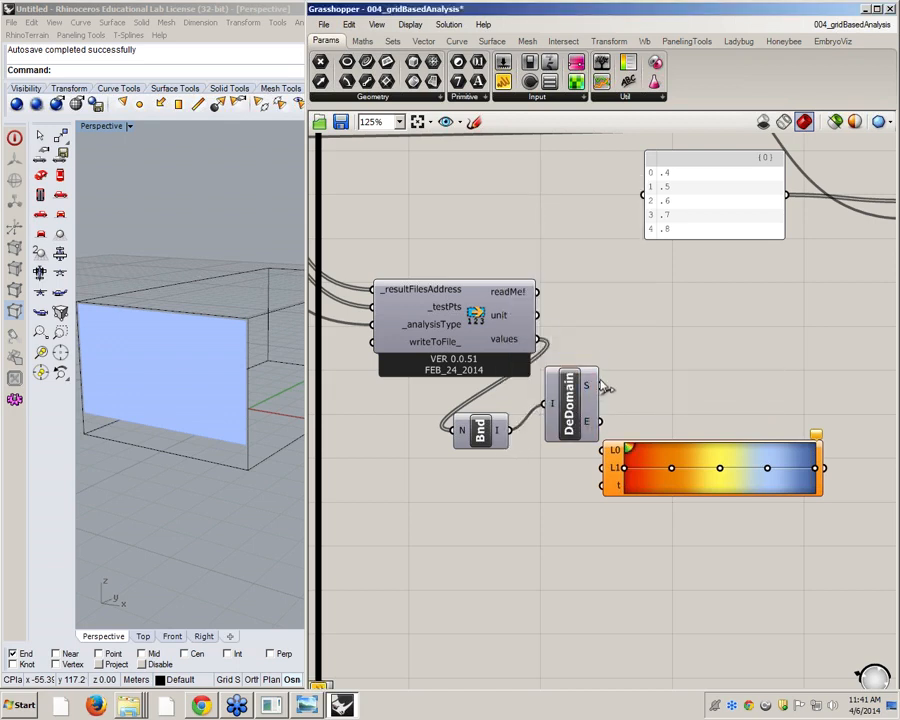
# Wire the domain start to the gradient's L1, the domain end to L0 and the analysis values to t, placing the gradient below DeDomain.
pyautogui.moveTo(600, 386); pyautogui.dragTo(601, 422)
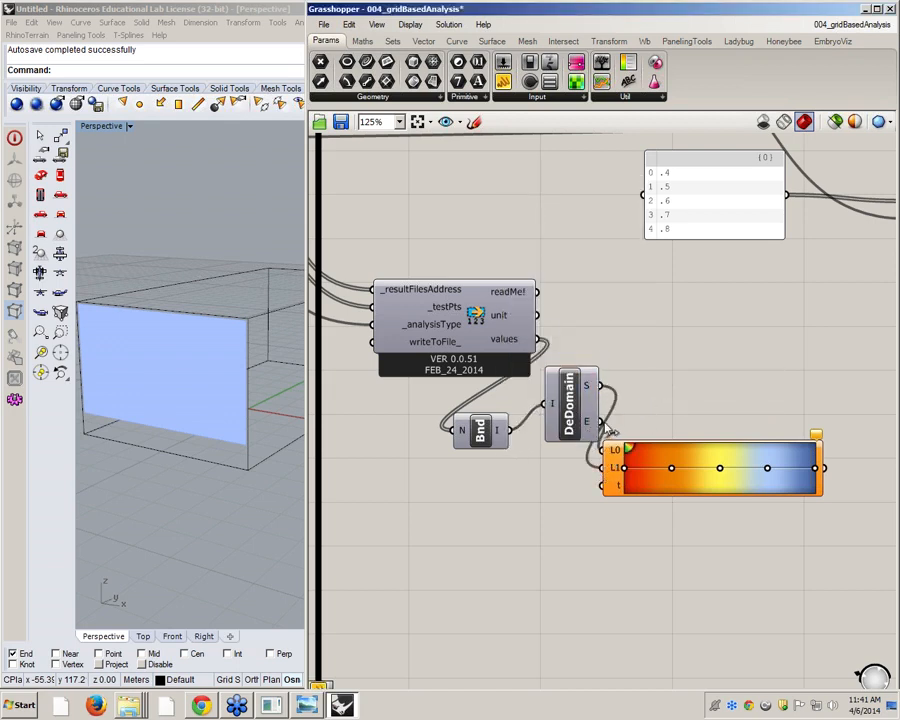
pyautogui.moveTo(696, 459); pyautogui.dragTo(720, 401)
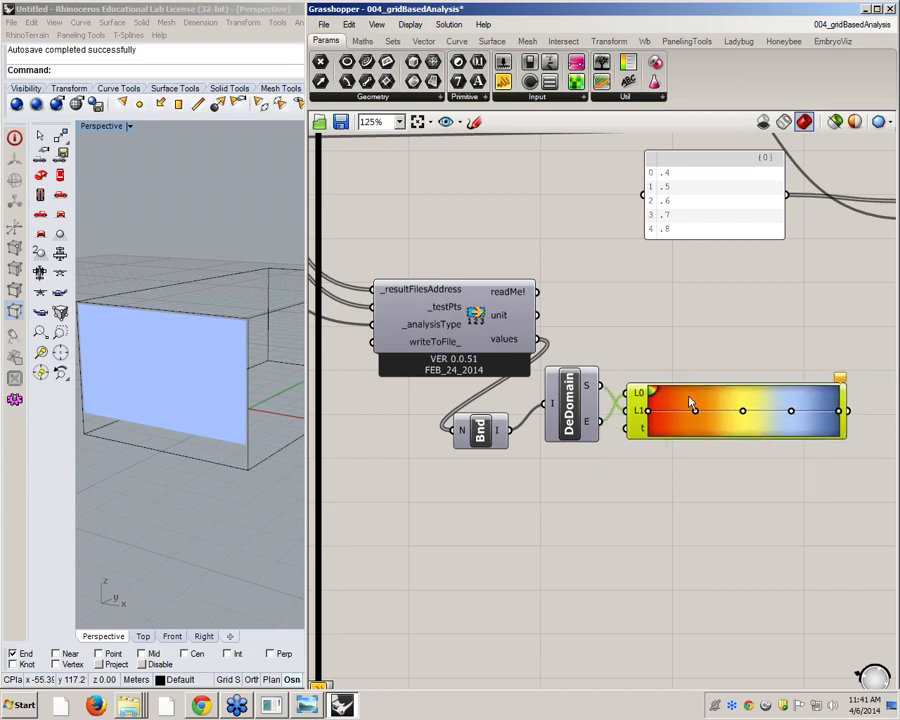
pyautogui.moveTo(688, 465); pyautogui.dragTo(574, 463, button='right')
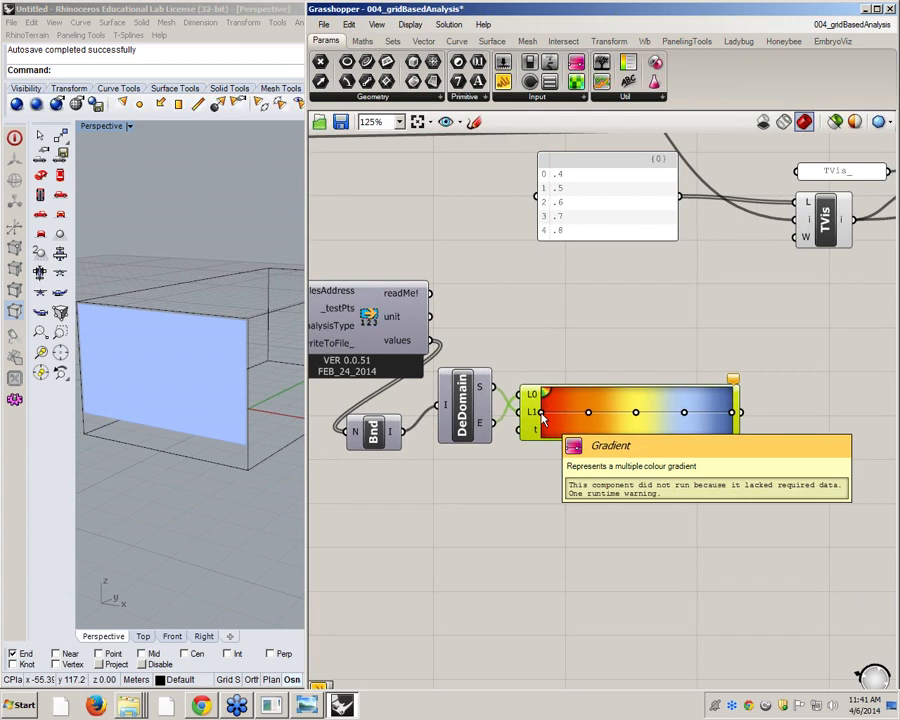
pyautogui.moveTo(493, 490); pyautogui.dragTo(589, 496, button='right')
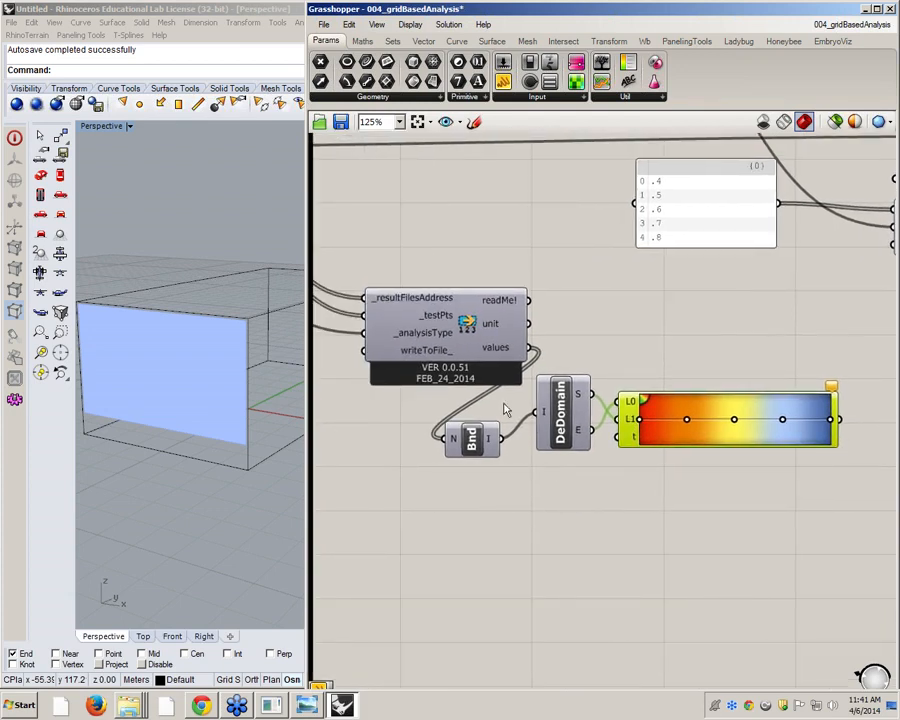
pyautogui.moveTo(712, 415); pyautogui.dragTo(660, 543)
pyautogui.moveTo(809, 543); pyautogui.dragTo(665, 527, button='right')
# Add a Custom Preview component with the gradient output as shader and the analysis test points as geometry, and view the coloured points from above.
pyautogui.doubleClick(704, 402)
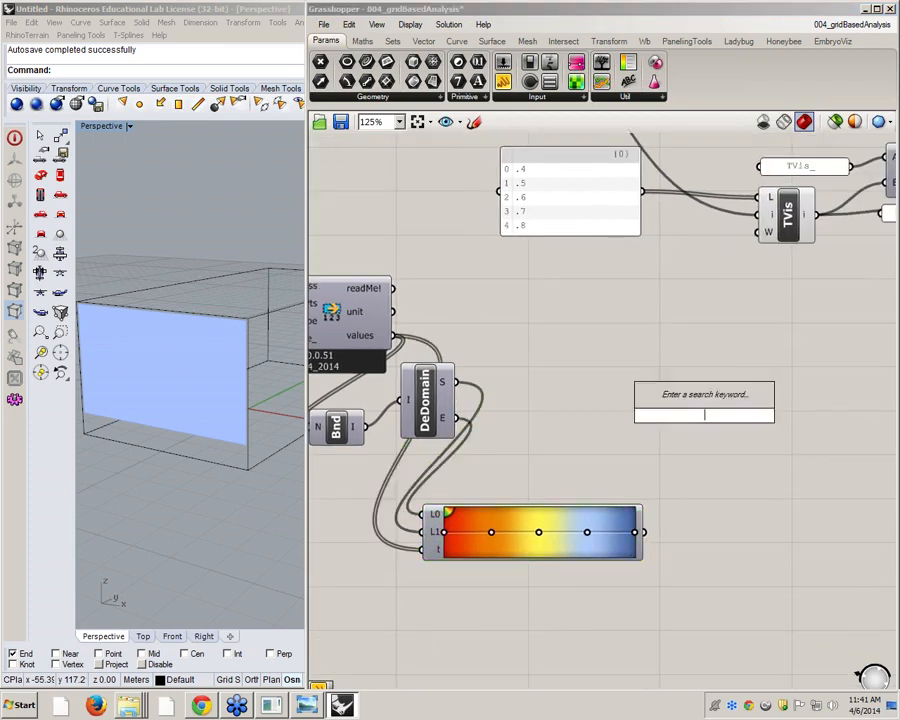
pyautogui.write('prev')
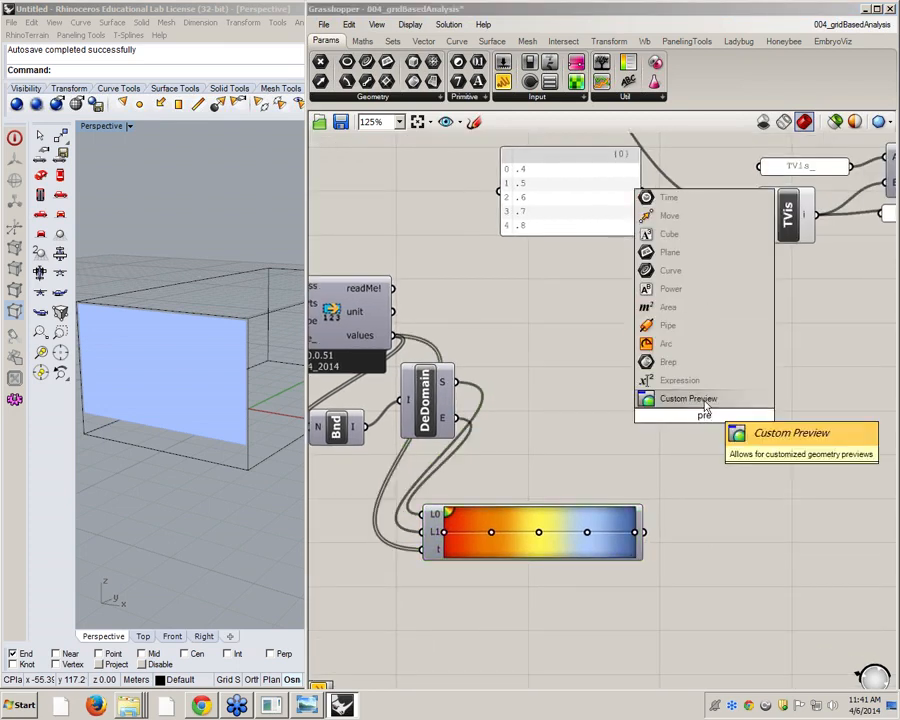
pyautogui.press('Return')
pyautogui.moveTo(645, 532); pyautogui.dragTo(688, 429)
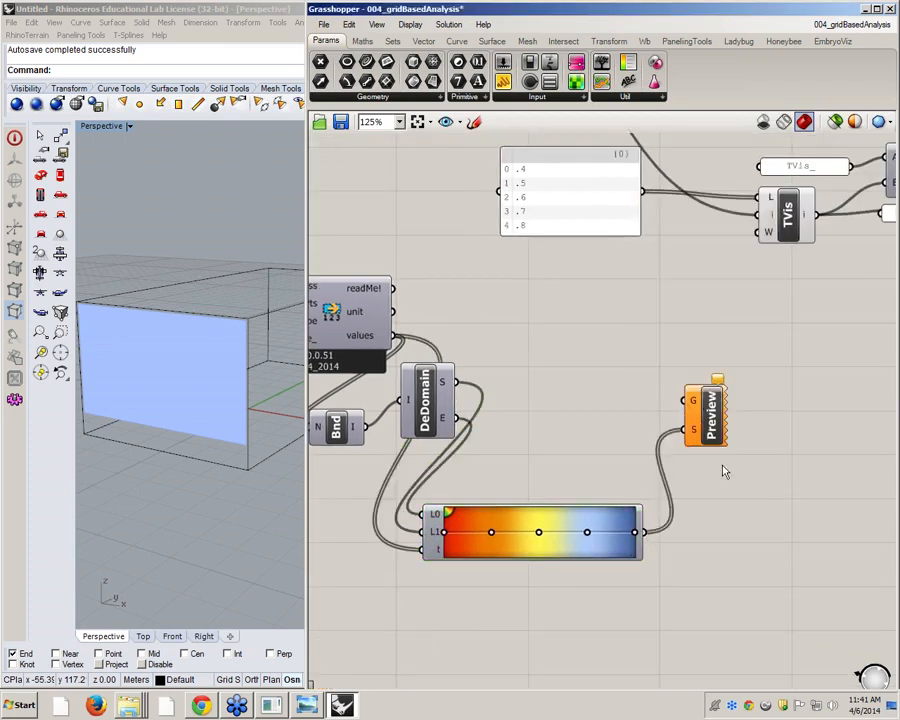
pyautogui.scroll(-2, 722, 470)
pyautogui.moveTo(346, 277); pyautogui.dragTo(378, 273, button='right')
pyautogui.moveTo(363, 263); pyautogui.dragTo(767, 411)
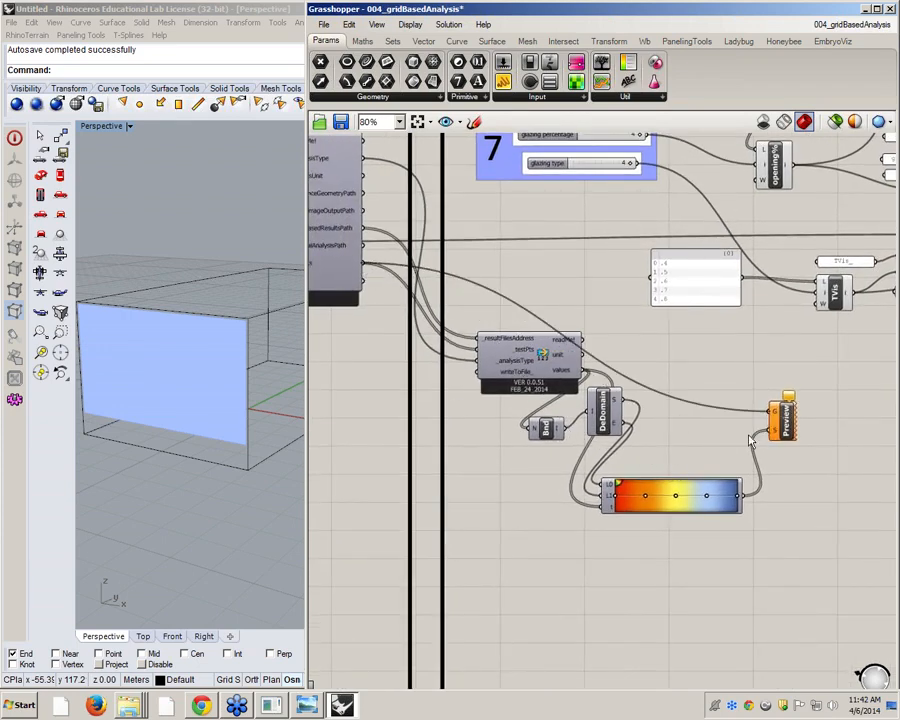
pyautogui.moveTo(187, 440); pyautogui.dragTo(204, 505, button='right')
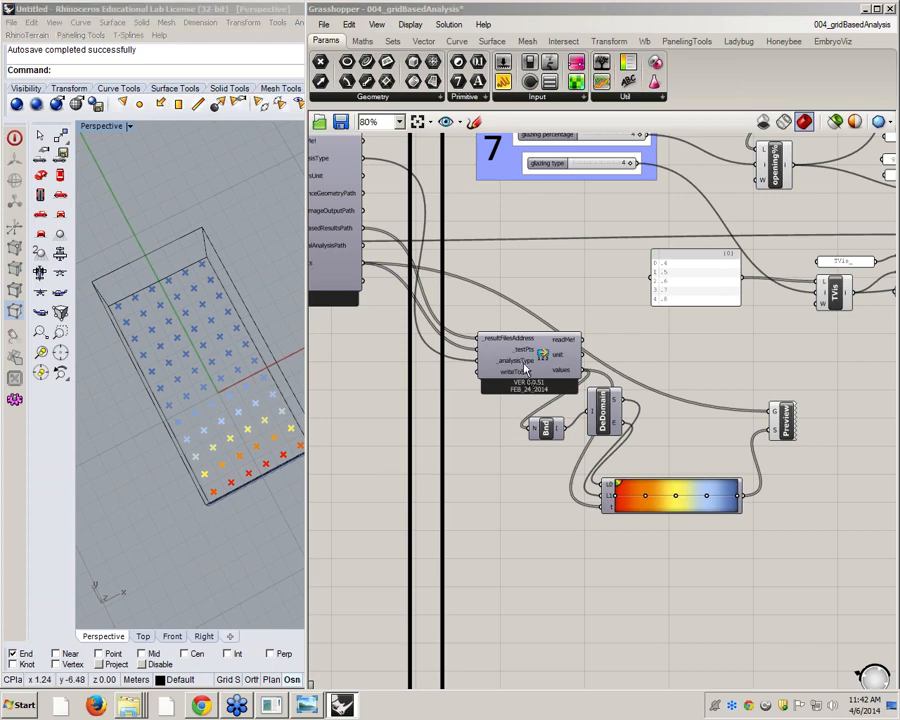
# Rearrange the Read RAD Result, Bounds and Deconstruct Domain components so their wires to the gradient are easier to follow.
pyautogui.moveTo(525, 362); pyautogui.dragTo(501, 362)
pyautogui.click(537, 430)
pyautogui.moveTo(534, 442); pyautogui.dragTo(493, 452)
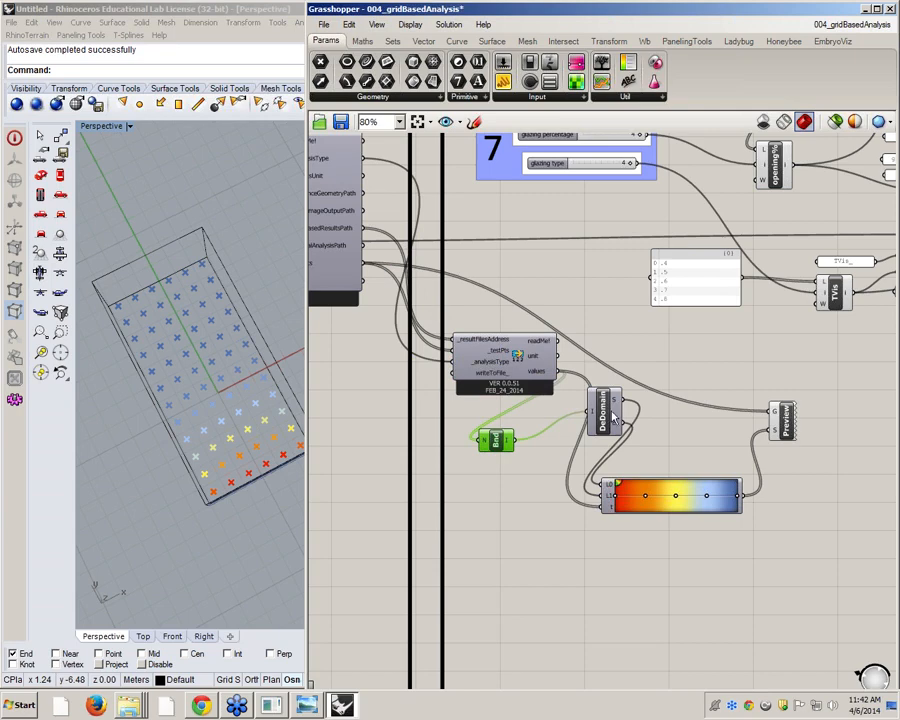
pyautogui.moveTo(613, 417); pyautogui.dragTo(553, 490)
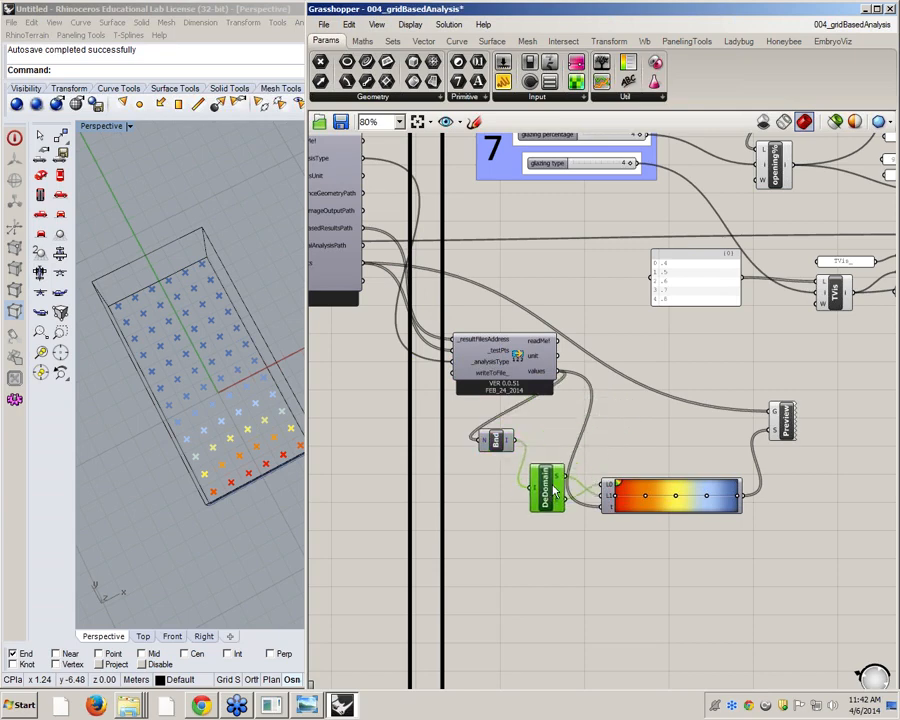
# Inspect the values output and the preview's geometry input, shift the Preview component up, and examine the coloured points in the Rhino viewport.
pyautogui.scroll(2, 553, 490)
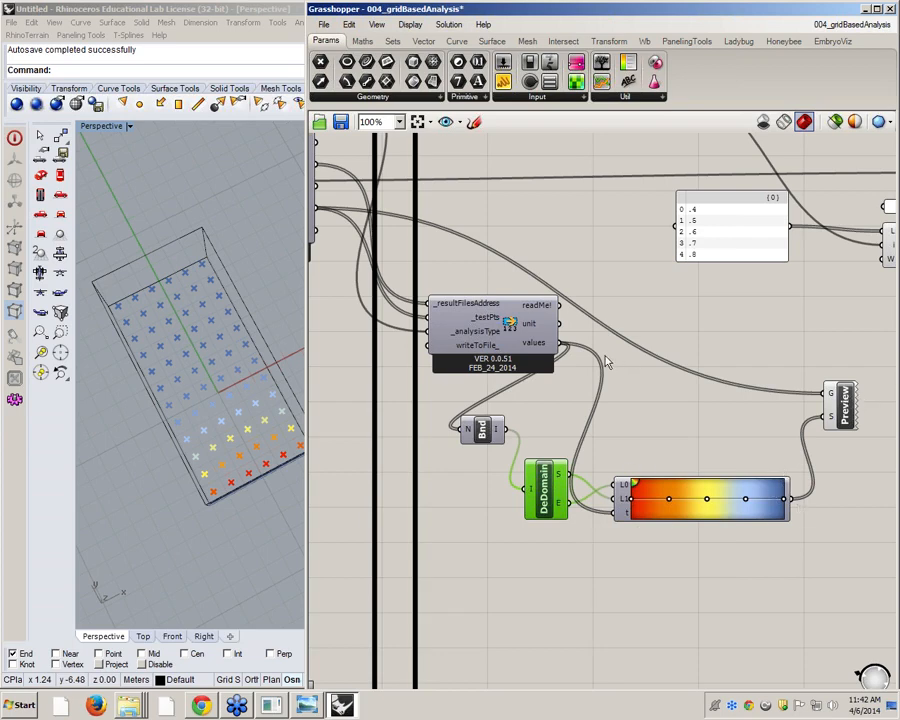
pyautogui.moveTo(536, 347)
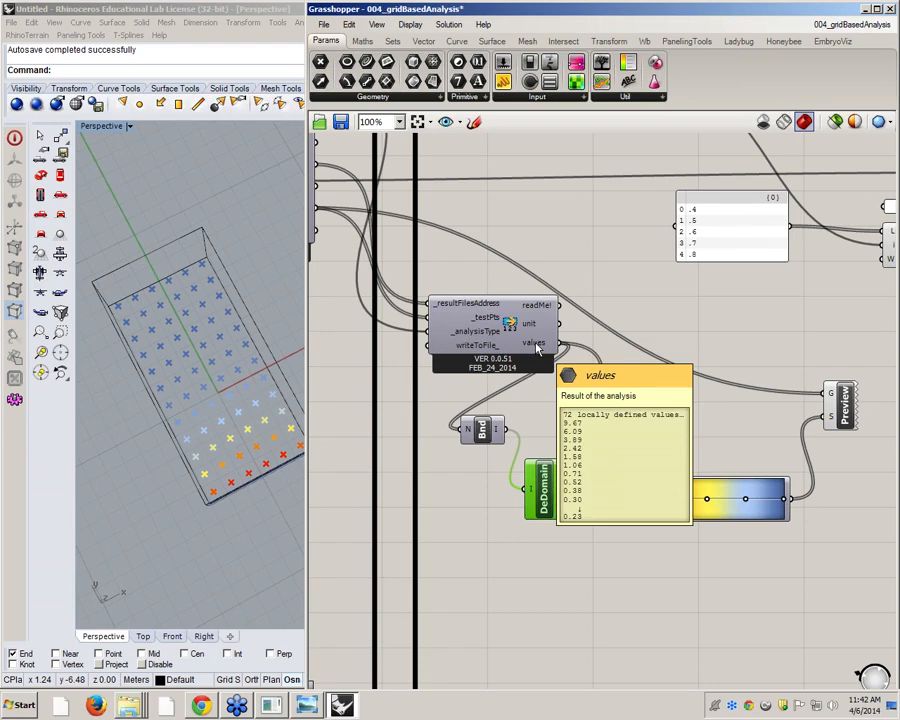
pyautogui.scroll(-1, 536, 347)
pyautogui.scroll(1, 811, 417)
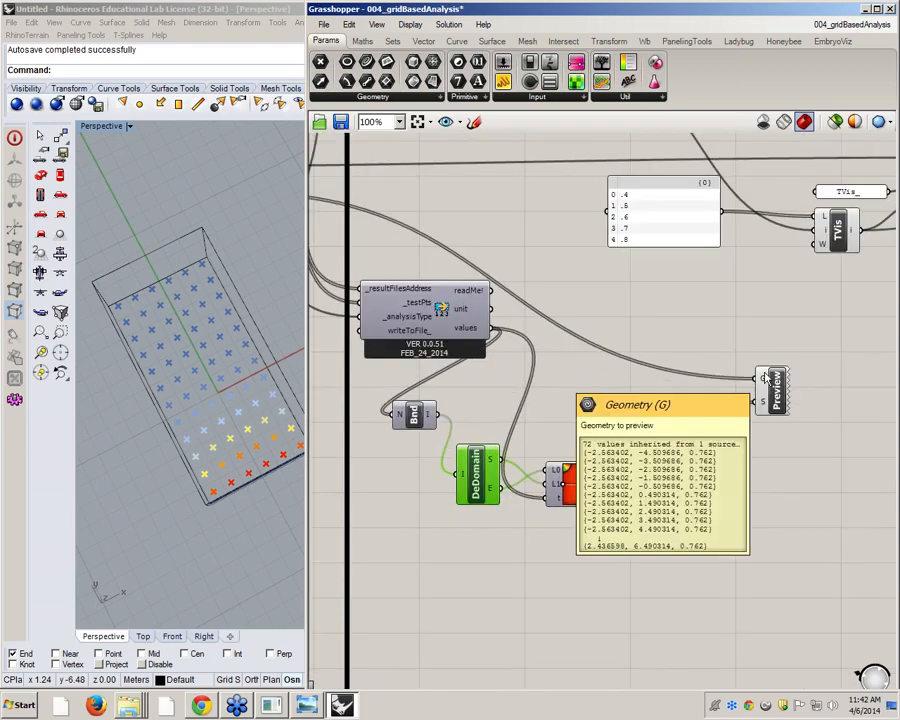
pyautogui.moveTo(775, 385); pyautogui.dragTo(793, 363)
pyautogui.click(798, 500)
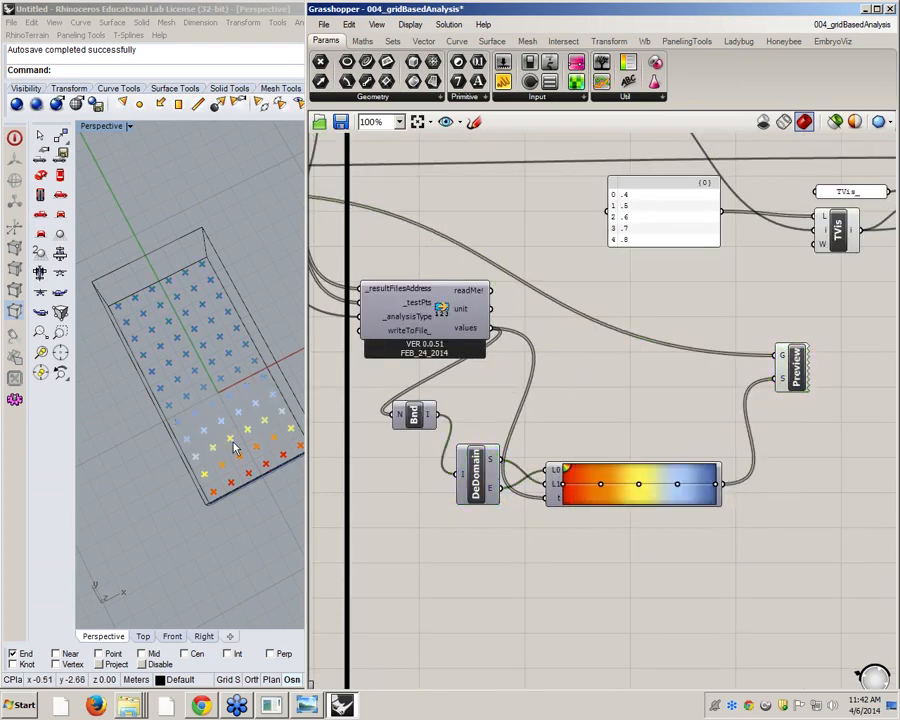
pyautogui.moveTo(245, 420); pyautogui.dragTo(195, 495, button='right')
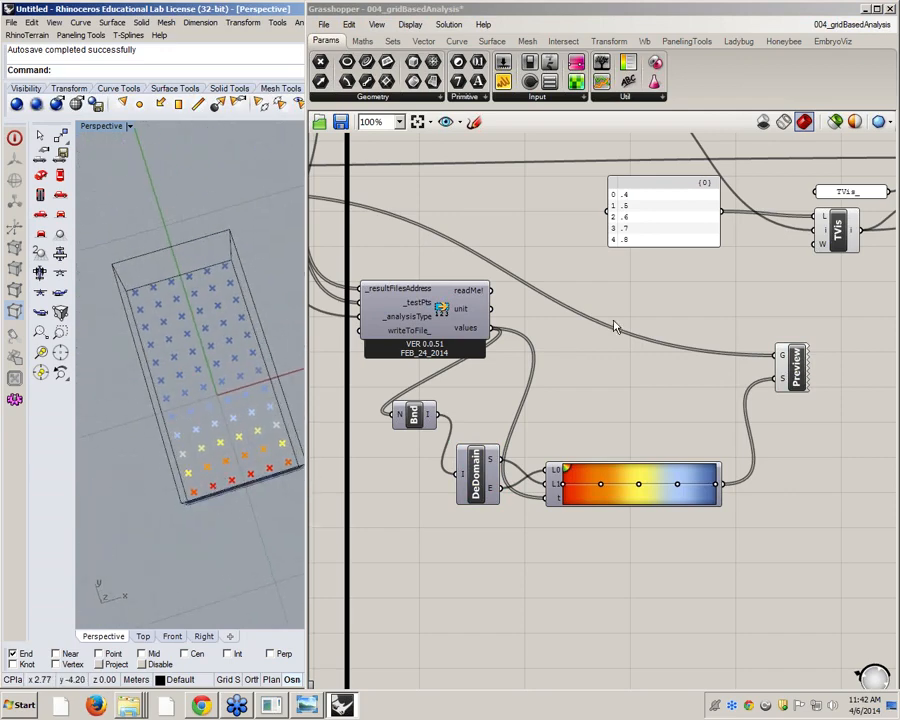
# Add a Text Tag 3D component above the Custom Preview component.
pyautogui.doubleClick(697, 305)
pyautogui.write('text')
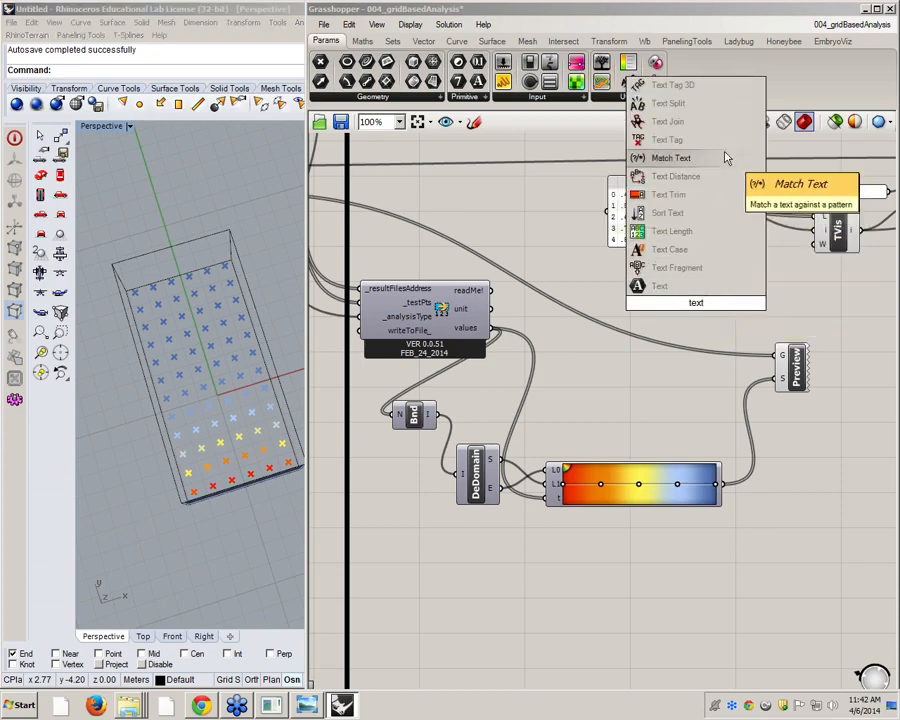
pyautogui.click(670, 85)
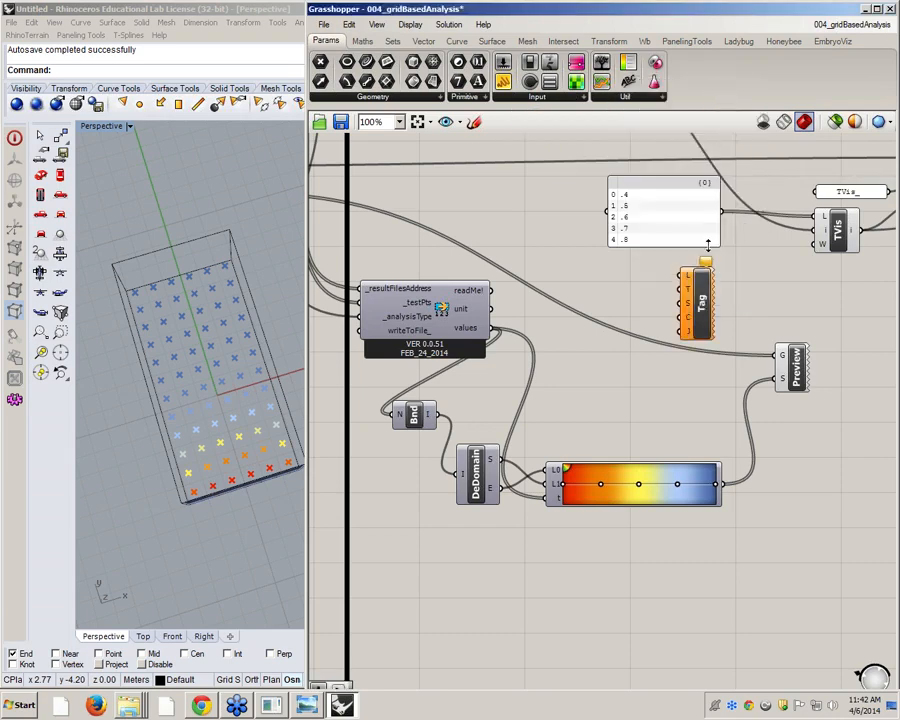
# Feed the analysis testPts into the Text Tag 3D location and the Read RAD Result values into its text input.
pyautogui.scroll(1, 497, 337)
pyautogui.scroll(-1, 497, 335)
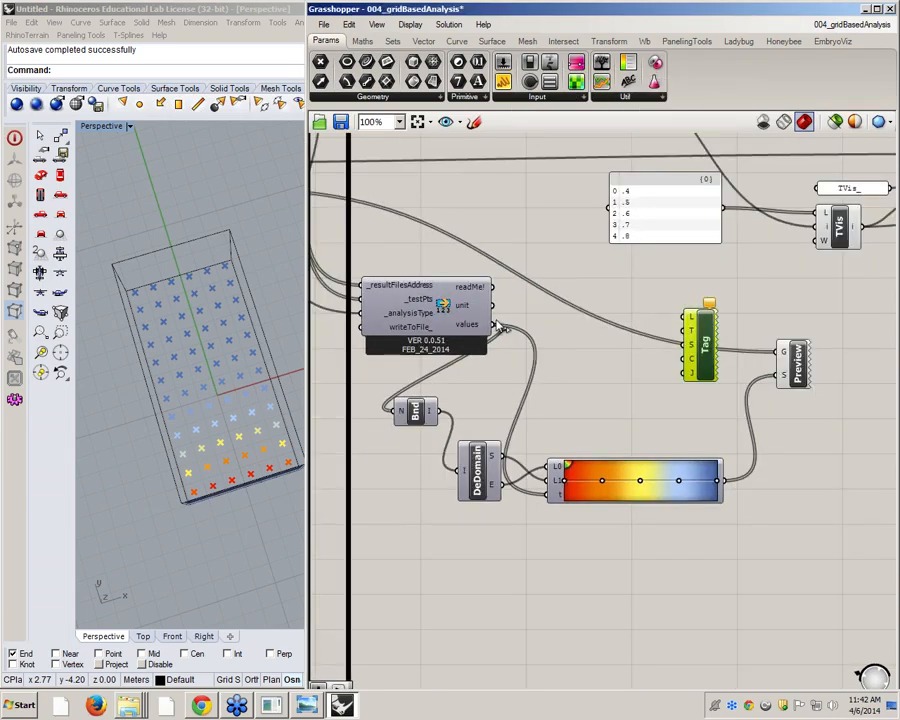
pyautogui.scroll(-1, 579, 326)
pyautogui.moveTo(432, 284); pyautogui.dragTo(468, 285, button='right')
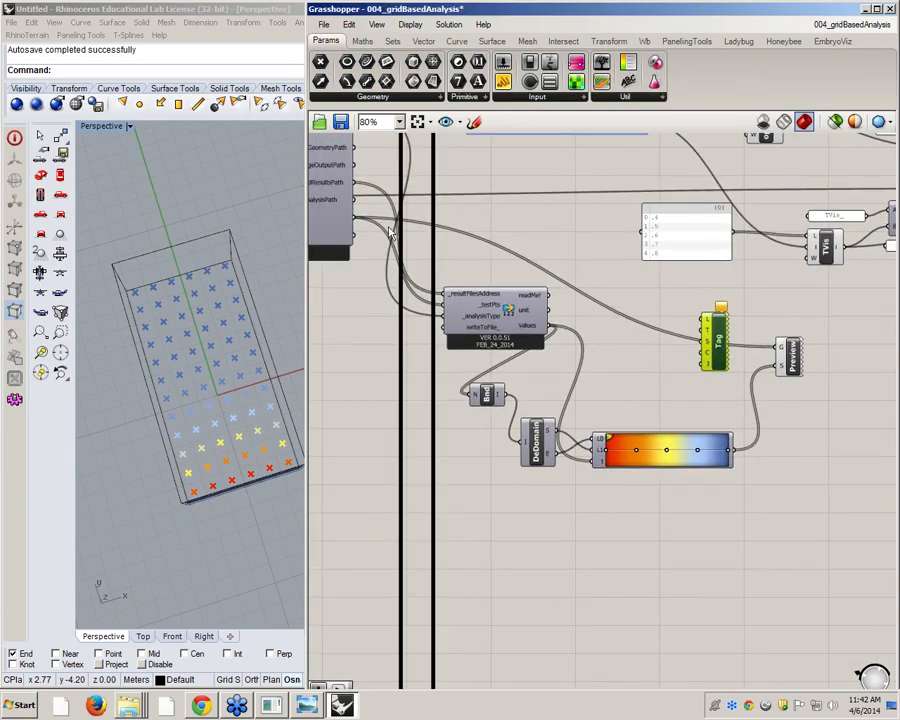
pyautogui.moveTo(355, 217); pyautogui.dragTo(704, 319)
pyautogui.moveTo(632, 311); pyautogui.dragTo(700, 322, button='right')
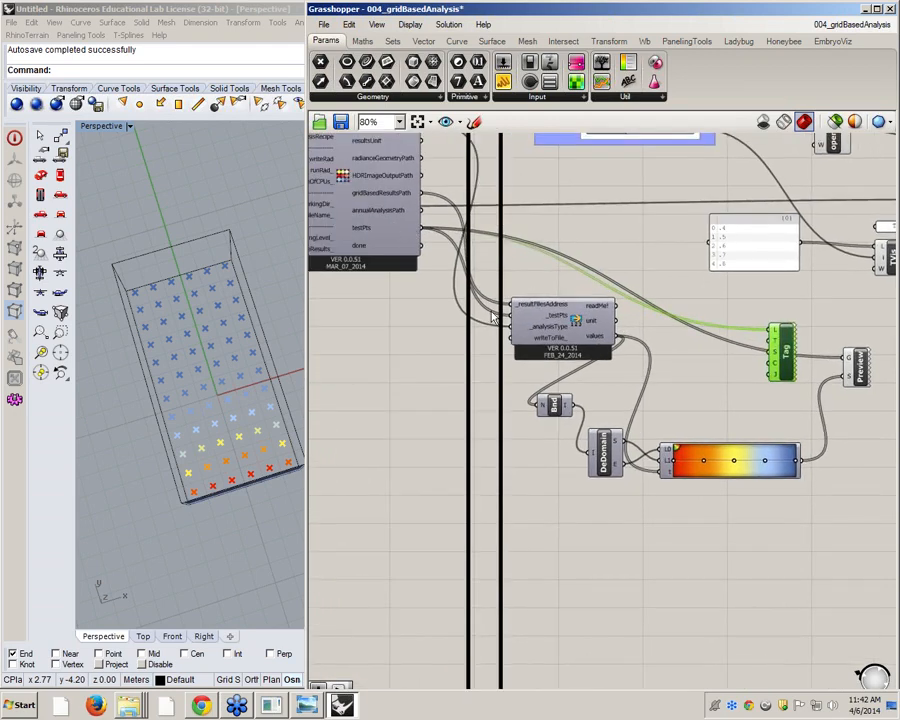
pyautogui.click(615, 362)
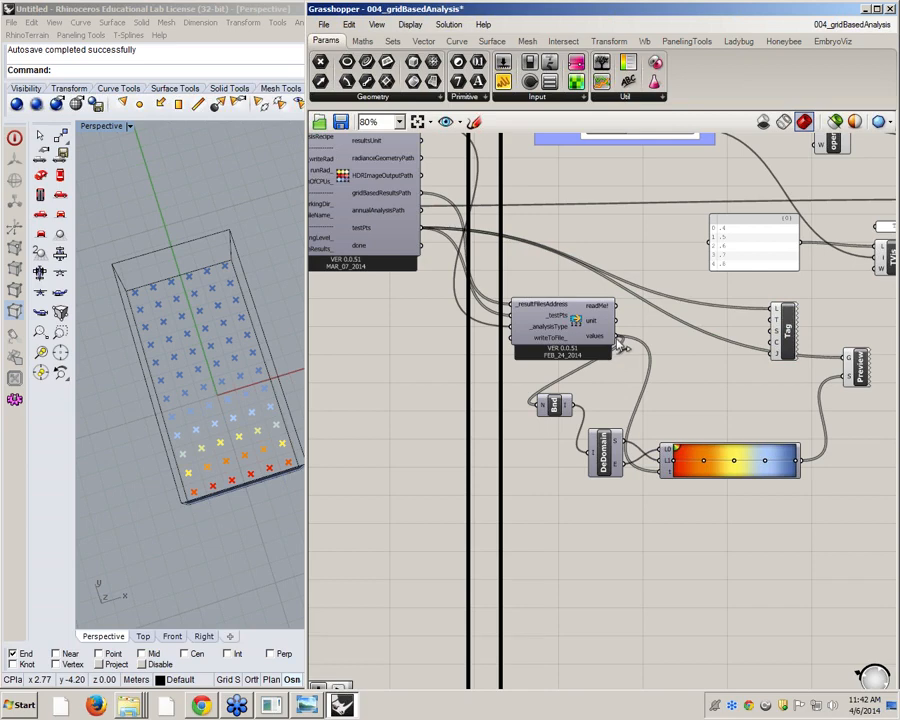
pyautogui.moveTo(617, 336); pyautogui.dragTo(775, 321)
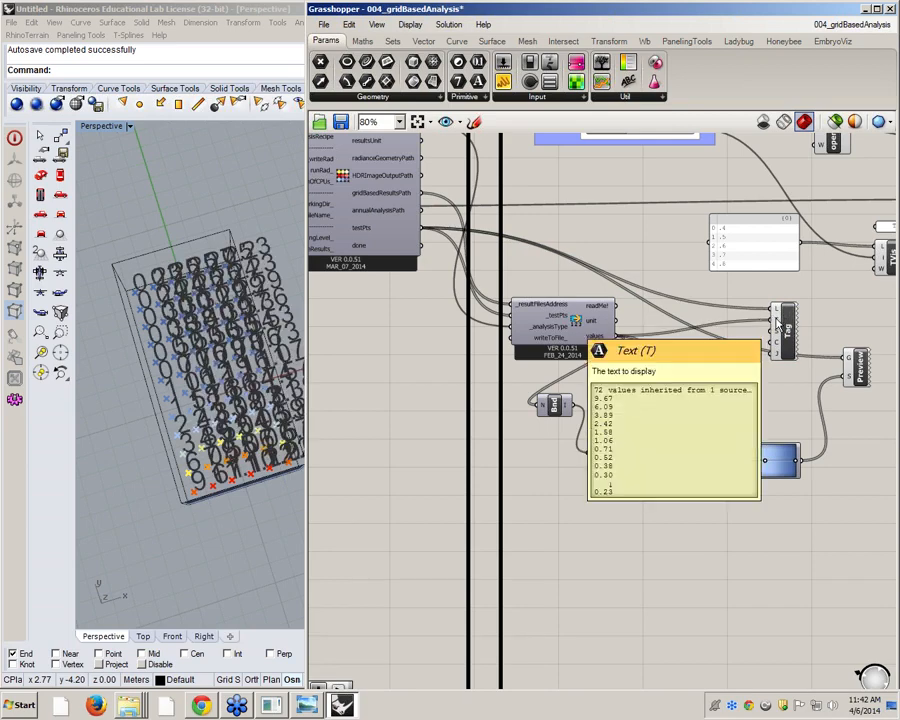
# Add a number slider set to 0.1 and connect it to the text tag's size input.
pyautogui.doubleClick(716, 350)
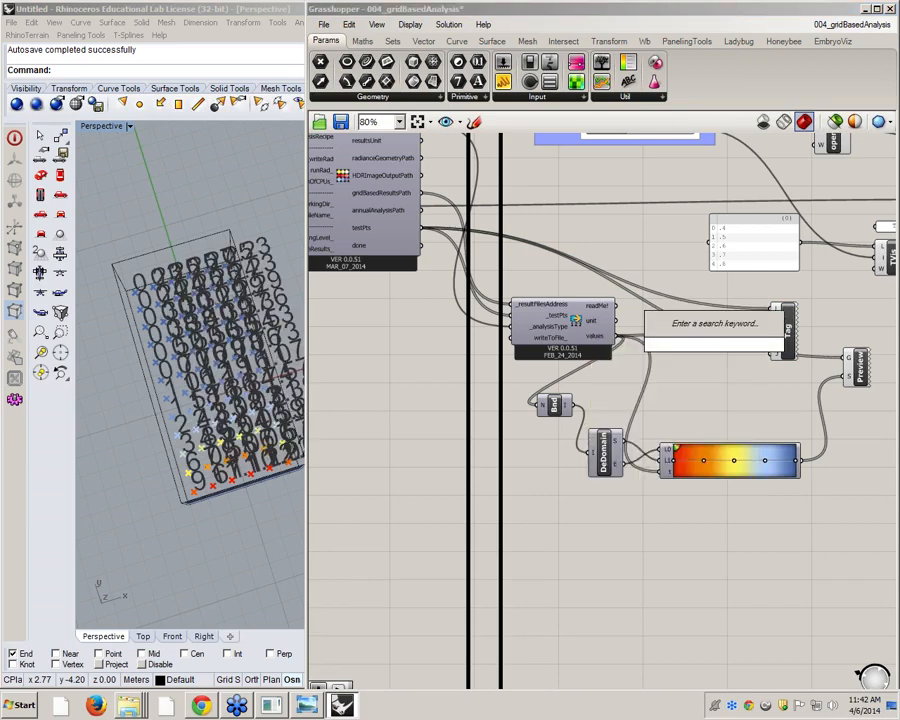
pyautogui.write('Number Slider')
pyautogui.click(718, 362)
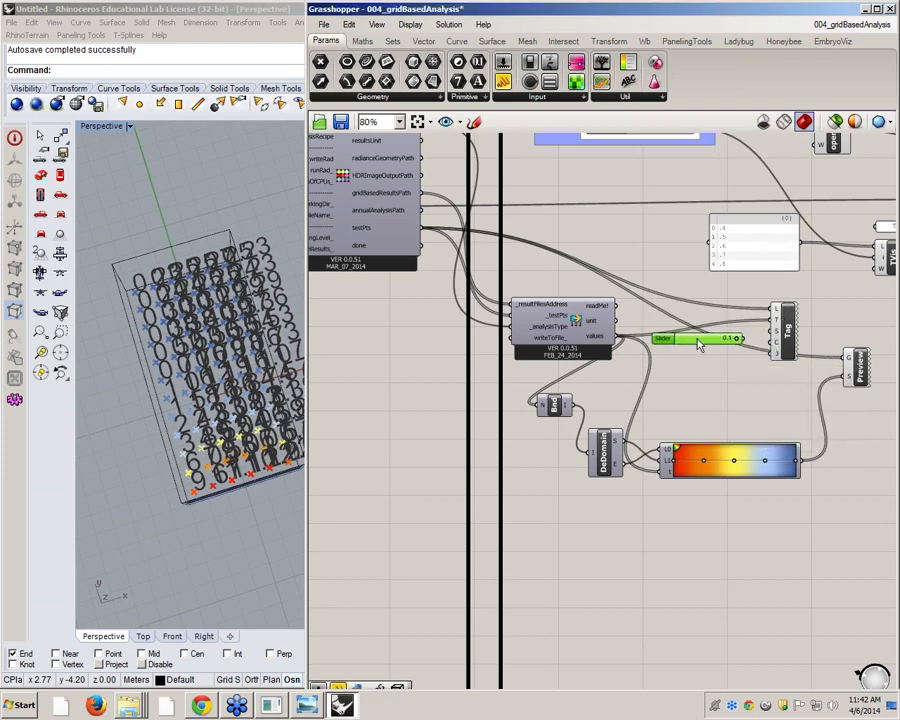
pyautogui.moveTo(750, 347); pyautogui.dragTo(766, 336)
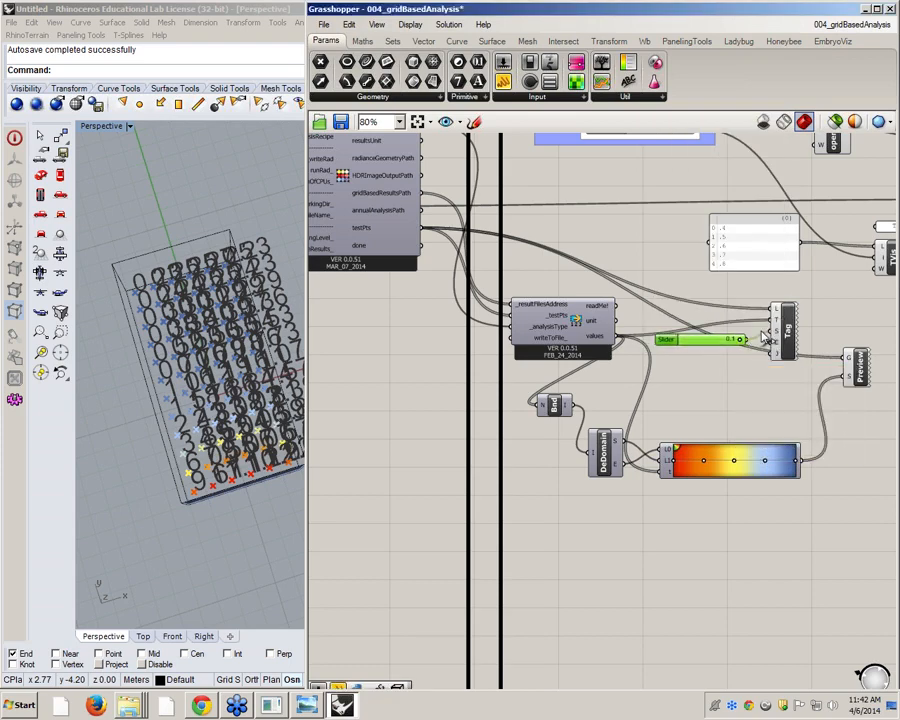
# Replace the tag's size slider with a new one created at 0.4, and set the text size to 0.3.
pyautogui.doubleClick(726, 365)
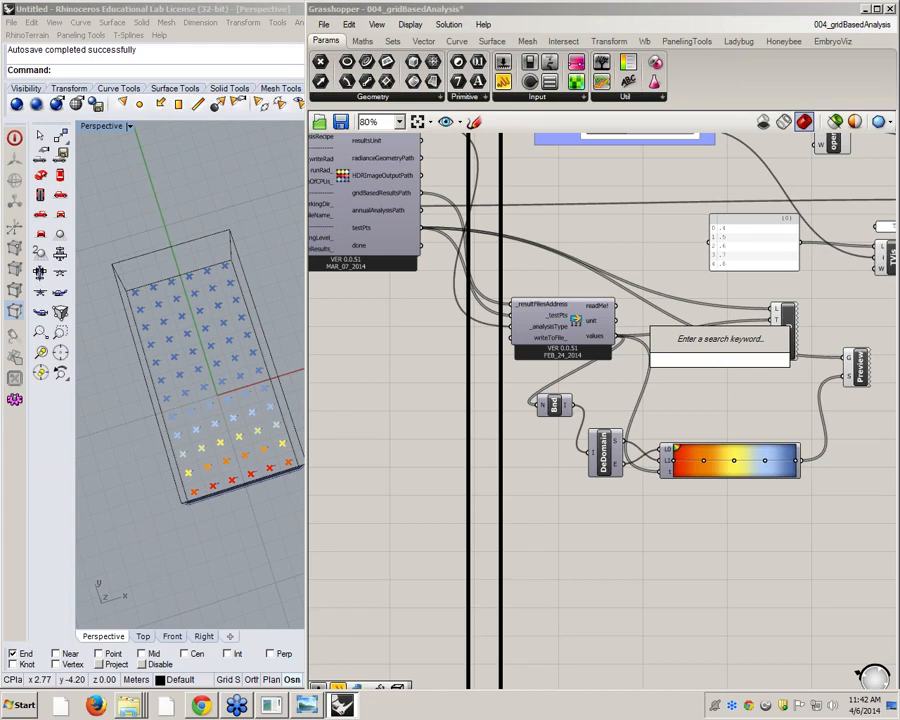
pyautogui.write('.4')
pyautogui.press('Return')
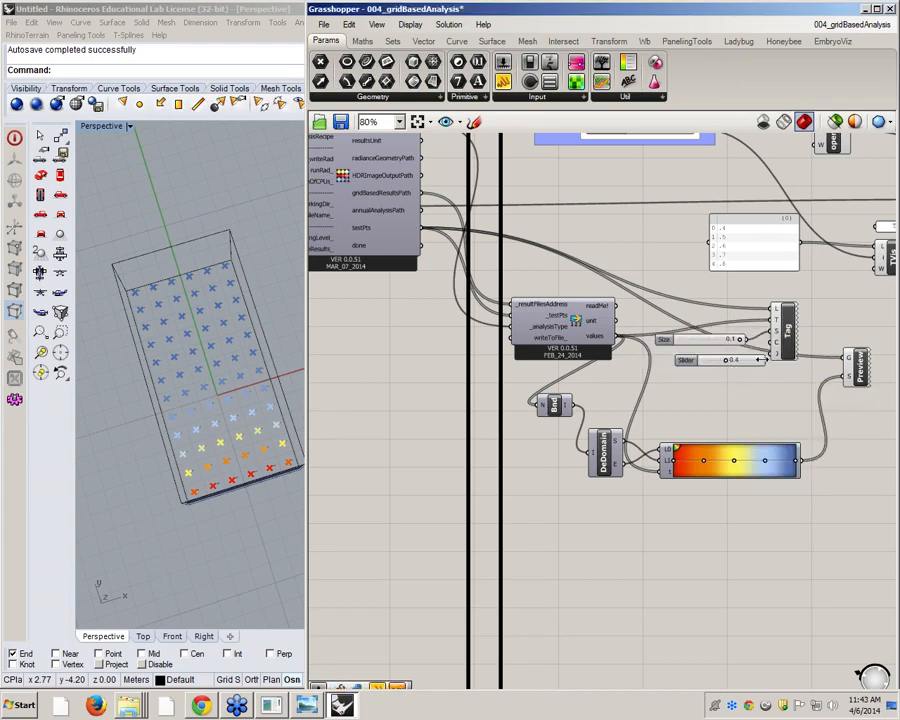
pyautogui.moveTo(768, 360); pyautogui.dragTo(725, 360)
pyautogui.click(714, 342)
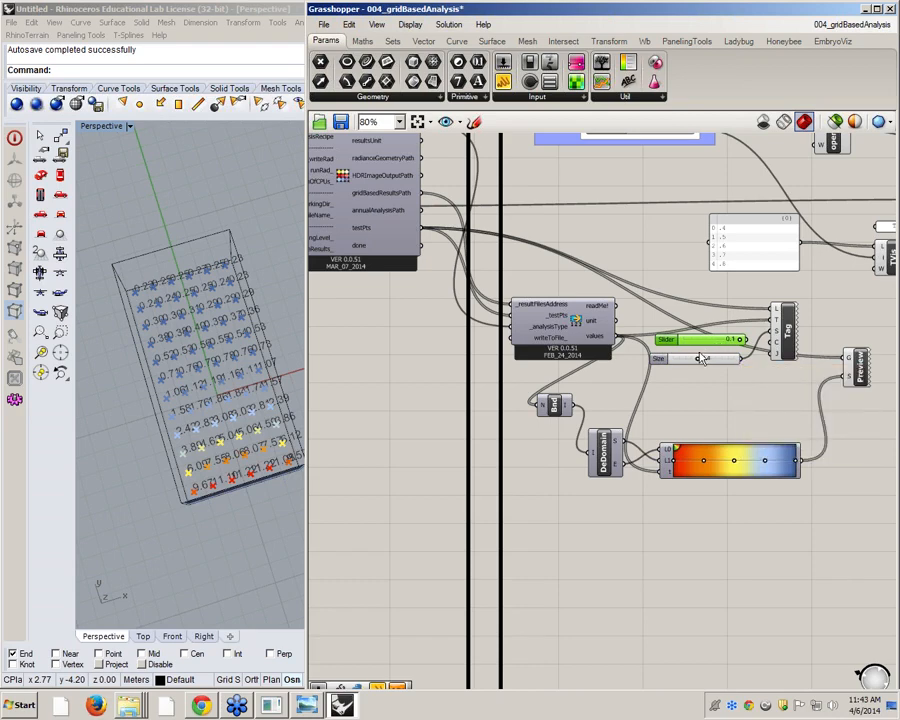
pyautogui.press('Delete')
pyautogui.moveTo(698, 362); pyautogui.dragTo(692, 362)
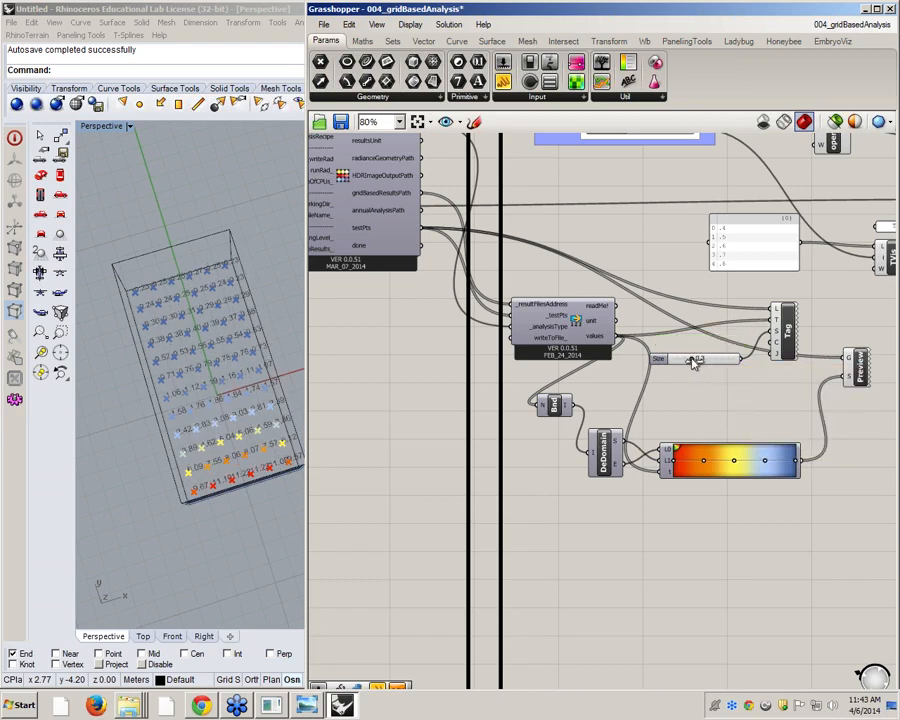
# Examine the tagged result values across the room in the Rhino viewport, from the back rows to the window side.
pyautogui.moveTo(276, 378); pyautogui.dragTo(221, 350, button='right')
pyautogui.scroll(10, 200, 432)
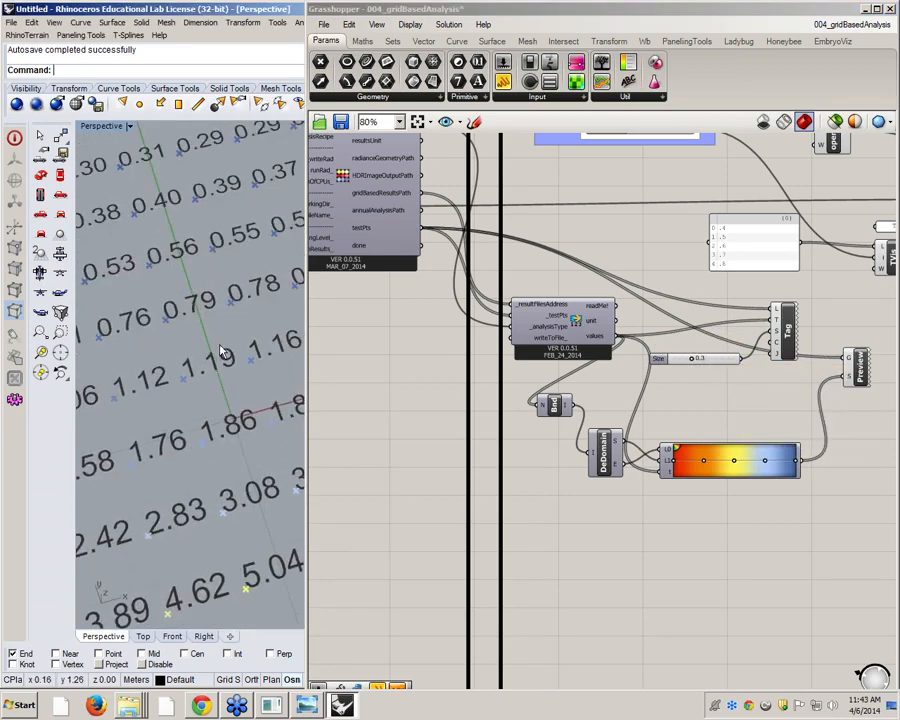
pyautogui.scroll(-8, 211, 362)
pyautogui.scroll(8, 229, 430)
pyautogui.scroll(-4, 202, 403)
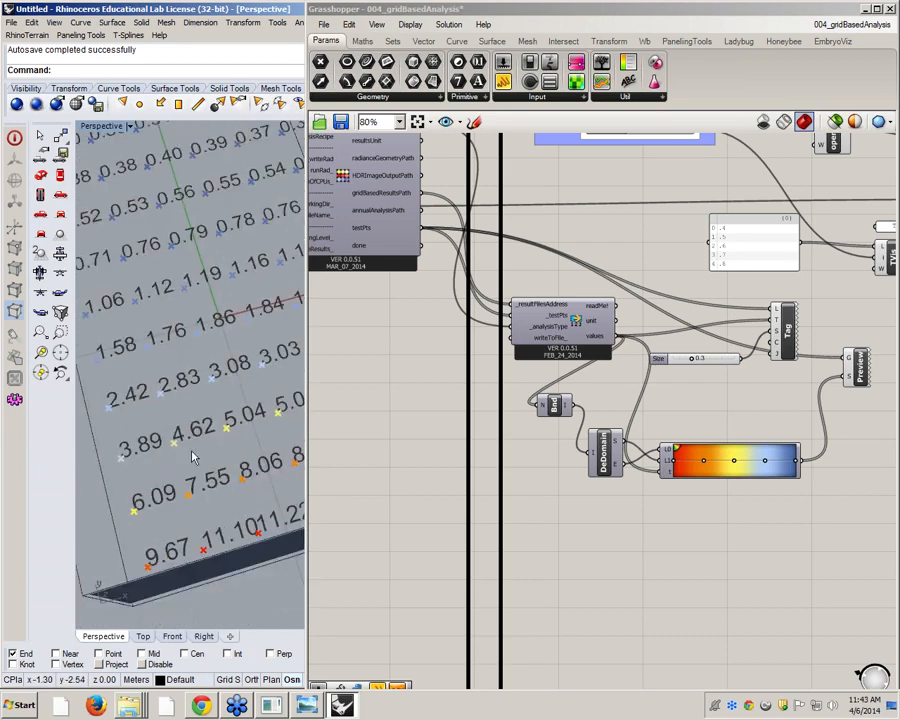
pyautogui.moveTo(191, 456); pyautogui.dragTo(211, 491, button='right')
pyautogui.scroll(-2, 199, 454)
pyautogui.scroll(-6, 210, 492)
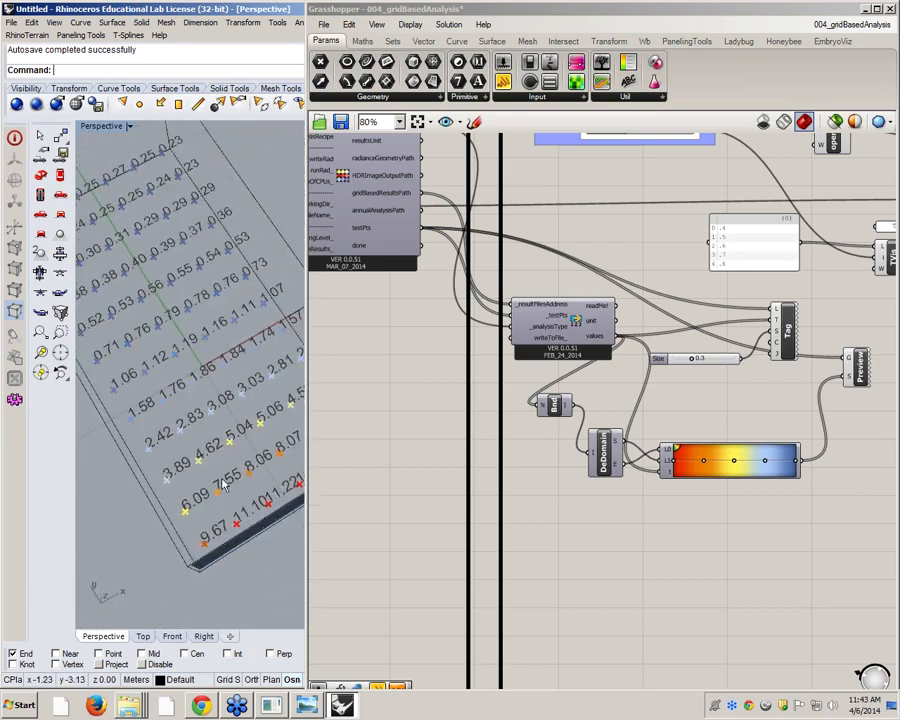
pyautogui.scroll(8, 150, 300)
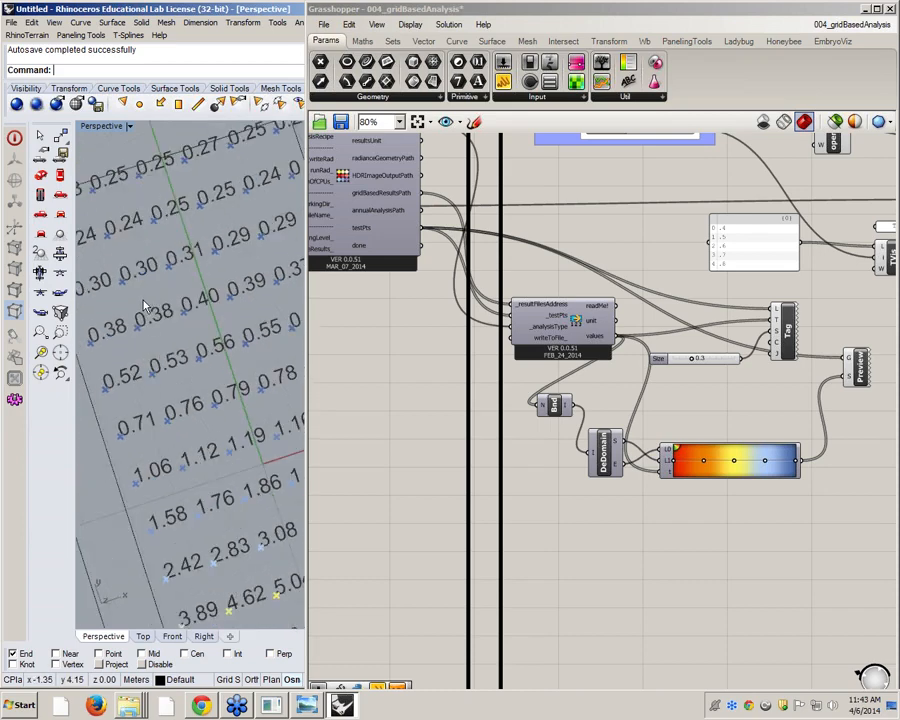
pyautogui.scroll(-6, 144, 306)
pyautogui.scroll(7, 240, 488)
pyautogui.scroll(6, 239, 488)
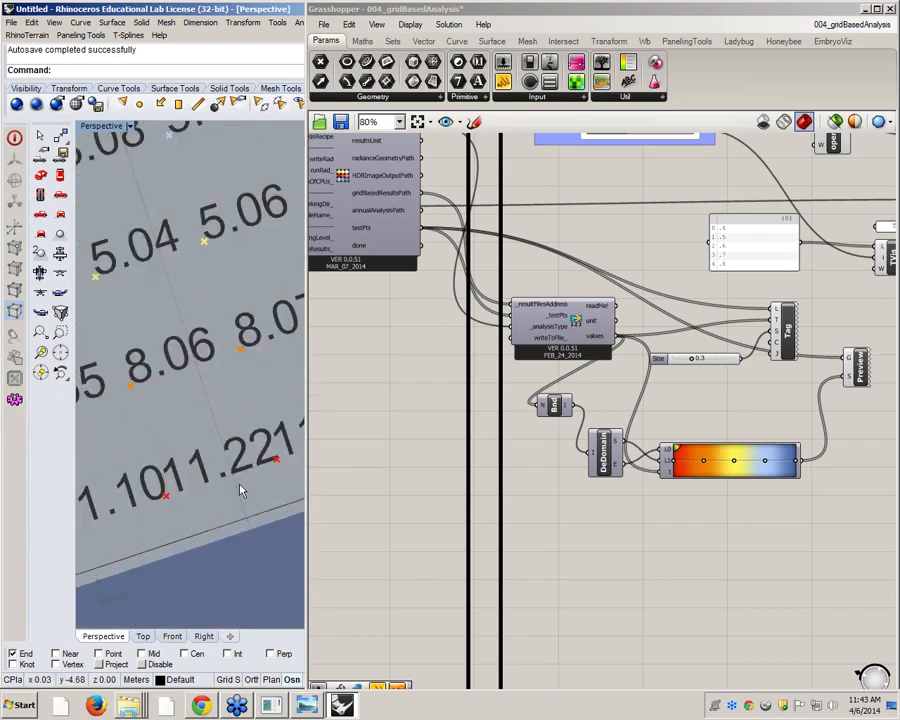
pyautogui.moveTo(241, 488); pyautogui.dragTo(174, 443, button='right')
pyautogui.scroll(-6, 174, 443)
pyautogui.moveTo(225, 477); pyautogui.dragTo(172, 456, button='right')
pyautogui.scroll(-6, 177, 449)
pyautogui.scroll(4, 214, 387)
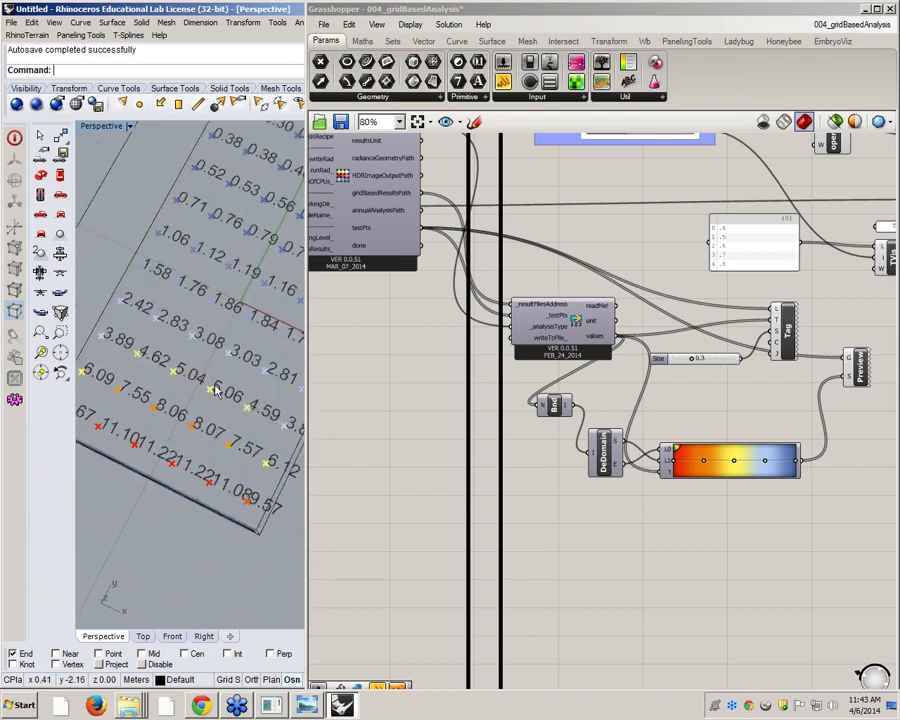
pyautogui.moveTo(190, 412); pyautogui.dragTo(228, 487, button='right')
pyautogui.scroll(-5, 232, 402)
pyautogui.scroll(6, 229, 485)
# Set the Index slider feeding the TVis list item to 1 and examine the updated test-point values in the Rhino viewport.
pyautogui.click(403, 432)
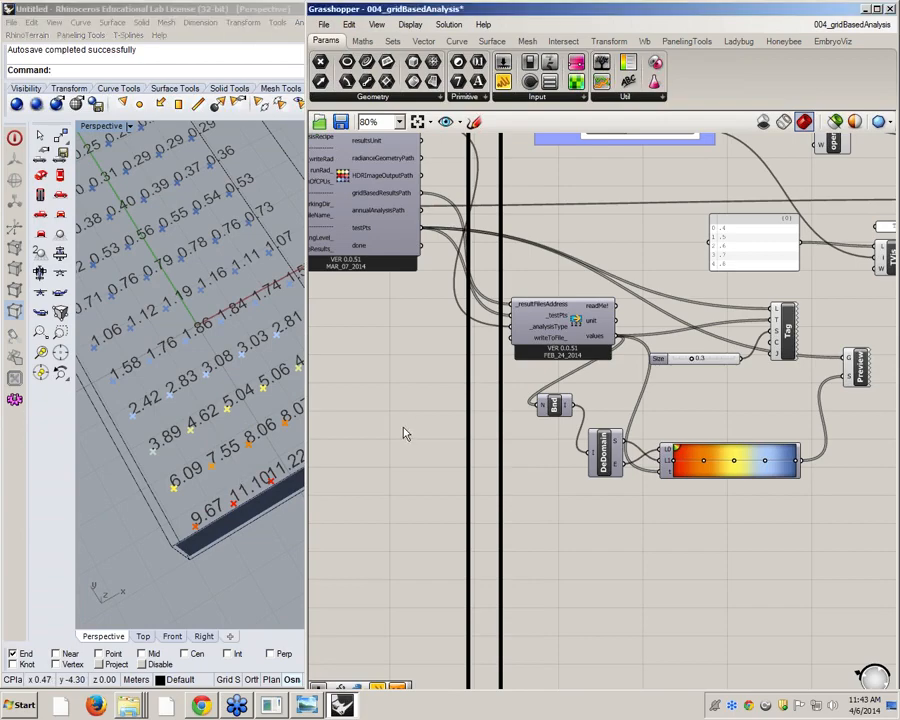
pyautogui.scroll(-5, 403, 432)
pyautogui.moveTo(442, 430); pyautogui.dragTo(601, 400, button='right')
pyautogui.scroll(-4, 601, 400)
pyautogui.moveTo(492, 410); pyautogui.dragTo(658, 435, button='right')
pyautogui.scroll(8, 466, 392)
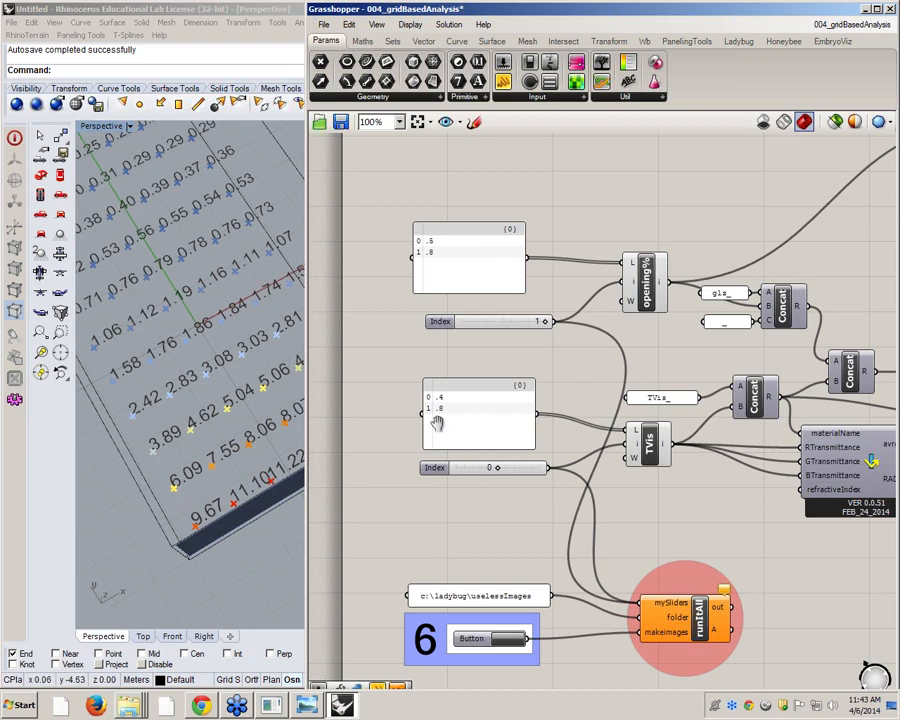
pyautogui.scroll(1, 527, 432)
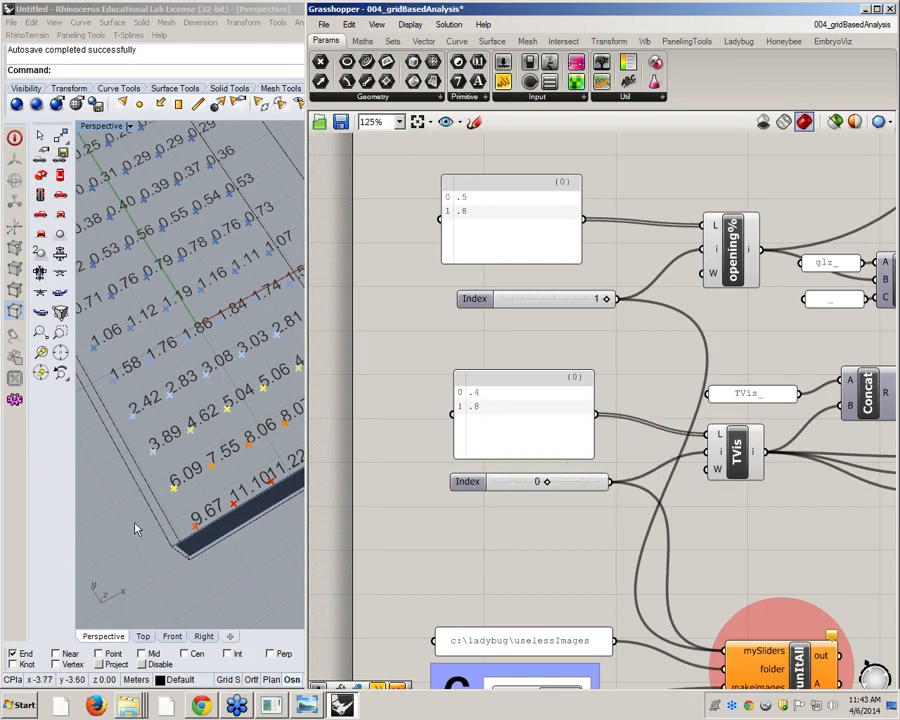
pyautogui.moveTo(270, 572); pyautogui.dragTo(286, 560, button='right')
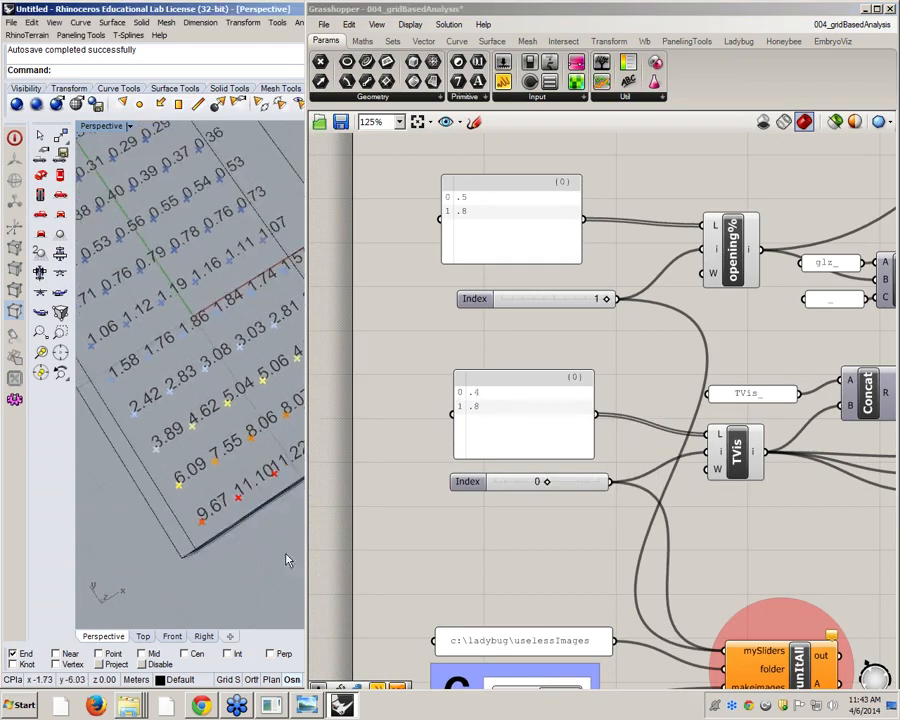
pyautogui.click(545, 484)
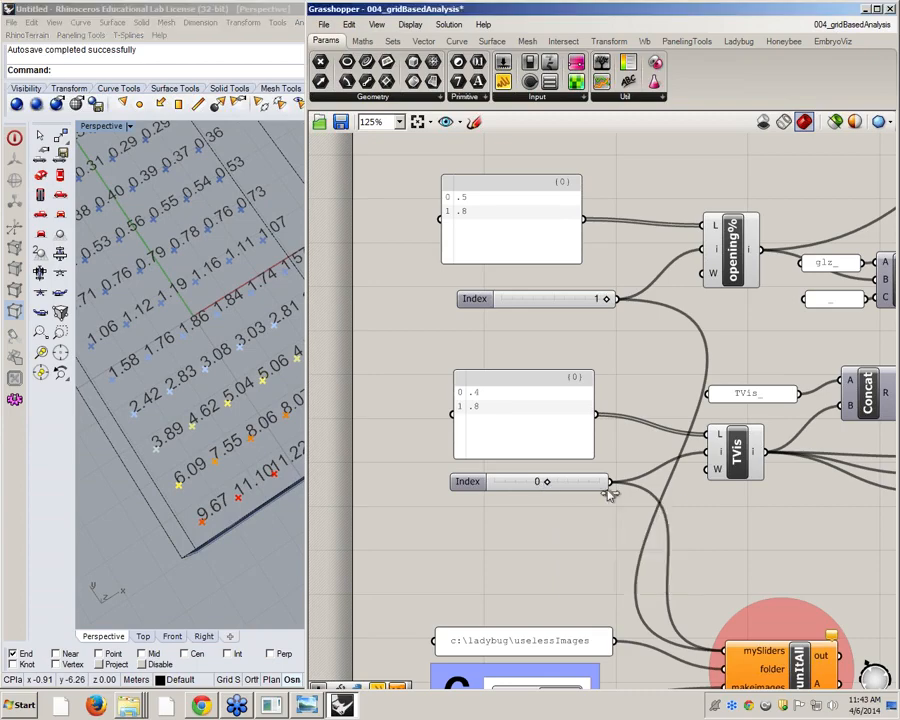
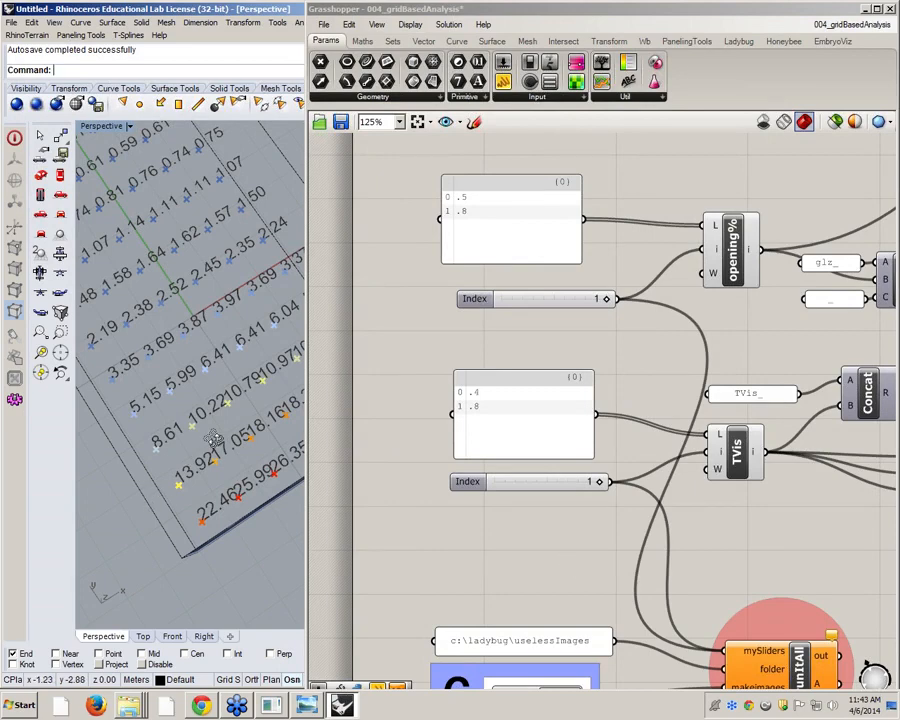
pyautogui.scroll(-5, 160, 480)
pyautogui.moveTo(197, 435); pyautogui.dragTo(167, 550, button='right')
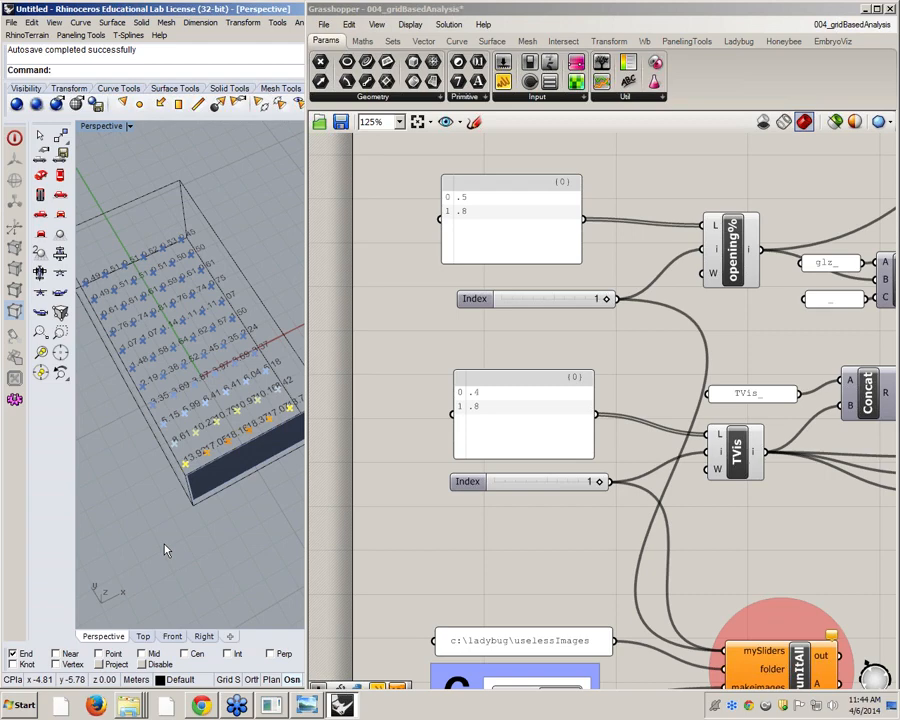
pyautogui.moveTo(247, 482); pyautogui.dragTo(209, 434, button='right')
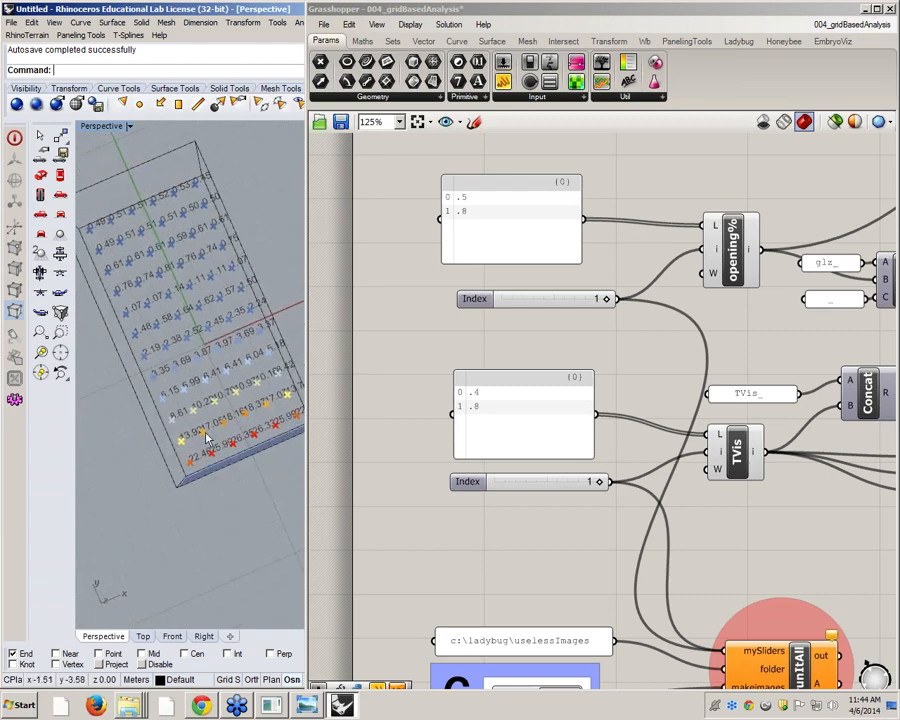
# Delete the text tag, its size slider, the Custom Preview, the gradient, and the Bounds and Deconstruct Domain components.
pyautogui.moveTo(791, 497); pyautogui.dragTo(623, 439, button='right')
pyautogui.scroll(-8, 610, 436)
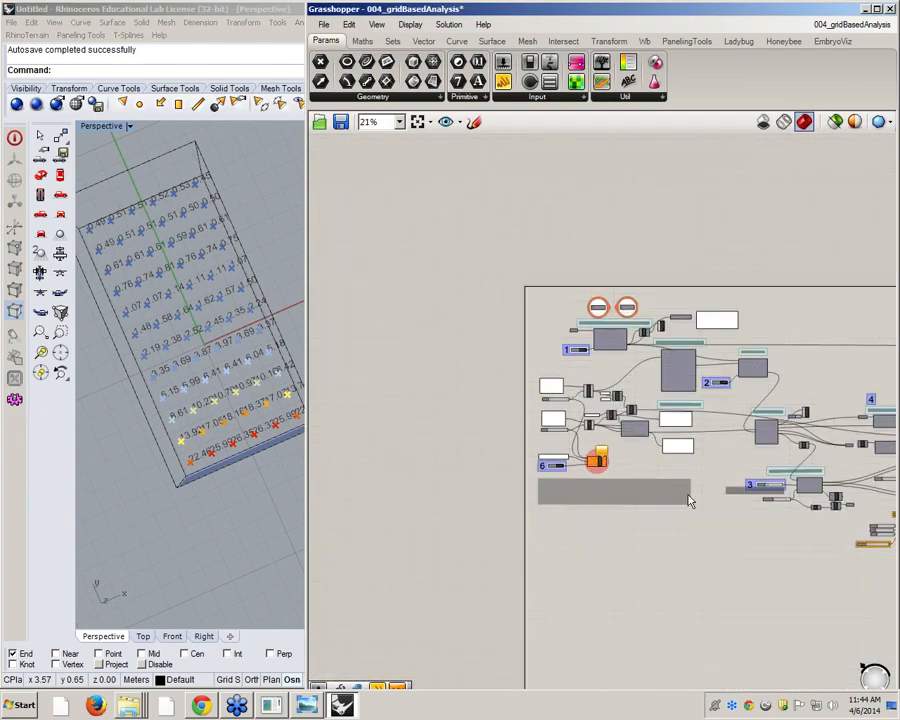
pyautogui.moveTo(766, 498); pyautogui.dragTo(550, 465, button='right')
pyautogui.moveTo(664, 484); pyautogui.dragTo(548, 475, button='right')
pyautogui.scroll(7, 548, 476)
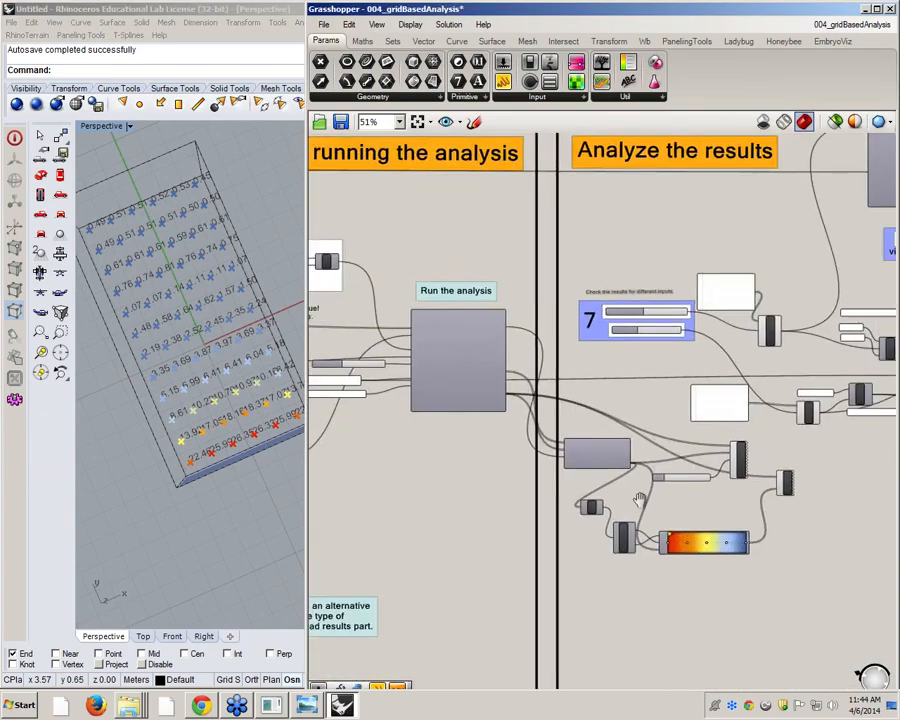
pyautogui.scroll(-1, 661, 513)
pyautogui.moveTo(768, 358); pyautogui.dragTo(573, 638)
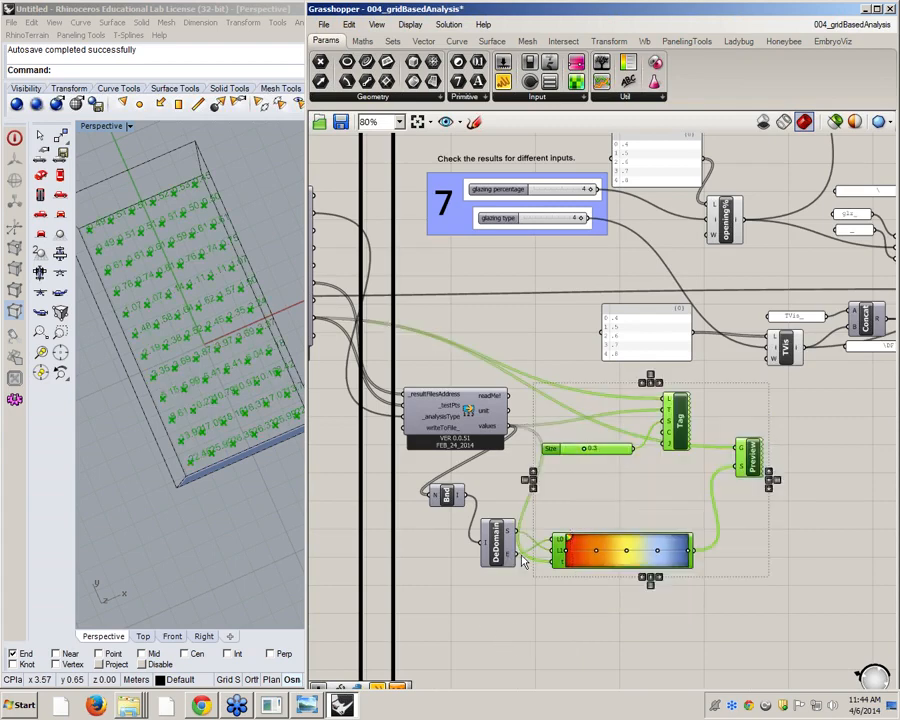
pyautogui.press('Delete')
pyautogui.moveTo(546, 489); pyautogui.dragTo(443, 595)
pyautogui.press('Delete')
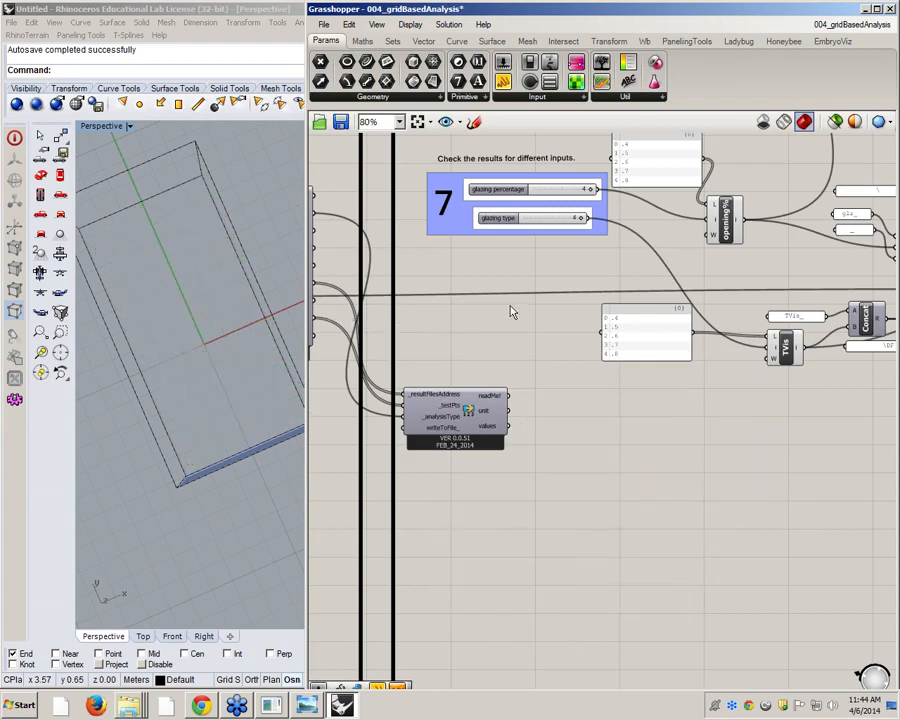
# Add Ladybug's Recolor Mesh component beside the Read RAD Result component.
pyautogui.click(738, 42)
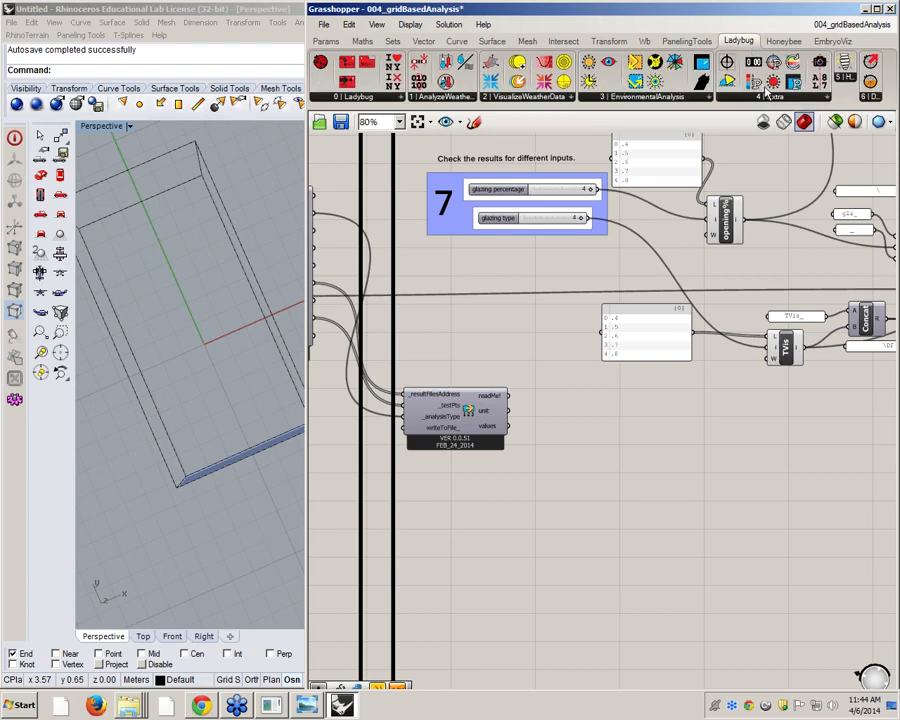
pyautogui.moveTo(552, 60); pyautogui.dragTo(652, 454)
pyautogui.moveTo(514, 448); pyautogui.dragTo(594, 455, button='right')
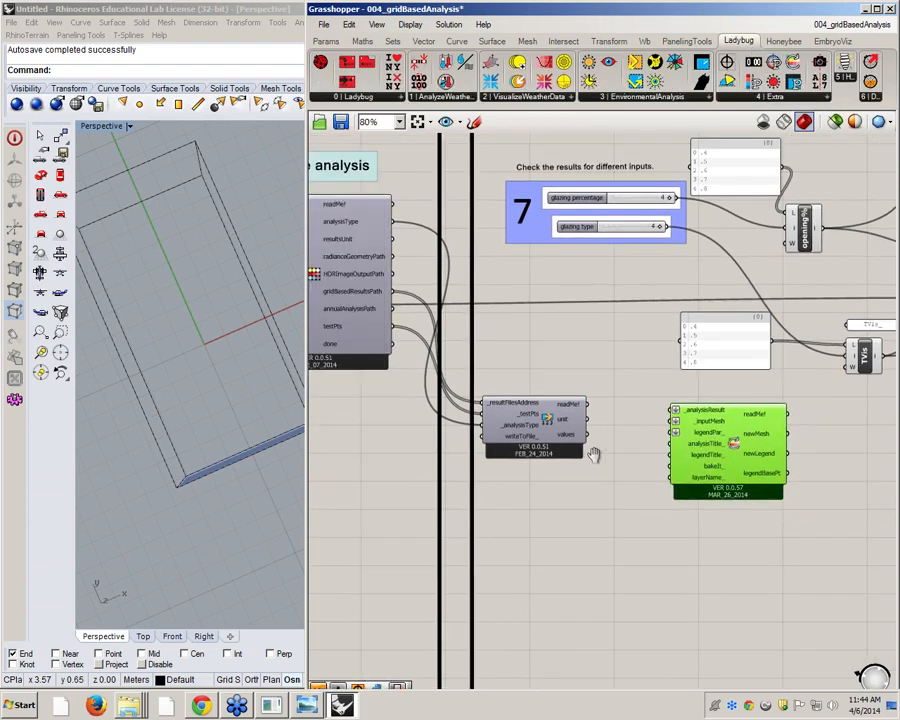
pyautogui.scroll(3, 697, 408)
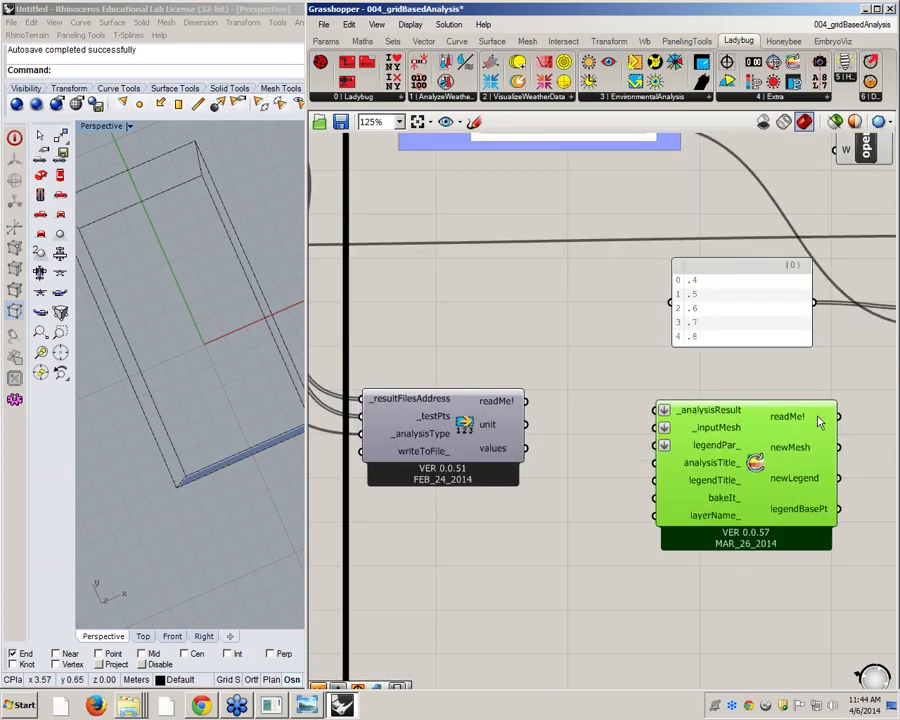
# Examine the test-point generator's mesh output and the Mesh Join, Move and Mesh components that follow it.
pyautogui.scroll(-5, 723, 420)
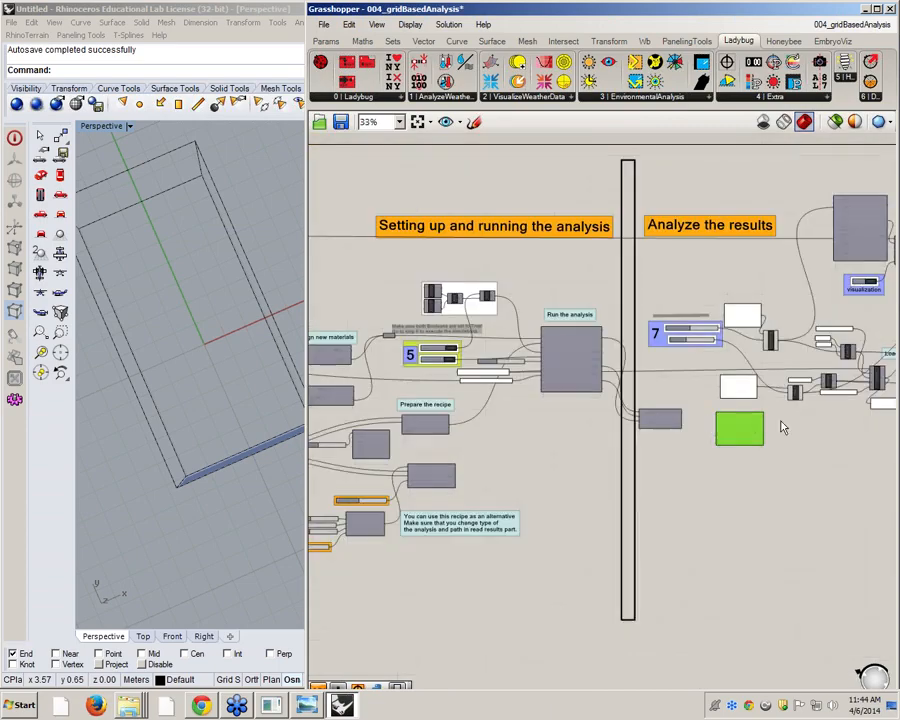
pyautogui.scroll(2, 730, 445)
pyautogui.moveTo(440, 410); pyautogui.dragTo(665, 403, button='right')
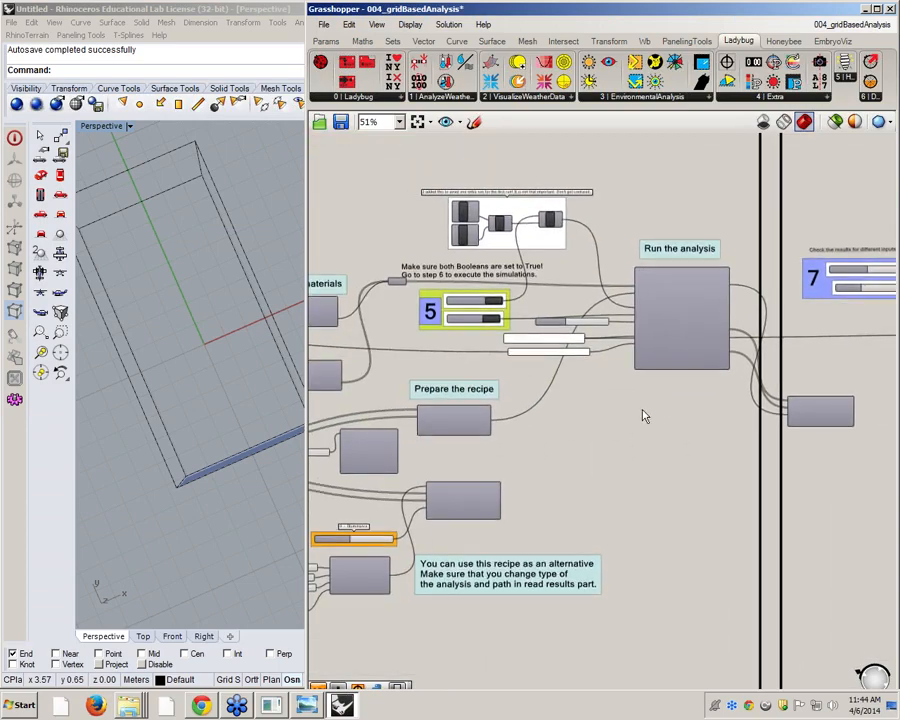
pyautogui.scroll(-2, 644, 414)
pyautogui.moveTo(440, 435); pyautogui.dragTo(605, 417, button='right')
pyautogui.scroll(4, 460, 432)
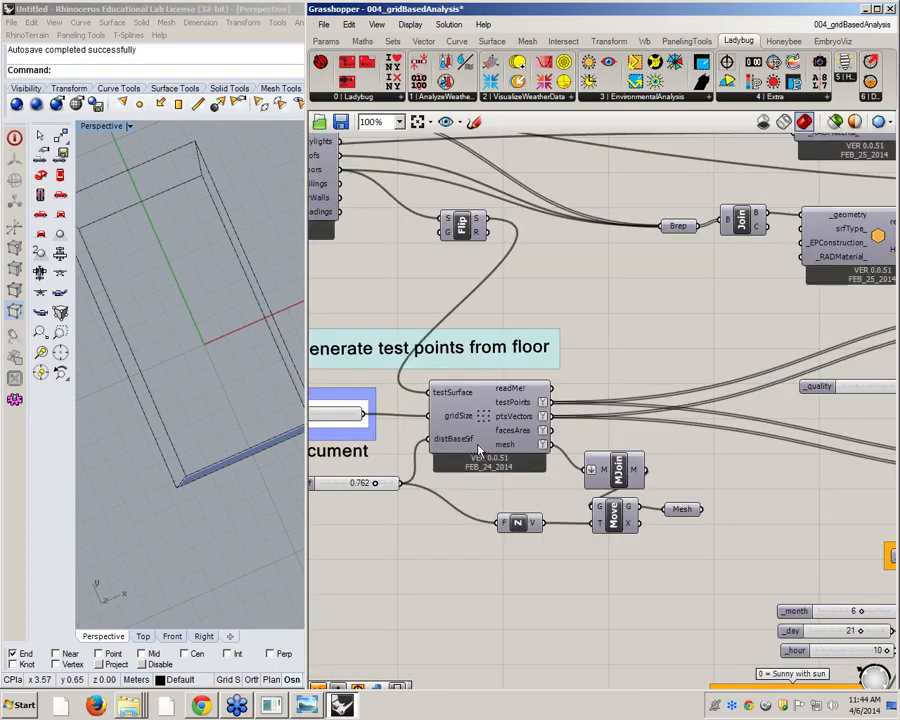
pyautogui.moveTo(472, 441); pyautogui.dragTo(560, 397, button='right')
pyautogui.scroll(1, 604, 443)
pyautogui.scroll(-2, 559, 397)
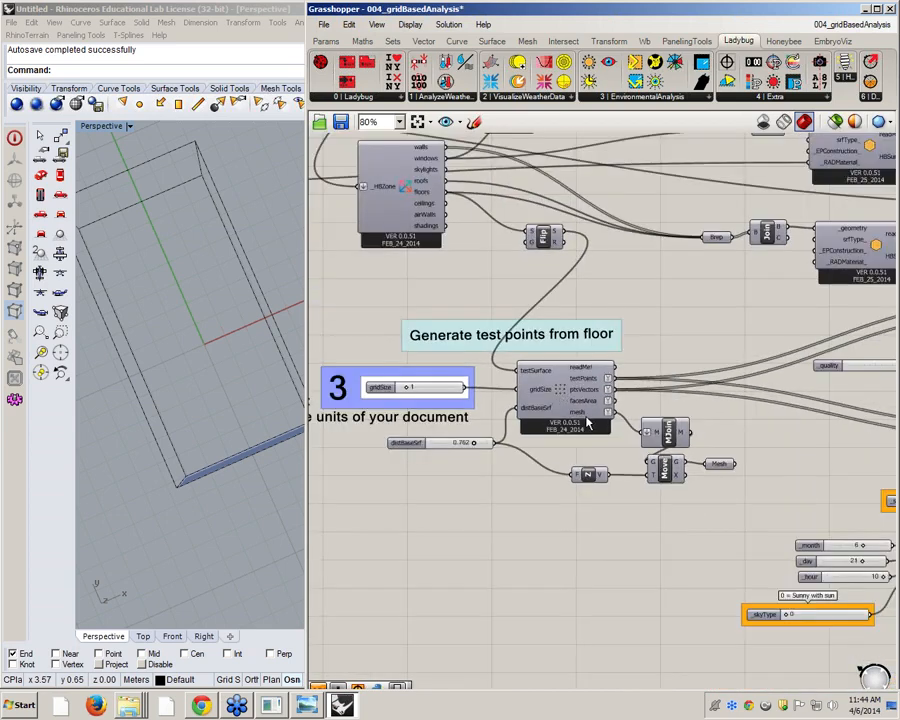
pyautogui.scroll(1, 587, 420)
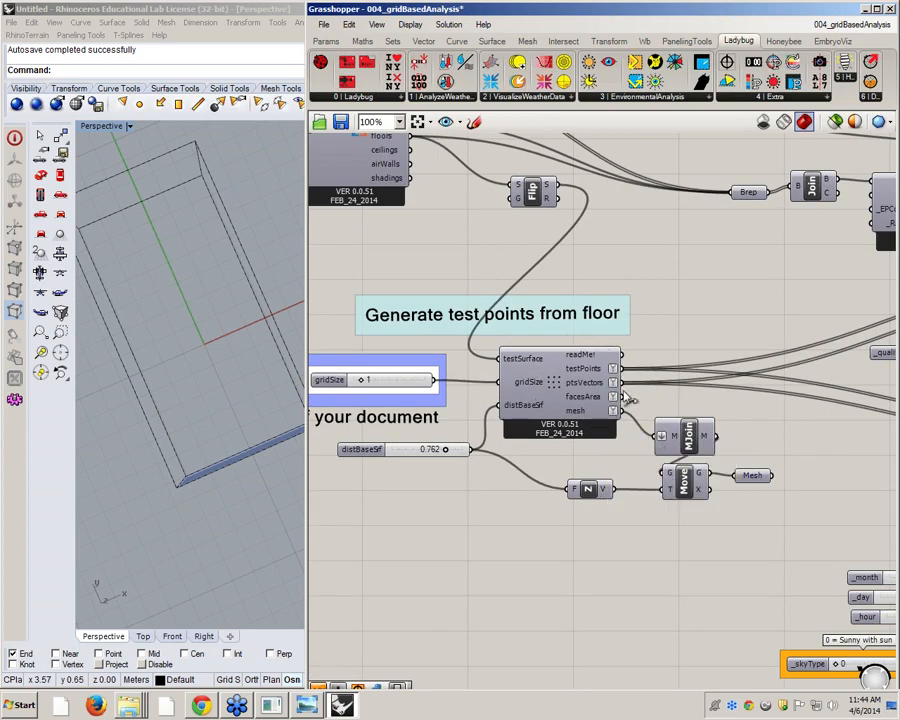
pyautogui.click(584, 402)
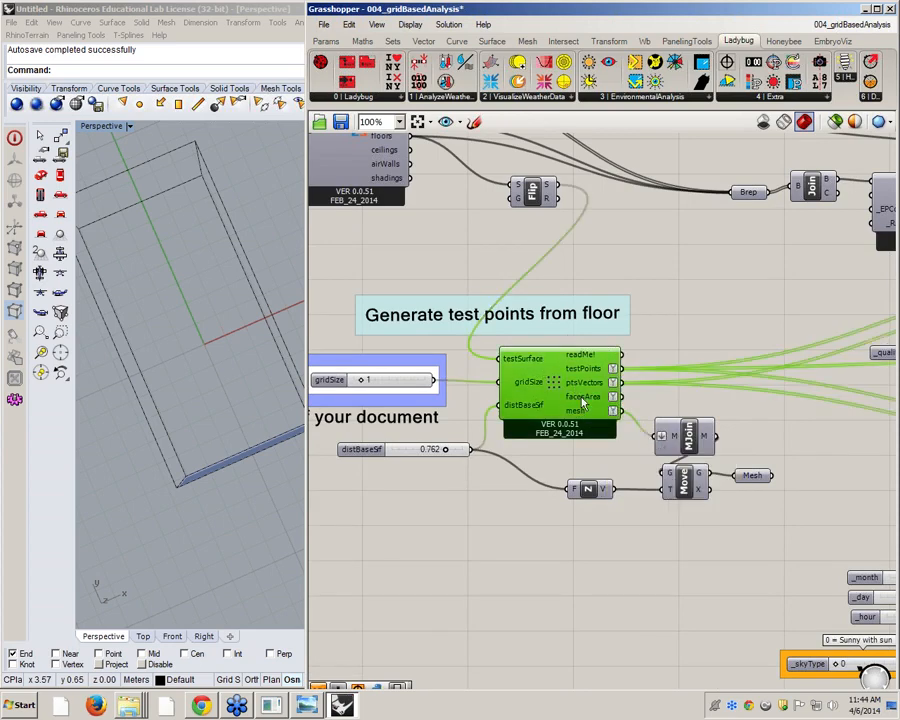
# Connect the moved floor Mesh parameter to the Recolor Mesh component's _inputMesh and place the component beside it.
pyautogui.moveTo(773, 477); pyautogui.dragTo(641, 395)
pyautogui.scroll(-9, 565, 445)
pyautogui.scroll(10, 785, 412)
pyautogui.scroll(-7, 430, 240)
pyautogui.scroll(3, 423, 422)
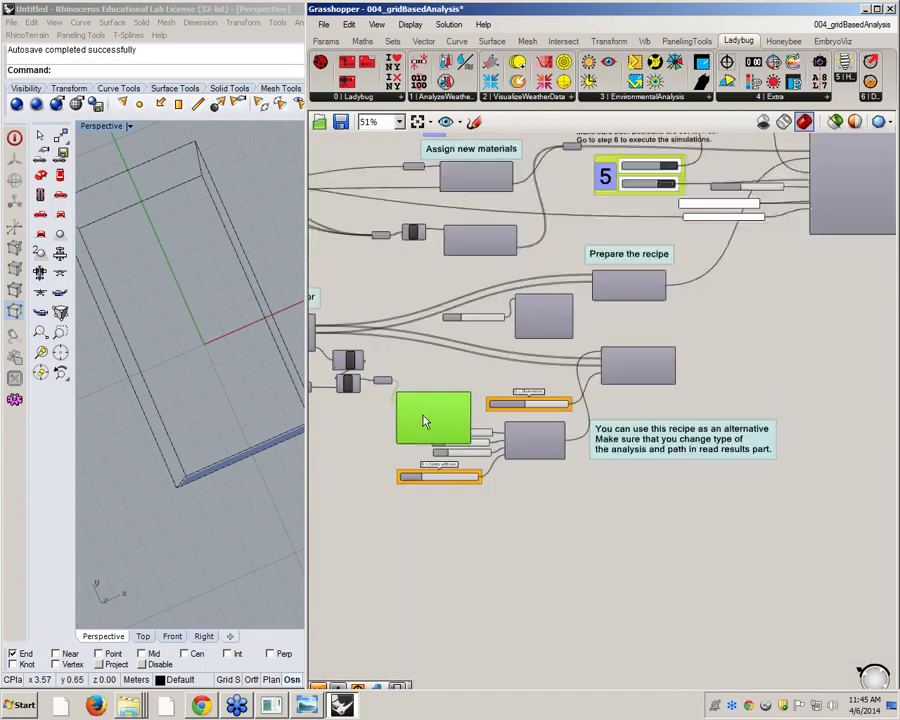
pyautogui.scroll(1, 423, 421)
pyautogui.moveTo(423, 421); pyautogui.dragTo(451, 389)
pyautogui.moveTo(450, 398); pyautogui.dragTo(763, 483, button='right')
pyautogui.scroll(1, 533, 379)
pyautogui.moveTo(585, 411); pyautogui.dragTo(460, 372, button='right')
pyautogui.scroll(1, 460, 372)
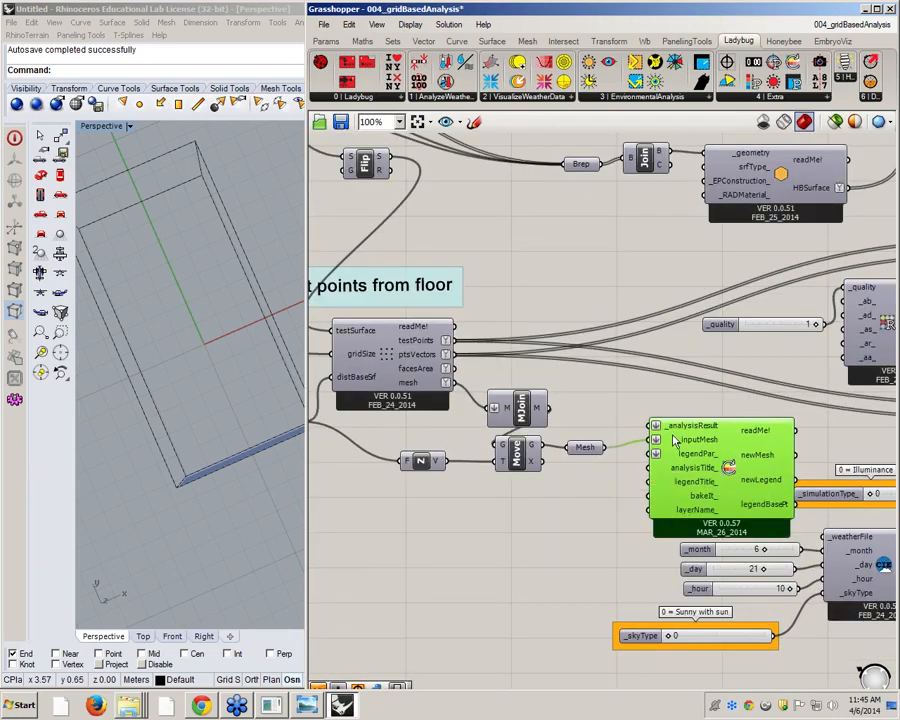
# Move the connected Recolor Mesh component back beside the Read RAD Result component in the results section.
pyautogui.moveTo(737, 467); pyautogui.dragTo(537, 381)
pyautogui.scroll(-2, 434, 384)
pyautogui.moveTo(434, 384); pyautogui.dragTo(663, 382)
pyautogui.scroll(8, 763, 356)
pyautogui.click(587, 325)
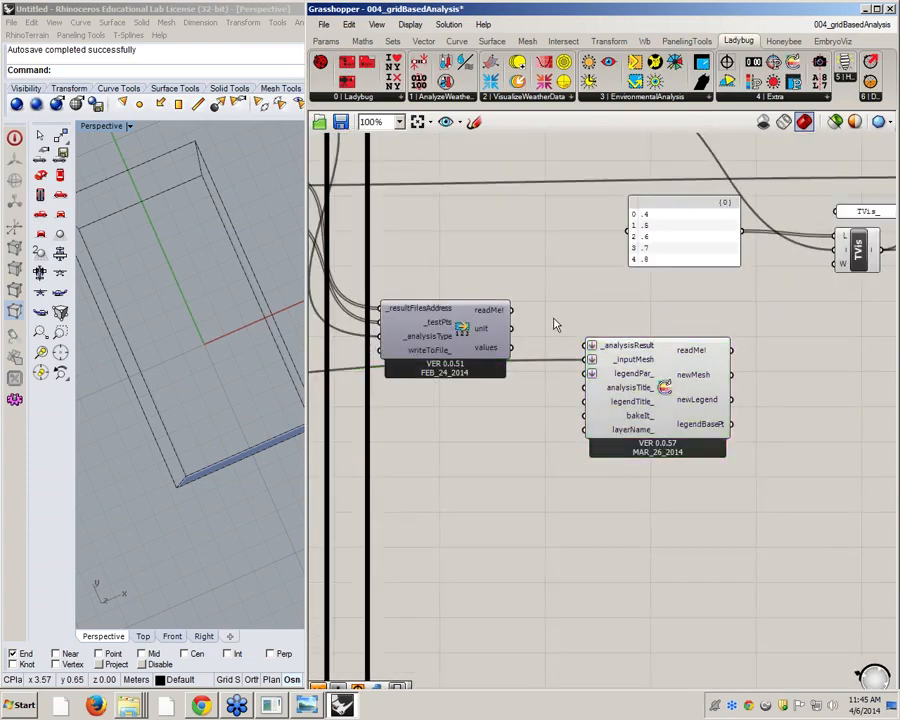
# Connect the Read RAD Result values to Recolor Mesh's _analysisResult and view the coloured floor mesh in the Rhino viewport.
pyautogui.scroll(1, 540, 334)
pyautogui.moveTo(504, 351); pyautogui.dragTo(600, 348)
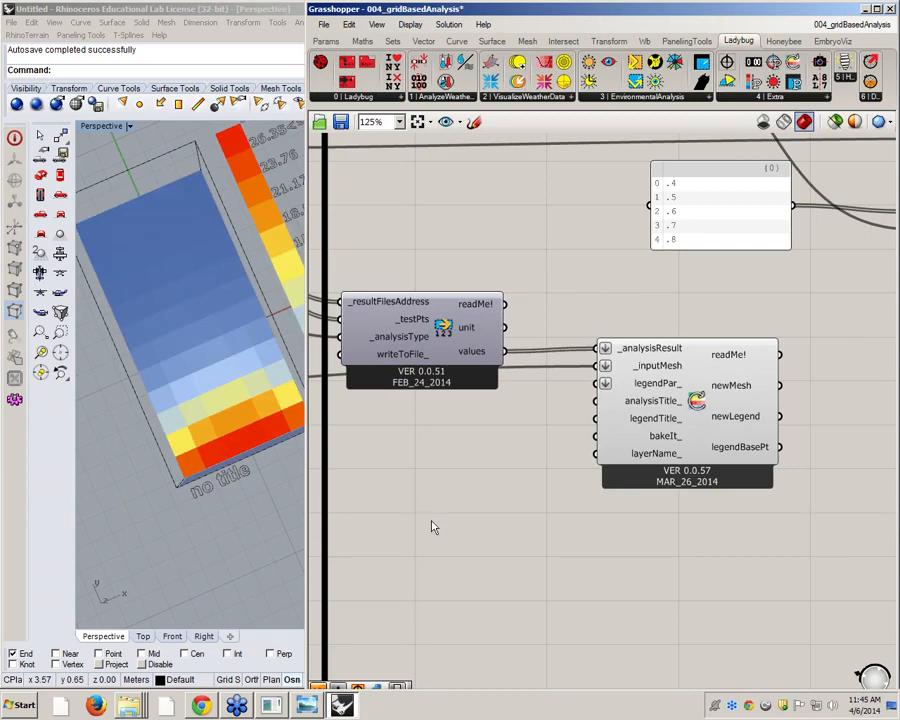
pyautogui.moveTo(105, 375); pyautogui.dragTo(124, 361, button='right')
pyautogui.moveTo(178, 505); pyautogui.dragTo(176, 507, button='right')
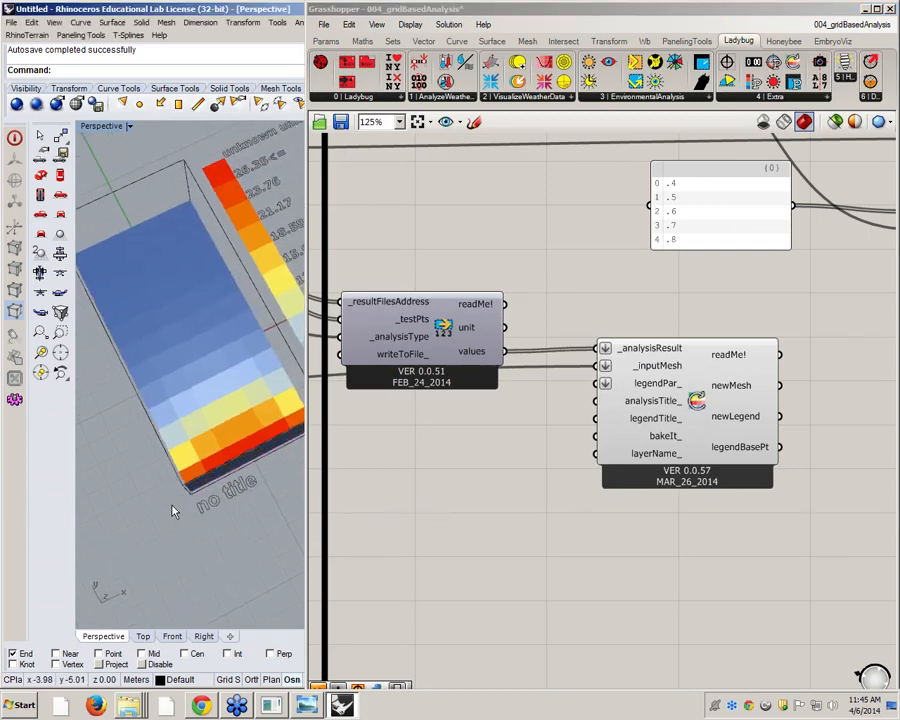
# Trace the Recolor Mesh inputs back to the floor Mesh parameter and the Read RAD Result values.
pyautogui.moveTo(716, 484); pyautogui.dragTo(826, 486, button='right')
pyautogui.scroll(-1, 765, 421)
pyautogui.click(765, 421)
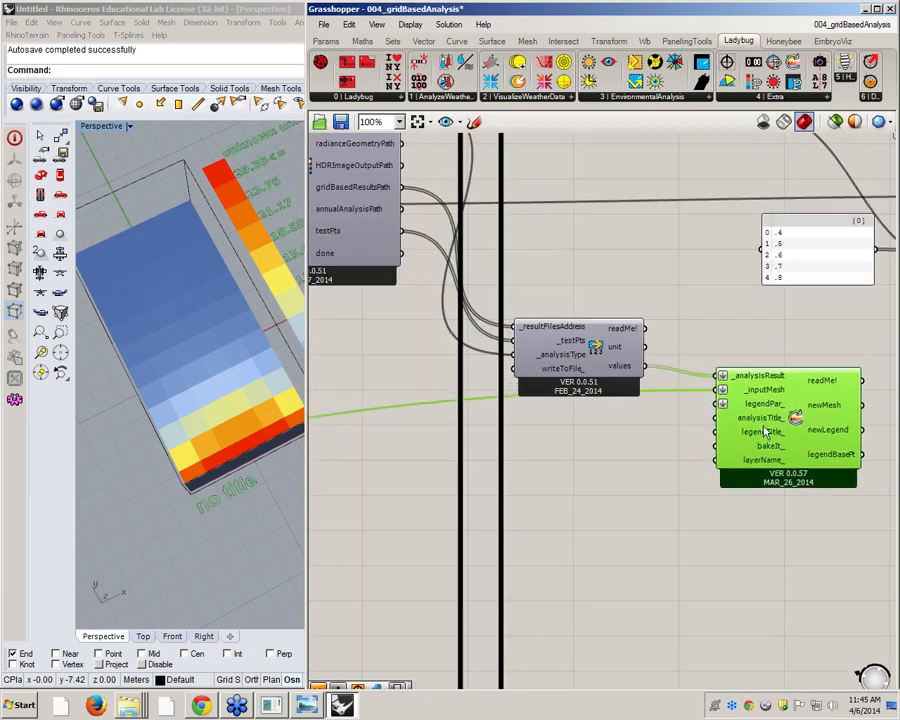
pyautogui.scroll(-3, 683, 376)
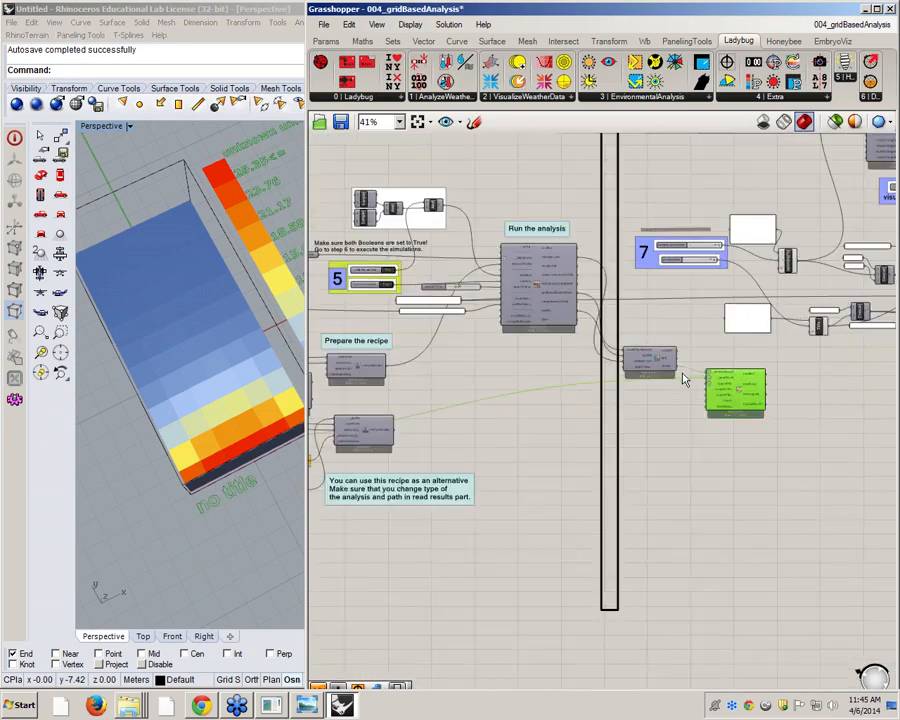
pyautogui.scroll(3, 540, 432)
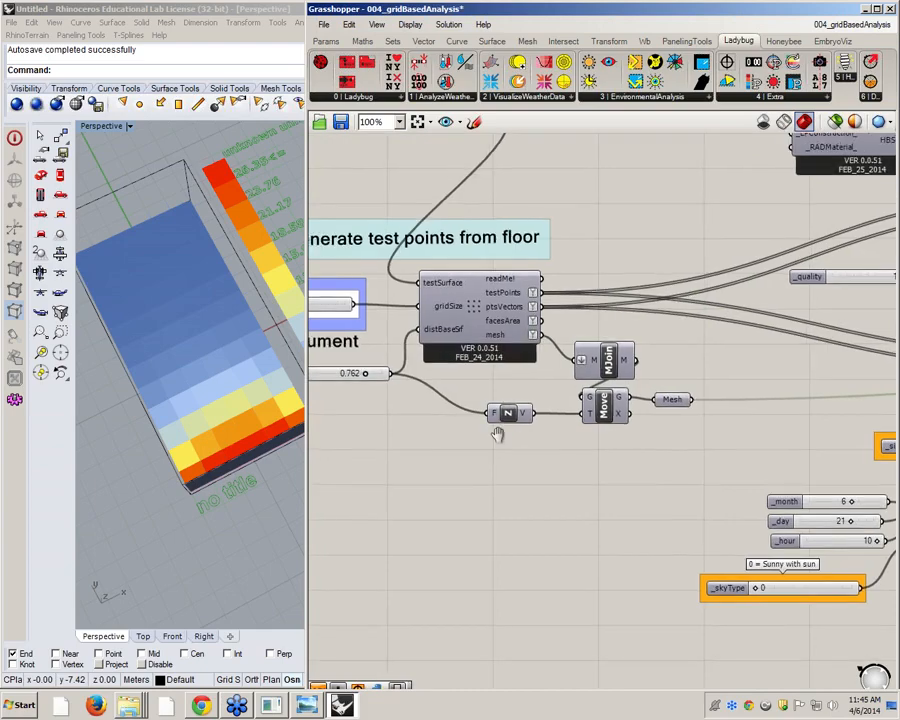
pyautogui.scroll(1, 520, 434)
pyautogui.scroll(-4, 420, 408)
pyautogui.scroll(-3, 420, 408)
pyautogui.scroll(8, 703, 376)
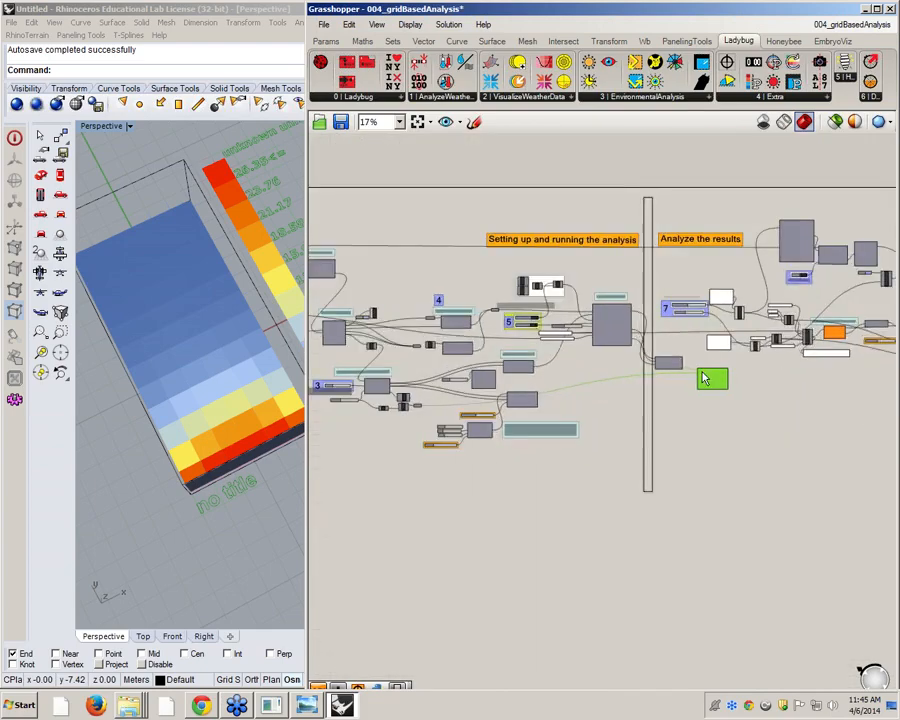
pyautogui.moveTo(580, 354)
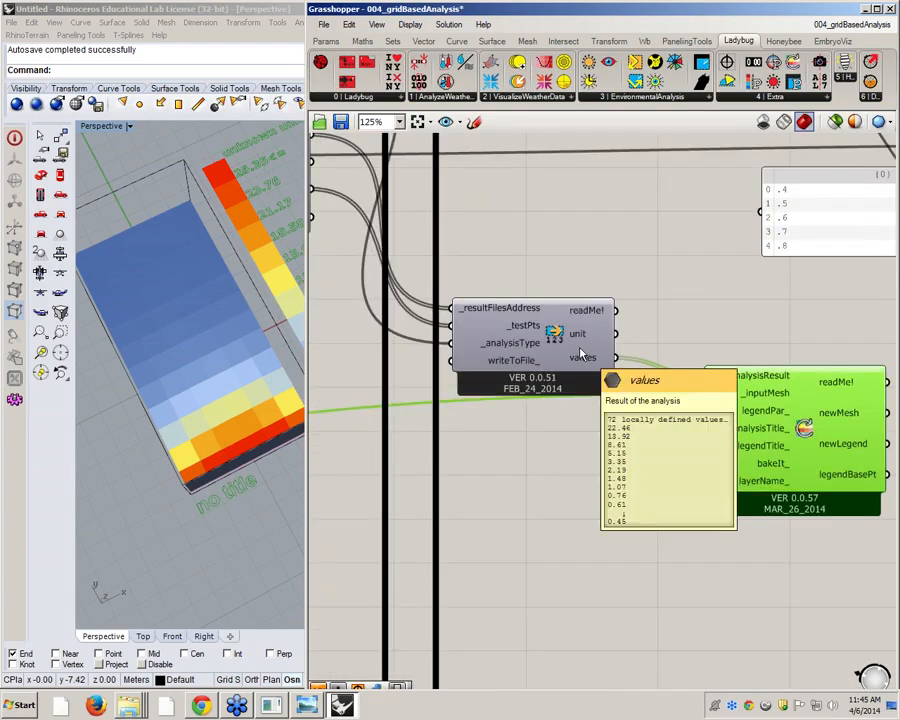
pyautogui.scroll(-1, 580, 349)
pyautogui.moveTo(760, 413); pyautogui.dragTo(674, 395, button='right')
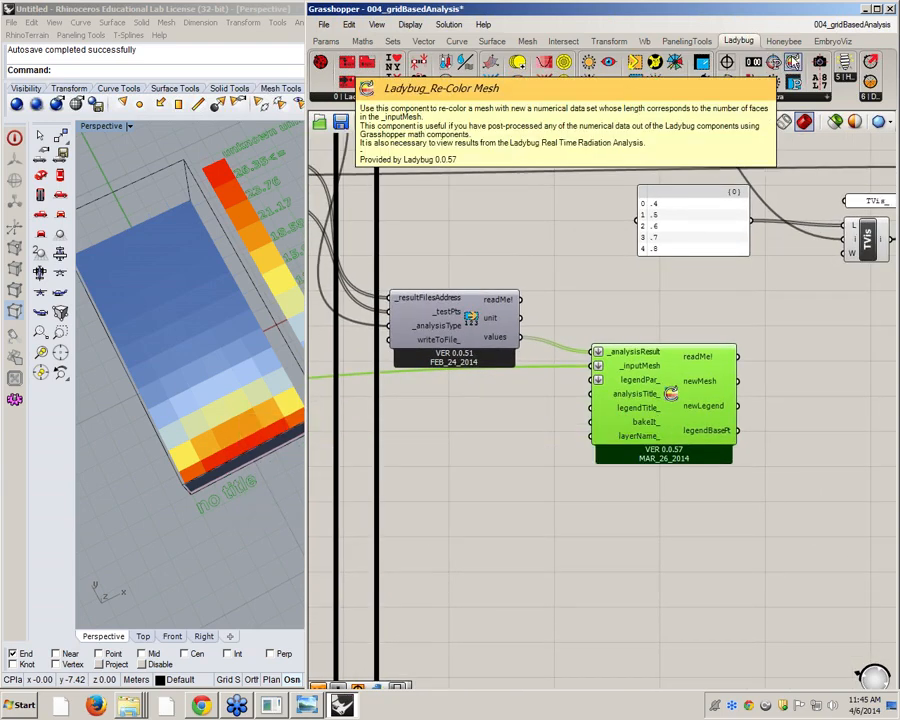
# Look up Re-Color Mesh in Ladybug's Extra component list and shift the placed component slightly lower on the canvas.
pyautogui.click(811, 98)
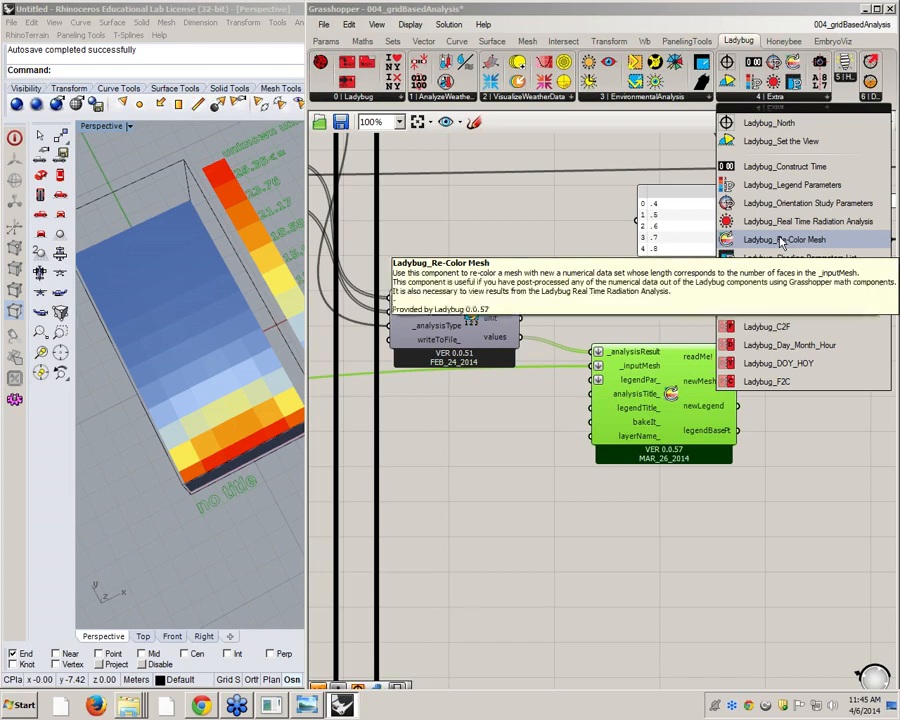
pyautogui.click(589, 305)
pyautogui.moveTo(663, 383); pyautogui.dragTo(658, 412)
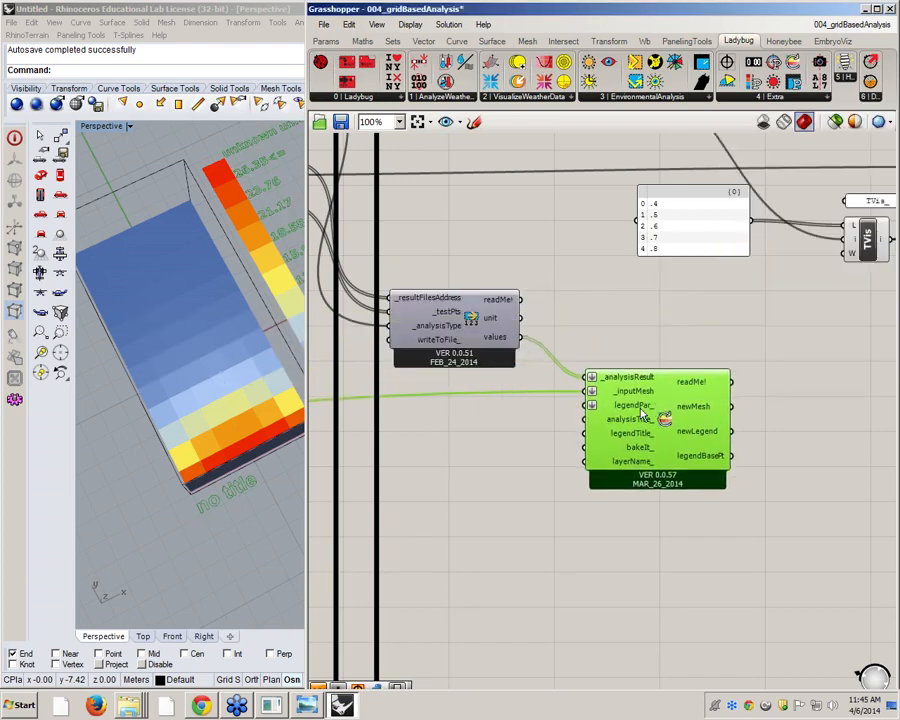
# Inspect the mesh legend's title in the viewport, then connect the Read RAD Result unit output to Recolor Mesh's legendTitle_.
pyautogui.moveTo(261, 476); pyautogui.dragTo(213, 487, button='right')
pyautogui.scroll(-8, 212, 482)
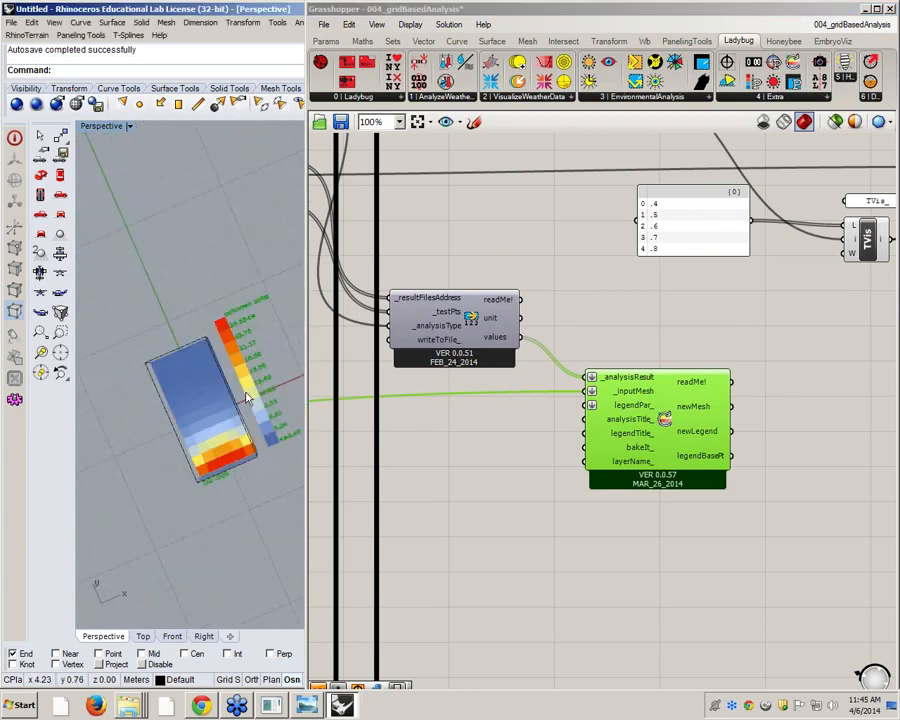
pyautogui.scroll(15, 247, 315)
pyautogui.scroll(-7, 236, 276)
pyautogui.moveTo(335, 320); pyautogui.dragTo(488, 372, button='right')
pyautogui.scroll(-2, 488, 372)
pyautogui.moveTo(690, 440)
pyautogui.mouseDown()
pyautogui.moveTo(698, 412)
pyautogui.moveTo(690, 424)
pyautogui.mouseUp()
pyautogui.scroll(1, 640, 432)
pyautogui.scroll(3, 643, 430)
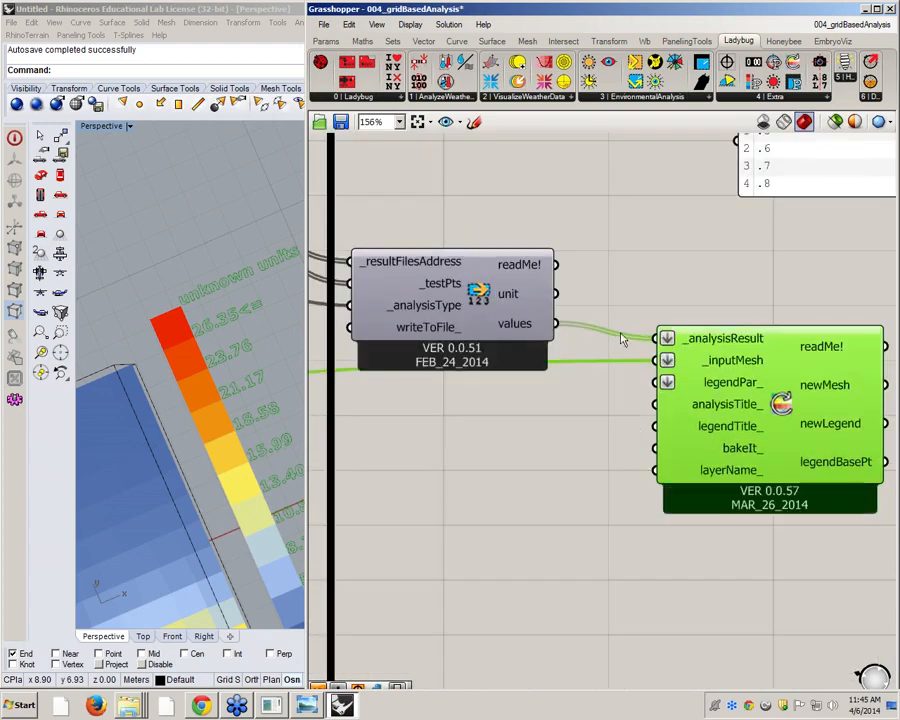
pyautogui.moveTo(497, 287); pyautogui.dragTo(588, 409)
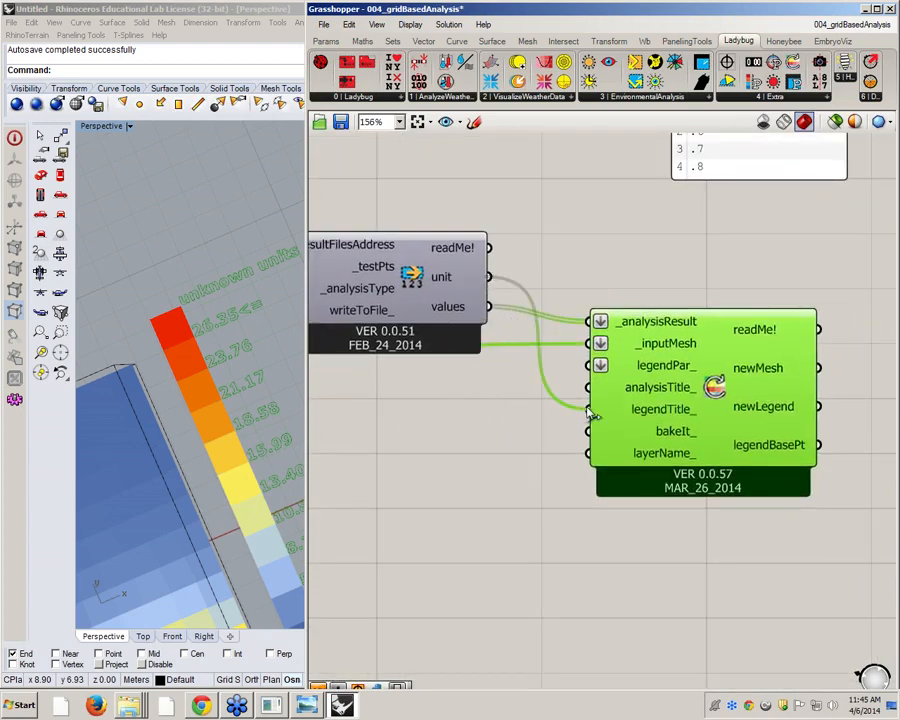
# Examine the updated legend title and the coloured room mesh in the Rhino viewport.
pyautogui.scroll(5, 166, 296)
pyautogui.scroll(-2, 171, 296)
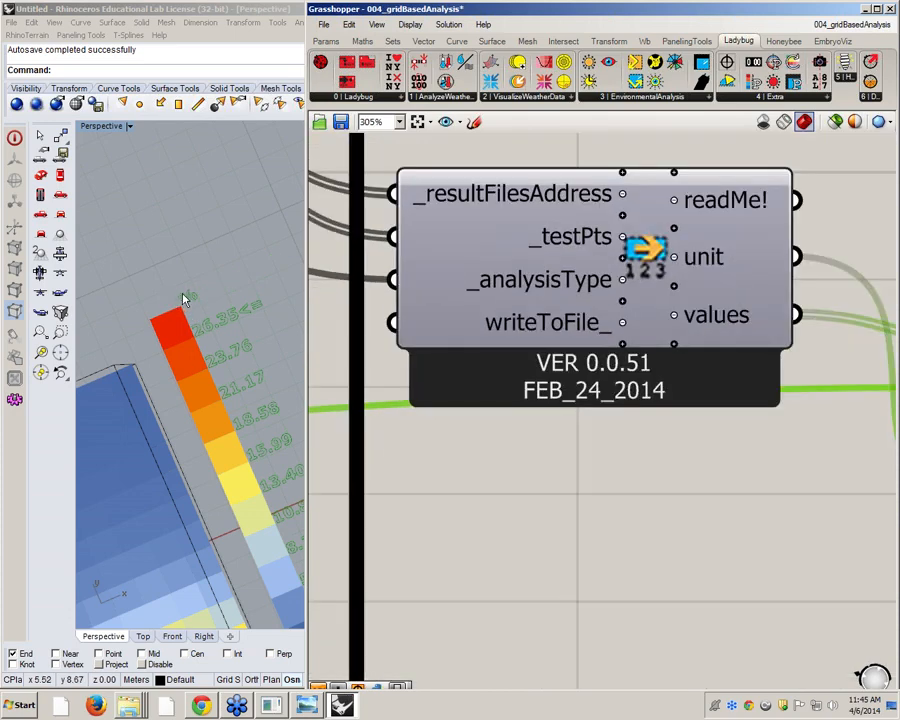
pyautogui.moveTo(629, 510); pyautogui.dragTo(514, 454, button='right')
pyautogui.scroll(-3, 508, 436)
pyautogui.click(238, 511)
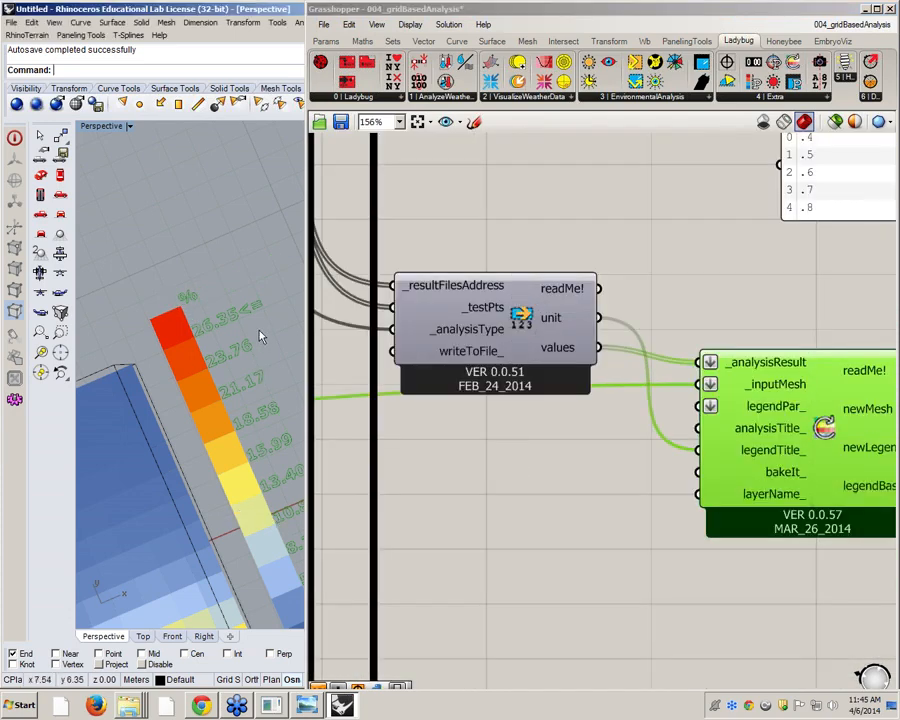
pyautogui.scroll(-7, 261, 336)
pyautogui.scroll(6, 233, 438)
pyautogui.moveTo(233, 438); pyautogui.dragTo(259, 395, button='right')
pyautogui.scroll(-4, 209, 408)
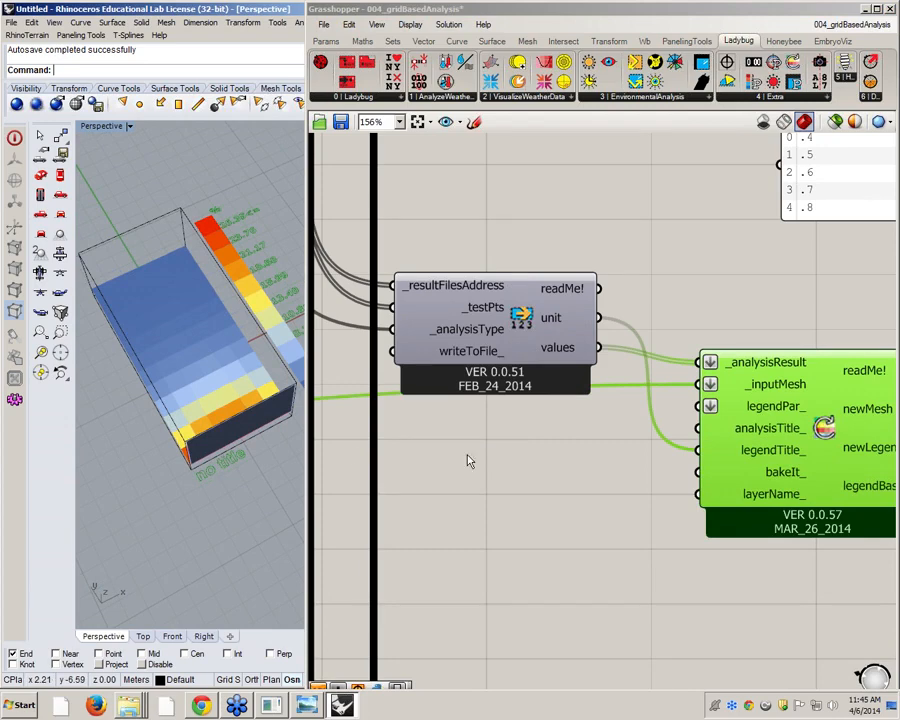
# Add a text panel containing "DF analysis_TVis_0.7" below the Read RAD Result component.
pyautogui.click(439, 481)
pyautogui.doubleClick(439, 481)
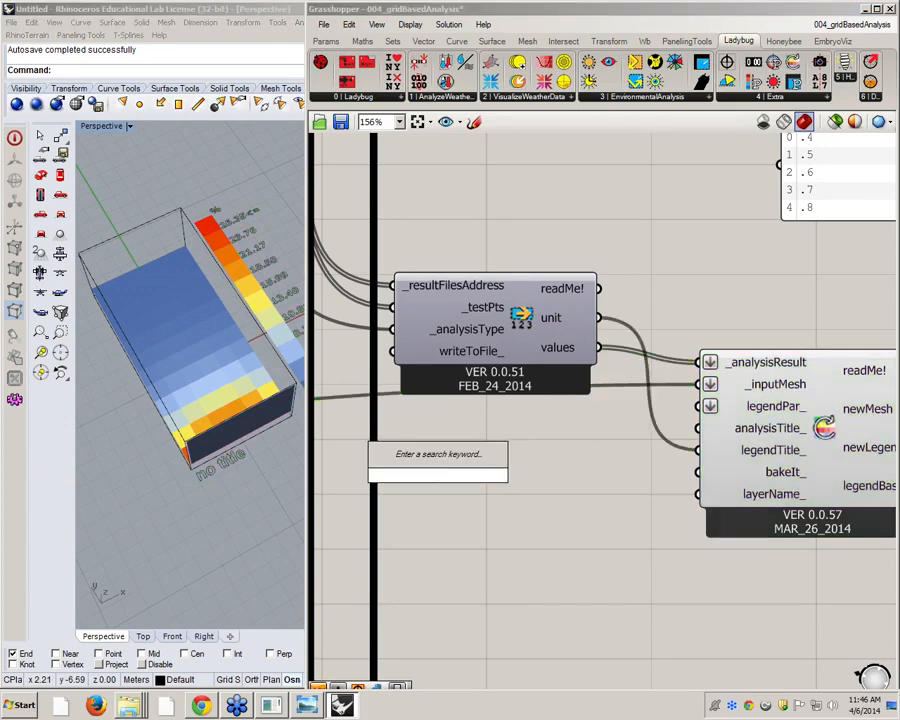
pyautogui.write('"DF ama')
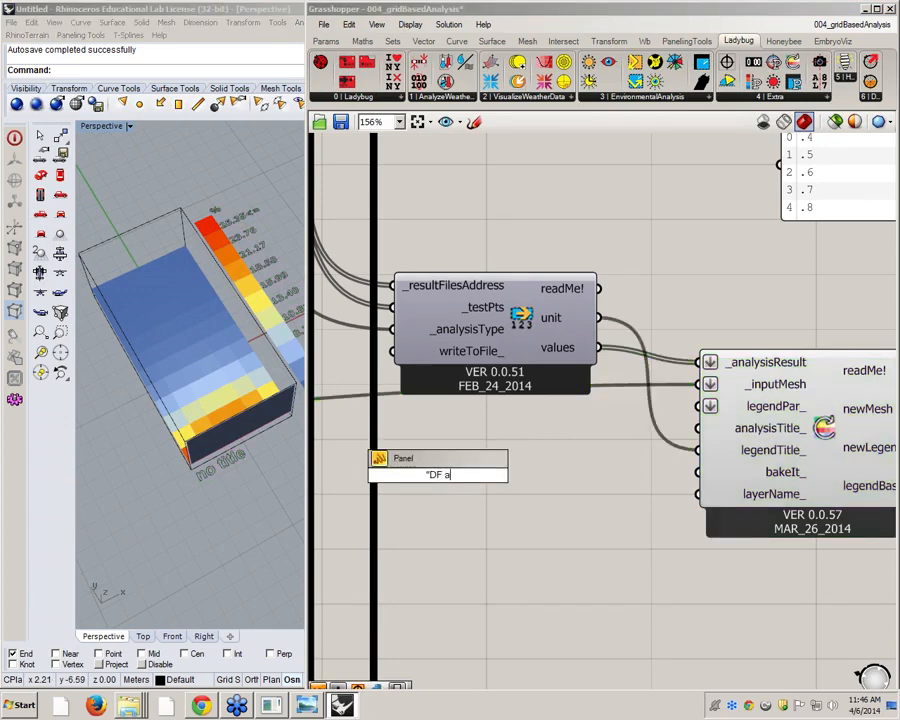
pyautogui.press('BackSpace')
pyautogui.press('BackSpace')
pyautogui.write('nal')
pyautogui.write('usos')
pyautogui.press('BackSpace')
pyautogui.press('BackSpace')
pyautogui.press('BackSpace')
pyautogui.press('BackSpace')
pyautogui.write('ysis_TVis_0')
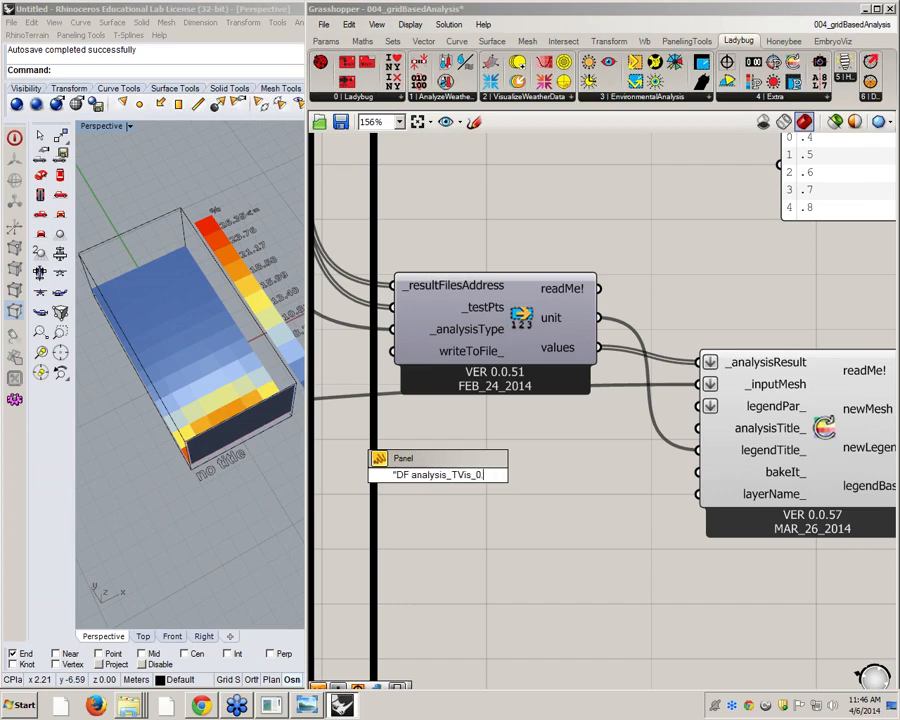
pyautogui.write('.7')
pyautogui.press('Return')
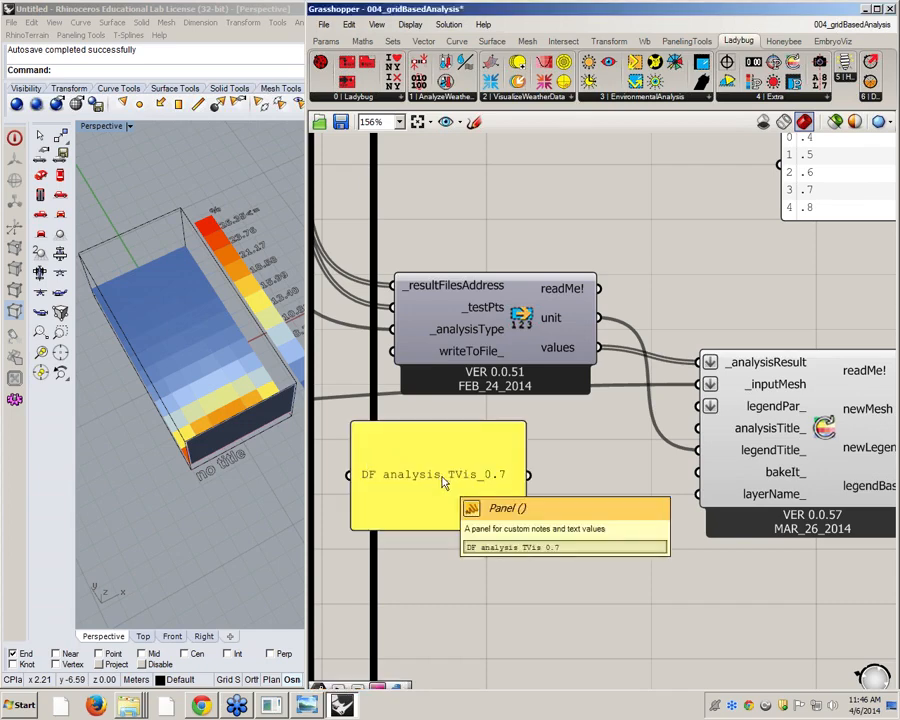
# Position the title panel closer to Recolor Mesh and connect it to the analysisTitle_ input.
pyautogui.moveTo(450, 476); pyautogui.dragTo(514, 482)
pyautogui.scroll(-5, 452, 493)
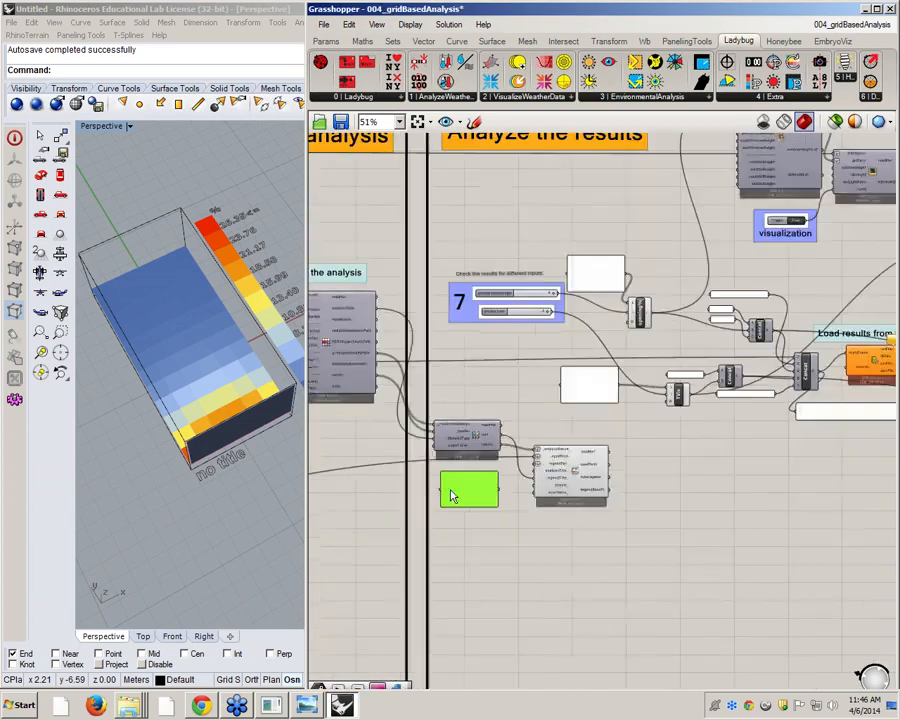
pyautogui.moveTo(840, 312); pyautogui.dragTo(704, 298, button='right')
pyautogui.scroll(4, 677, 360)
pyautogui.scroll(-5, 745, 329)
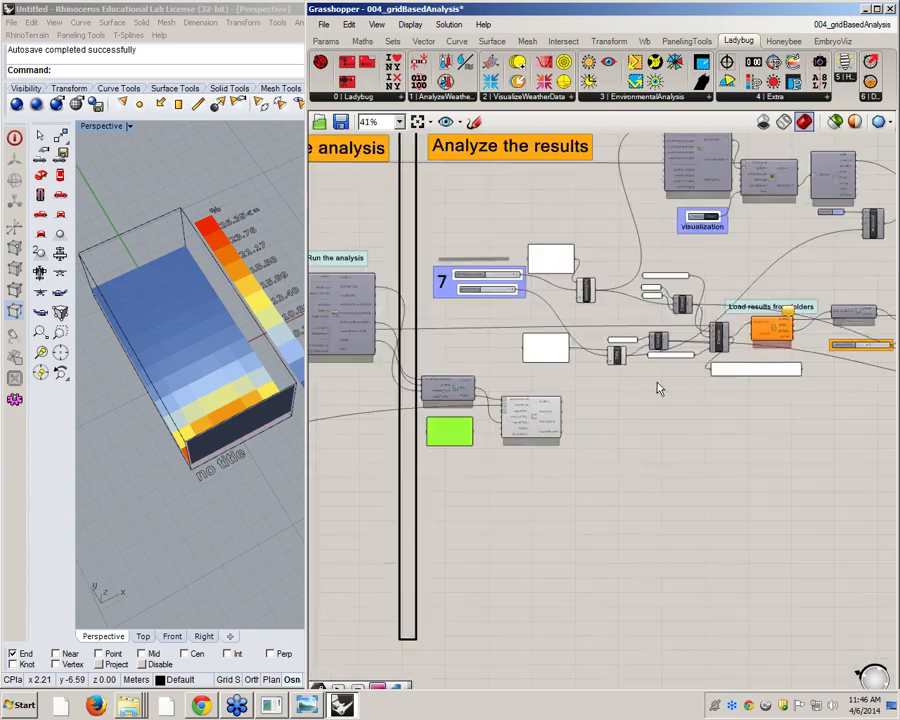
pyautogui.scroll(5, 470, 398)
pyautogui.moveTo(477, 484); pyautogui.dragTo(568, 450)
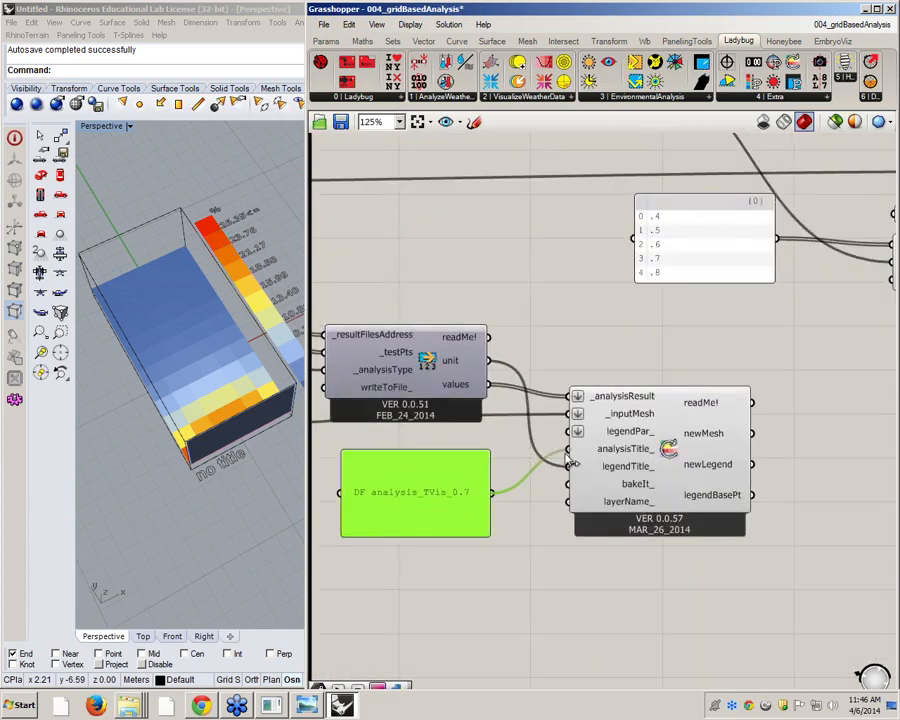
# Add a blank line above the text in the title panel to shift the title clear of the coloured mesh.
pyautogui.scroll(5, 200, 450)
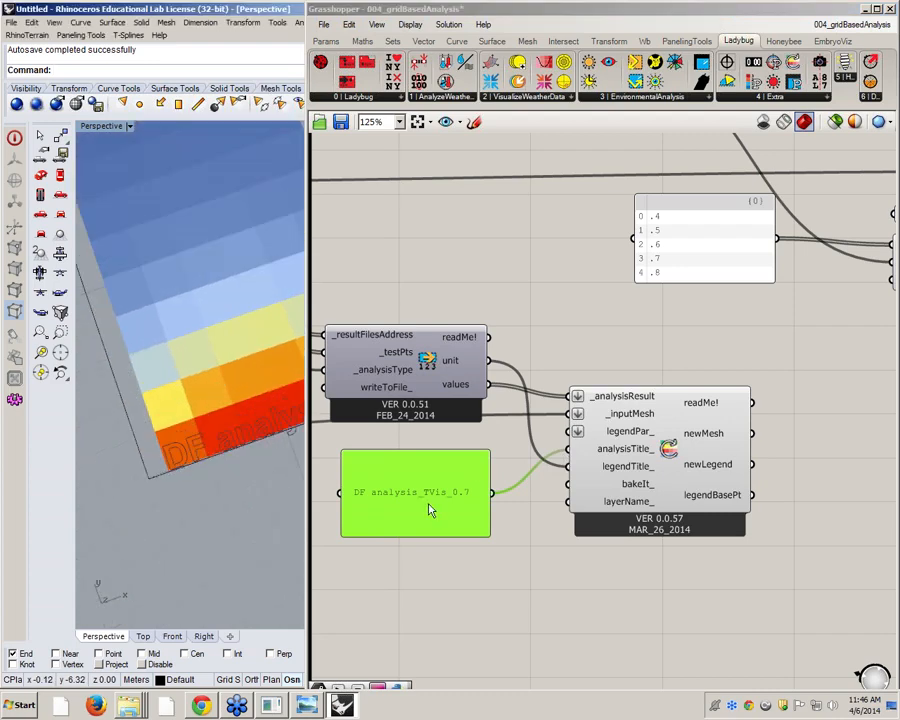
pyautogui.doubleClick(428, 508)
pyautogui.click(401, 456)
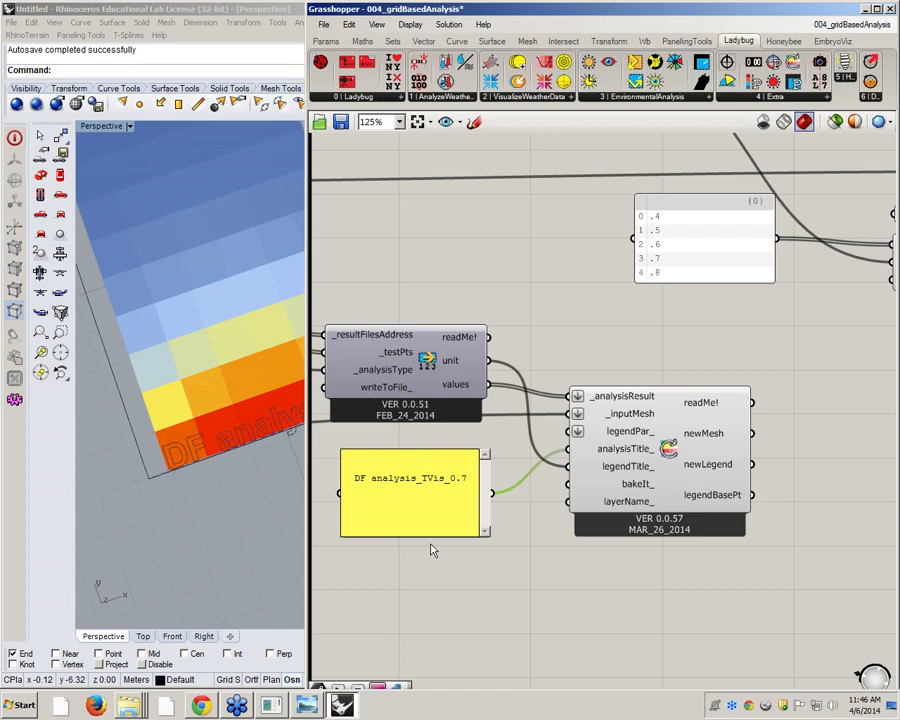
pyautogui.click(518, 575)
pyautogui.click(165, 485)
pyautogui.scroll(-6, 163, 484)
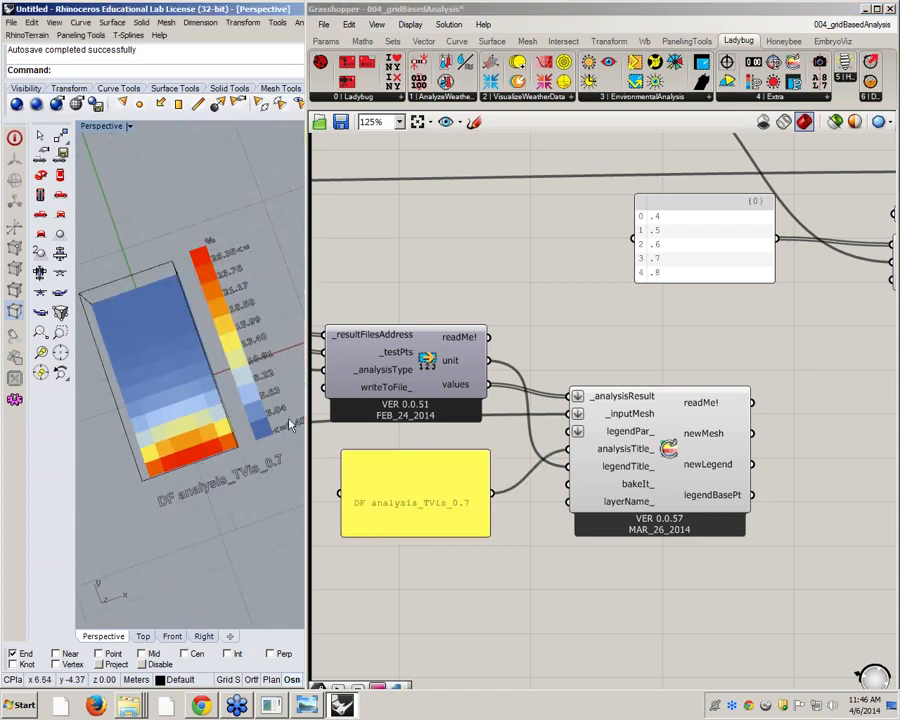
# Enlarge the Rhino viewport and examine the analysis title, legend and coloured room mesh from above.
pyautogui.moveTo(309, 414); pyautogui.dragTo(428, 416)
pyautogui.moveTo(295, 515); pyautogui.dragTo(208, 457, button='right')
pyautogui.scroll(6, 147, 398)
pyautogui.scroll(-3, 222, 430)
pyautogui.moveTo(265, 485); pyautogui.dragTo(279, 478, button='right')
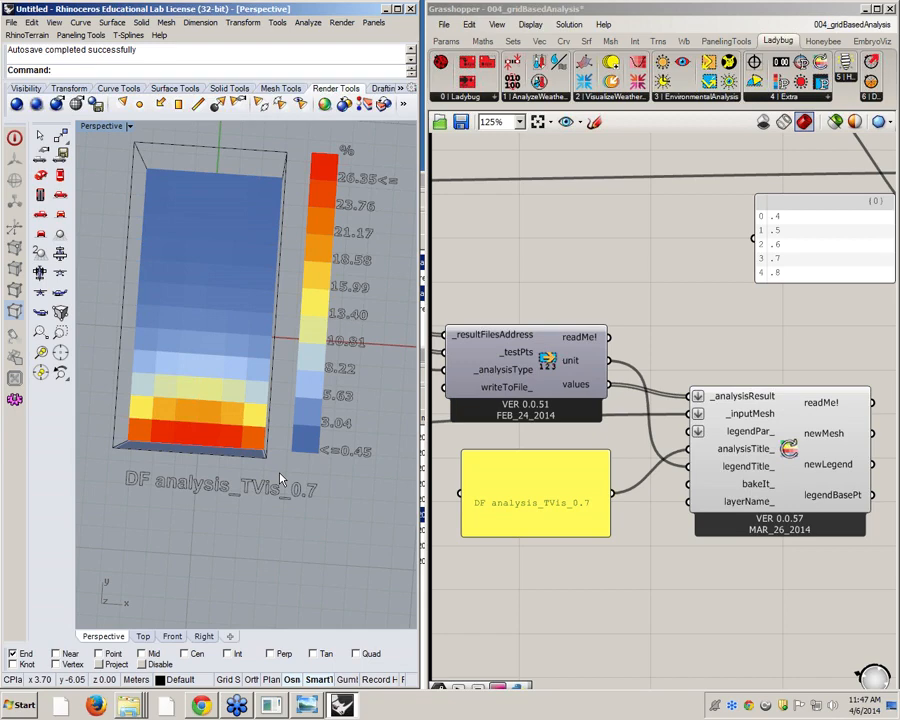
# Add a Ladybug Legend Parameters component below and beside the title panel.
pyautogui.moveTo(599, 438); pyautogui.dragTo(696, 440, button='right')
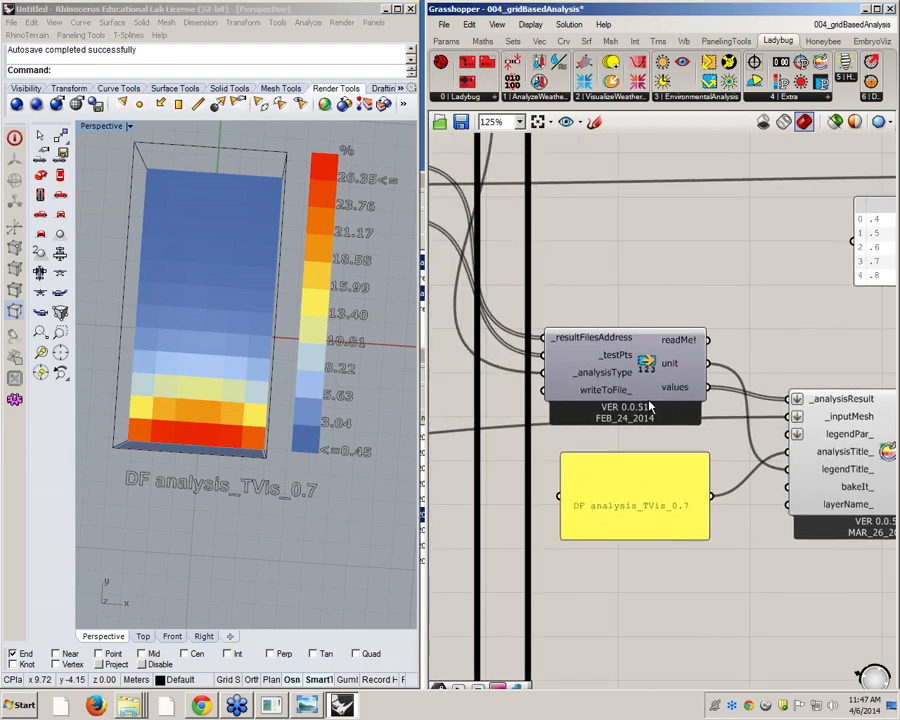
pyautogui.scroll(-2, 652, 404)
pyautogui.scroll(2, 772, 470)
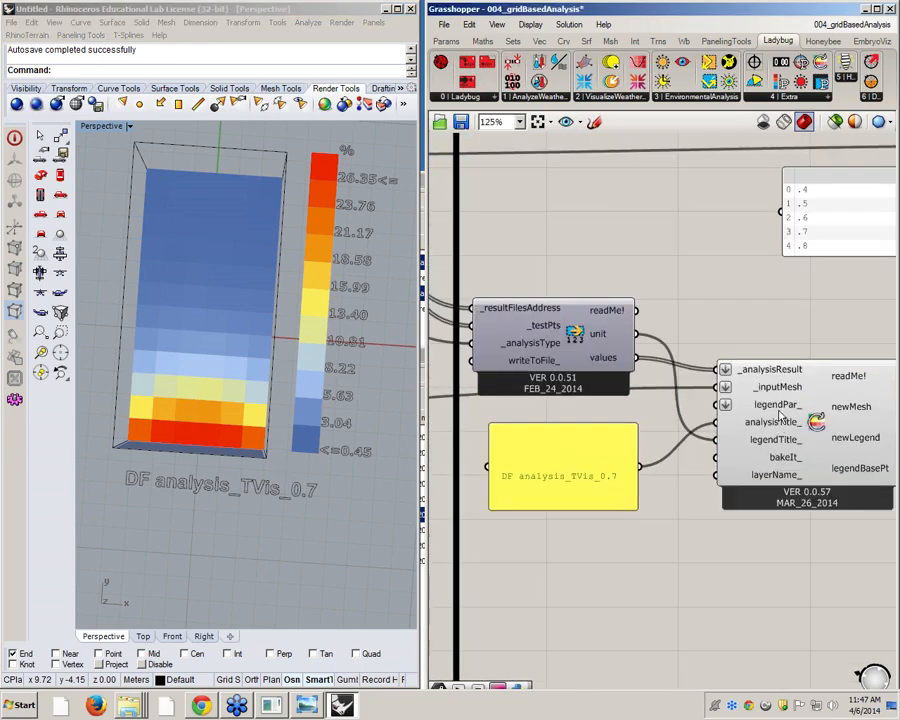
pyautogui.moveTo(782, 415)
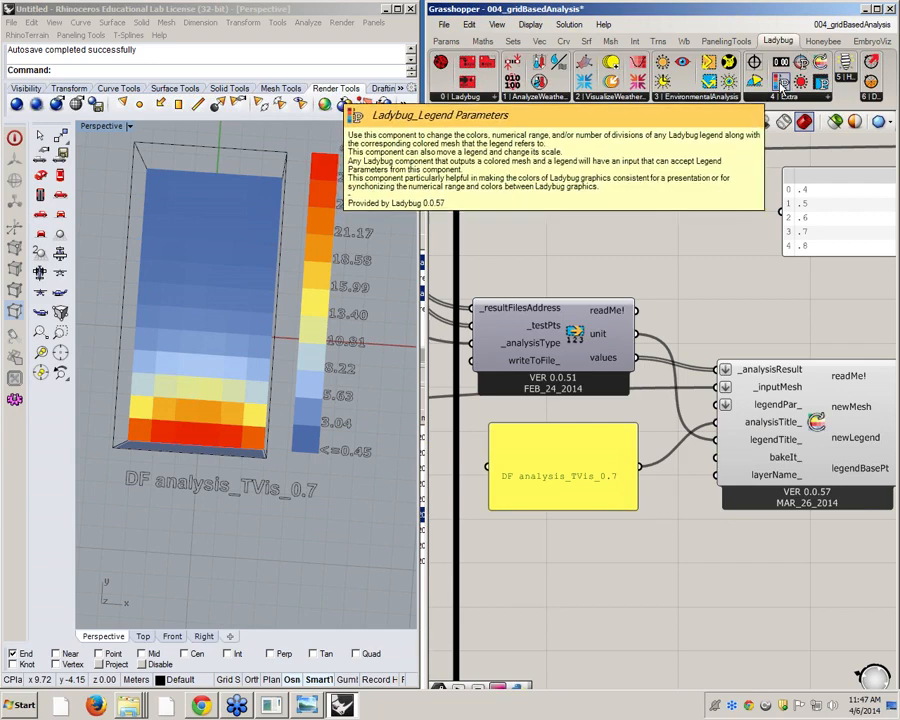
pyautogui.moveTo(785, 90); pyautogui.dragTo(490, 622)
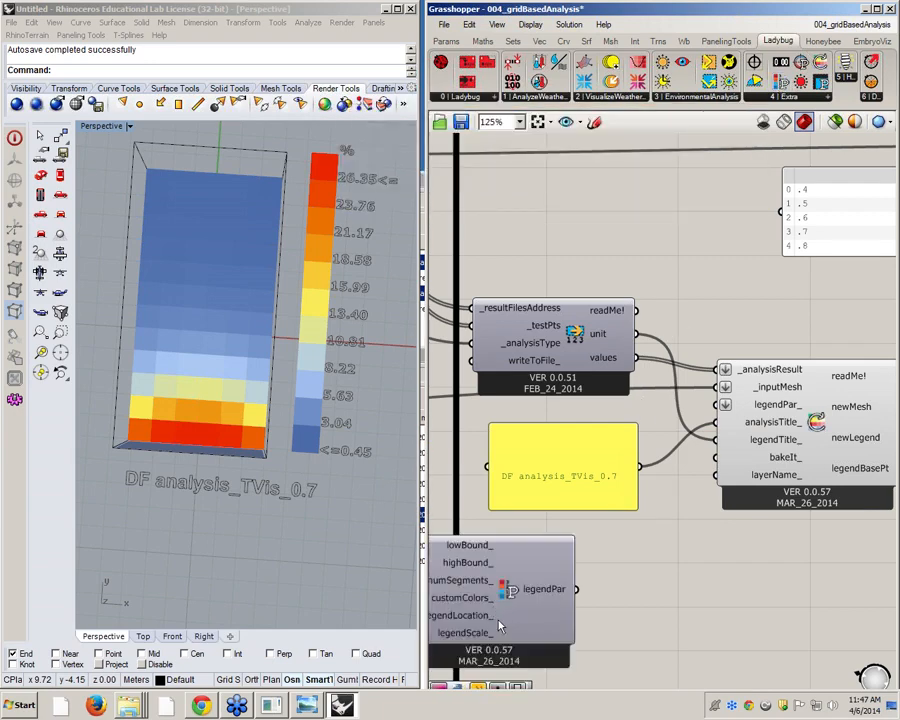
pyautogui.moveTo(490, 622); pyautogui.dragTo(686, 562, button='right')
pyautogui.scroll(-2, 686, 562)
pyautogui.moveTo(686, 560); pyautogui.dragTo(646, 554)
pyautogui.scroll(2, 610, 512)
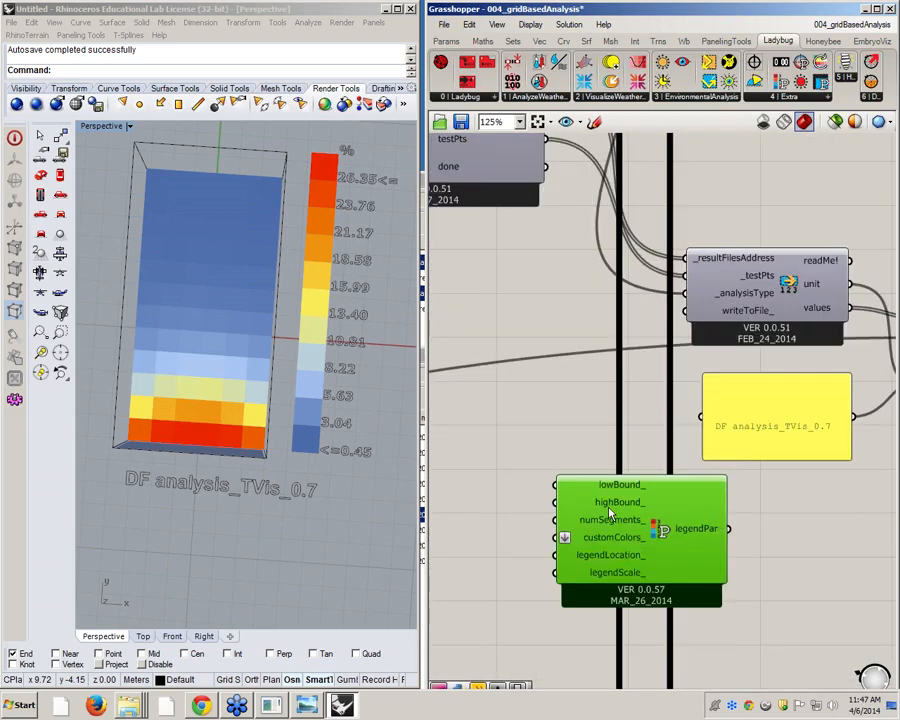
# Create a number slider with the value 5 and connect it to the highBound_ input of Legend Parameters.
pyautogui.doubleClick(468, 508)
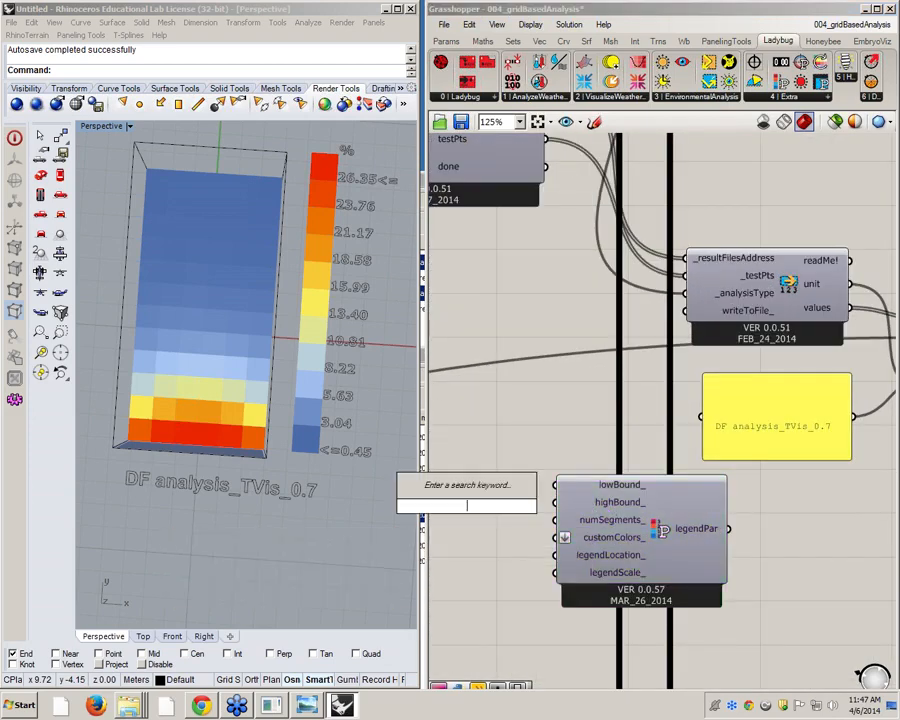
pyautogui.write('5')
pyautogui.press('Return')
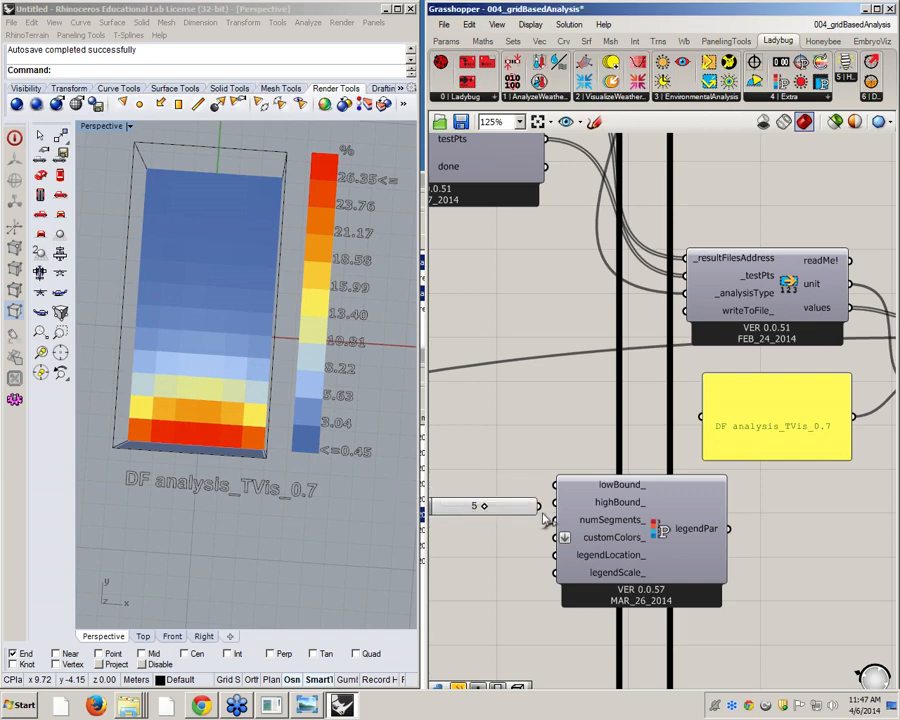
pyautogui.moveTo(569, 513); pyautogui.dragTo(489, 505, button='right')
pyautogui.moveTo(512, 492); pyautogui.dragTo(540, 490)
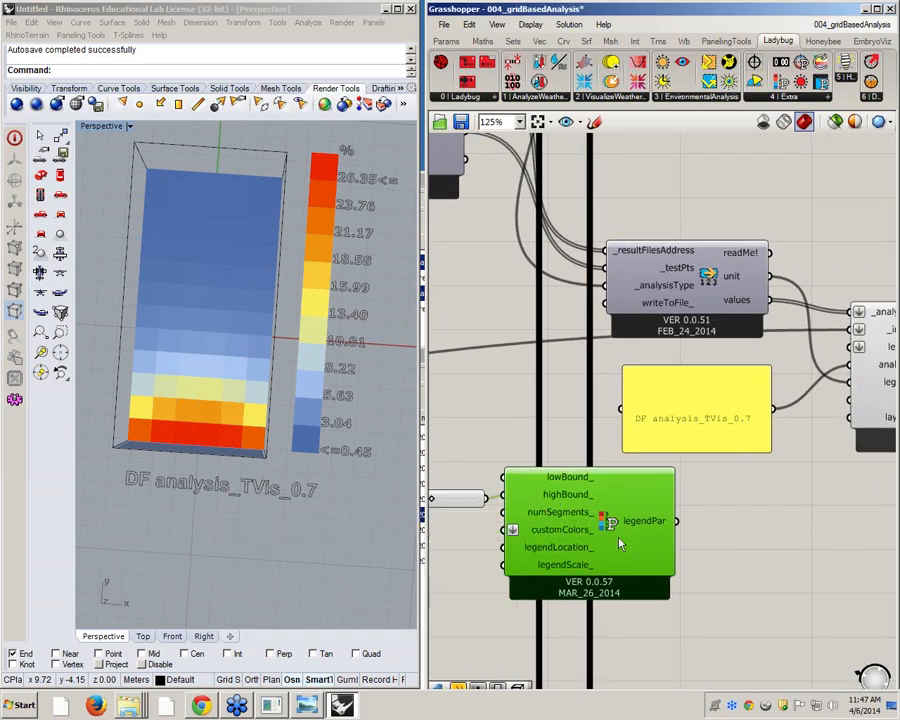
# Connect the legendPar output of Legend Parameters to the legendPar_ input of Recolor Mesh.
pyautogui.scroll(-1, 530, 527)
pyautogui.moveTo(650, 522); pyautogui.dragTo(792, 383)
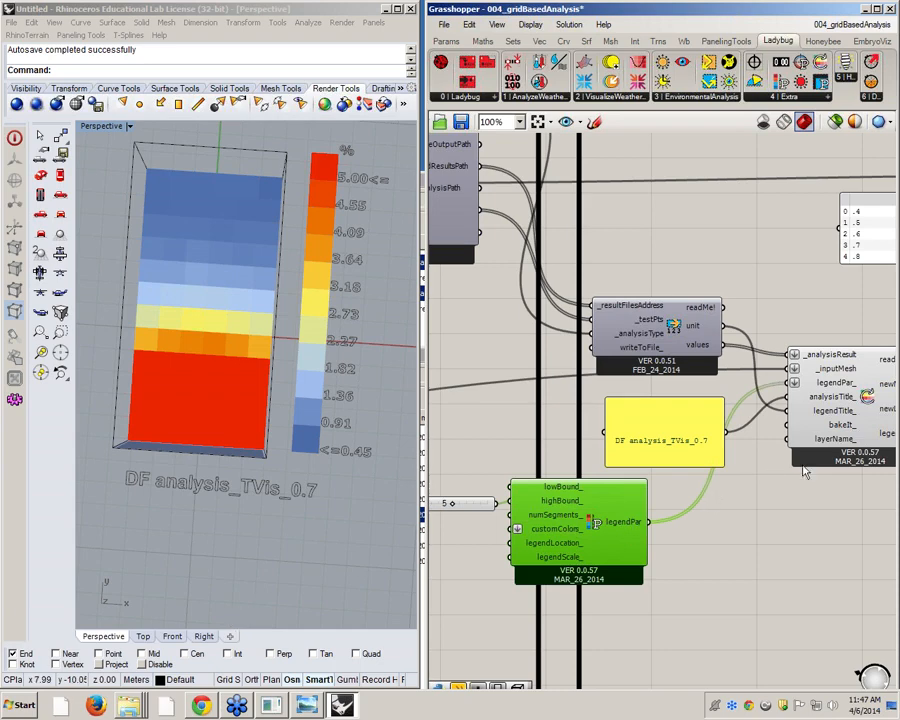
pyautogui.moveTo(763, 460); pyautogui.dragTo(668, 437, button='right')
pyautogui.scroll(-3, 668, 437)
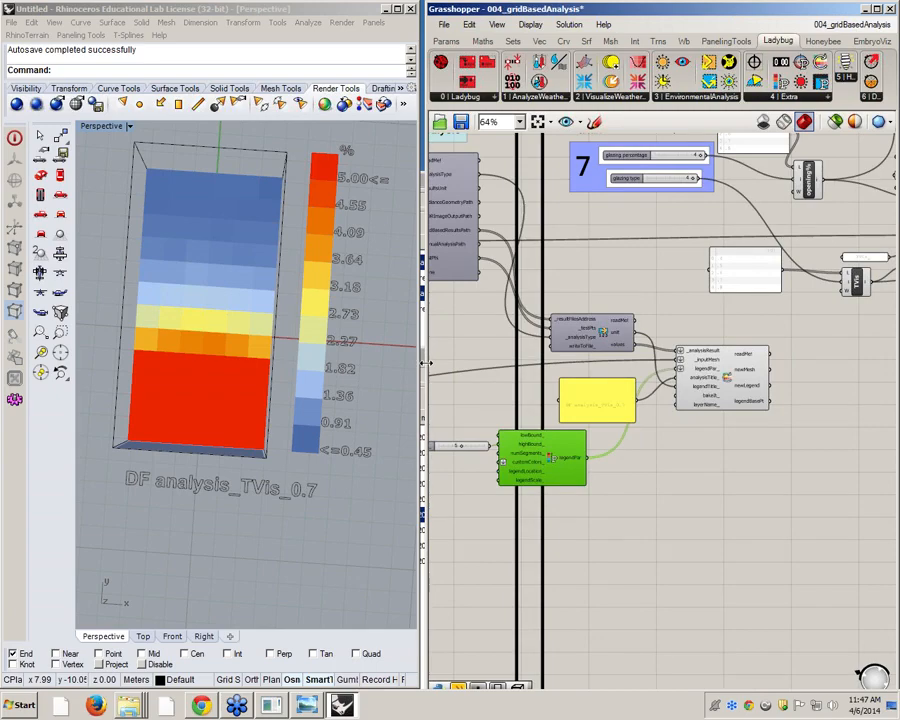
# Widen the Grasshopper canvas and space the Recolor Mesh and Read RAD Result components farther from the title panel.
pyautogui.moveTo(427, 380); pyautogui.dragTo(173, 384)
pyautogui.moveTo(347, 426); pyautogui.dragTo(539, 428, button='right')
pyautogui.scroll(2, 584, 322)
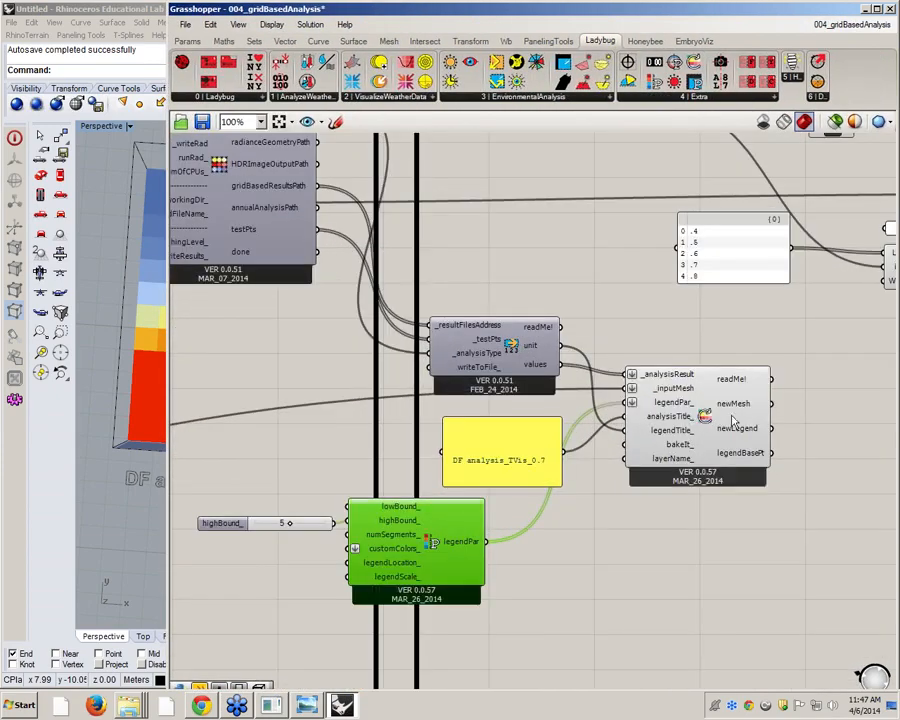
pyautogui.click(762, 398)
pyautogui.click(577, 562)
pyautogui.scroll(-3, 567, 520)
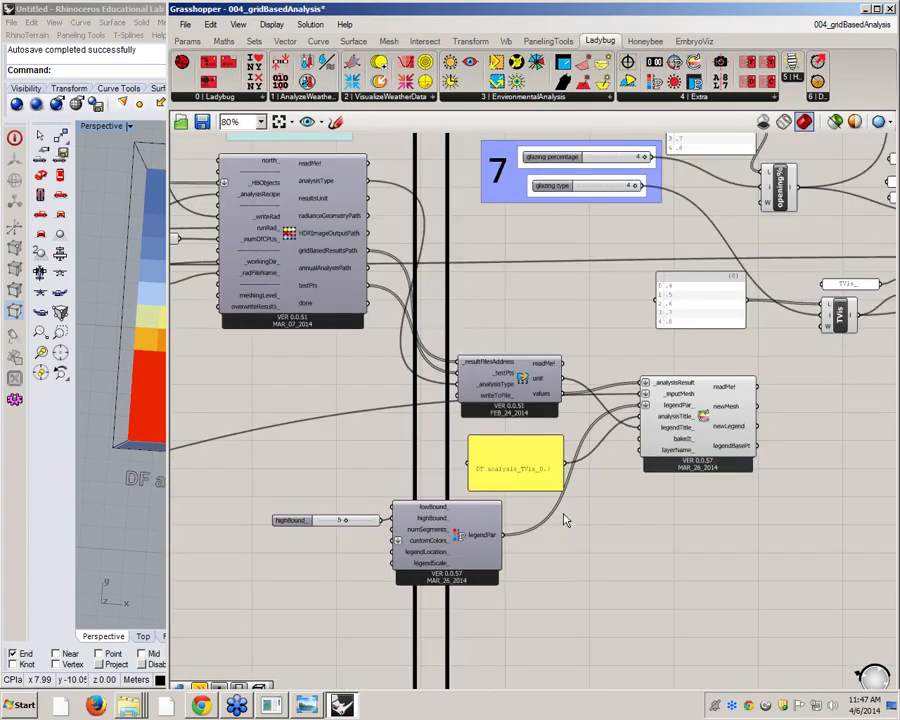
pyautogui.scroll(3, 540, 470)
pyautogui.moveTo(525, 388); pyautogui.dragTo(521, 367)
pyautogui.click(740, 568)
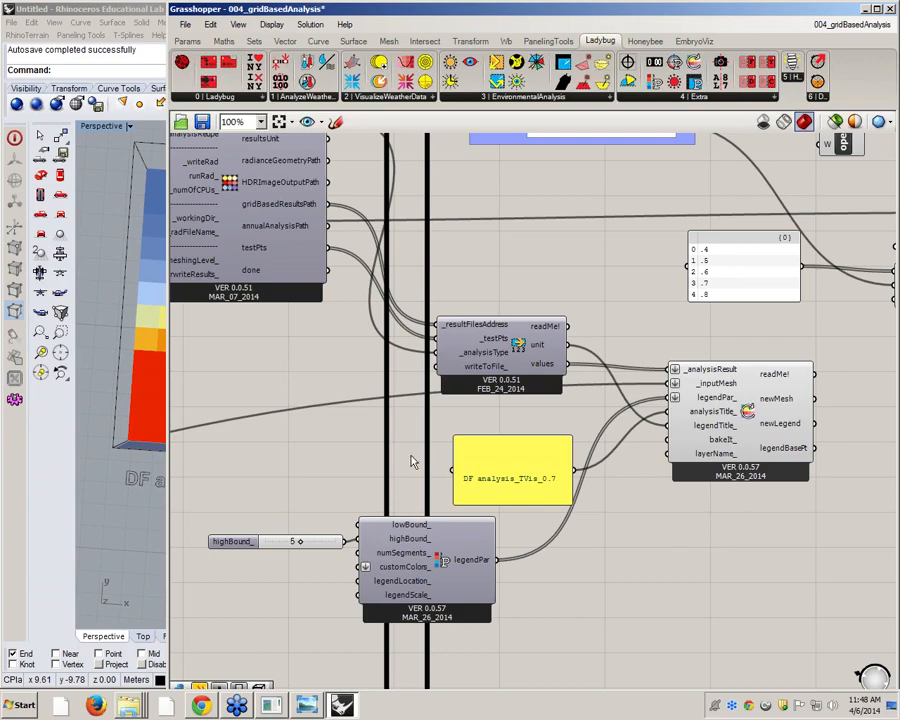
# Locate the alternative grid-based analysis recipe and align it beneath the daylight-factor recipe component.
pyautogui.moveTo(410, 456); pyautogui.dragTo(632, 452, button='right')
pyautogui.scroll(-2, 632, 452)
pyautogui.moveTo(496, 439); pyautogui.dragTo(601, 468, button='right')
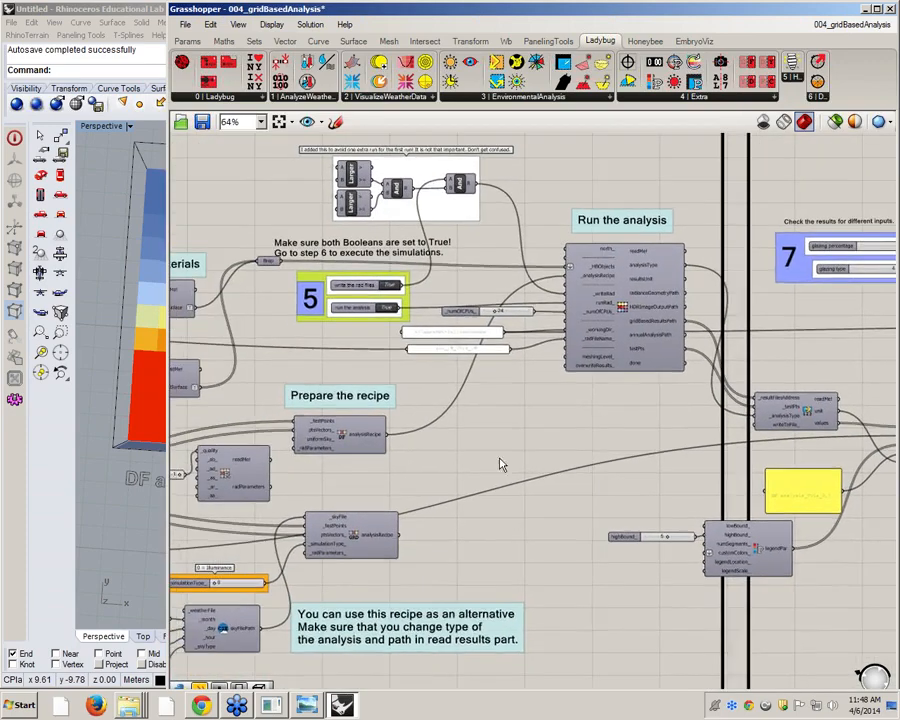
pyautogui.scroll(2, 452, 475)
pyautogui.moveTo(485, 432); pyautogui.dragTo(554, 429, button='right')
pyautogui.scroll(-1, 554, 429)
pyautogui.moveTo(372, 555); pyautogui.dragTo(560, 476, button='right')
pyautogui.scroll(1, 423, 540)
pyautogui.moveTo(562, 472); pyautogui.dragTo(552, 459)
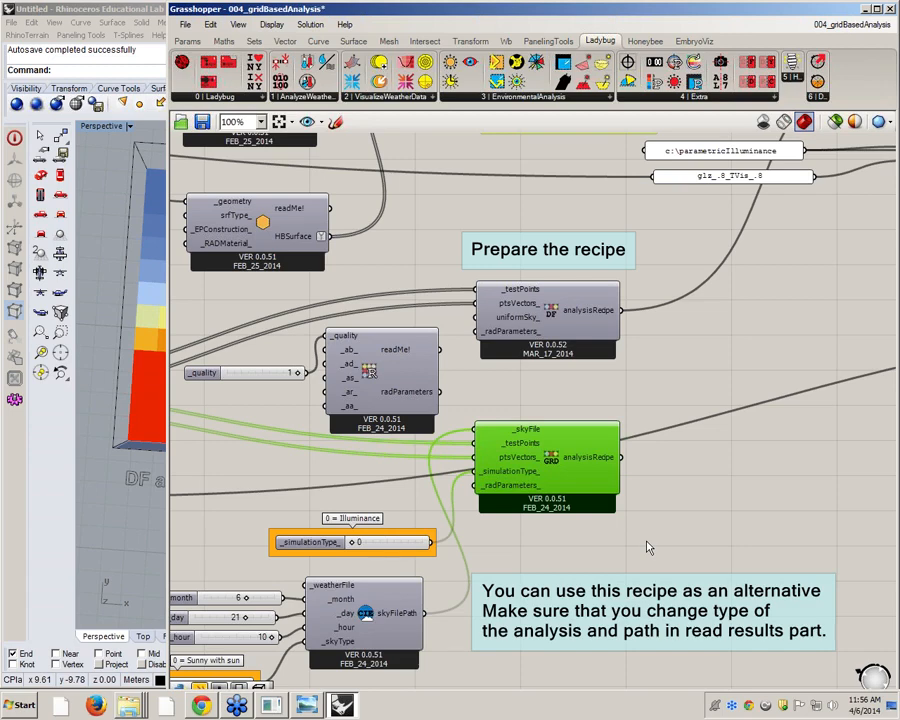
# Add a File Path parameter just above the _month slider of the sky generator.
pyautogui.moveTo(563, 501); pyautogui.dragTo(540, 514, button='right')
pyautogui.moveTo(389, 505); pyautogui.dragTo(517, 451, button='right')
pyautogui.doubleClick(282, 490)
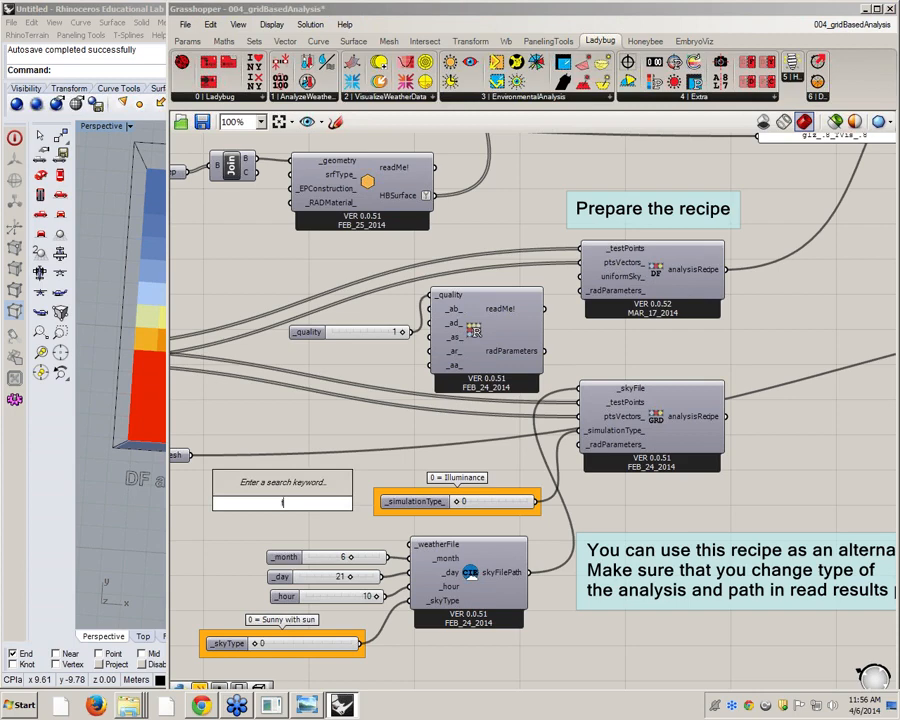
pyautogui.write('file')
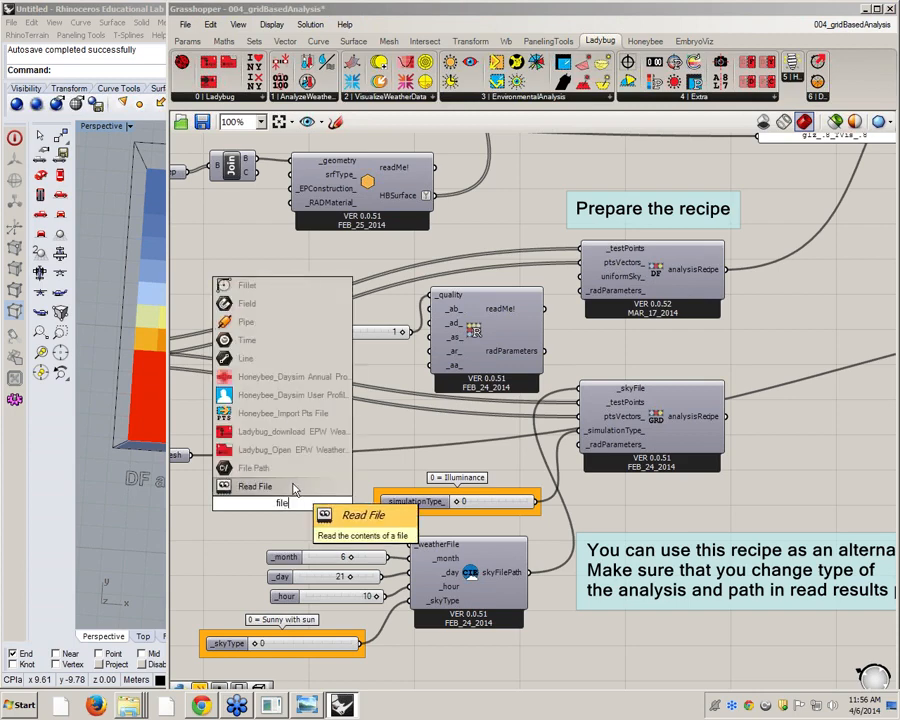
pyautogui.click(283, 470)
pyautogui.moveTo(285, 505); pyautogui.dragTo(320, 529)
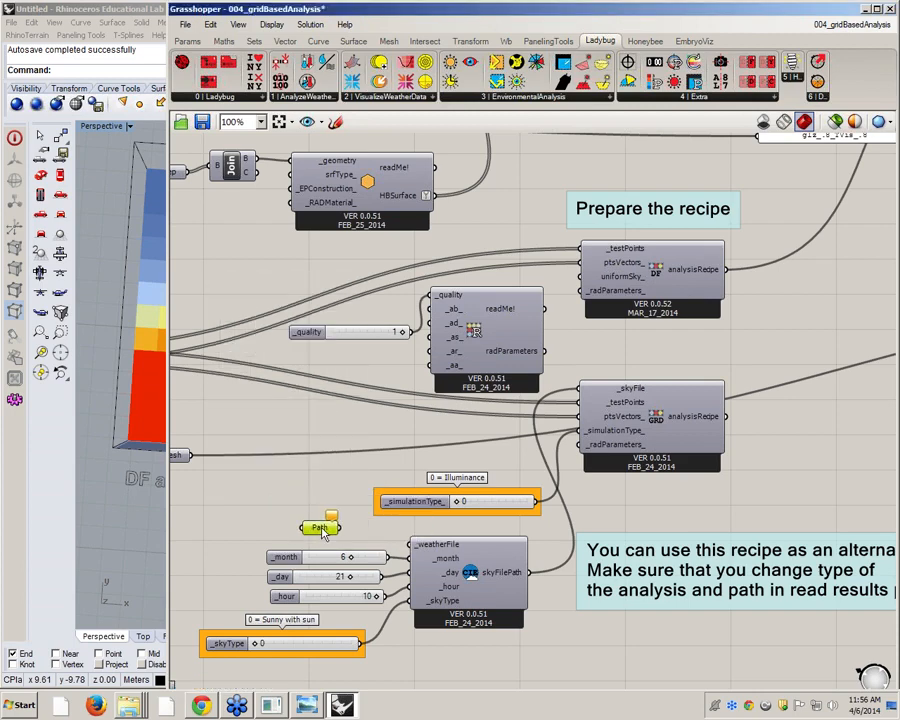
# Set the path parameter to USA_CO_Golden-NREL.724666_TMY3.epw and connect it to the sky generator's _weatherFile input.
pyautogui.rightClick(322, 530)
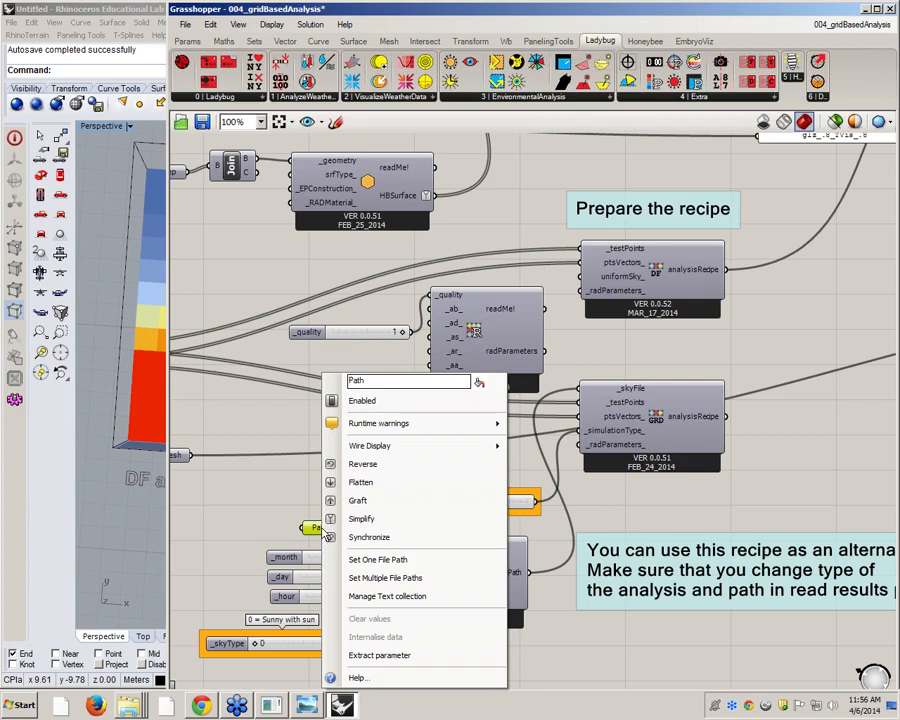
pyautogui.click(395, 565)
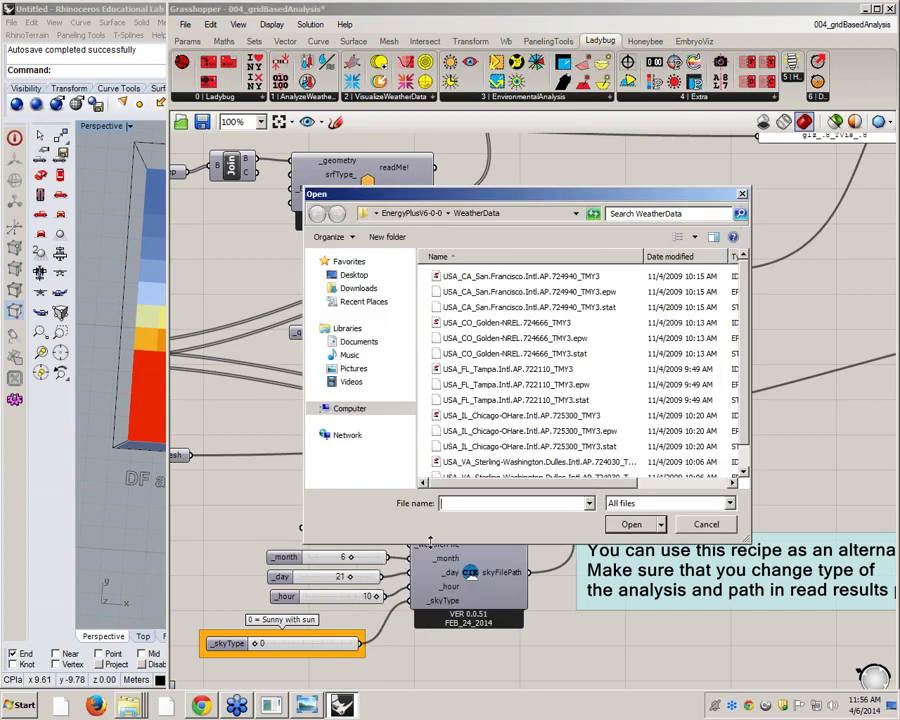
pyautogui.click(586, 339)
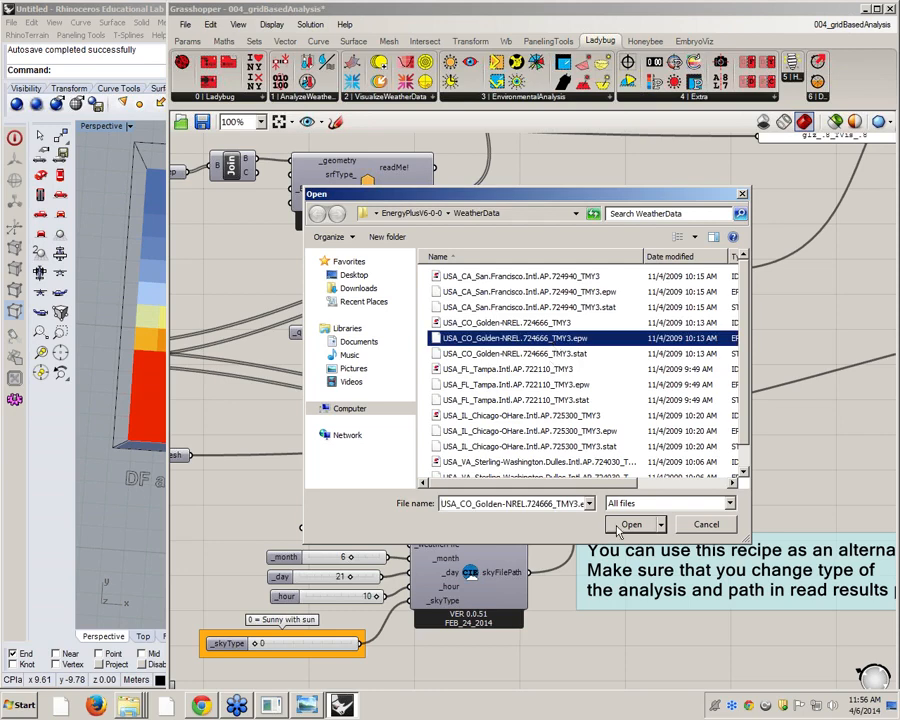
pyautogui.click(617, 529)
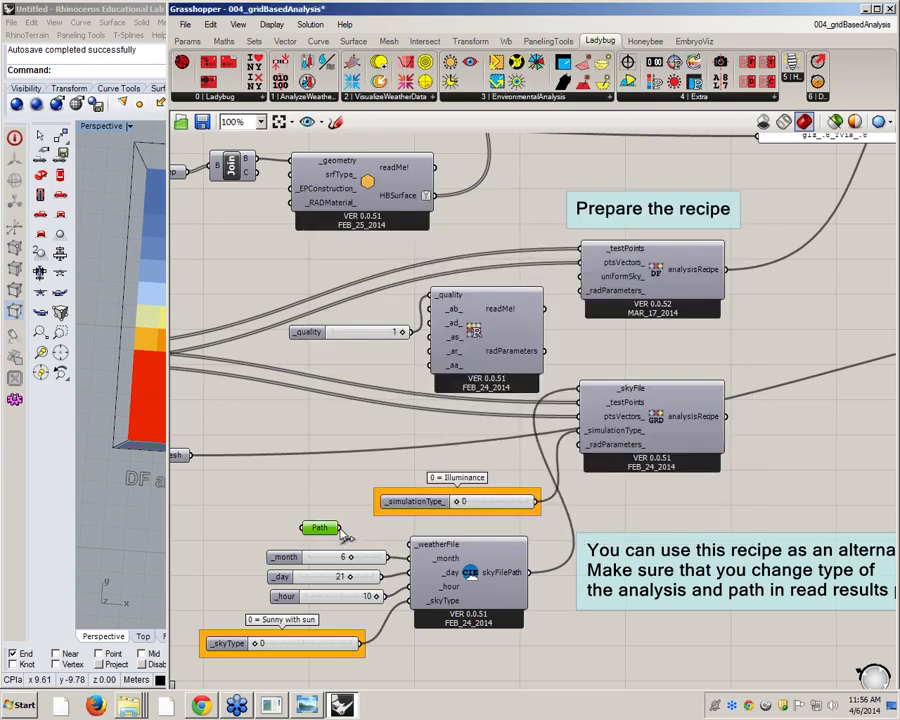
pyautogui.moveTo(341, 528); pyautogui.dragTo(410, 545)
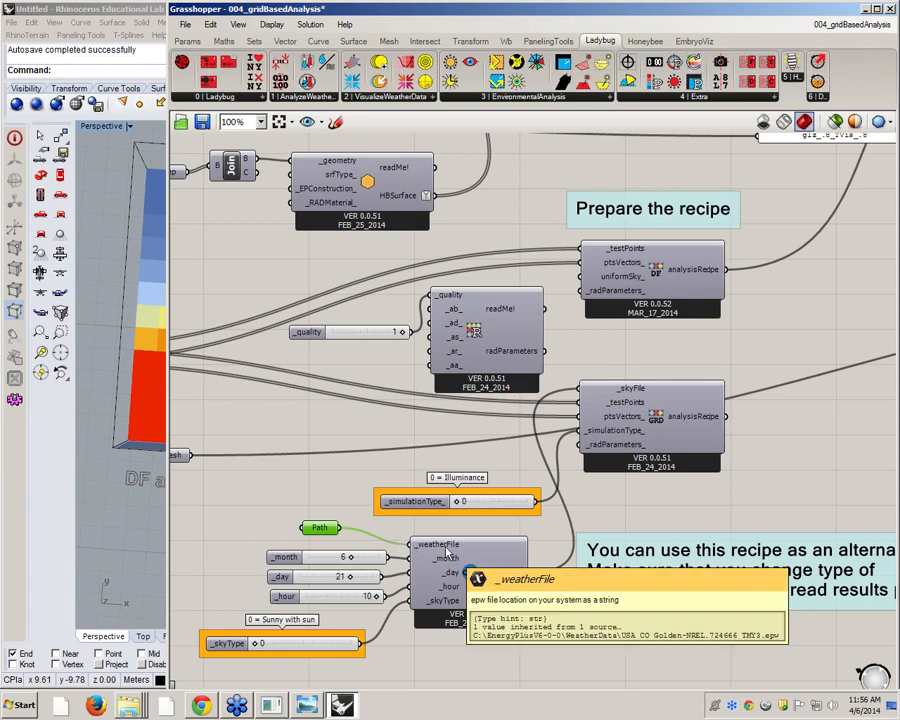
# Connect the grid-based recipe's analysisRecipe output to the _analysisRecipe input of the Run the analysis component.
pyautogui.moveTo(530, 532); pyautogui.dragTo(280, 516, button='right')
pyautogui.scroll(-1, 408, 516)
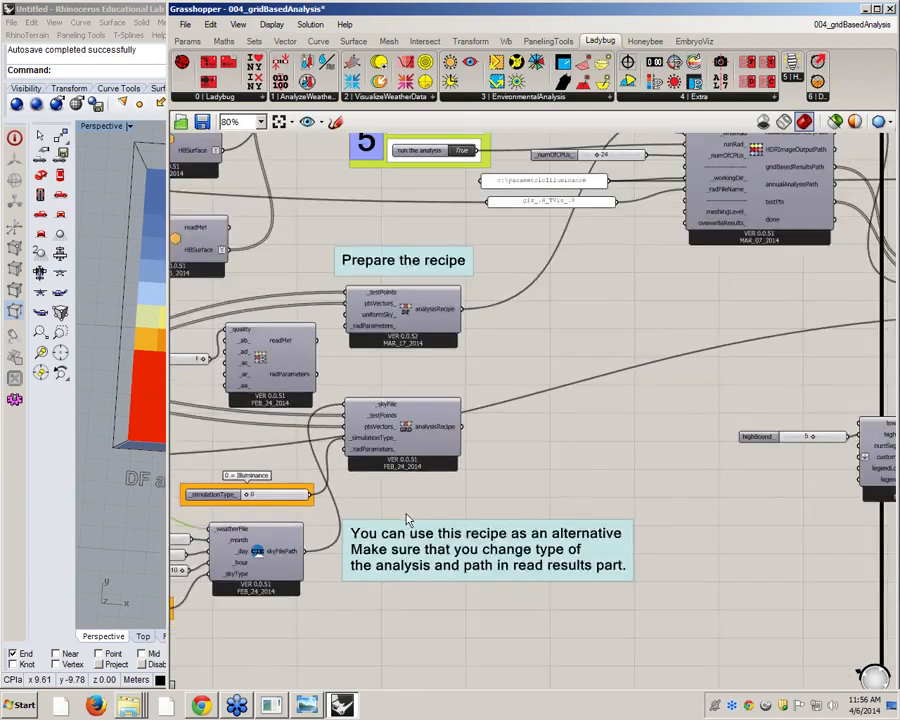
pyautogui.scroll(1, 446, 417)
pyautogui.scroll(1, 451, 424)
pyautogui.click(451, 424)
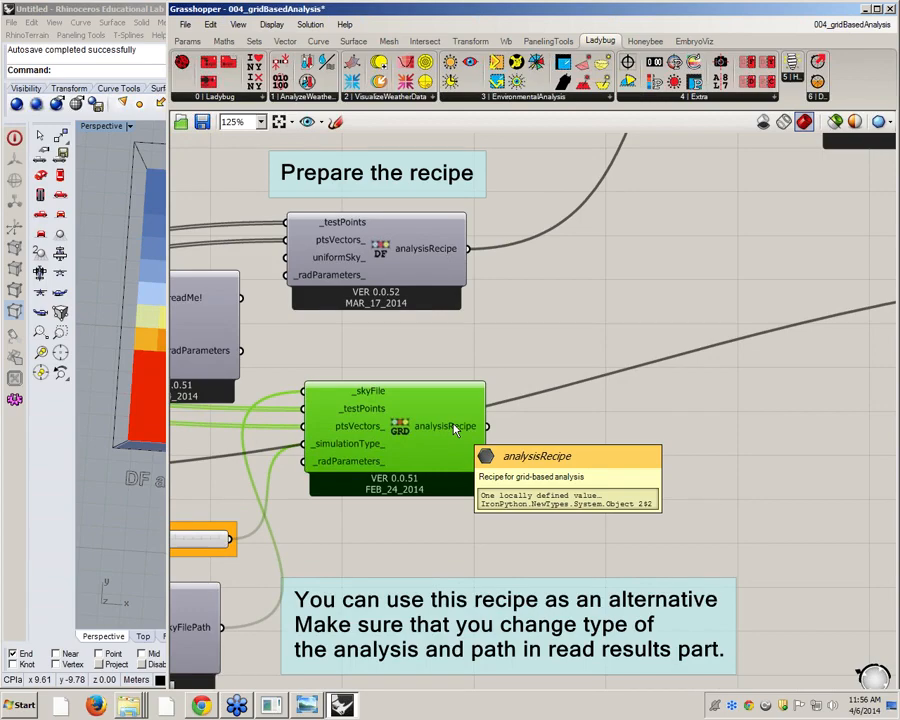
pyautogui.scroll(-4, 476, 364)
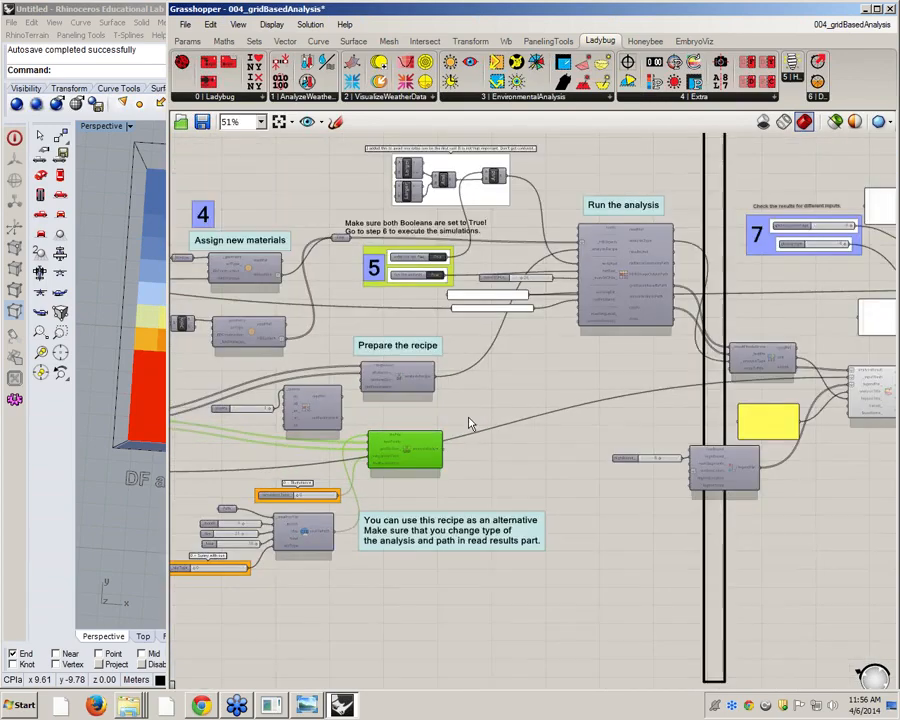
pyautogui.scroll(3, 522, 320)
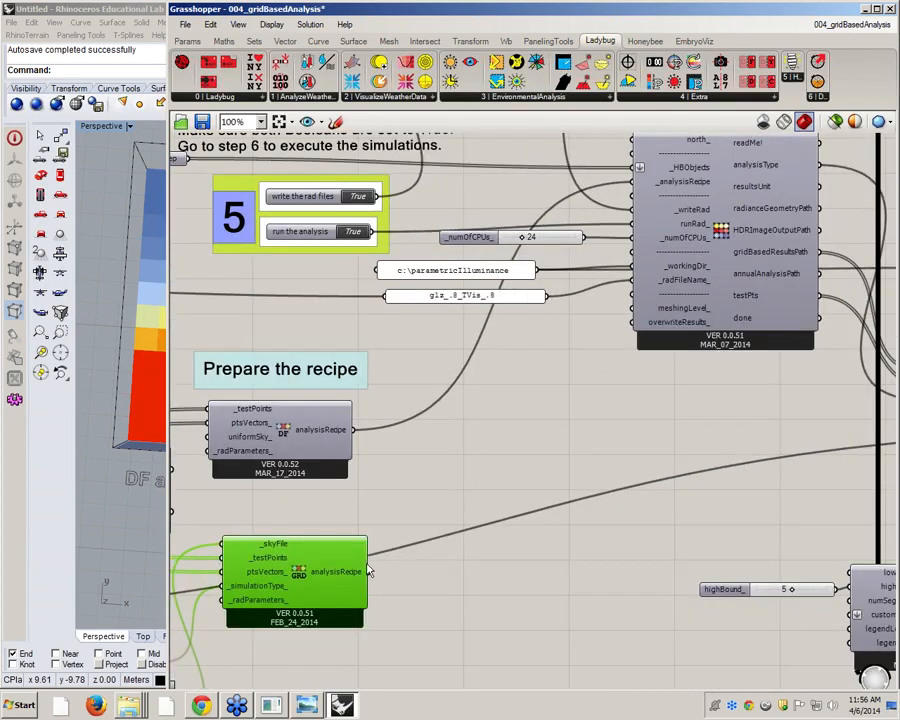
pyautogui.moveTo(368, 572); pyautogui.dragTo(632, 188)
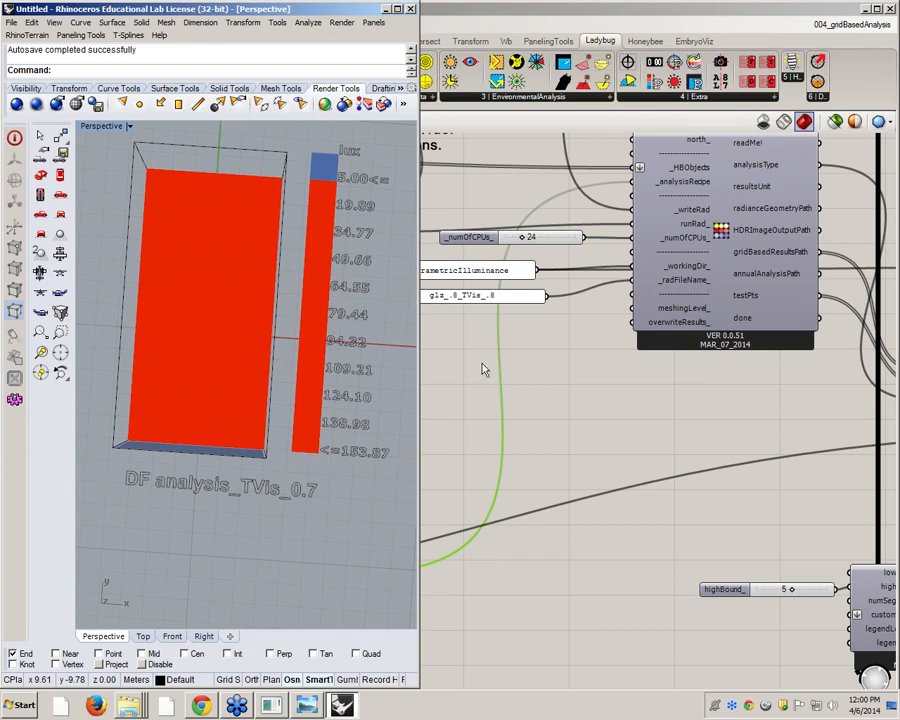
# Connect the analysisType output of the Run the analysis component to Recolor Mesh's analysisTitle_ input in place of the title panel.
pyautogui.click(670, 422)
pyautogui.scroll(-2, 638, 424)
pyautogui.scroll(2, 657, 338)
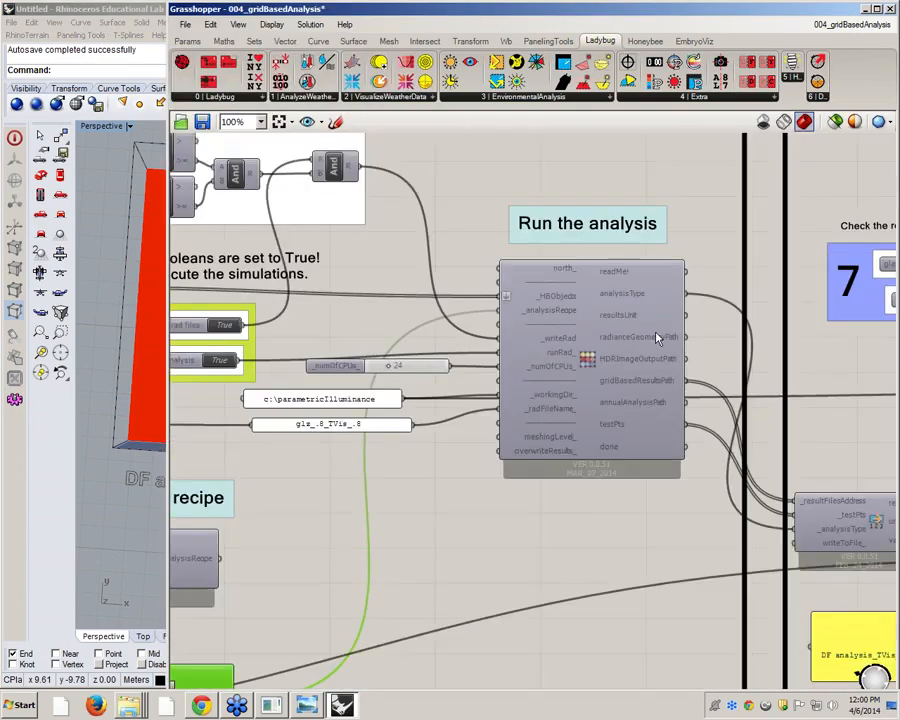
pyautogui.moveTo(657, 338); pyautogui.dragTo(420, 314, button='right')
pyautogui.scroll(3, 430, 288)
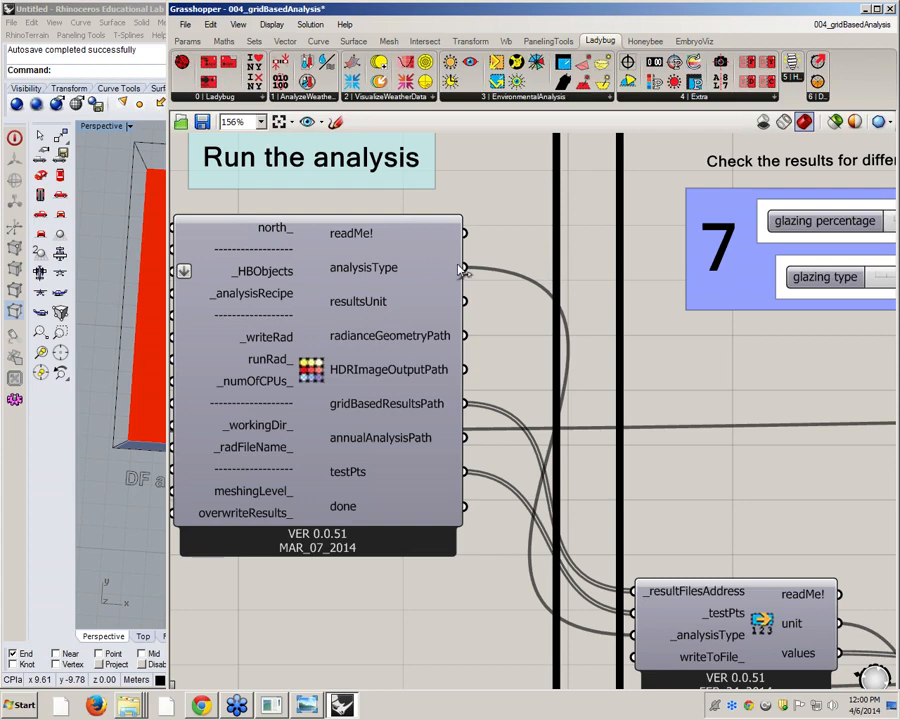
pyautogui.moveTo(463, 266); pyautogui.dragTo(660, 410)
pyautogui.scroll(-3, 383, 228)
pyautogui.scroll(3, 595, 458)
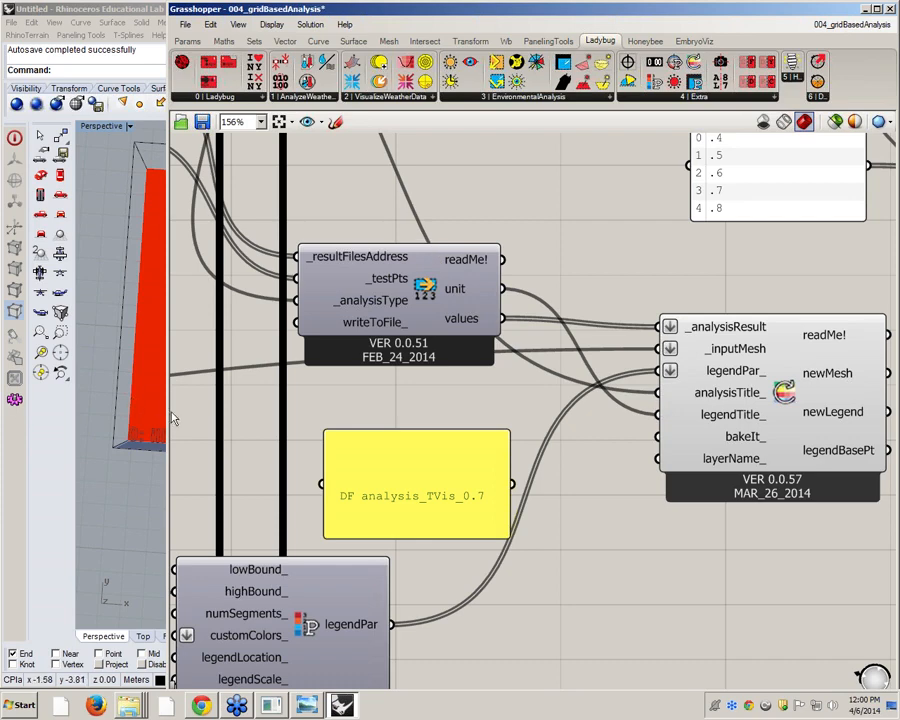
# Enlarge the Rhino viewport and examine the new analysis title at the front edge of the mesh.
pyautogui.moveTo(172, 418); pyautogui.dragTo(418, 418)
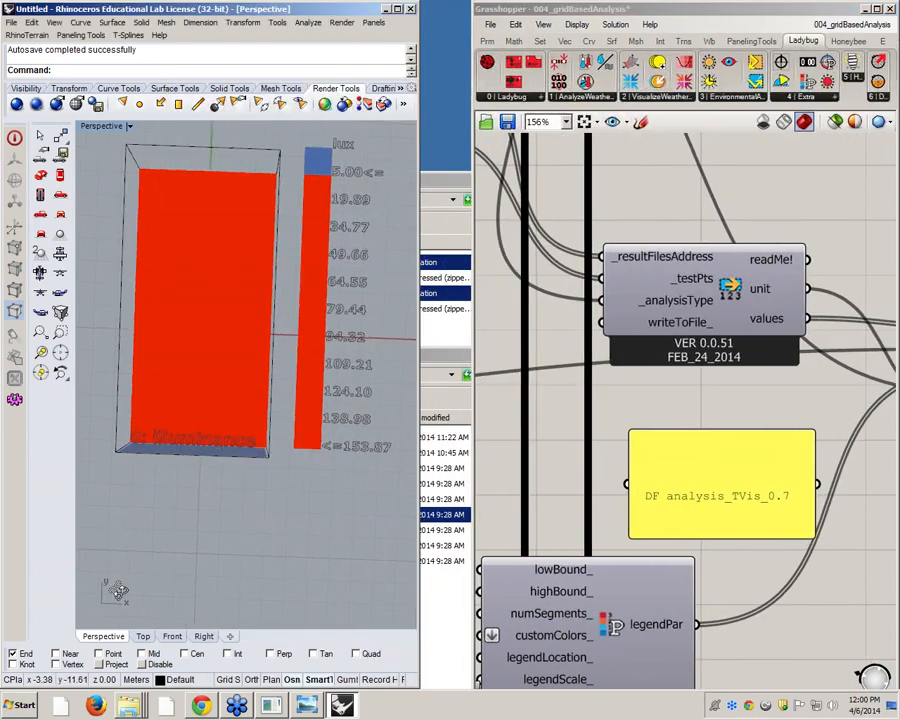
pyautogui.moveTo(118, 590); pyautogui.dragTo(145, 524, button='right')
pyautogui.scroll(8, 163, 450)
pyautogui.moveTo(187, 485)
pyautogui.mouseDown(button='right')
pyautogui.moveTo(182, 503)
pyautogui.moveTo(180, 482)
pyautogui.mouseUp(button='right')
# Clear the text of the "DF analysis_TVis_0.7" title panel and move the blank panel to just below the results-reading component.
pyautogui.moveTo(709, 495); pyautogui.dragTo(709, 495, button='right')
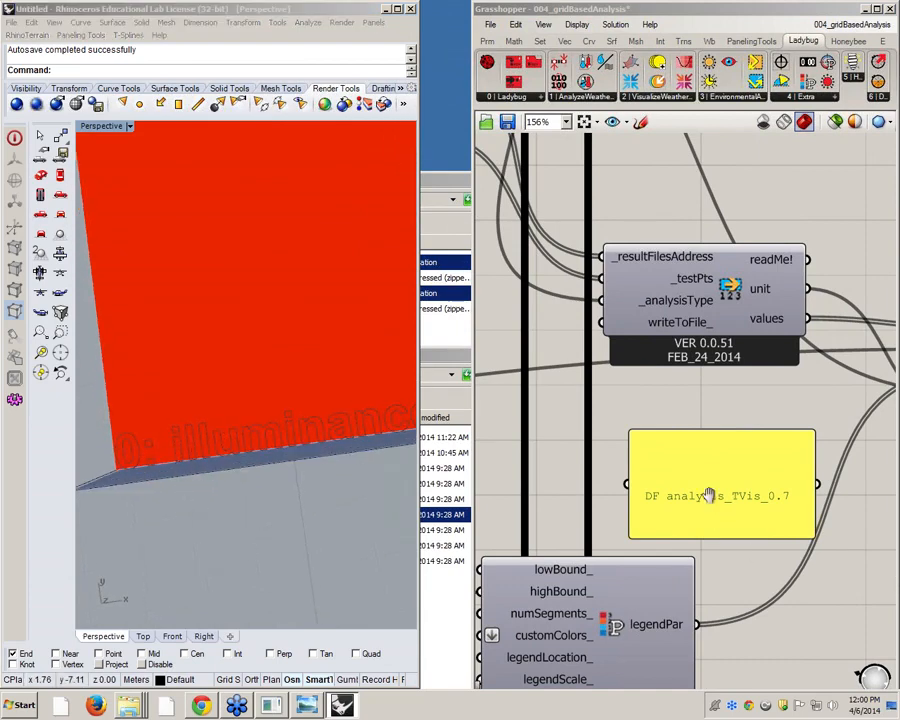
pyautogui.scroll(-2, 650, 462)
pyautogui.doubleClick(667, 466)
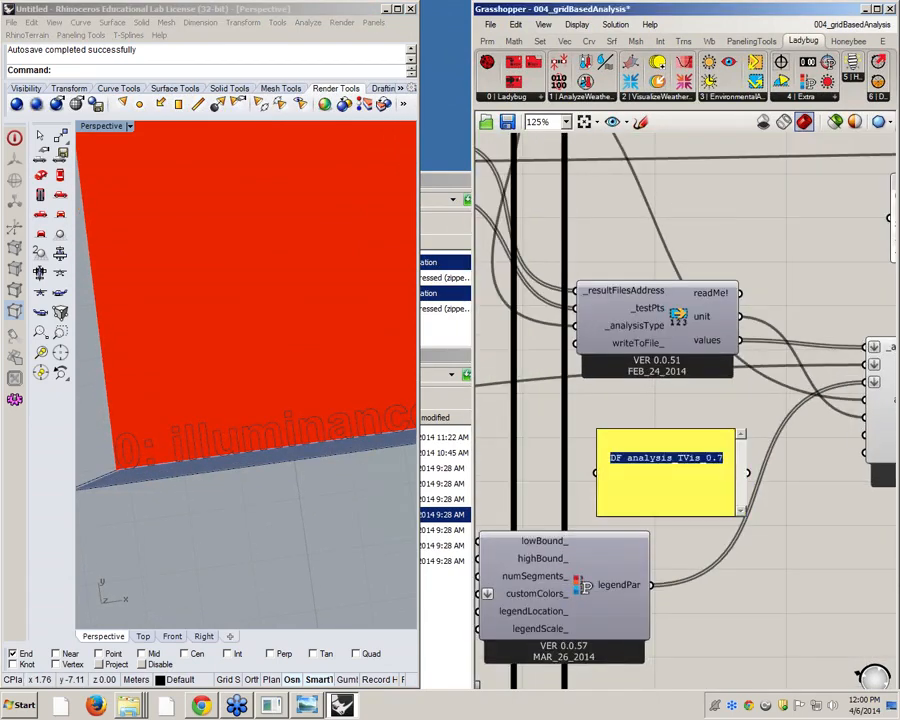
pyautogui.press('BackSpace')
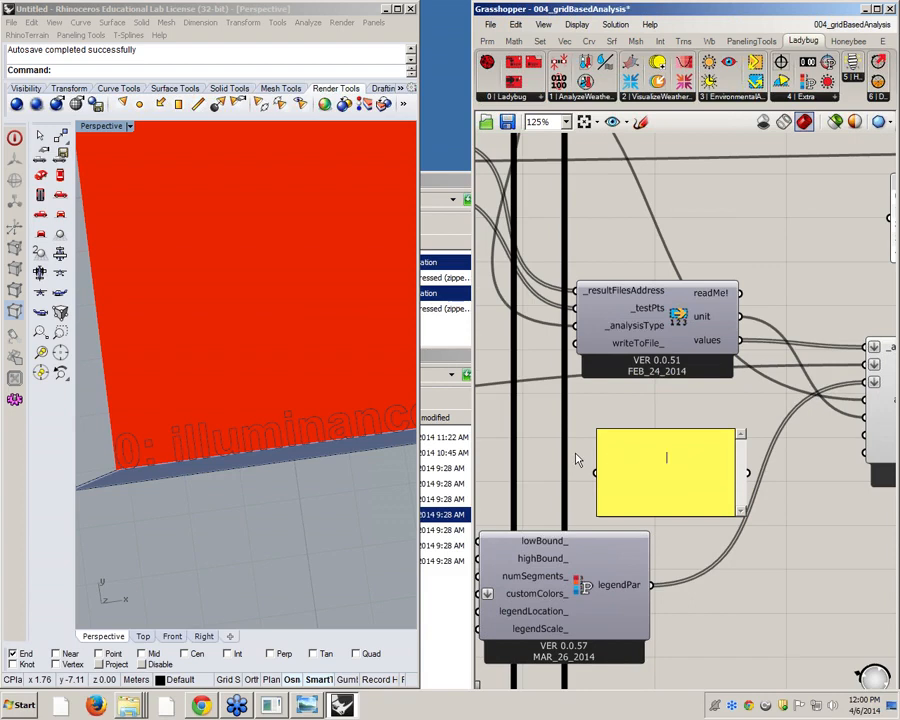
pyautogui.click(680, 467)
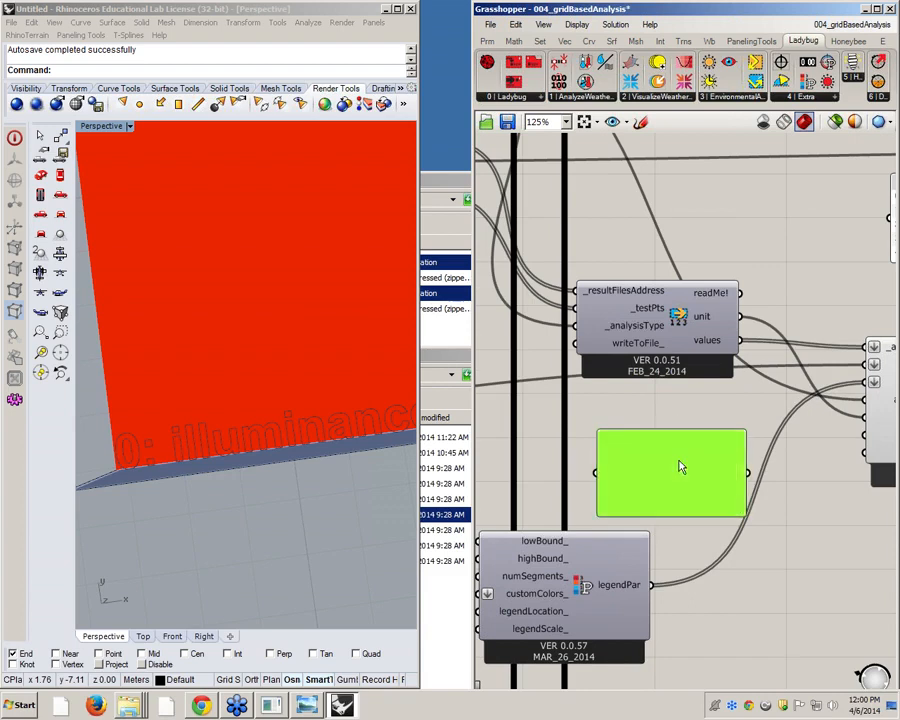
pyautogui.moveTo(679, 467); pyautogui.dragTo(613, 408)
# Add a Concatenate component beside the blank panel and connect the panel to its A input.
pyautogui.doubleClick(729, 439)
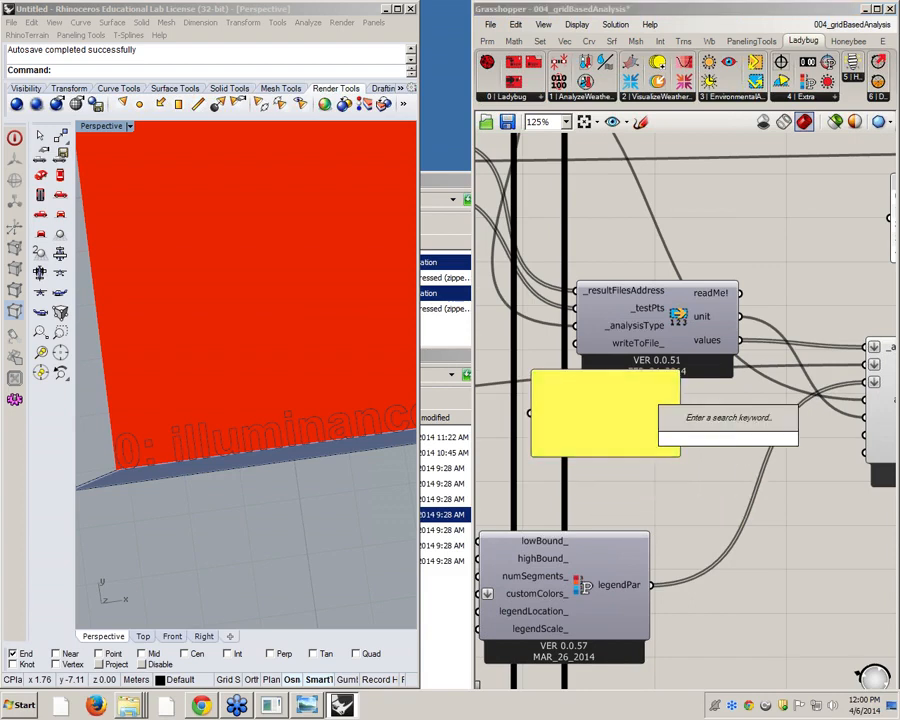
pyautogui.write('con')
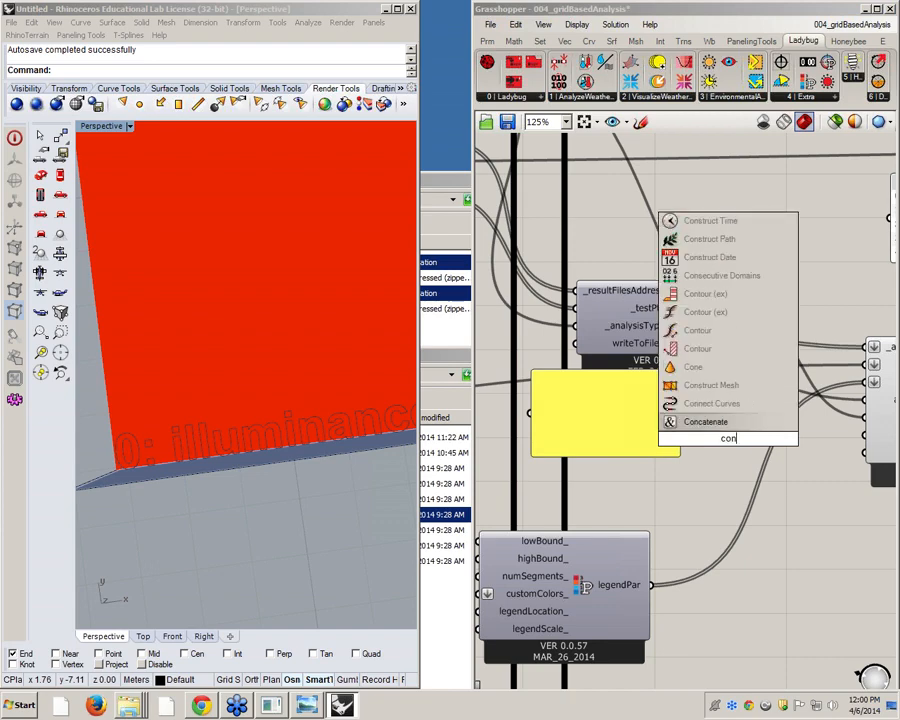
pyautogui.press('Return')
pyautogui.moveTo(711, 446); pyautogui.dragTo(683, 455)
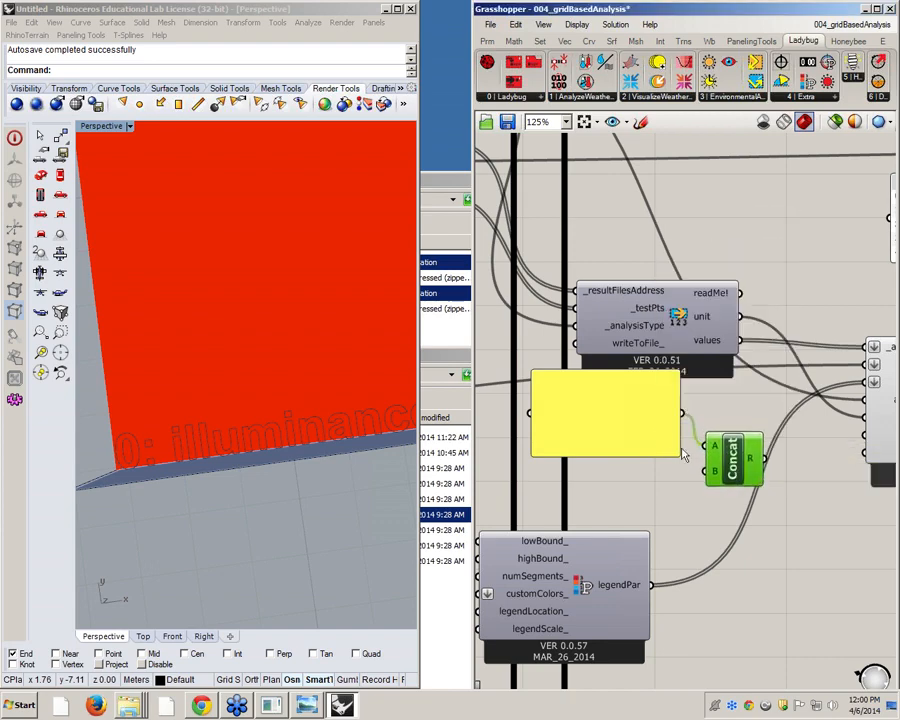
# Connect the analysisType output of the Run the analysis component to Concatenate's B input.
pyautogui.click(654, 452)
pyautogui.scroll(-4, 634, 373)
pyautogui.scroll(3, 560, 245)
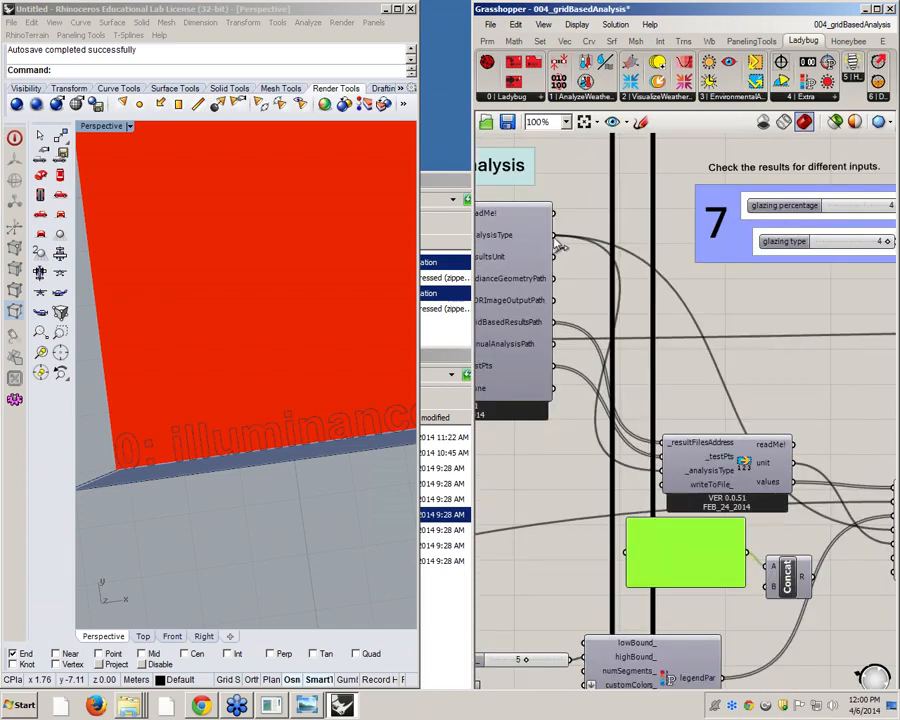
pyautogui.moveTo(808, 582); pyautogui.dragTo(567, 547, button='right')
pyautogui.scroll(1, 590, 545)
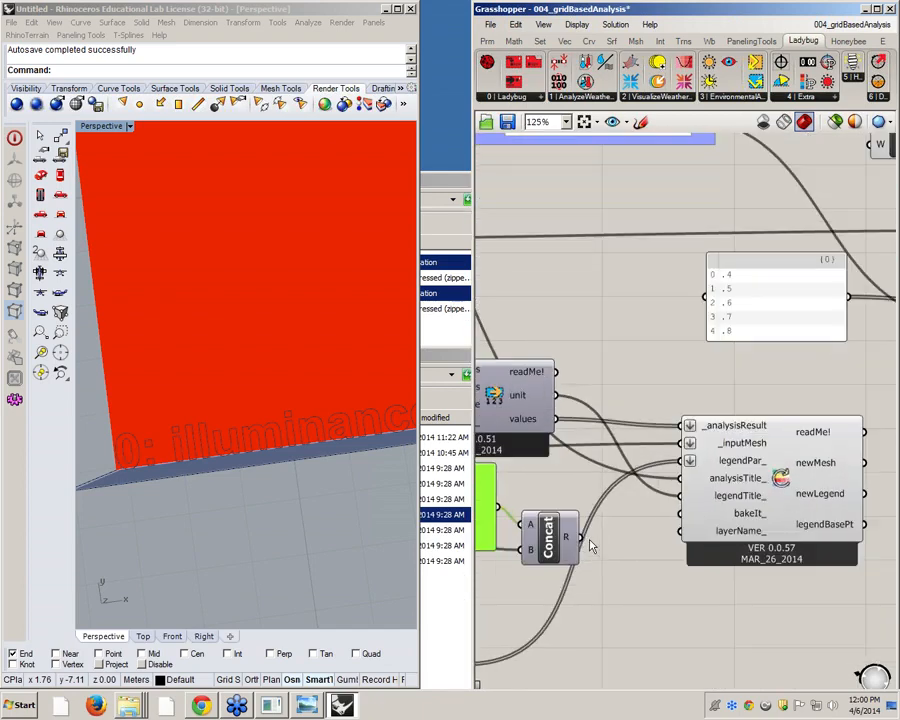
# Connect Concatenate's R output to Recolor Mesh's analysisTitle_ input in place of the direct analysisType wire, leaving the unit wire on legendTitle_.
pyautogui.moveTo(580, 538); pyautogui.dragTo(676, 502)
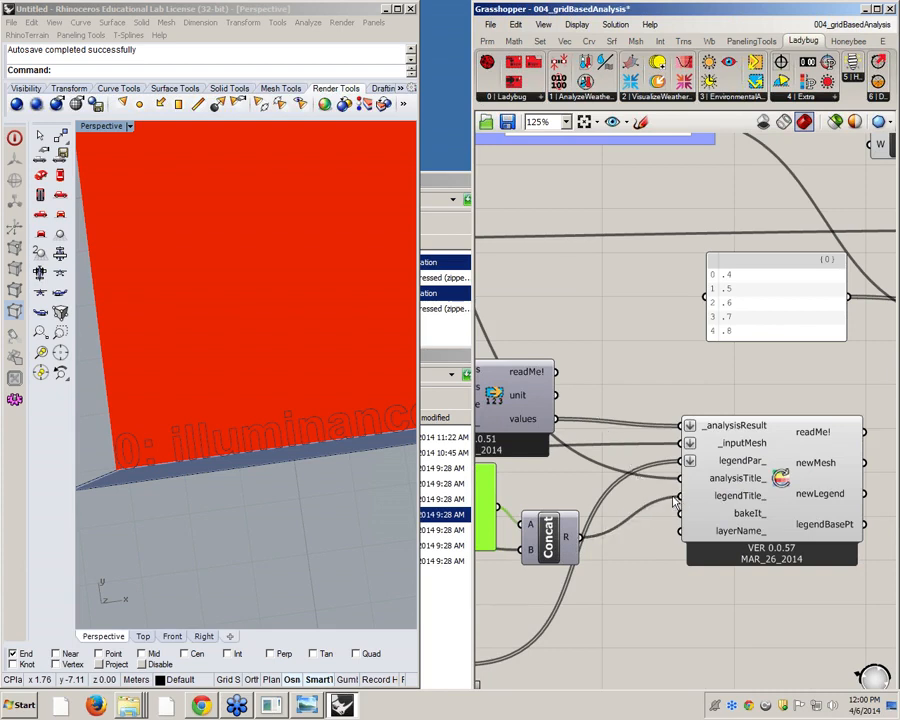
pyautogui.hotkey('ctrl', 'z')
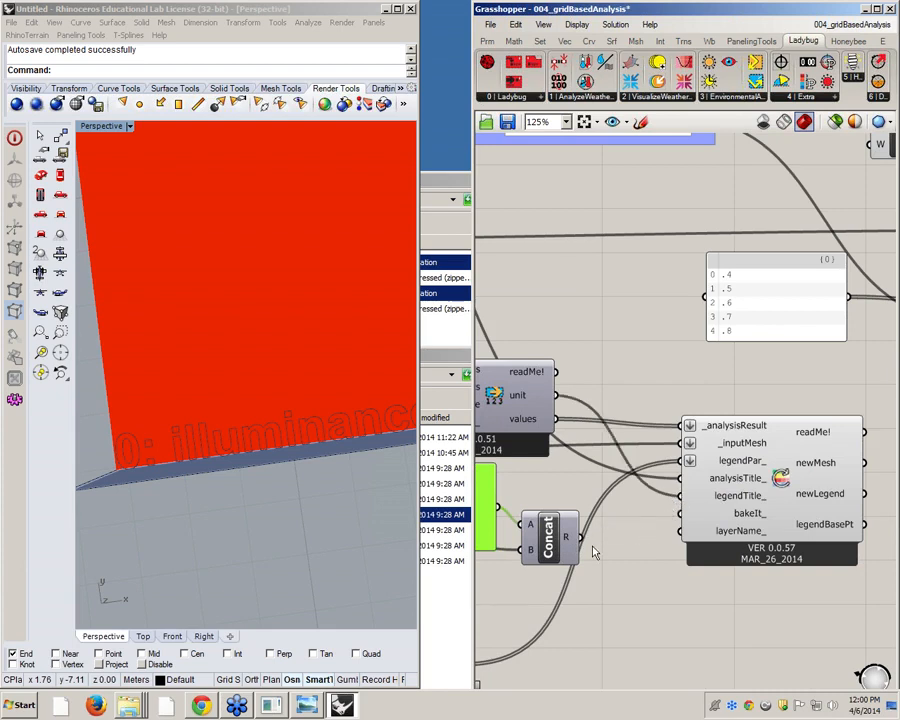
pyautogui.moveTo(580, 537); pyautogui.dragTo(675, 478)
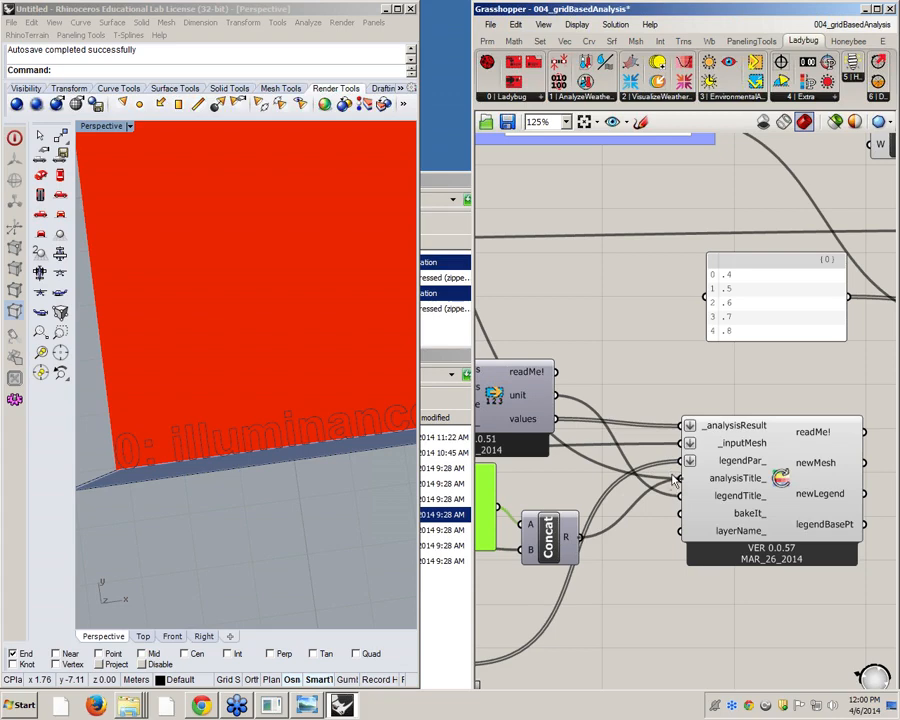
pyautogui.scroll(-5, 255, 554)
pyautogui.moveTo(307, 568); pyautogui.dragTo(315, 576, button='right')
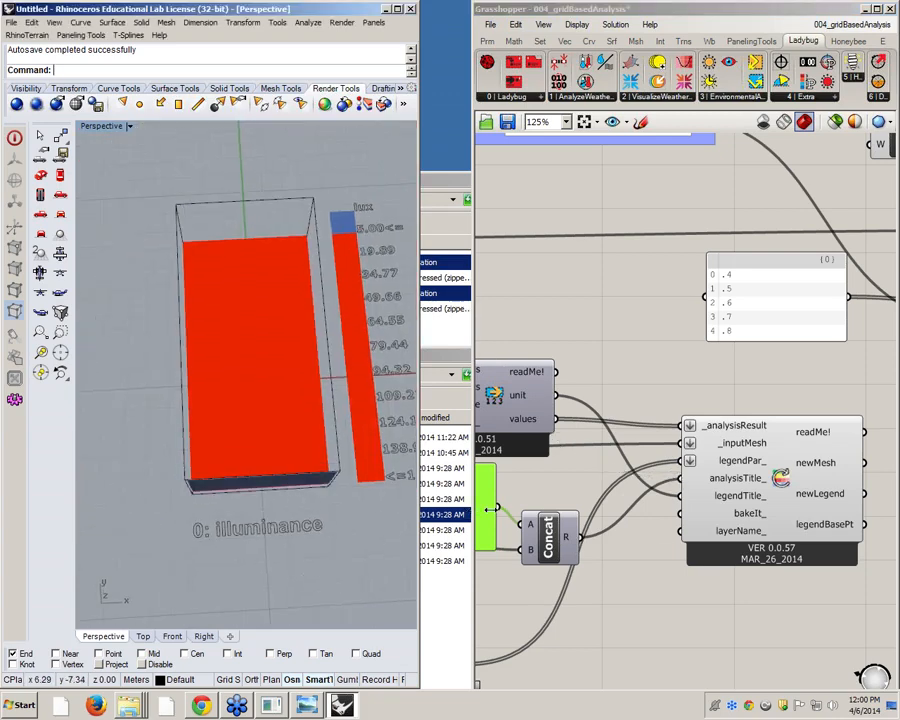
# Look over the Run the analysis component, then view the Gartner Hype Cycle page in Chrome and return to Grasshopper.
pyautogui.click(611, 486)
pyautogui.scroll(-7, 614, 486)
pyautogui.moveTo(511, 406); pyautogui.dragTo(658, 406, button='right')
pyautogui.scroll(5, 658, 406)
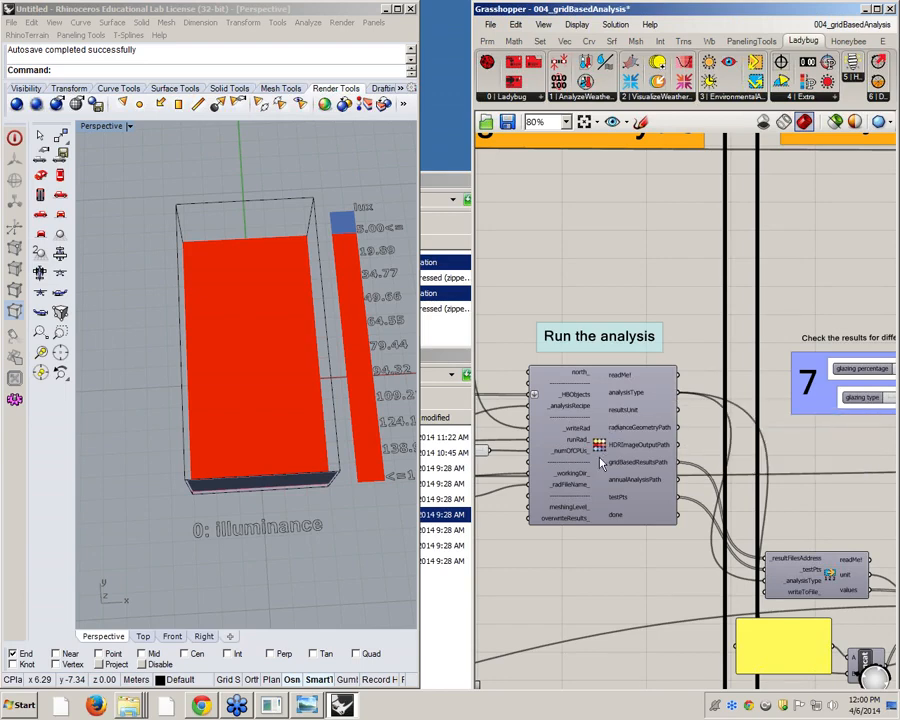
pyautogui.moveTo(601, 462); pyautogui.dragTo(567, 443, button='right')
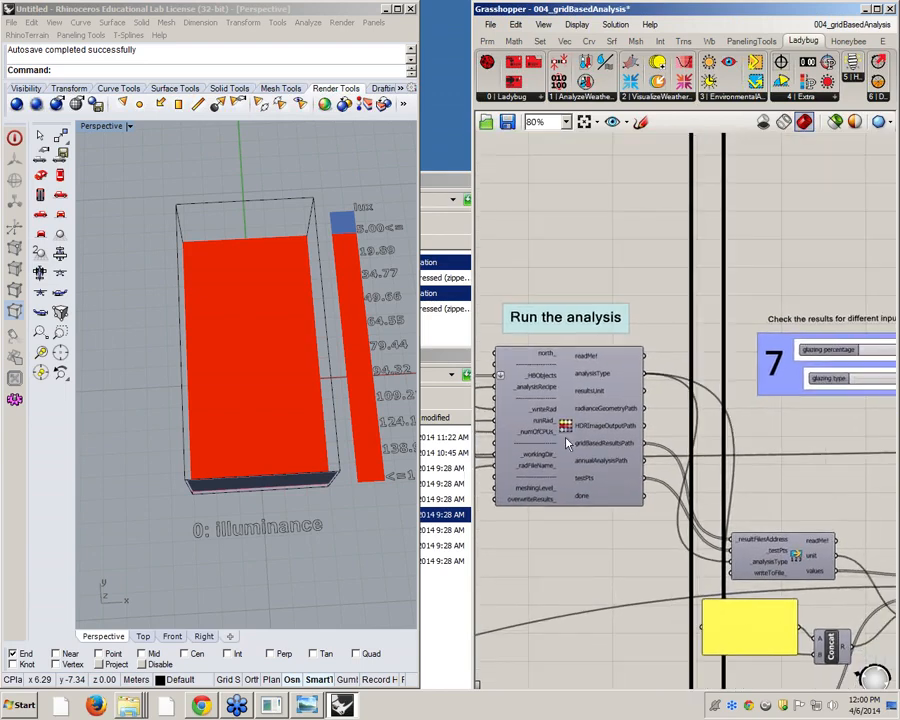
pyautogui.click(201, 706)
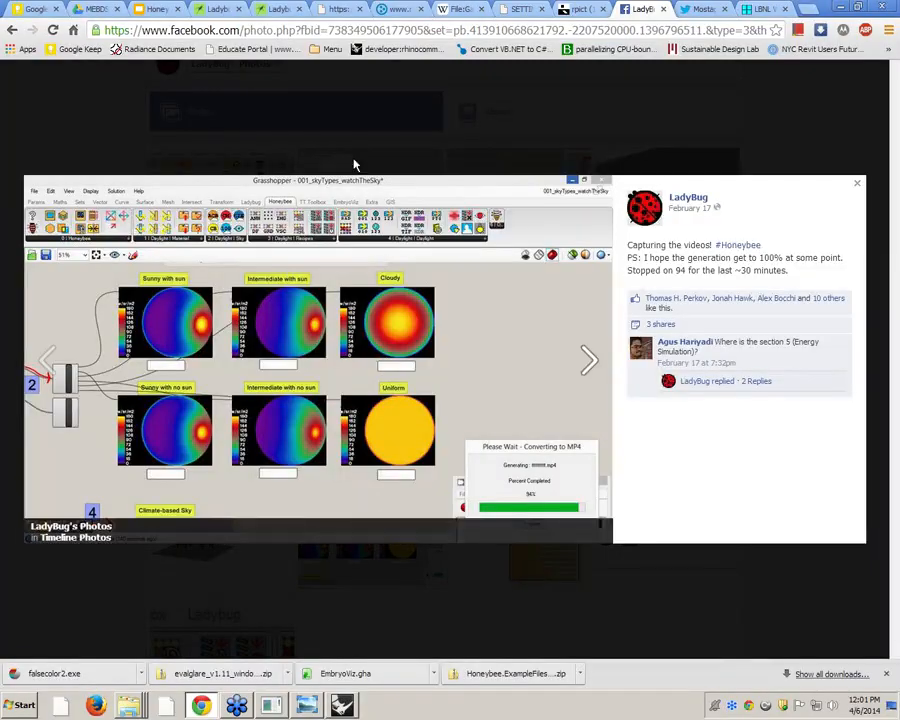
pyautogui.click(447, 8)
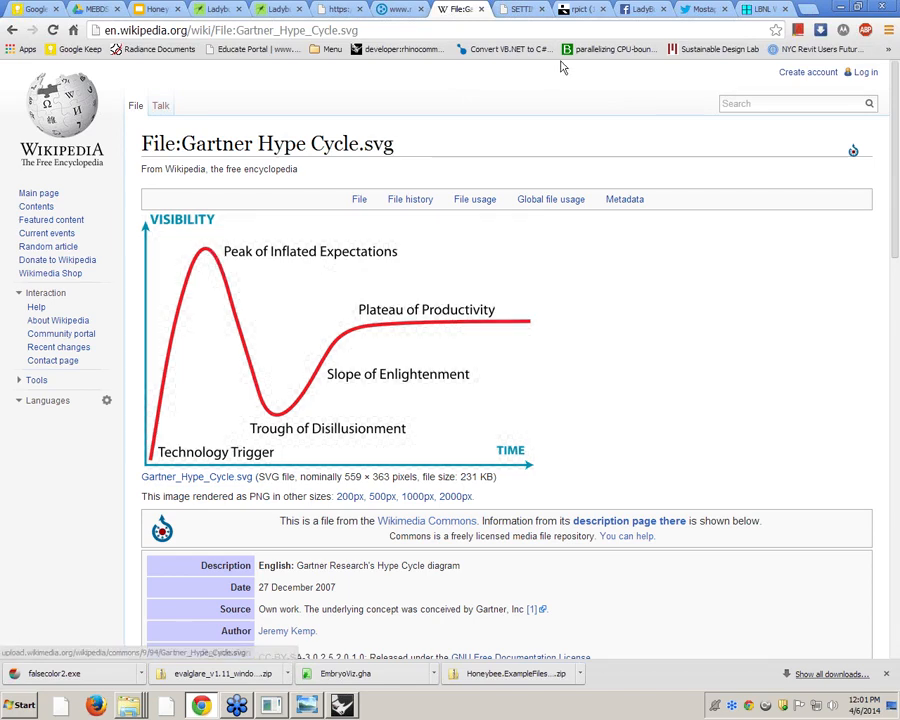
pyautogui.click(838, 6)
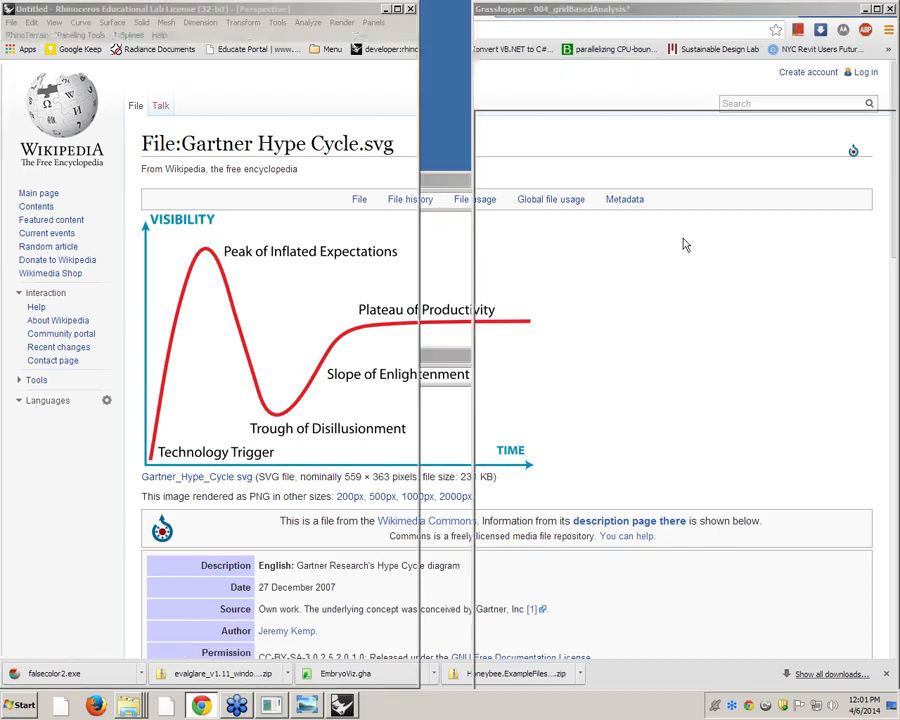
# Move the _skyType slider group down and add a number slider with the value 12 between it and the _hour slider.
pyautogui.scroll(-3, 727, 360)
pyautogui.scroll(4, 573, 462)
pyautogui.moveTo(573, 462); pyautogui.dragTo(862, 372, button='right')
pyautogui.scroll(2, 692, 492)
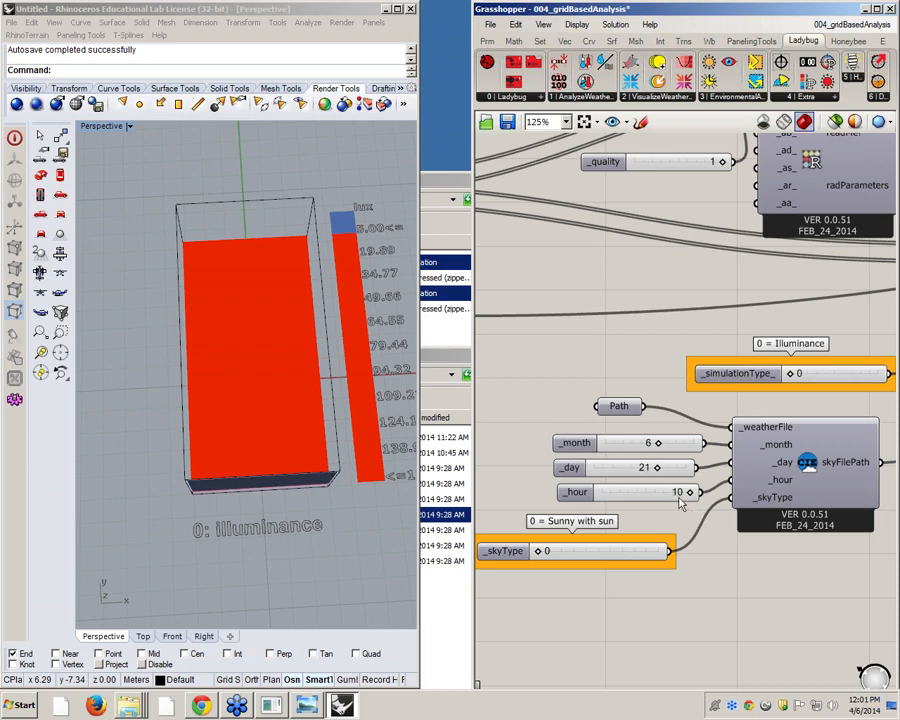
pyautogui.moveTo(589, 549); pyautogui.dragTo(595, 587)
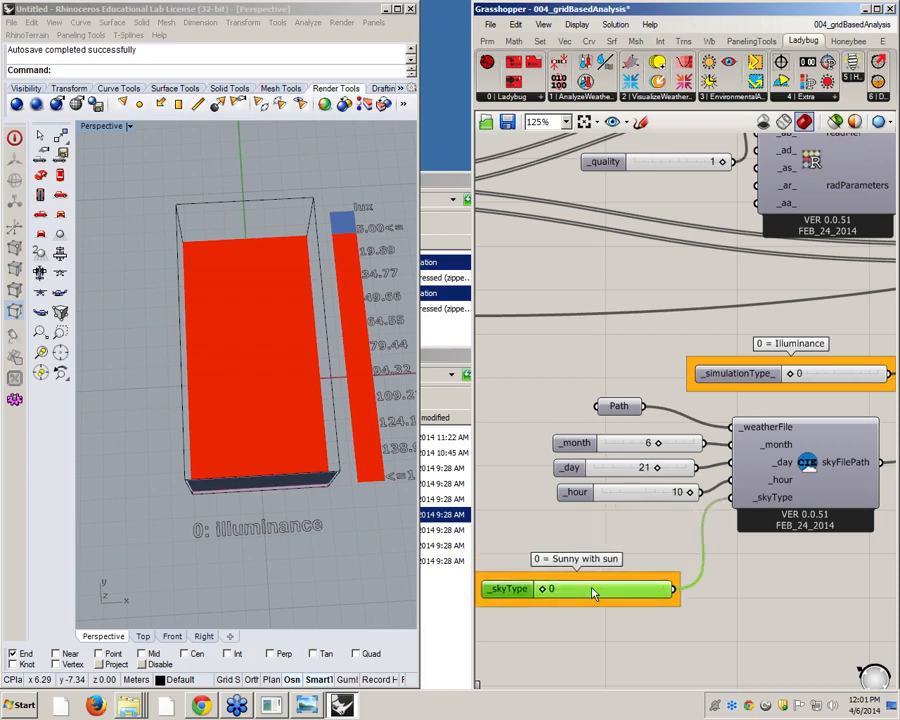
pyautogui.click(588, 535)
pyautogui.doubleClick(586, 512)
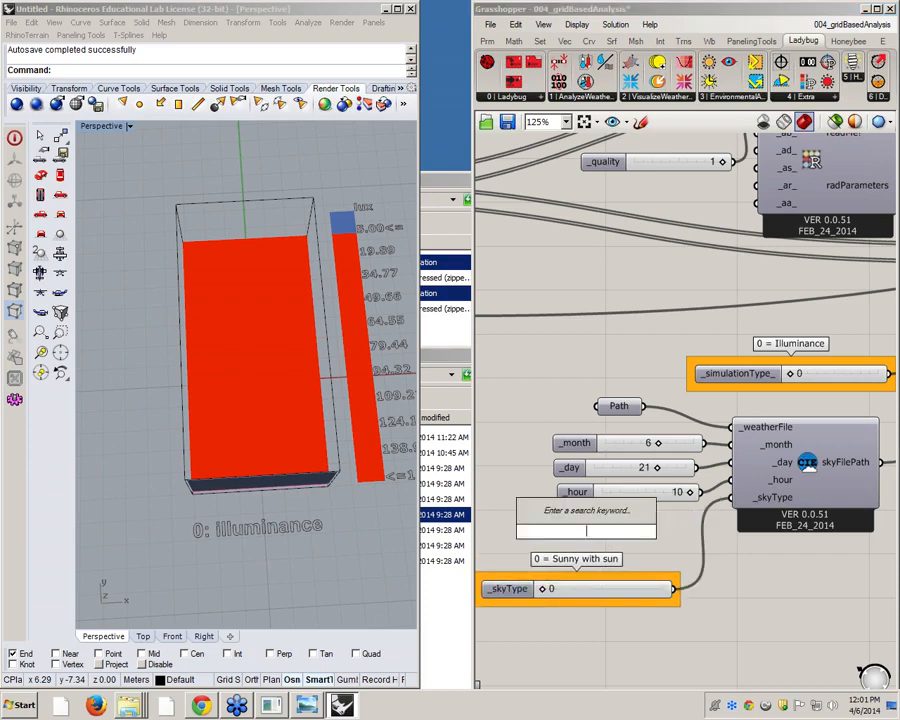
pyautogui.write('12')
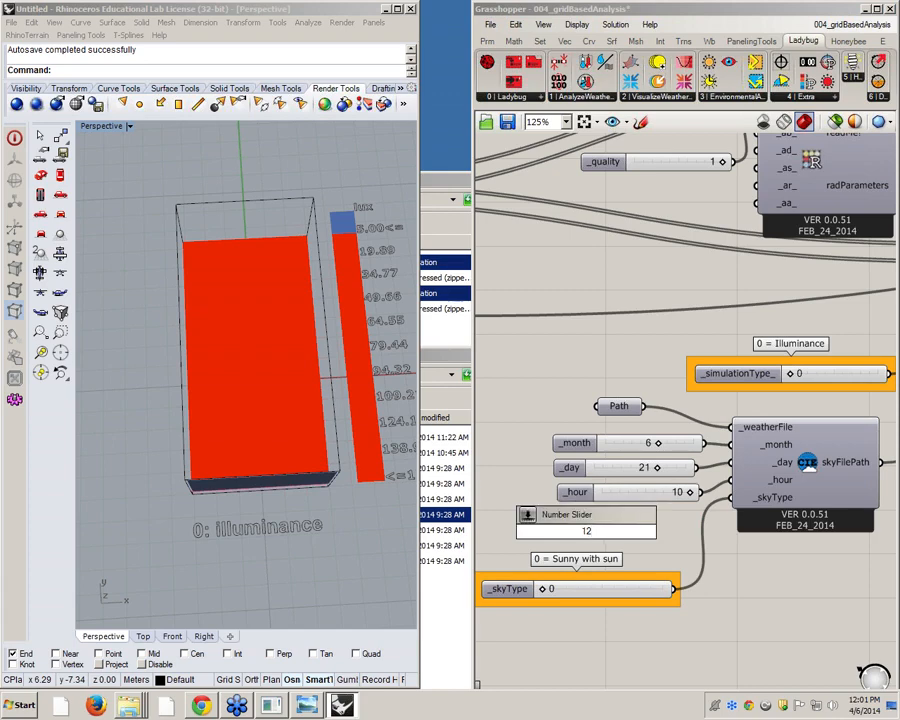
pyautogui.press('Return')
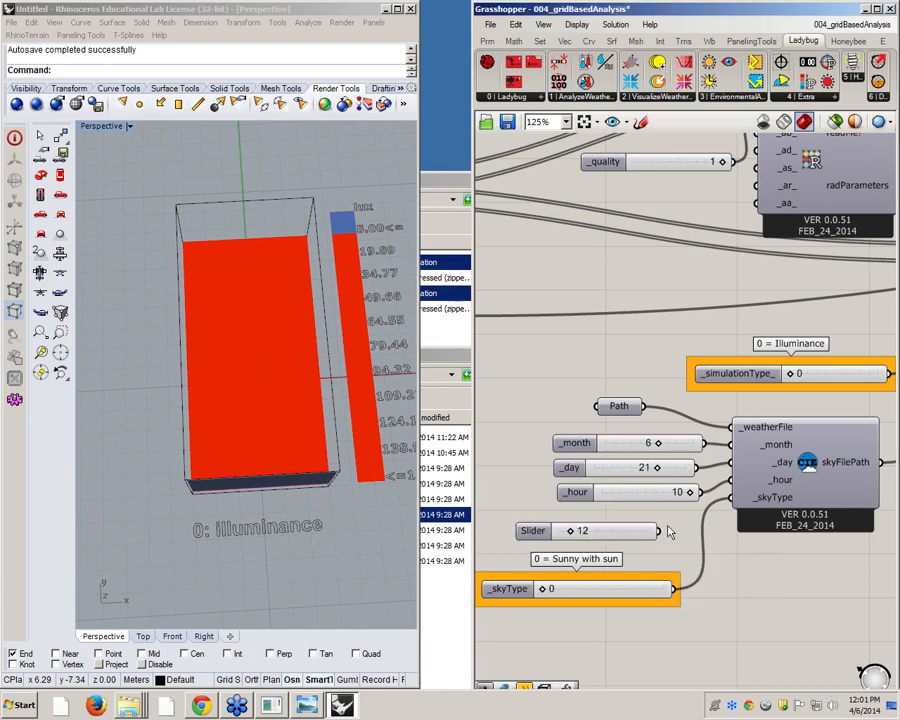